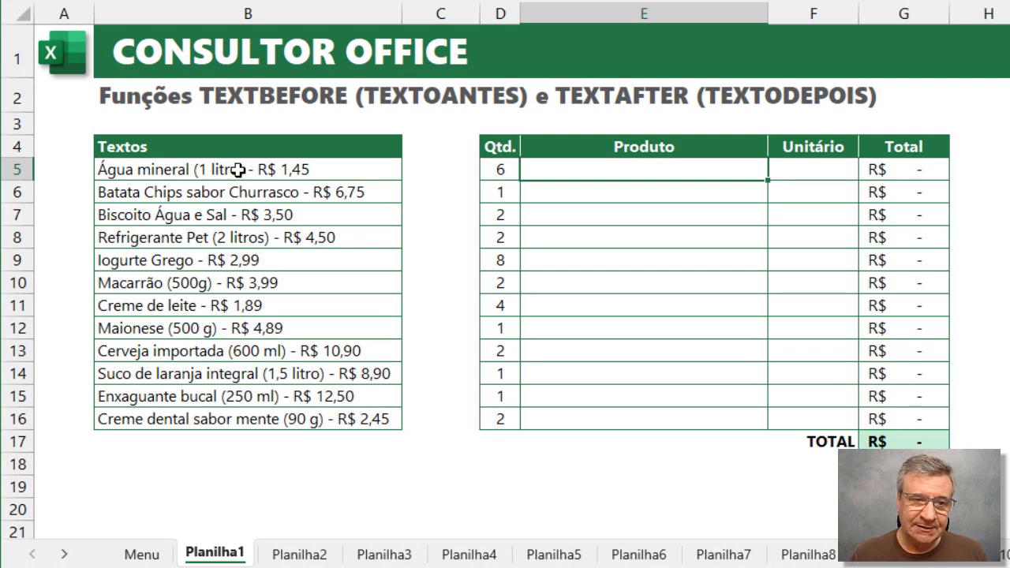
Enter the formula =TEXTOANTES(B5;" - ") in cell E5 to extract the product name before the dash.
mouse_move(238, 170)
mouse_down()
mouse_move(268, 168)
mouse_move(255, 305)
mouse_move(210, 419)
mouse_move(241, 169)
mouse_up()
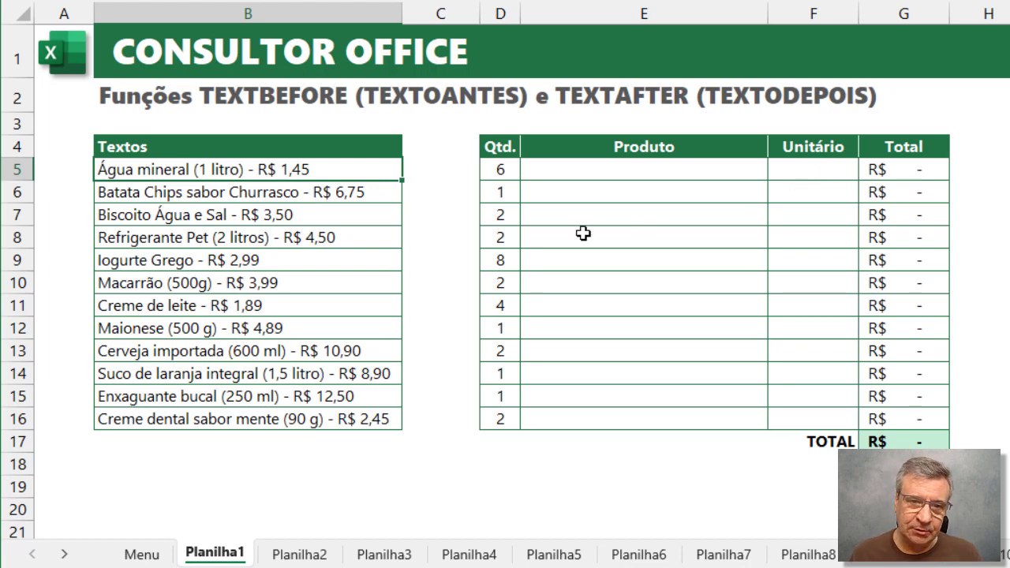
click(559, 169)
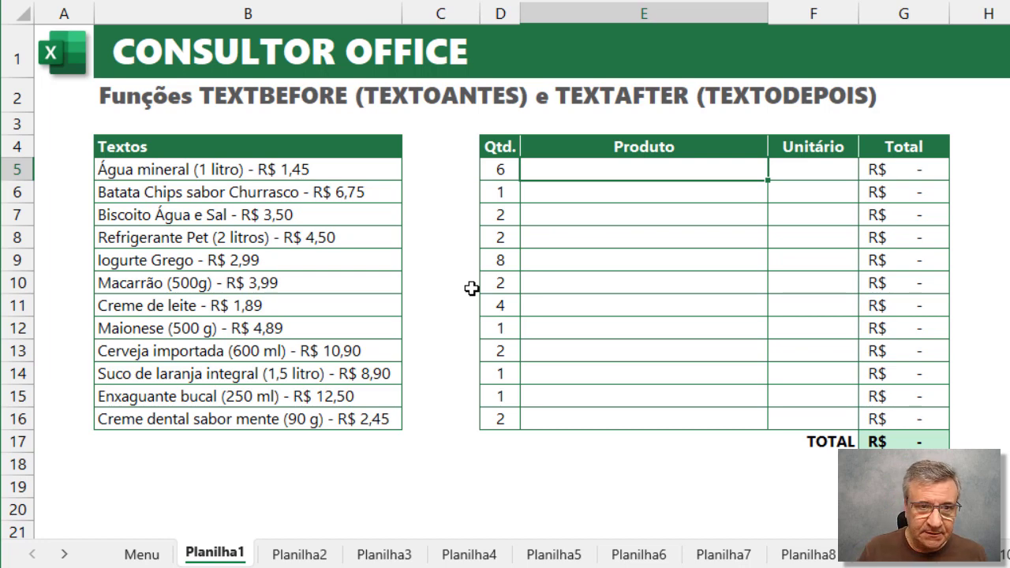
text(=te)
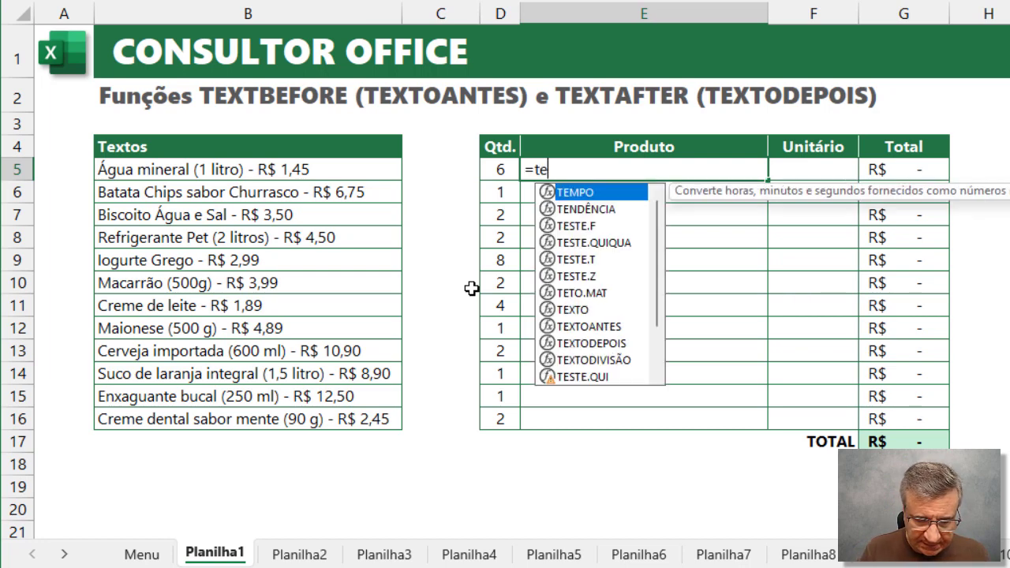
text(xt)
key(Down)
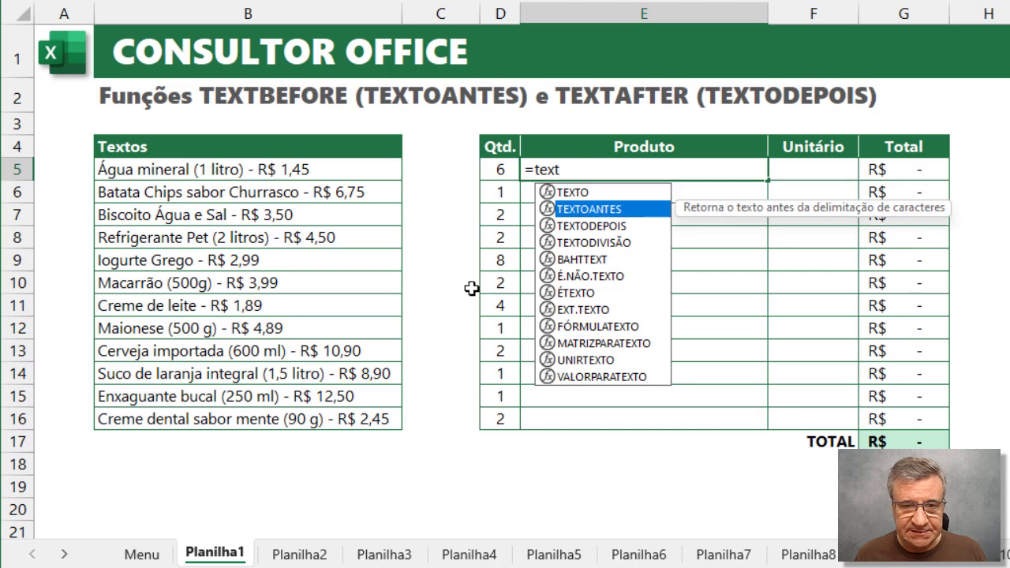
key(Tab)
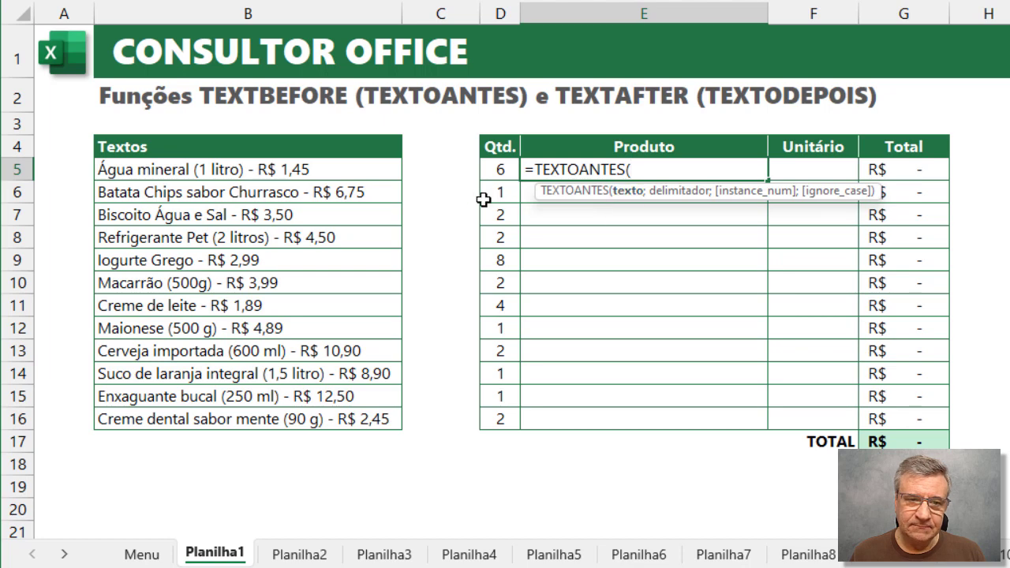
click(326, 172)
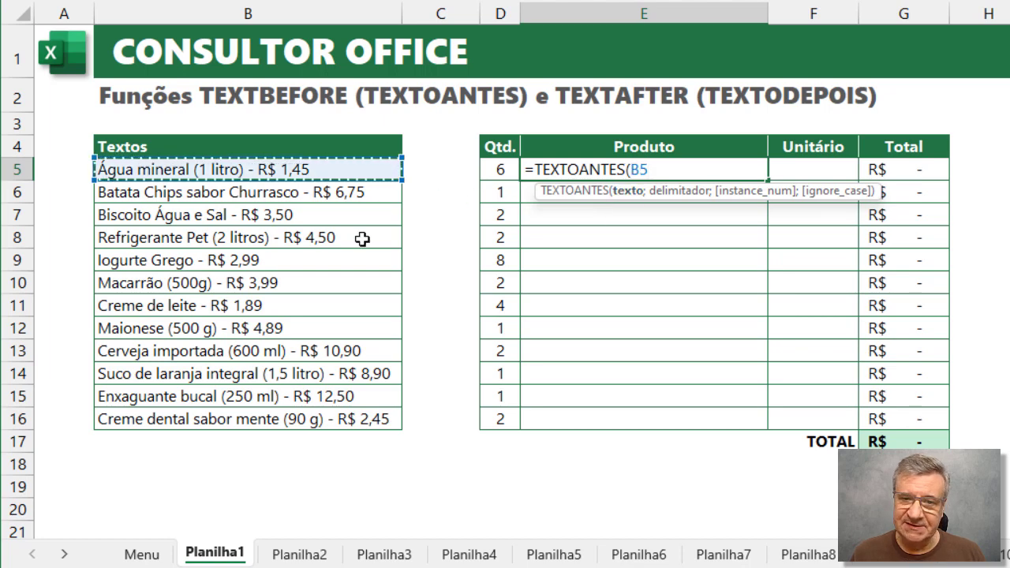
text(;)
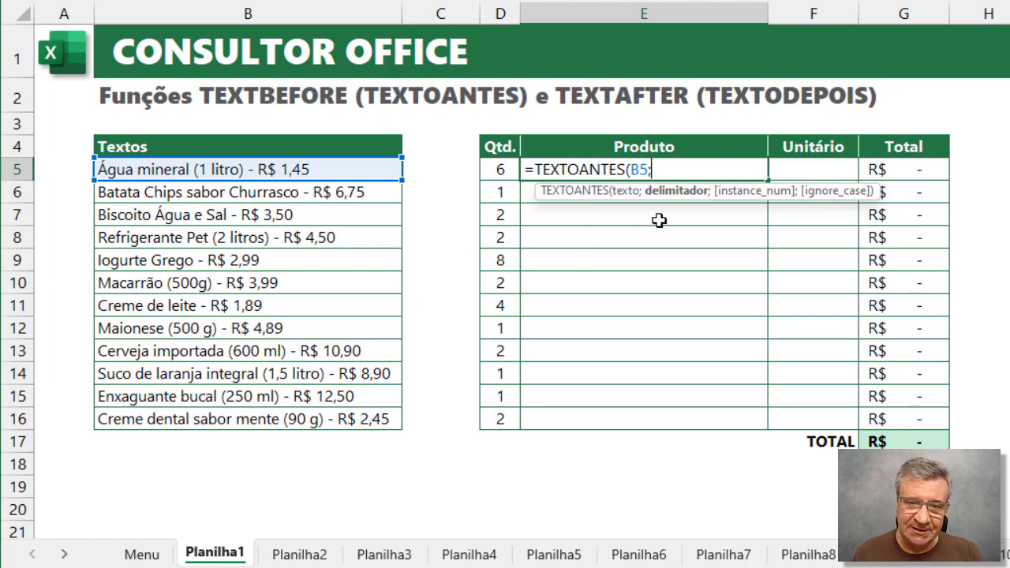
text(")
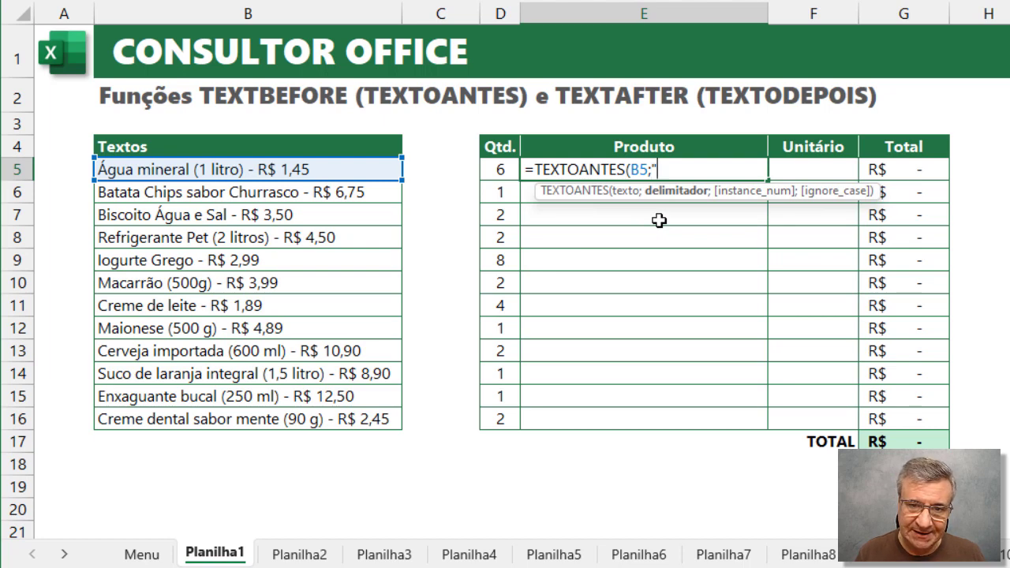
text( - )
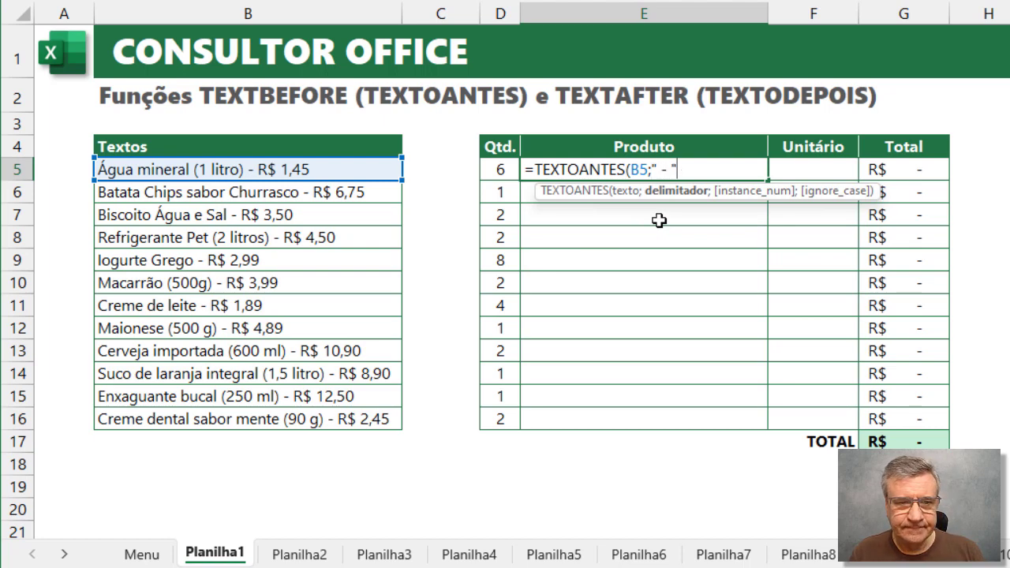
text(")
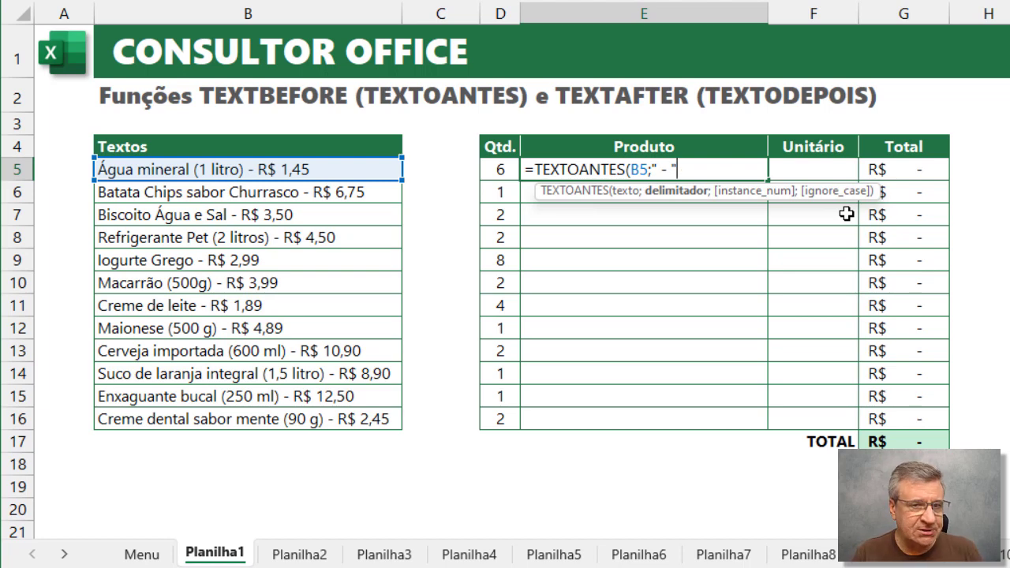
text())
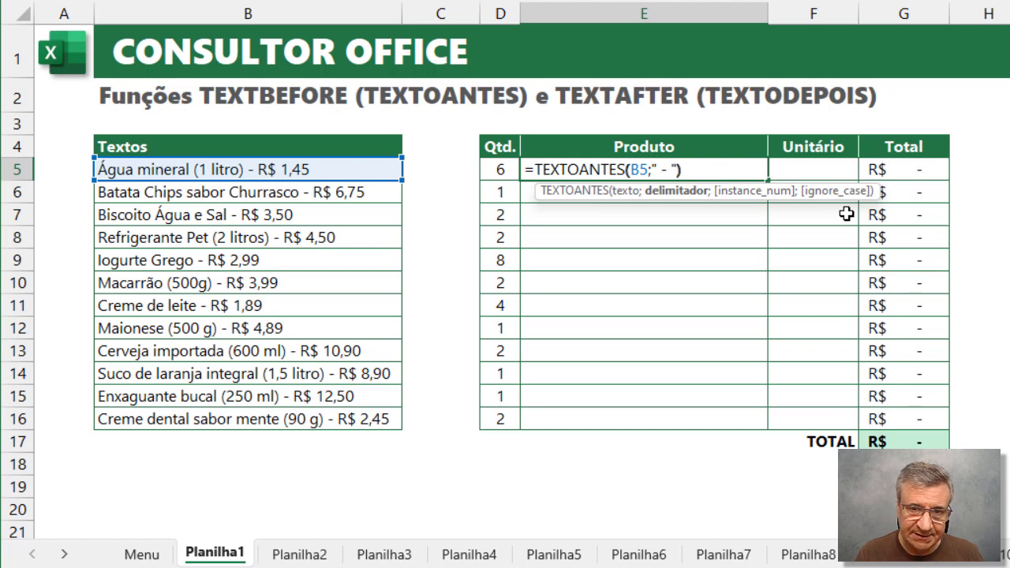
key(Return)
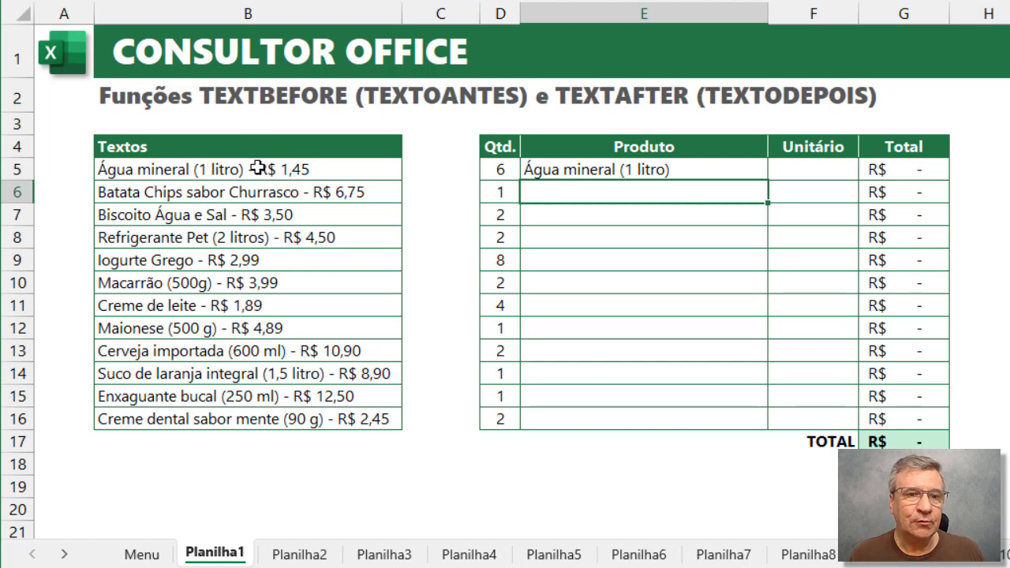
Copy the product formula from E5 down the Produto column through row 16.
click(747, 167)
double_click(767, 181)
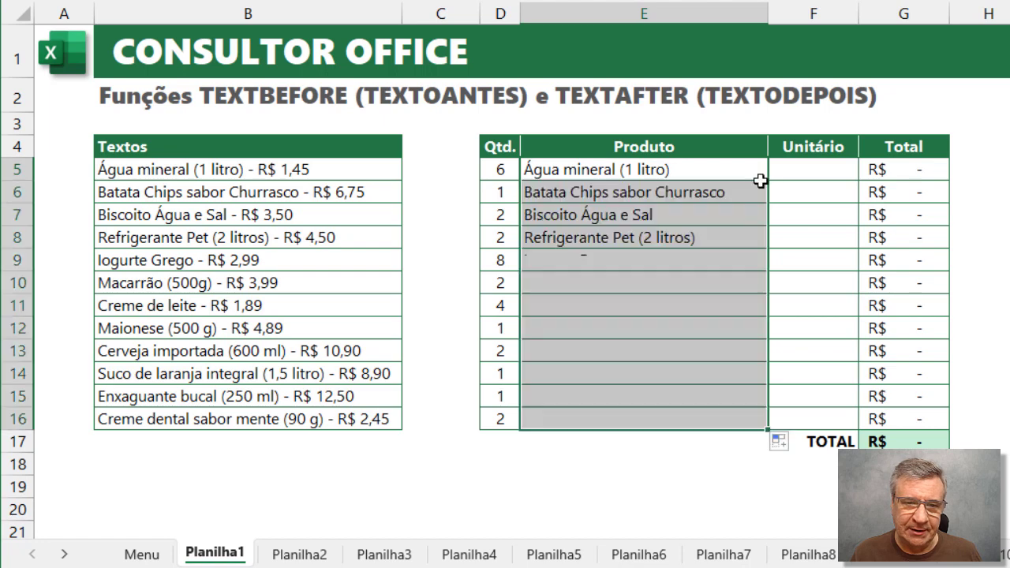
click(728, 170)
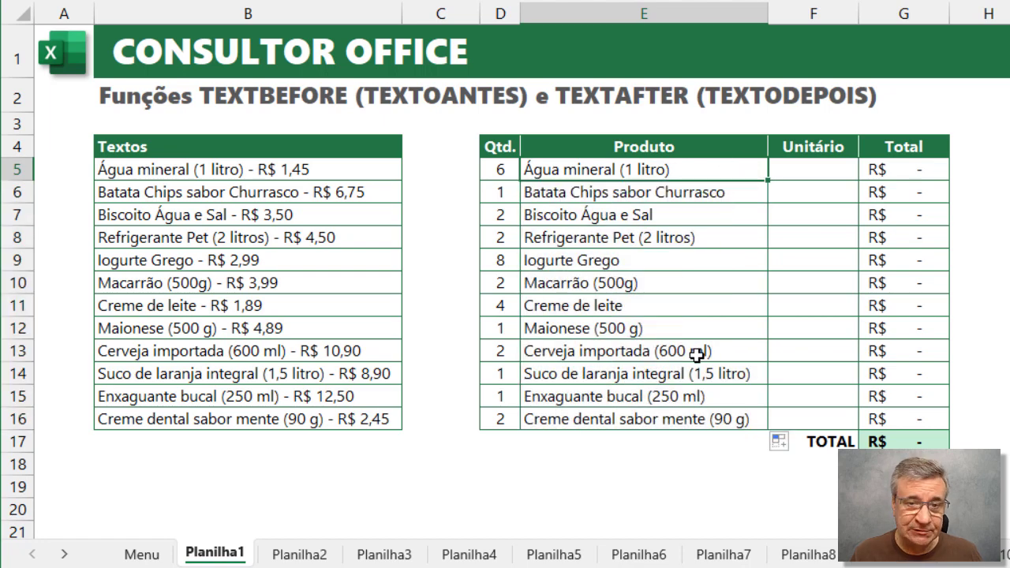
Enter the formula =TEXTODEPOIS(B5;"R$") in cell F5 to extract the unit price after the currency symbol.
click(809, 167)
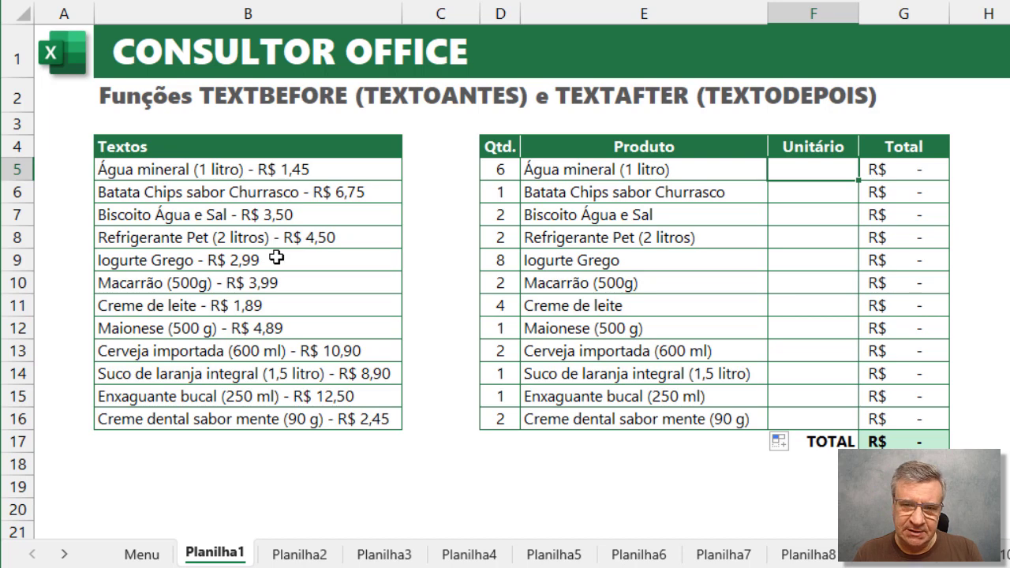
text(=)
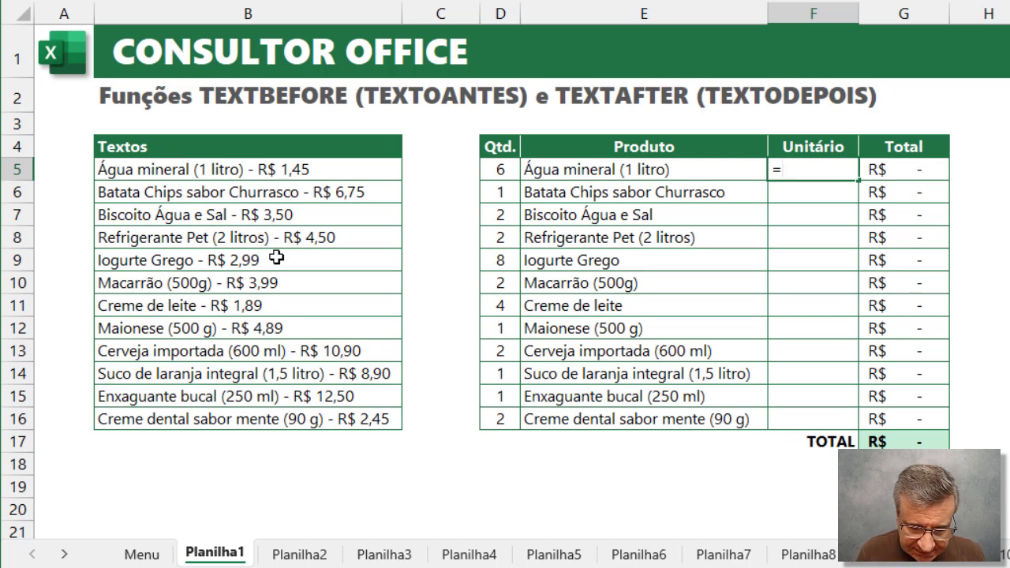
text(textod)
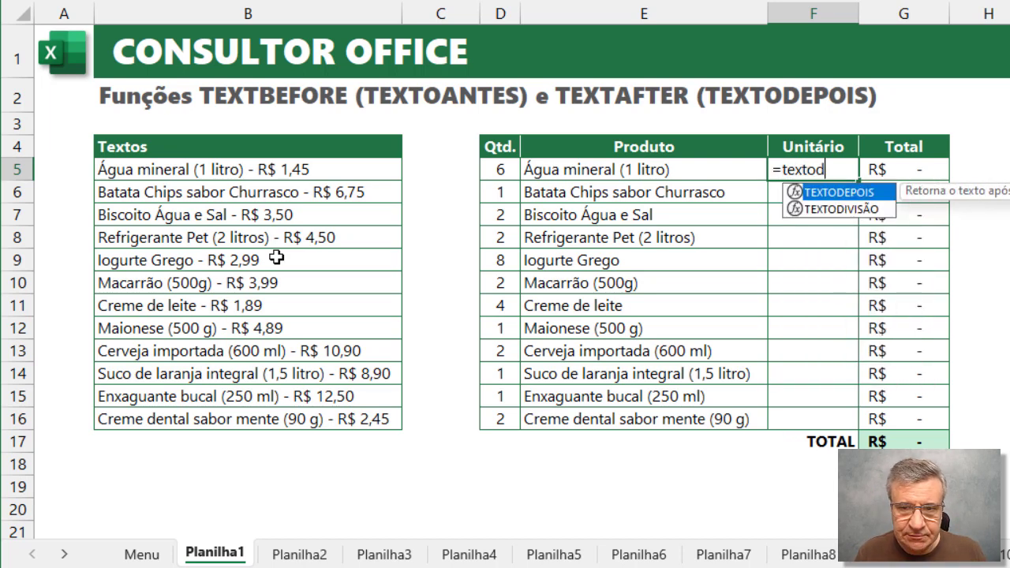
key(Tab)
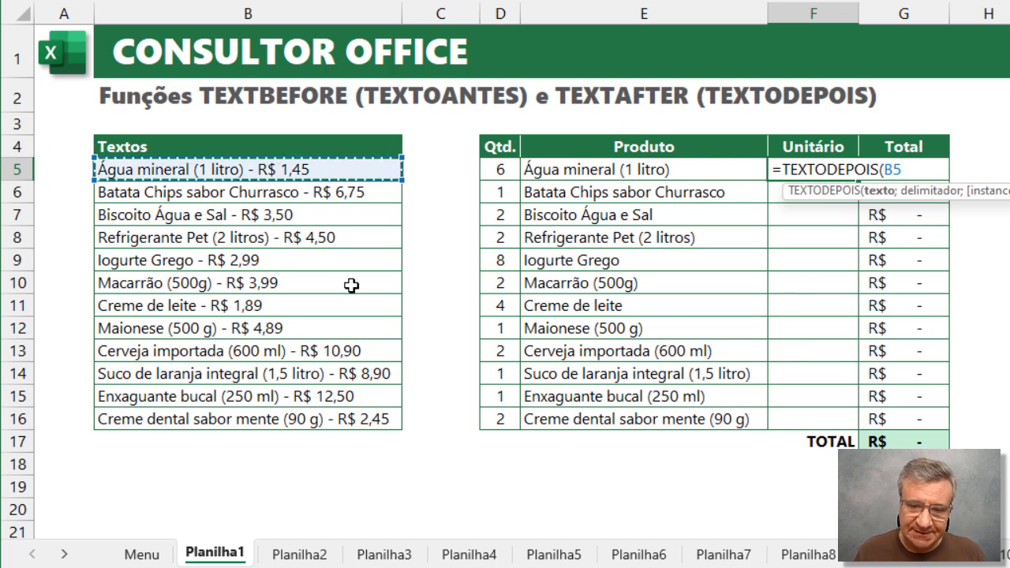
text(;)
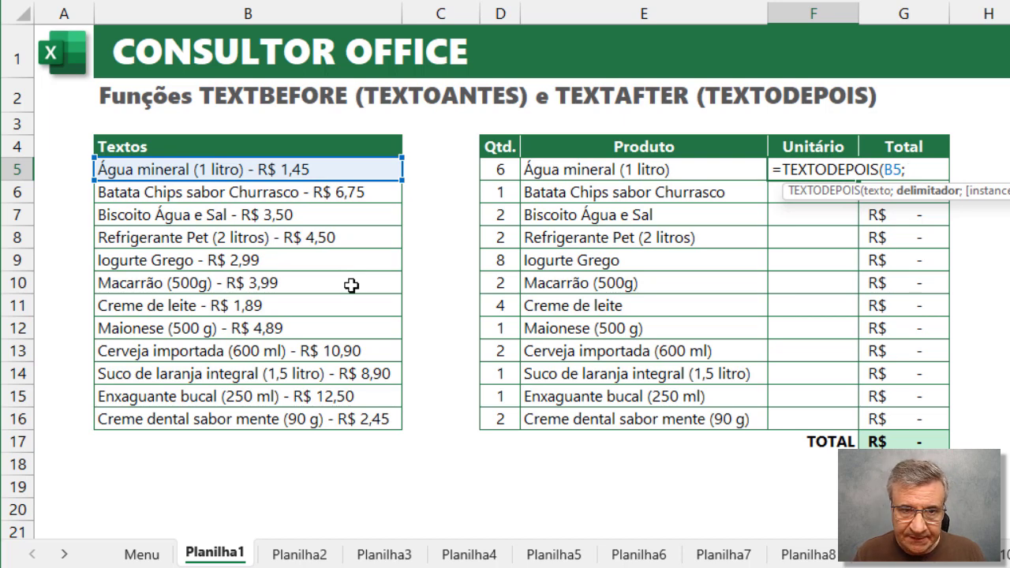
text("R)
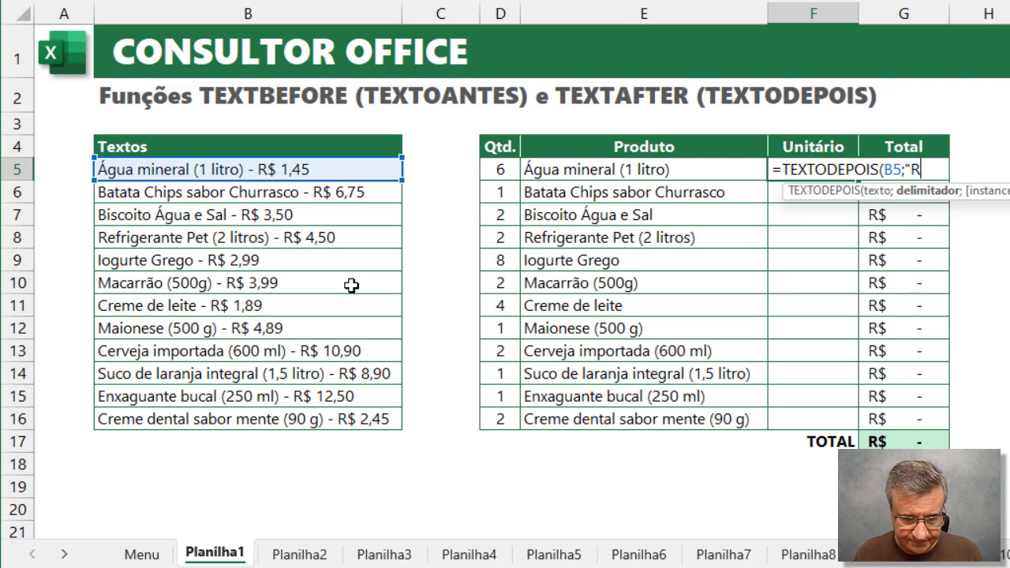
text($")
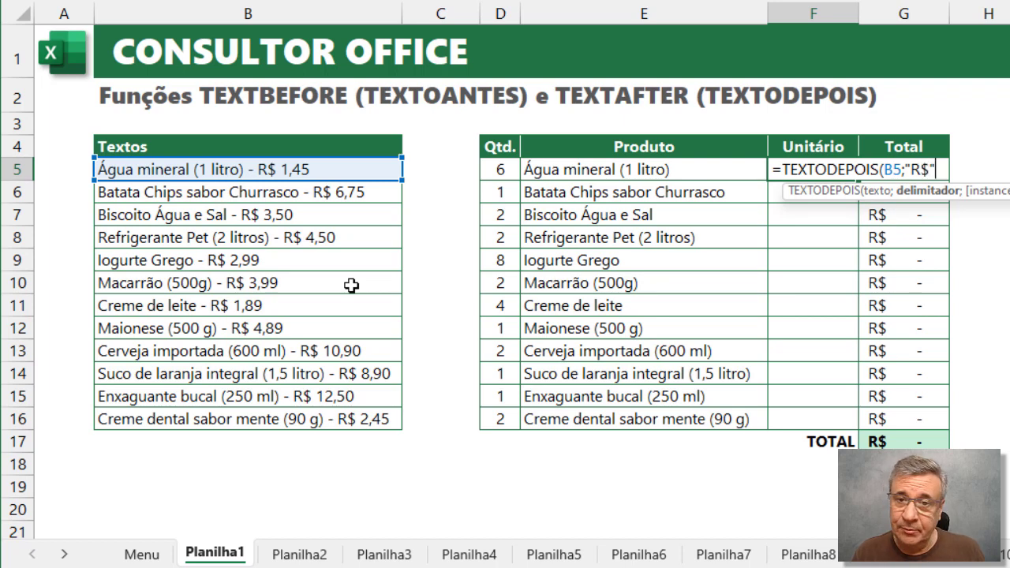
text())
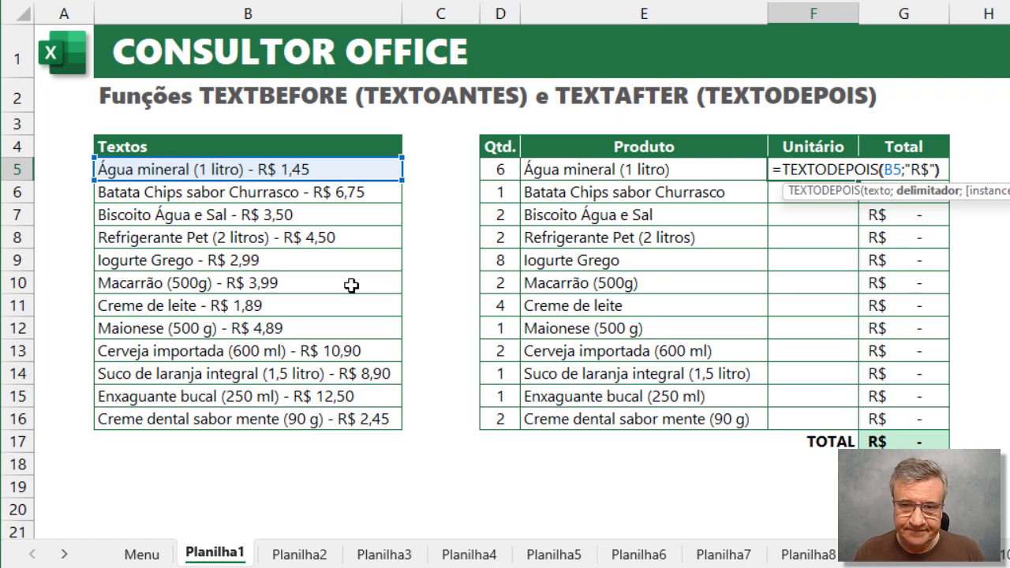
key(Return)
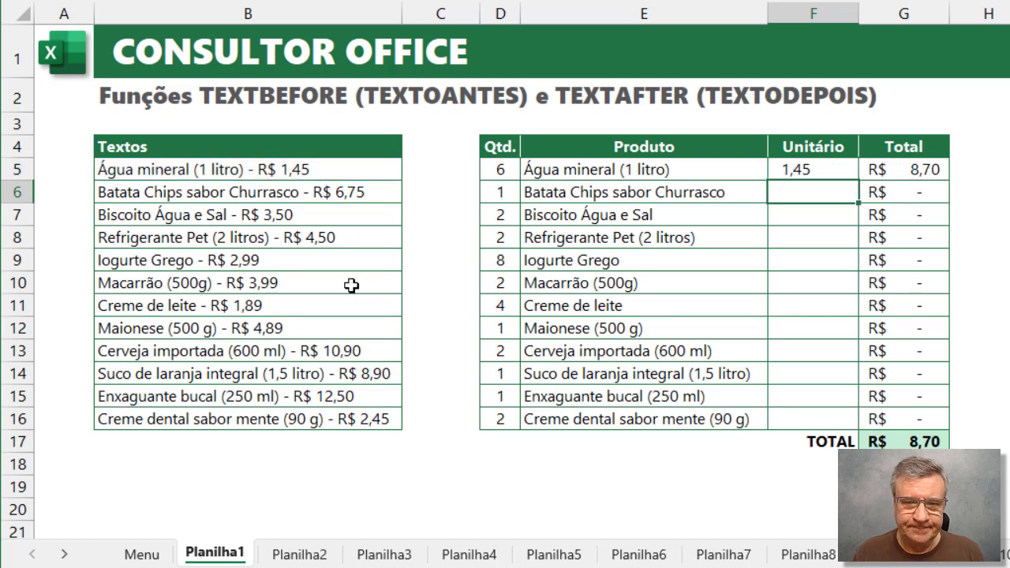
Copy the TEXTODEPOIS formula from F5 down the Unitário column through row 16.
click(814, 167)
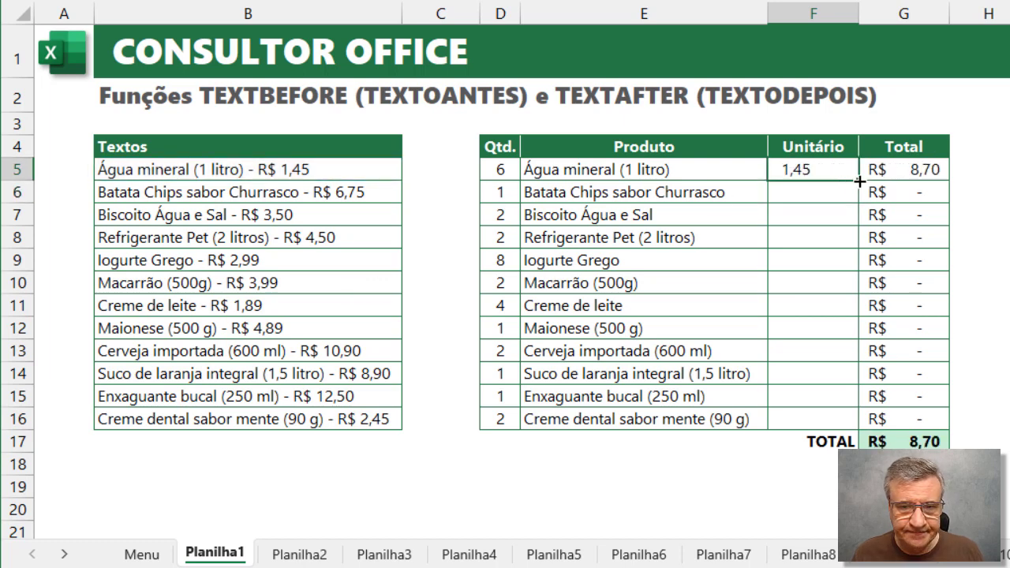
double_click(858, 181)
click(832, 174)
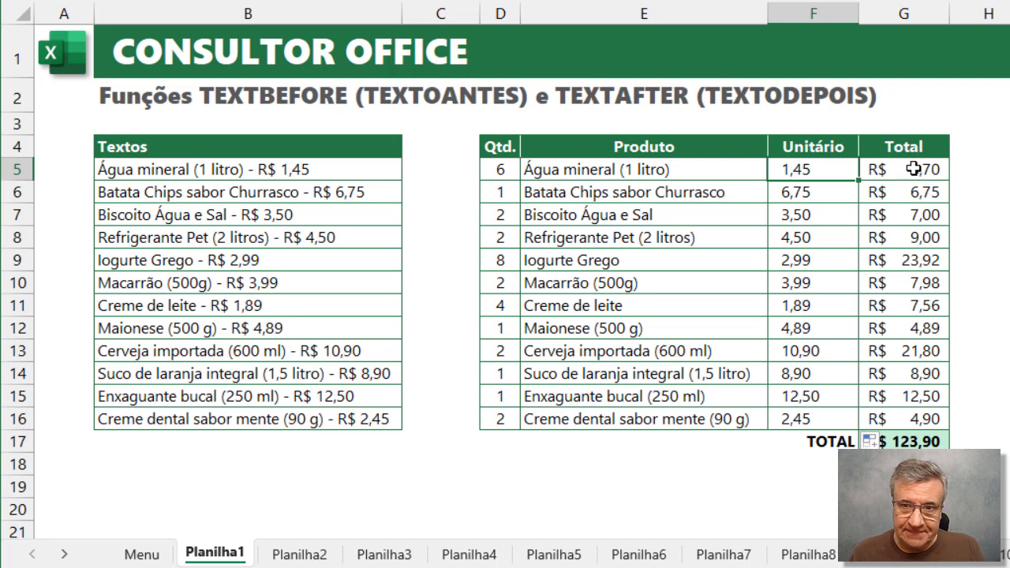
click(500, 170)
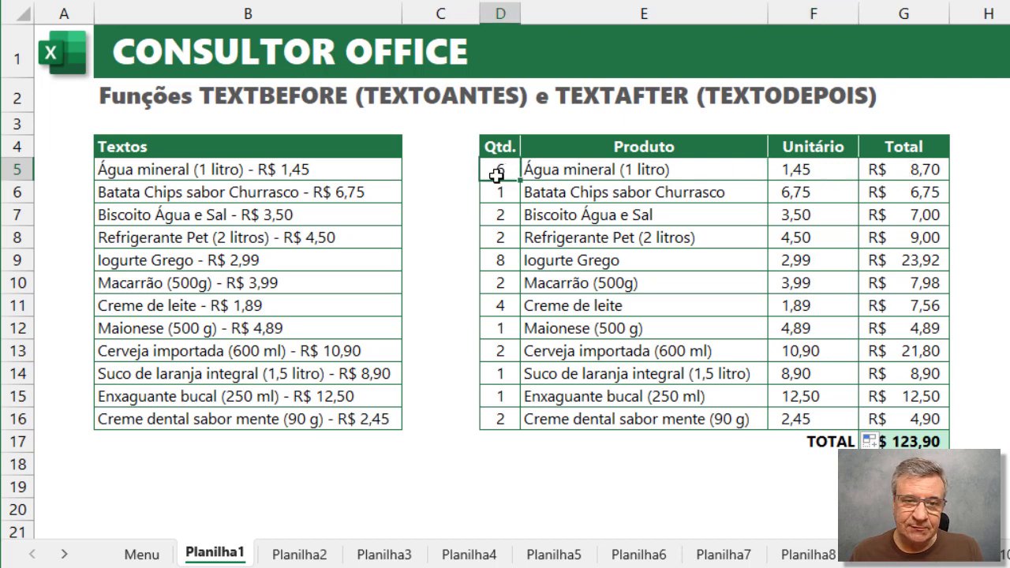
click(823, 169)
click(902, 168)
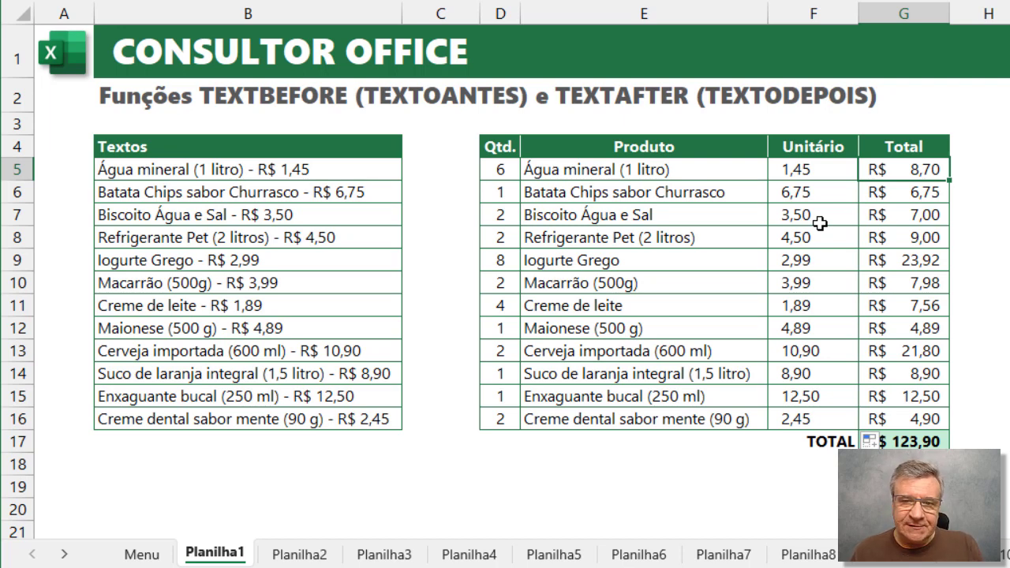
Wrap the F5 formula in VALOR so it reads =VALOR(TEXTODEPOIS(B5;"R$")), converting the extracted text to a number.
click(801, 170)
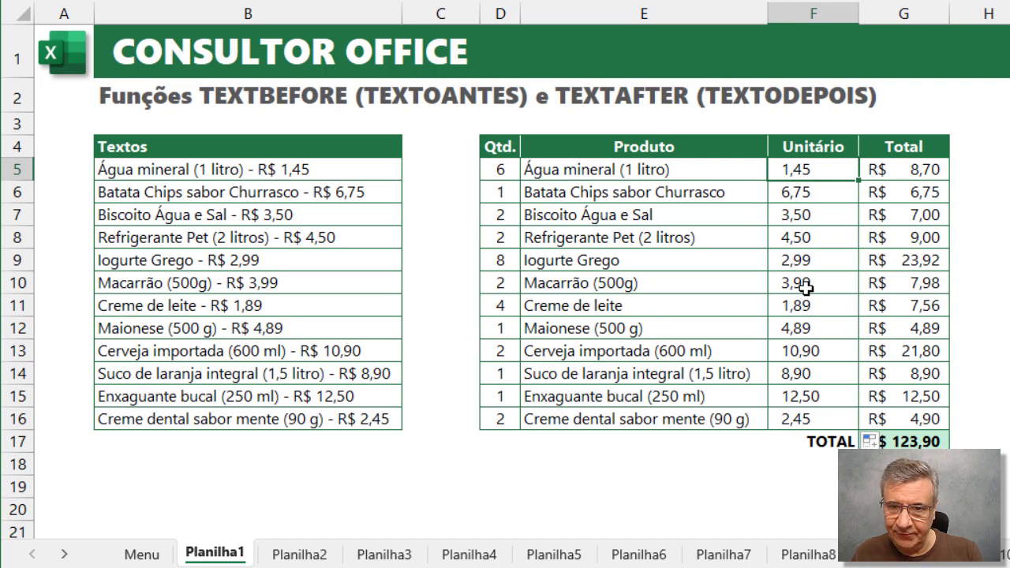
key(F2)
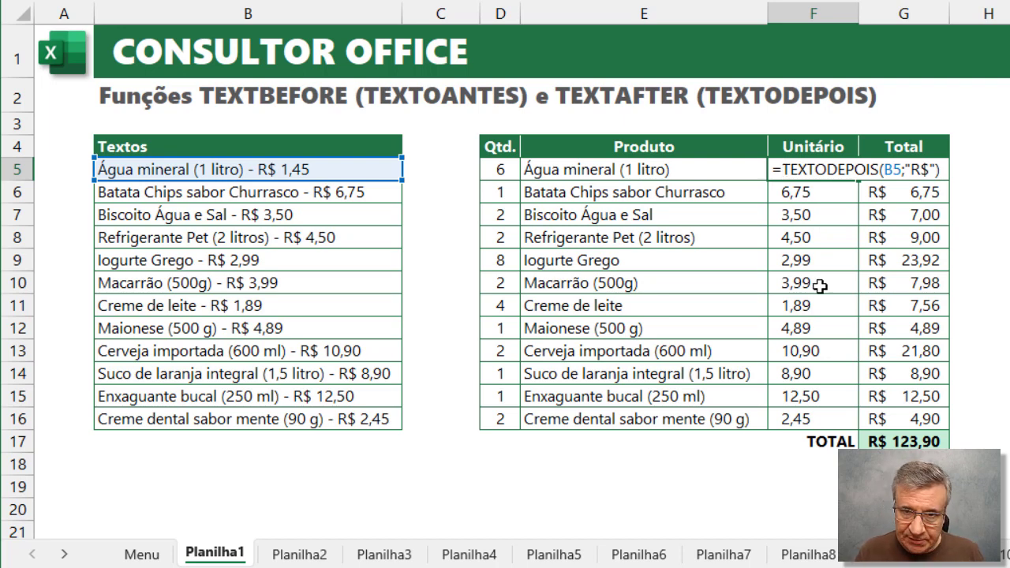
text(VALO)
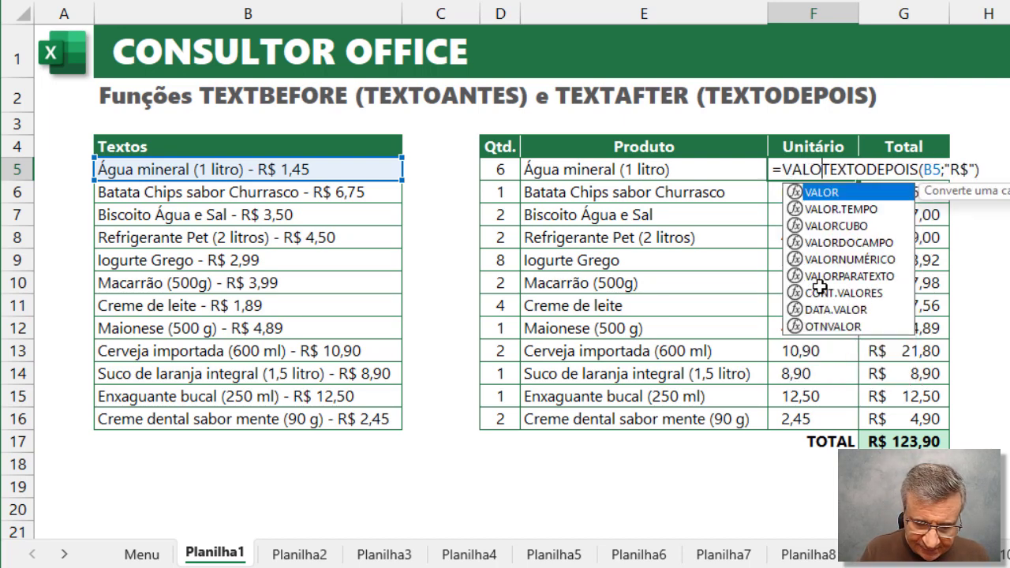
key(Tab)
key(End)
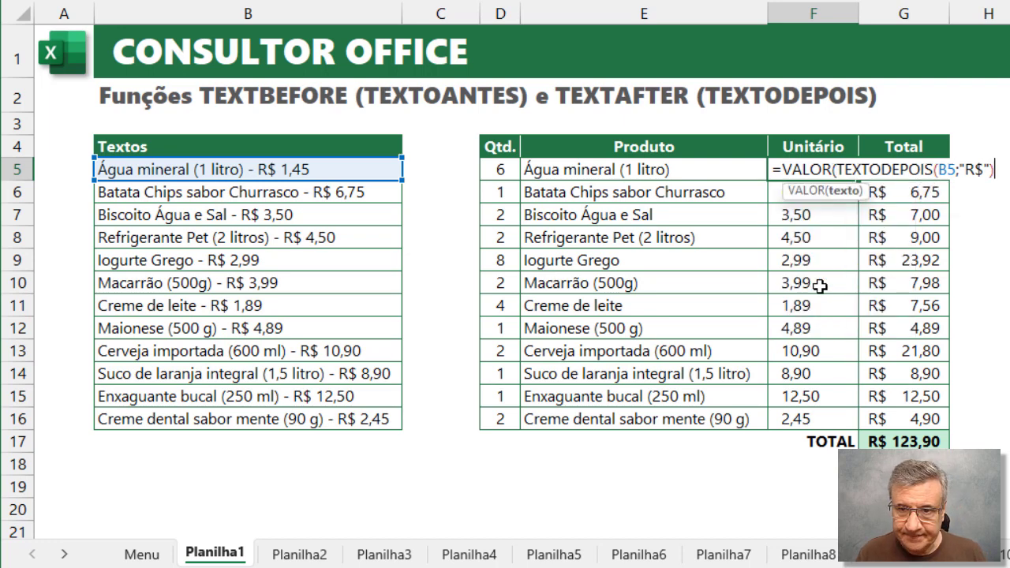
text())
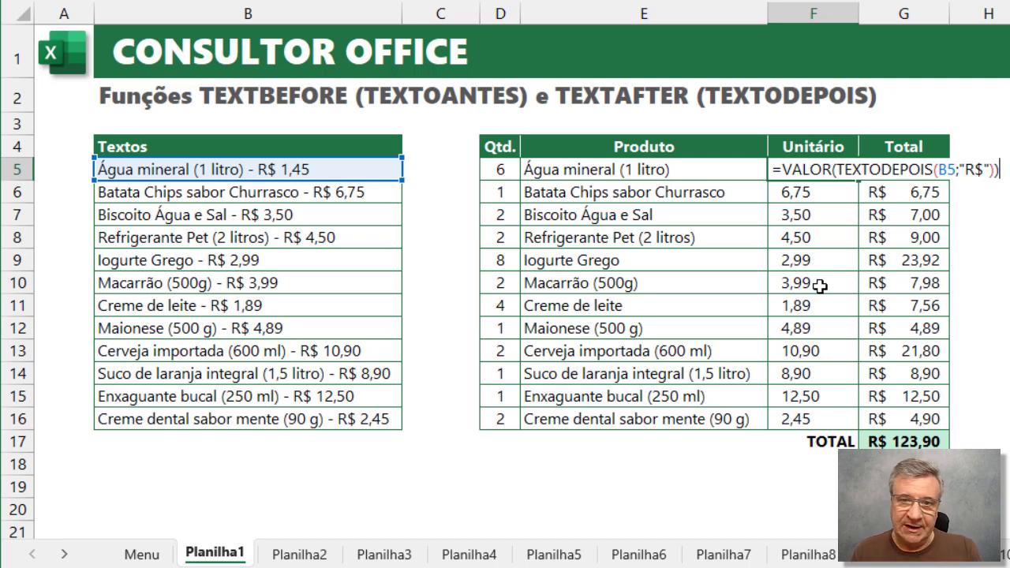
key(Return)
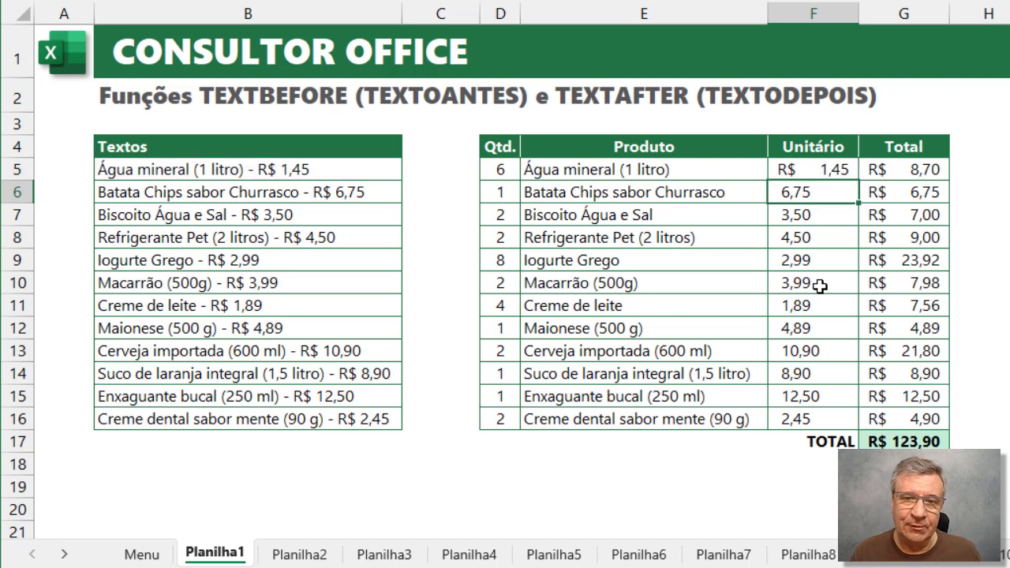
Copy the revised VALOR formula from F5 over the remaining Unitário cells through row 16.
click(835, 167)
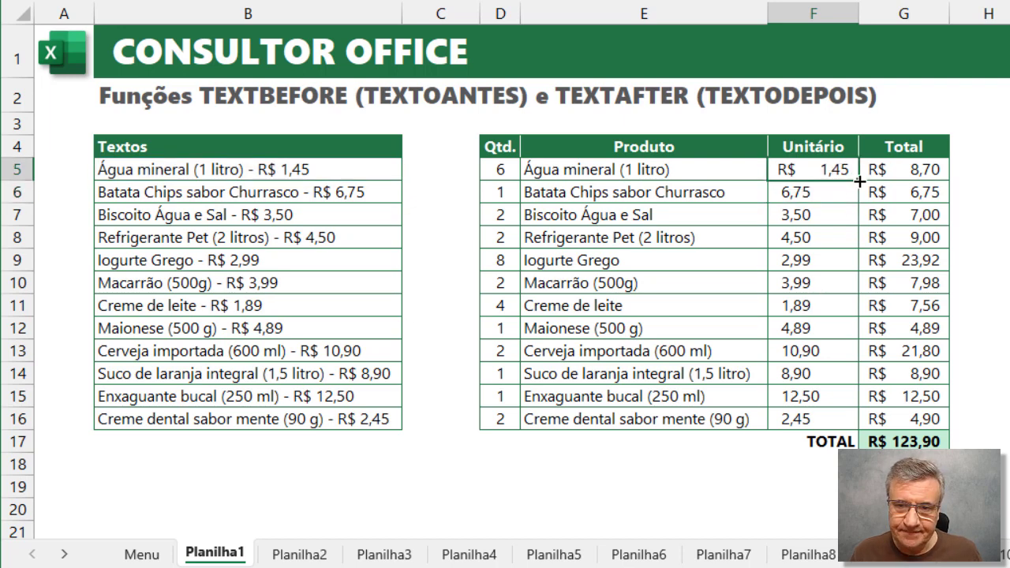
double_click(858, 182)
click(824, 168)
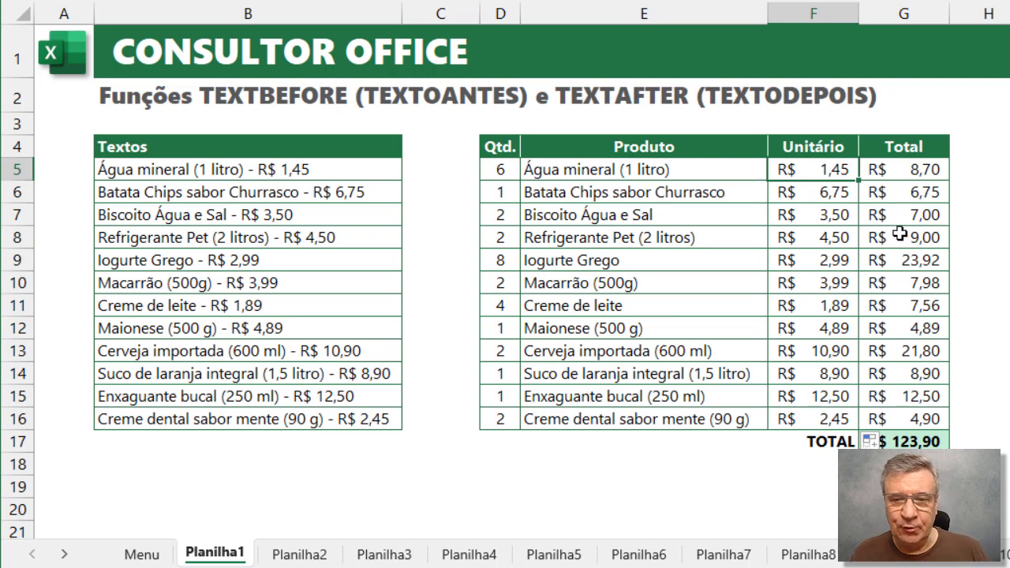
Inspect the first product's Total in G5 and the grand total in G17.
click(901, 167)
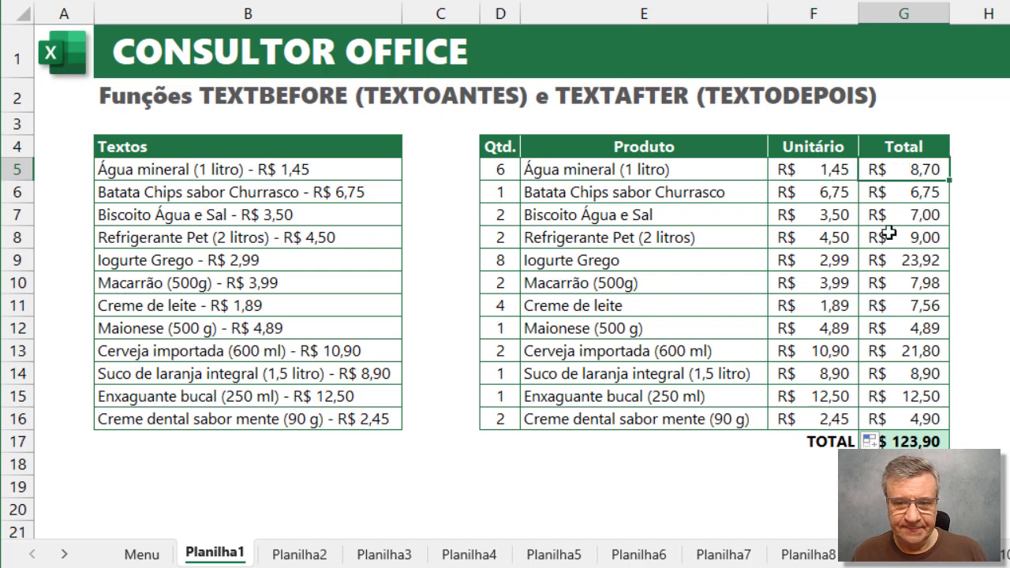
click(903, 444)
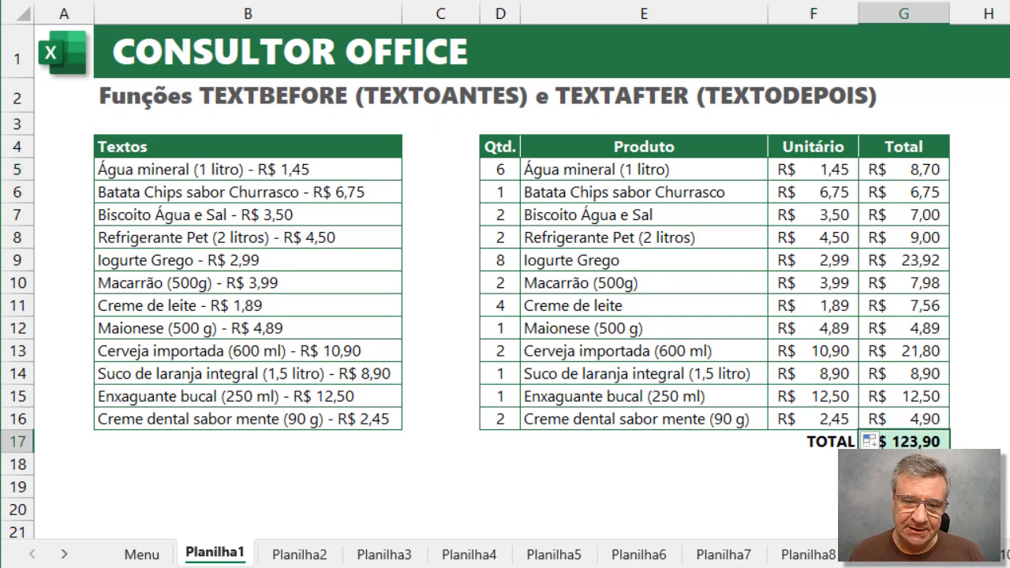
Open the Planilha2 sheet and review the semicolon-separated records in B4:B17, starting with the header text in B4.
click(288, 555)
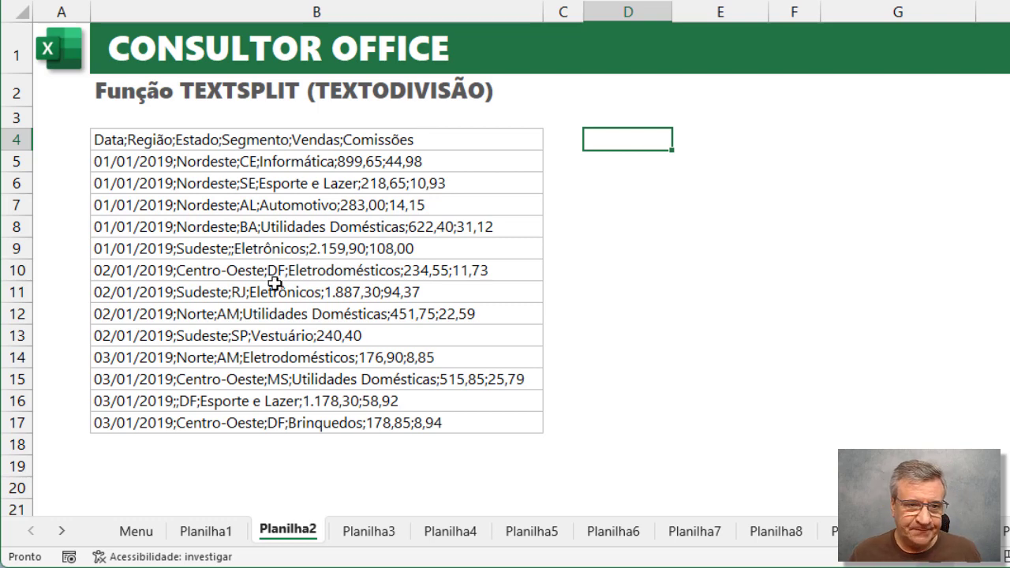
drag(134, 142, 181, 425)
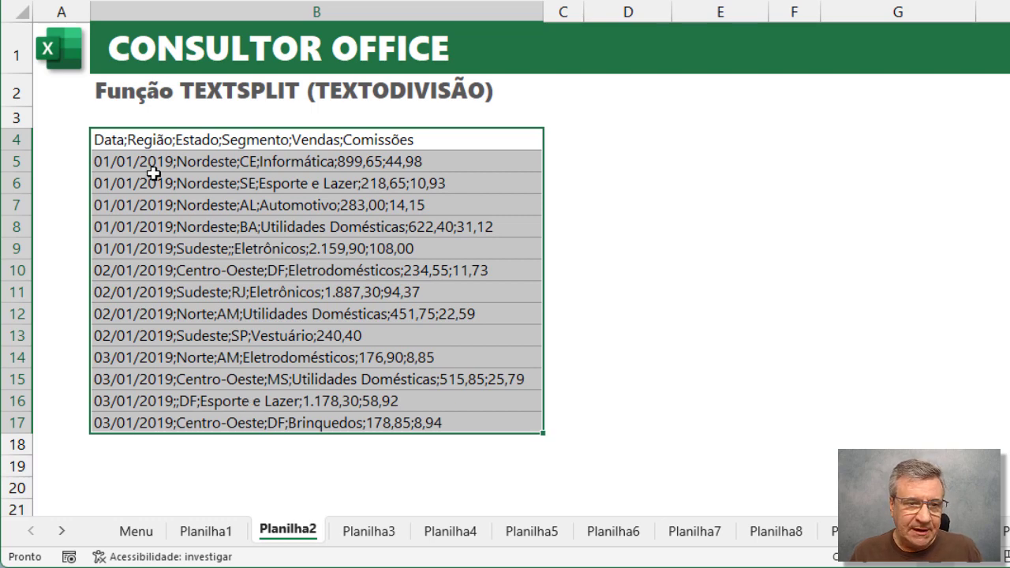
click(114, 140)
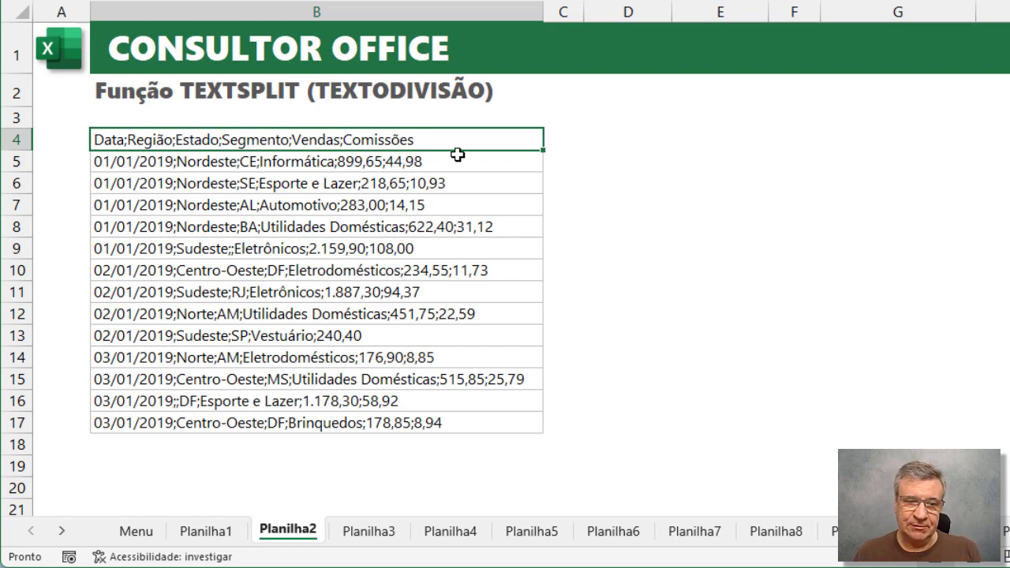
Enter the formula =TEXTODIVISÃO(B4;";") in cell D4 to split the header text into columns.
click(624, 139)
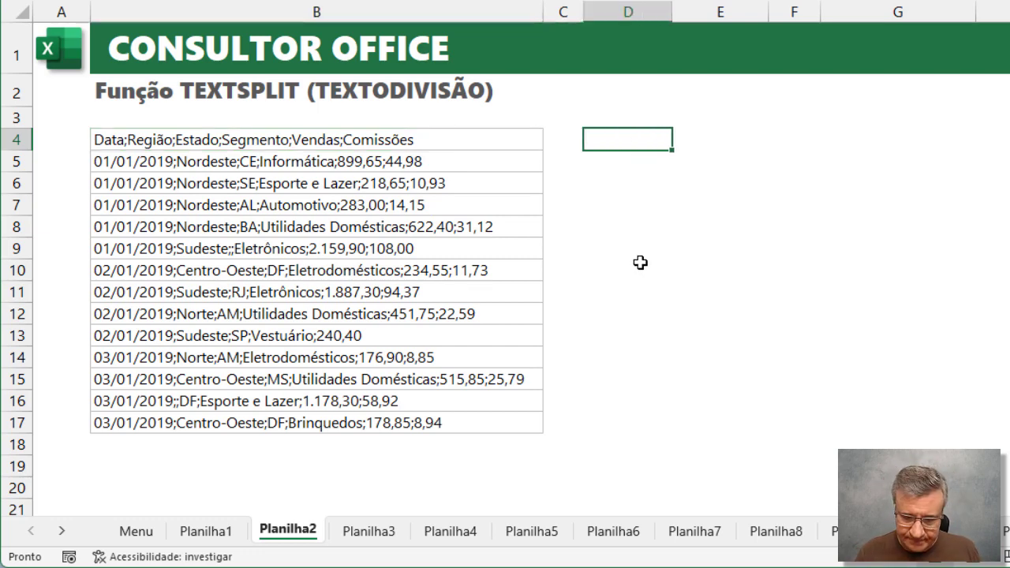
text(=)
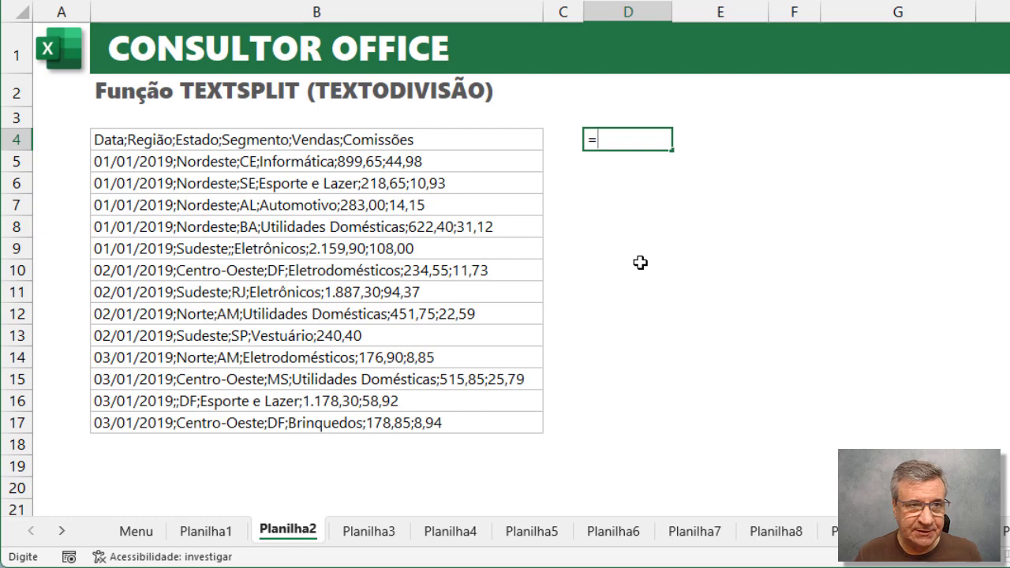
text(text)
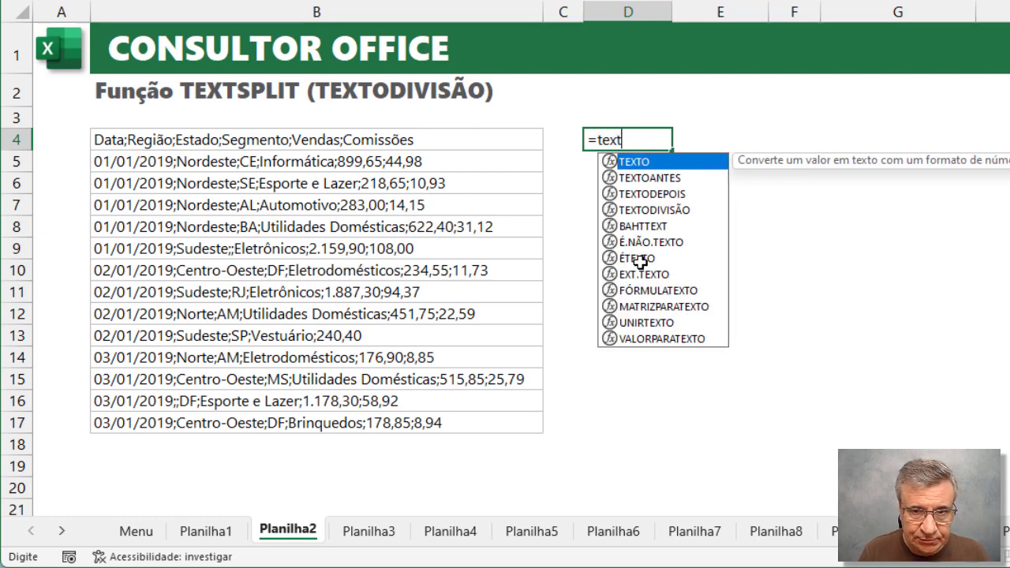
key(Down)
key(Down)
key(Down)
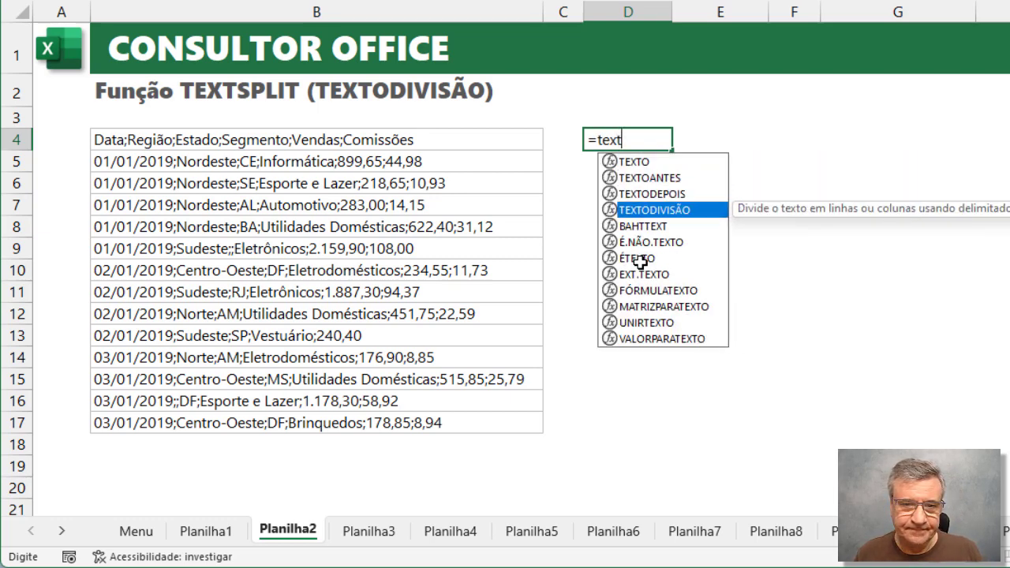
key(Tab)
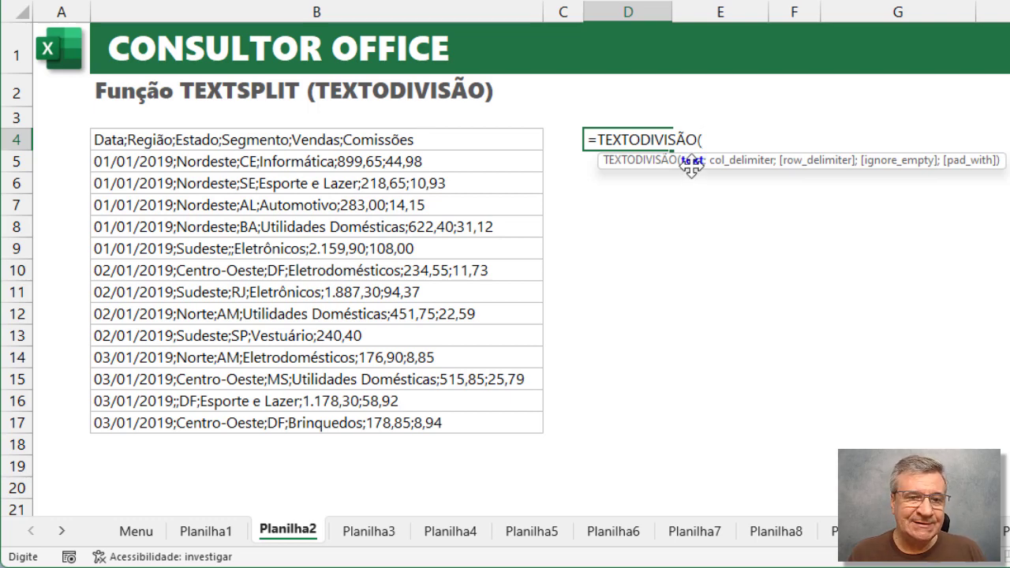
click(420, 139)
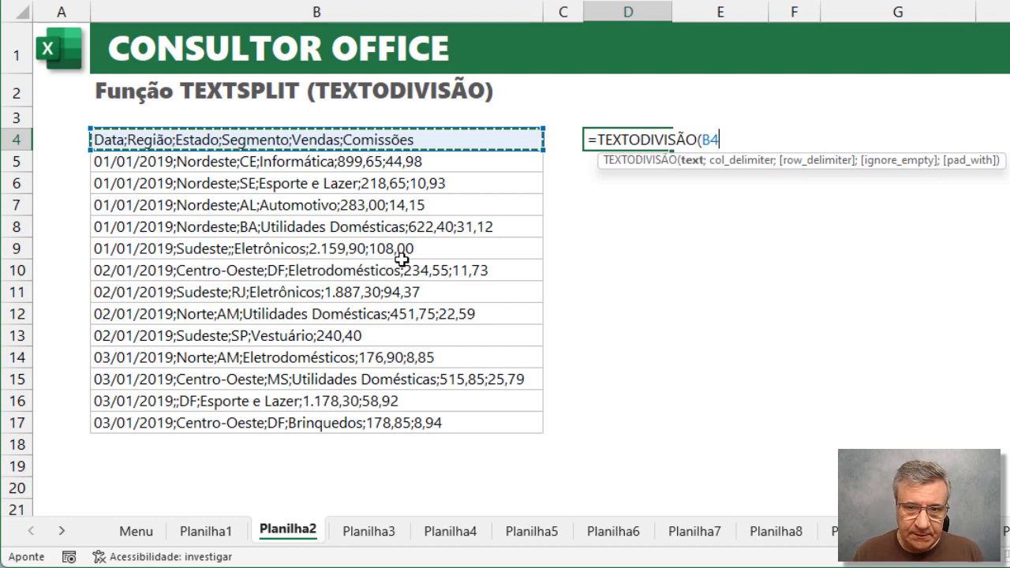
text(;)
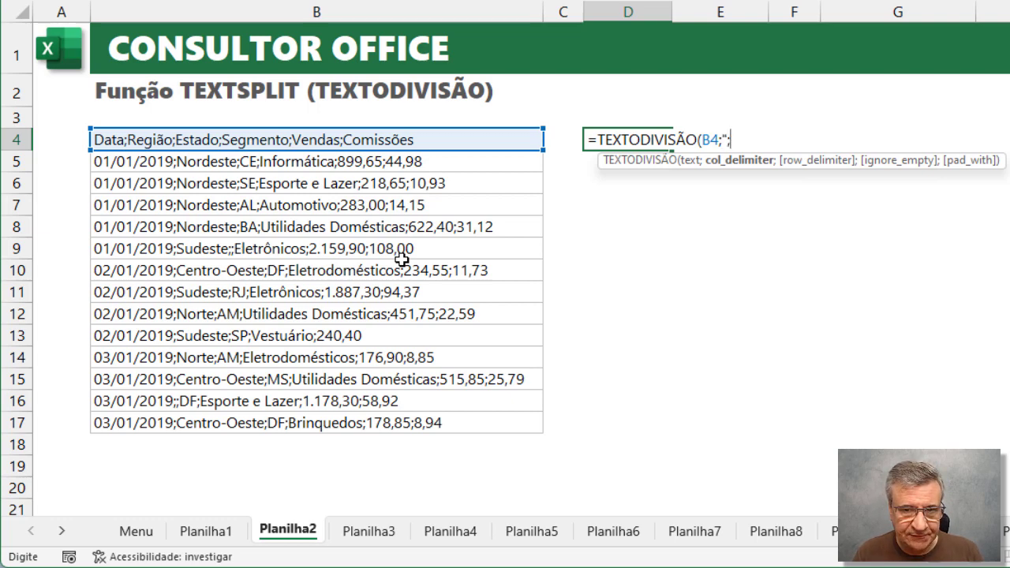
text(")
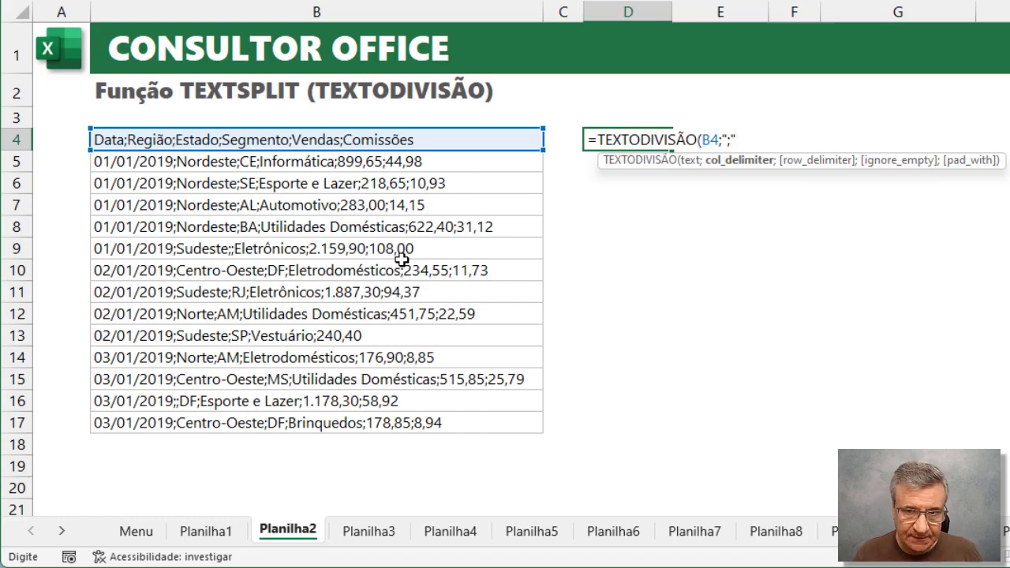
text())
key(Return)
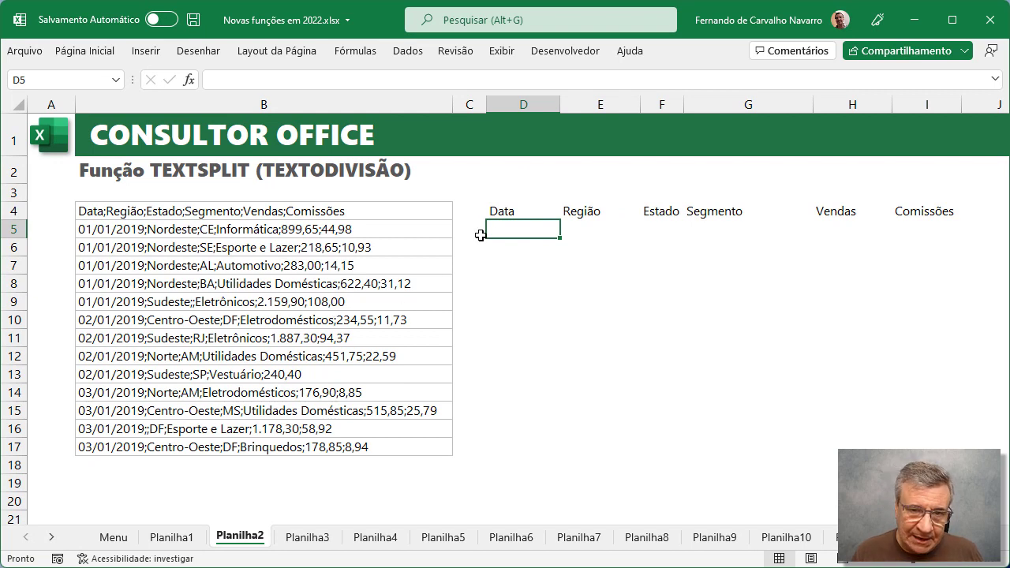
Copy the TEXTODIVISÃO formula from D4 down through row 17 to split every record.
click(510, 210)
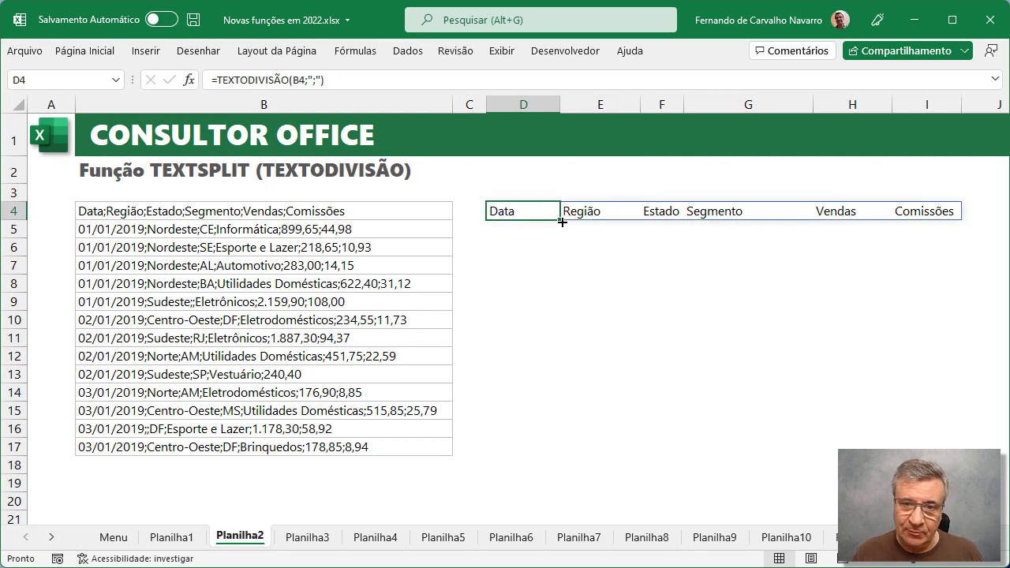
drag(559, 222, 536, 455)
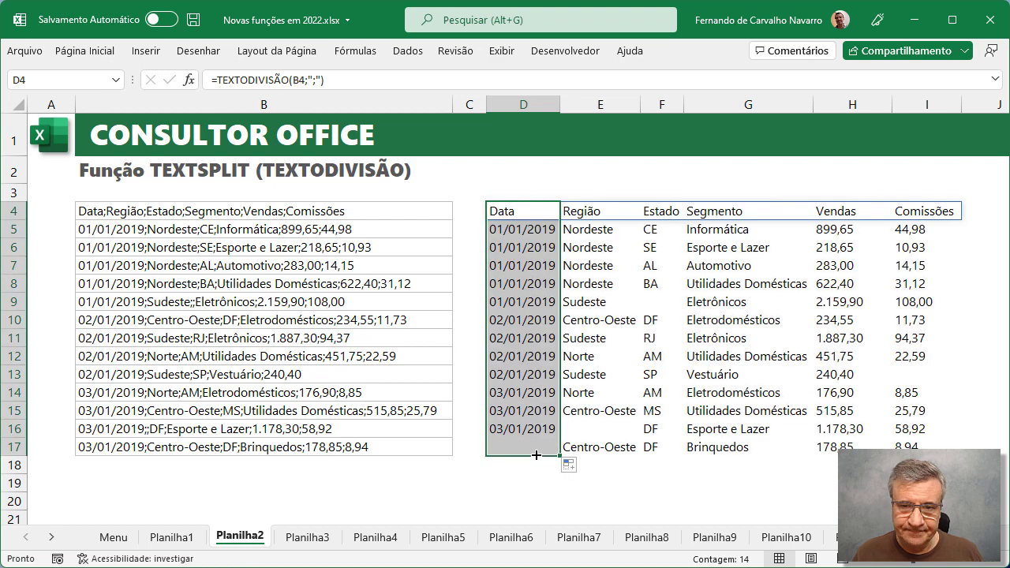
Examine the formula in D4, its spilled cells E4 and F4, and the copied formulas further down column D.
click(523, 210)
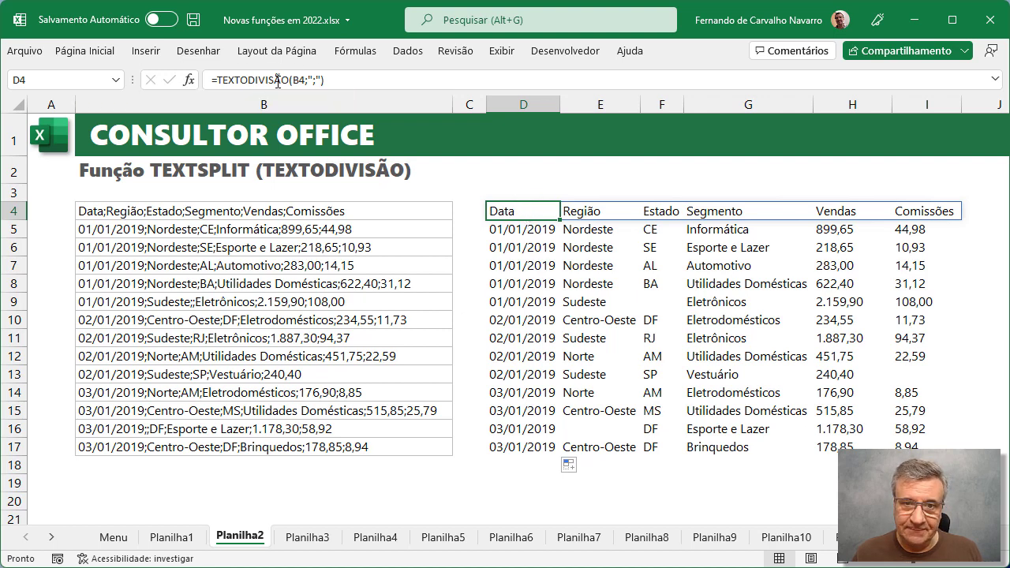
click(593, 212)
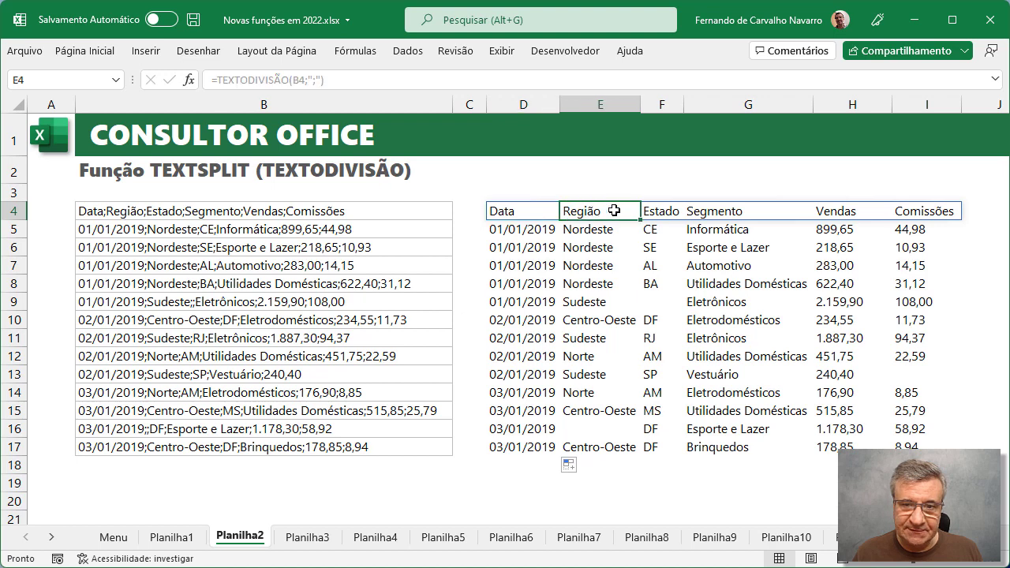
click(661, 212)
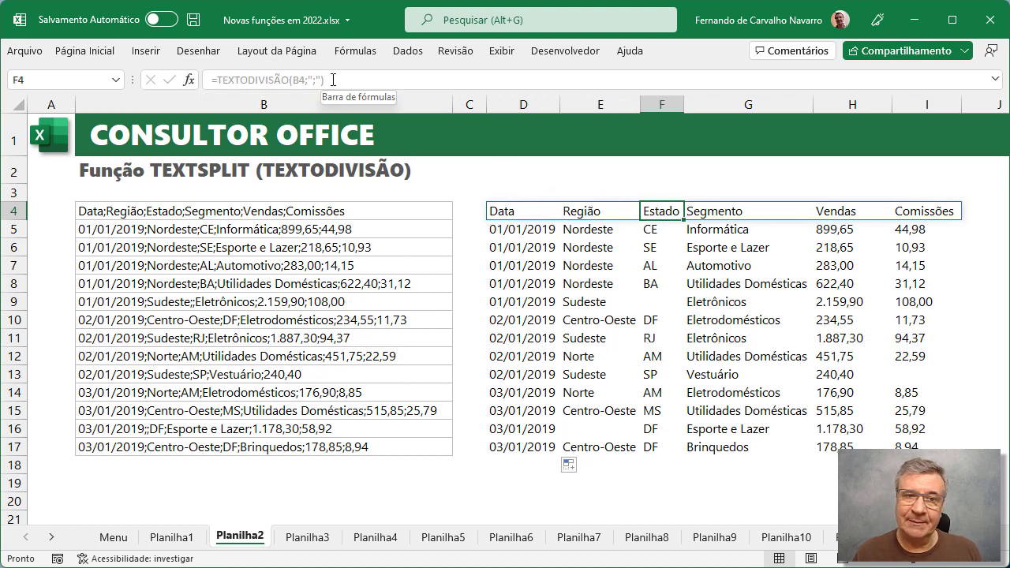
click(512, 213)
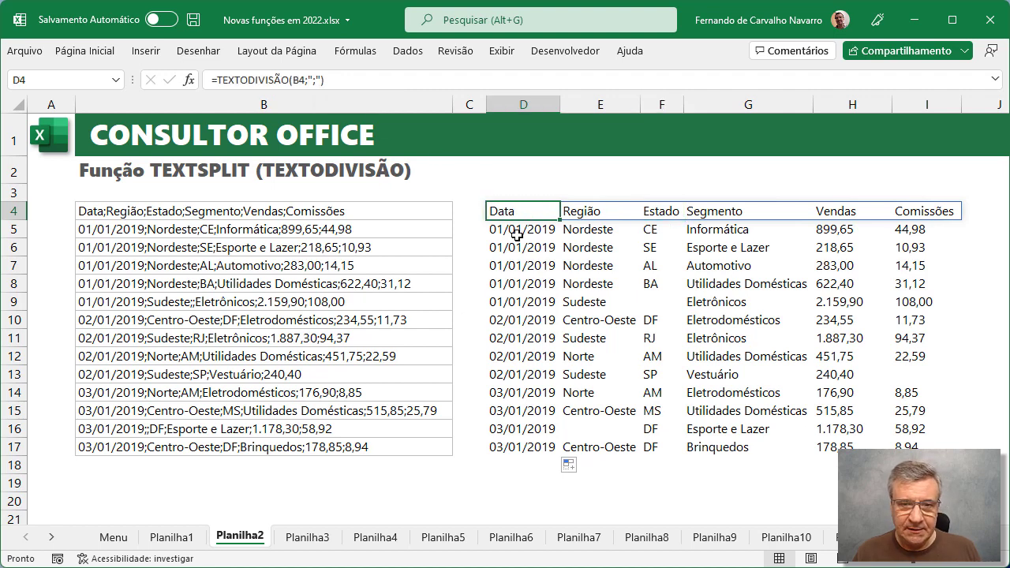
key(Down)
key(Down)
key(Down)
key(Down)
key(Down)
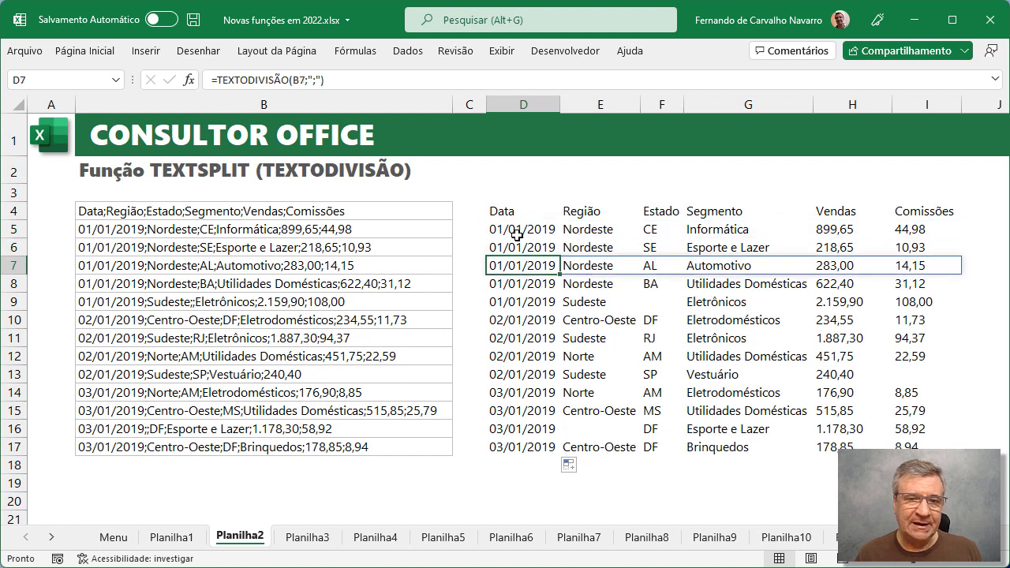
key(Up)
key(Up)
key(Up)
key(Up)
key(Up)
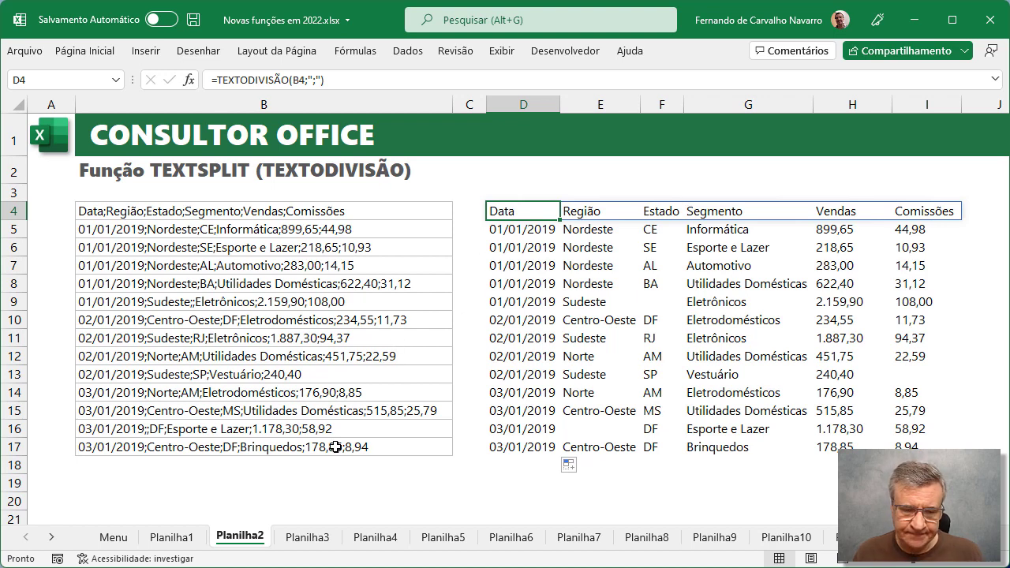
On the Planilha3 sheet, split the first address by column and row by entering =TEXTODIVISÃO(B5;" - ";" / ") in the selected output cell.
click(303, 538)
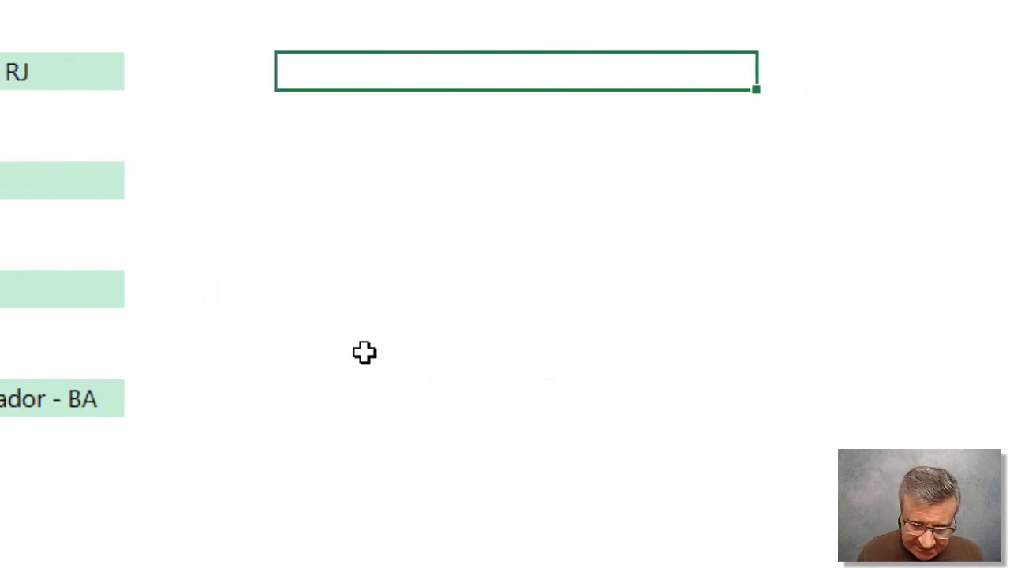
text(=textod)
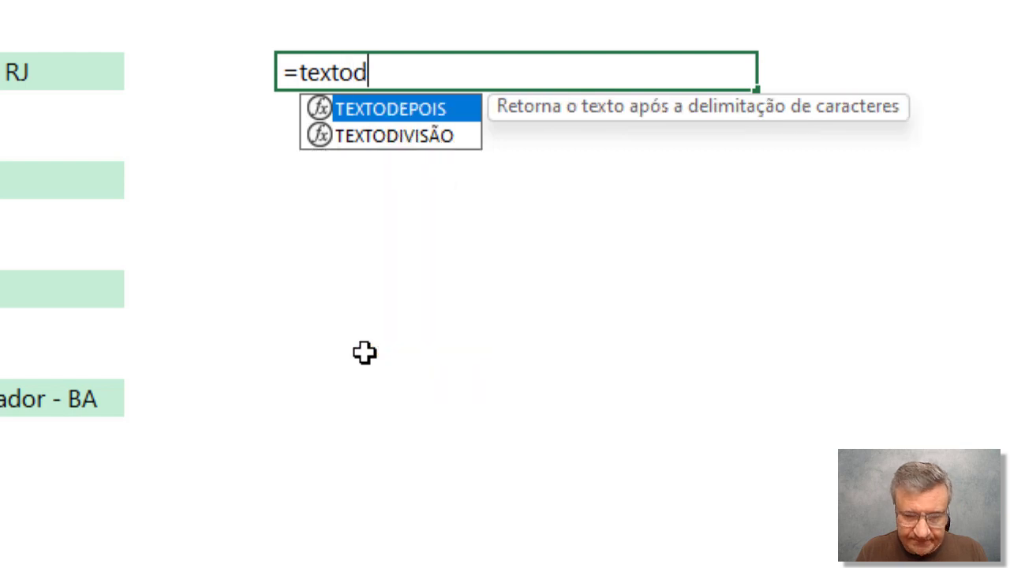
text(i)
key(Tab)
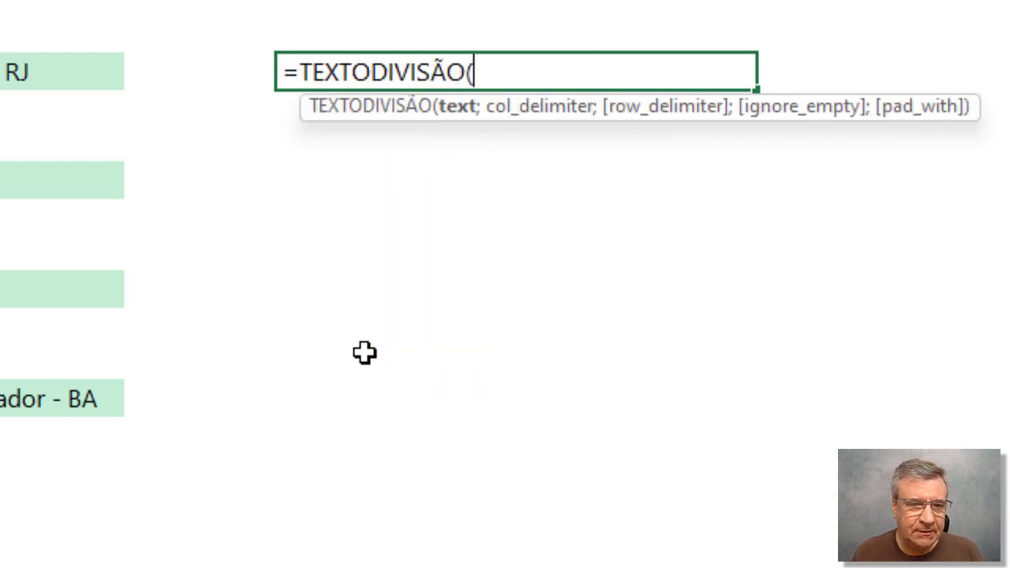
click(11, 75)
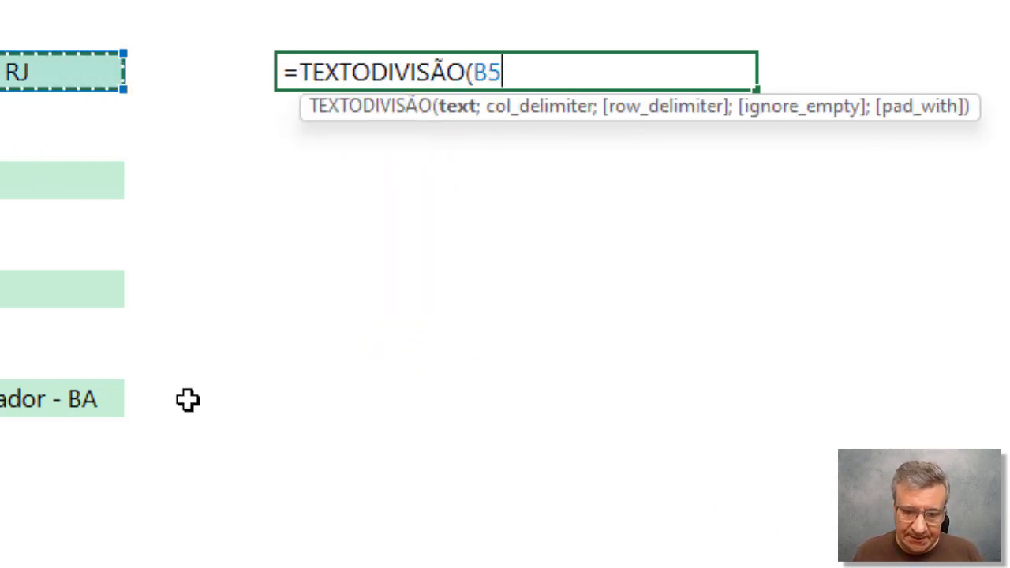
text(;)
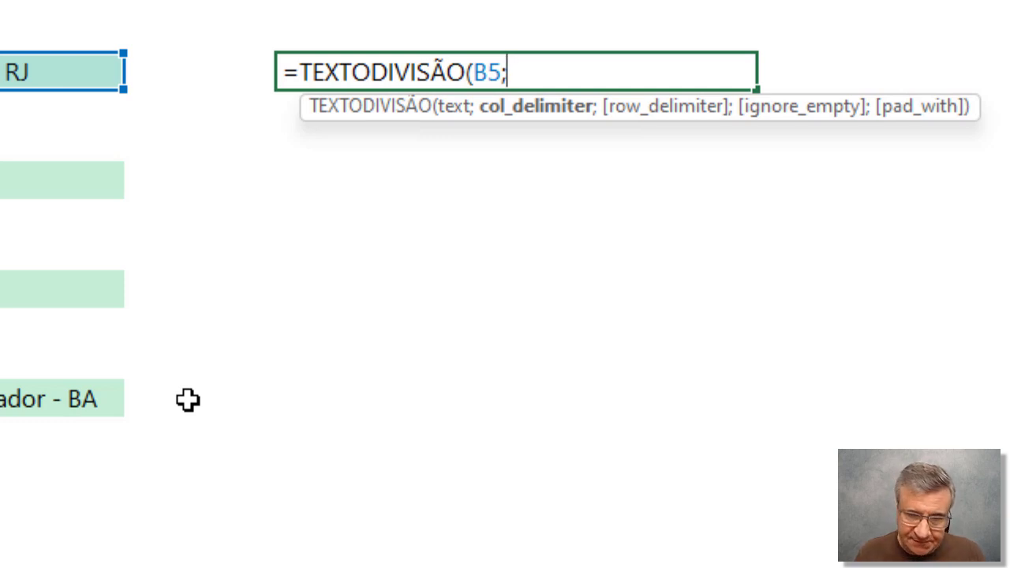
text(")
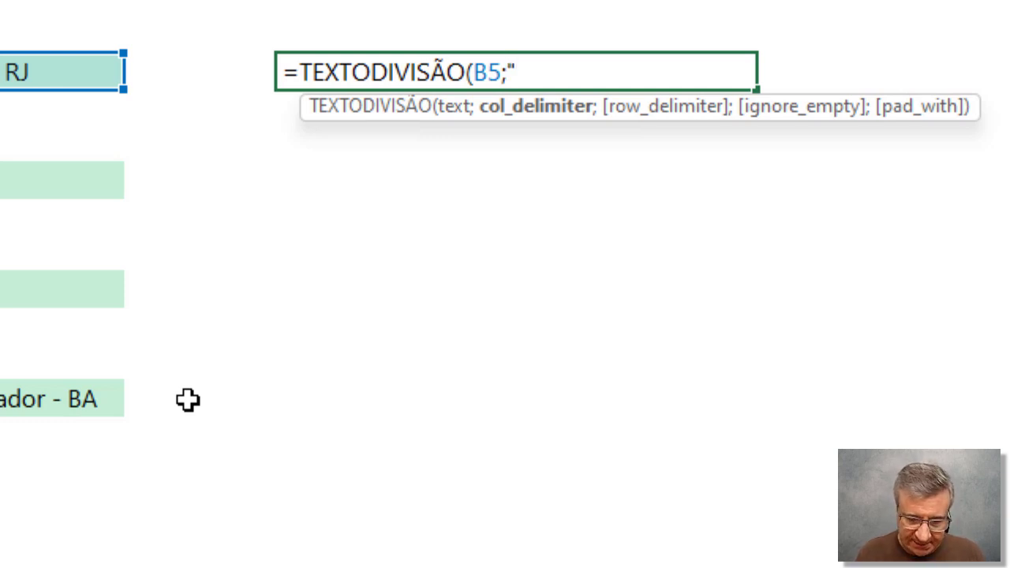
text( - )
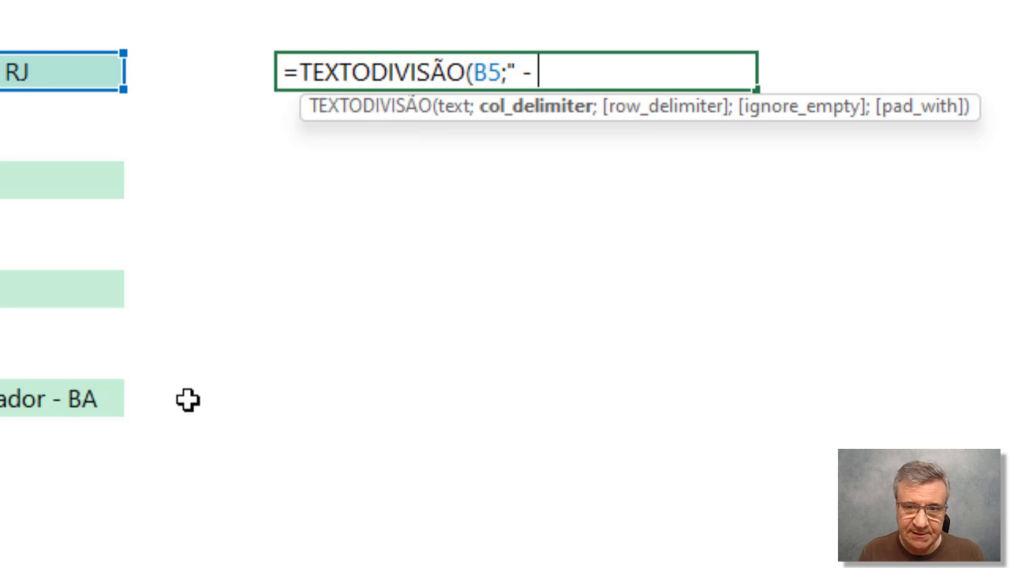
text(")
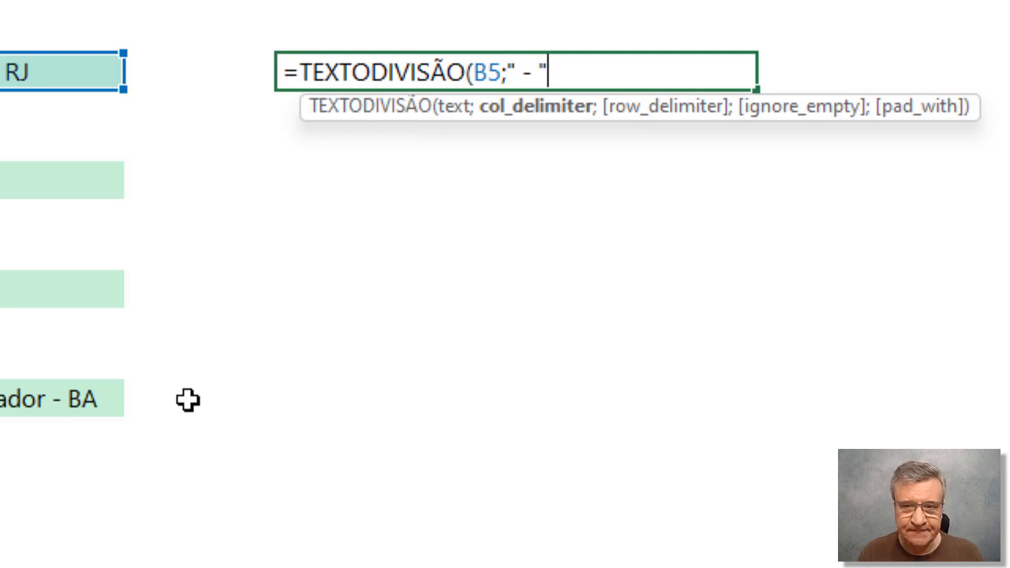
text(;)
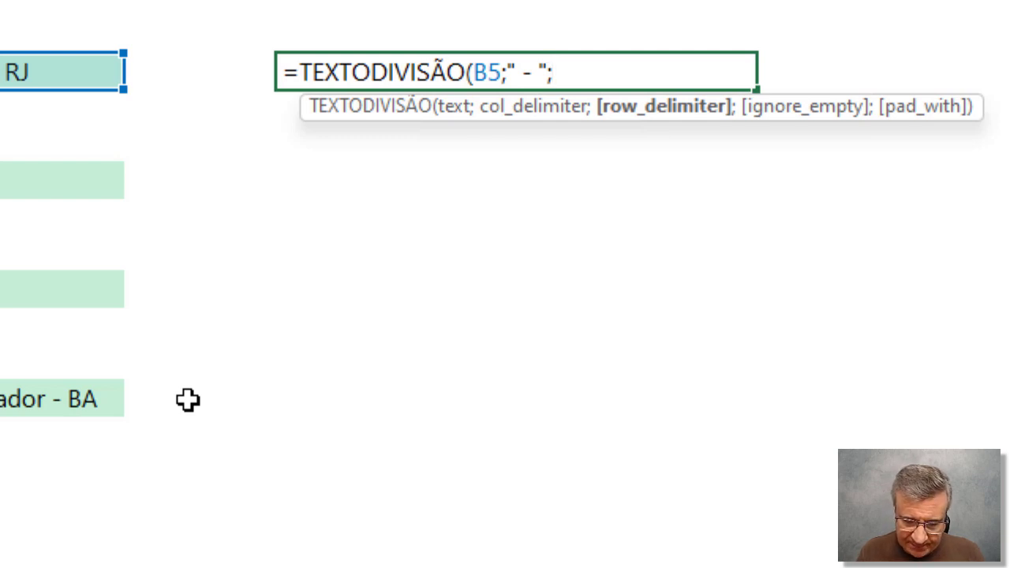
text(" / )
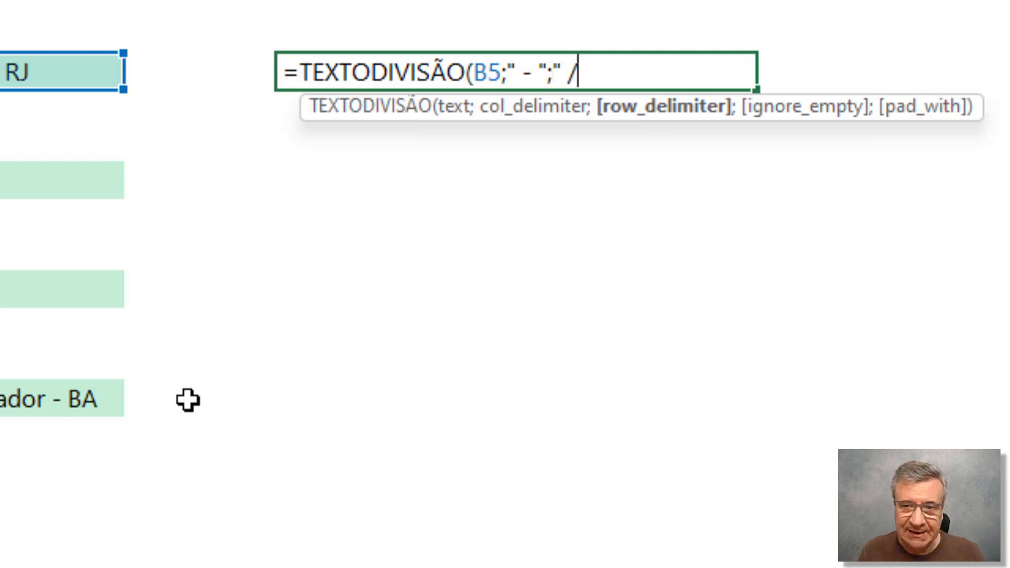
text(")
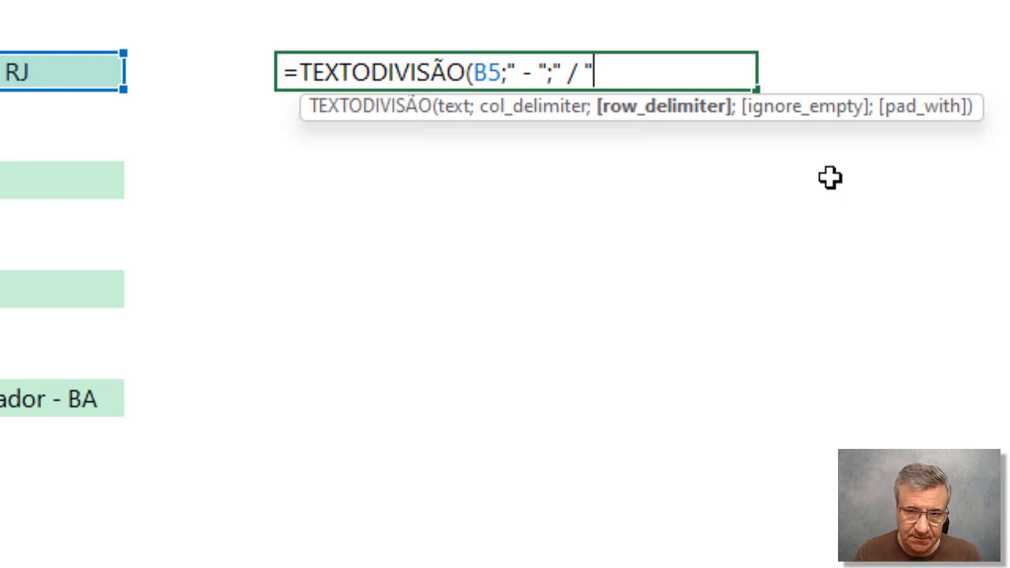
text())
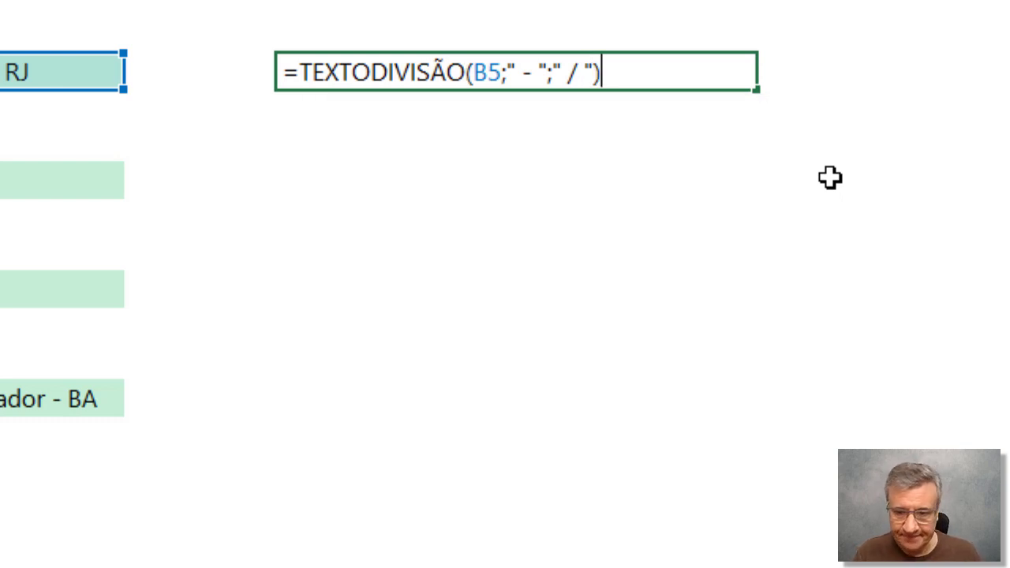
key(Return)
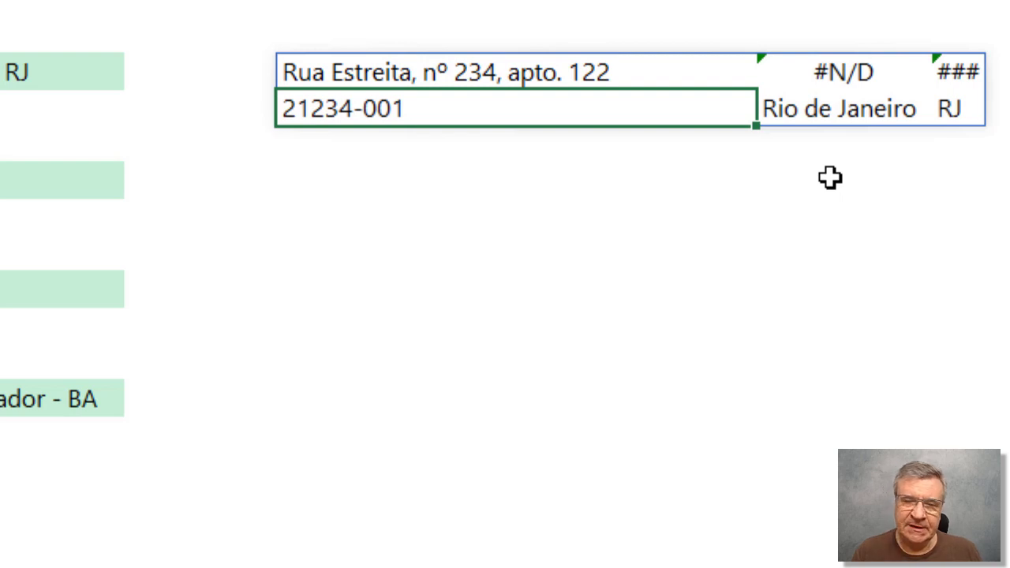
Extend the D5 formula to =TEXTODIVISÃO(B5;" - ";" / ";FALSO;"") to include empty cells and pad missing values with blank text.
click(333, 73)
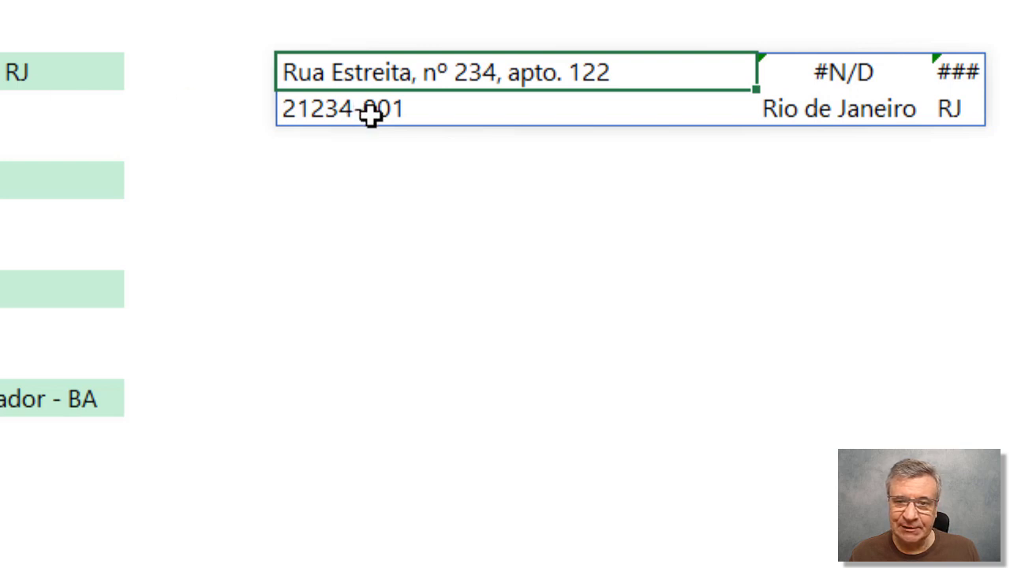
drag(379, 113, 944, 116)
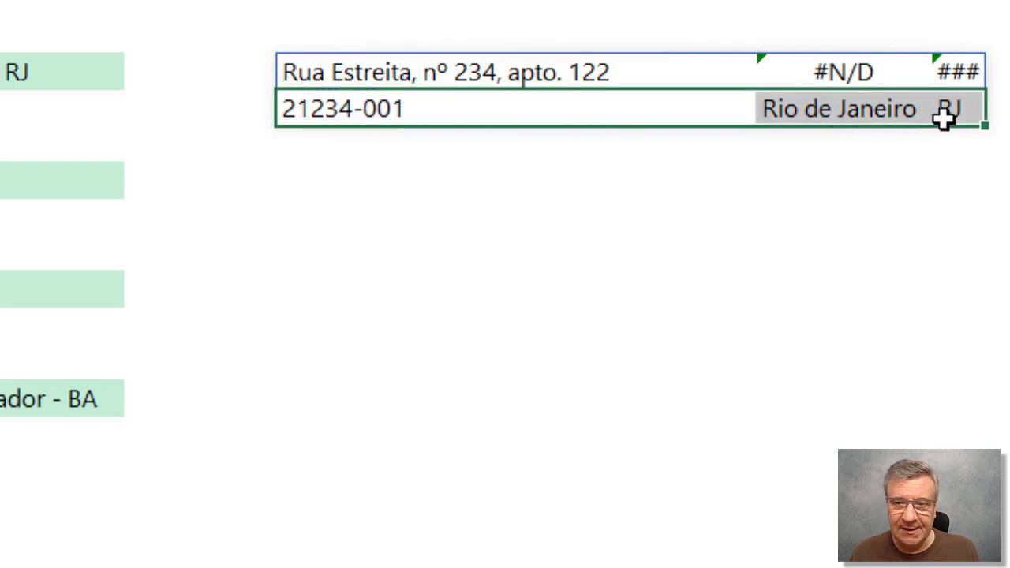
click(351, 71)
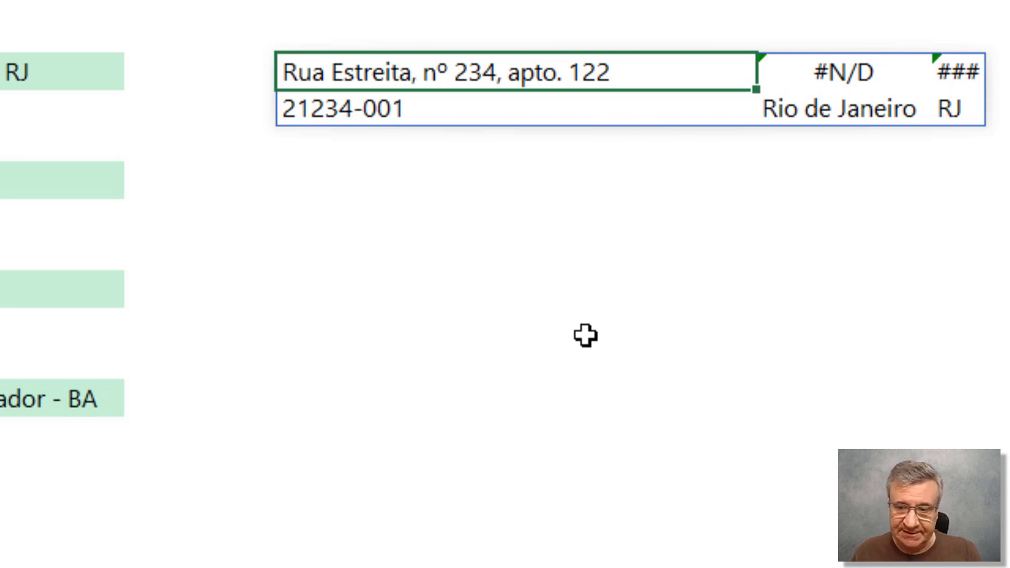
key(F2)
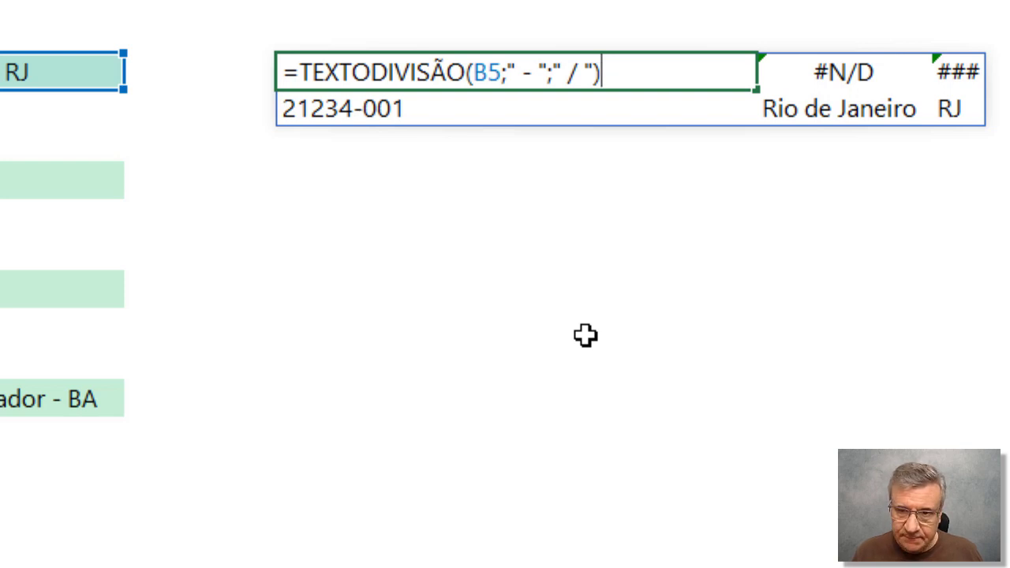
key(BackSpace)
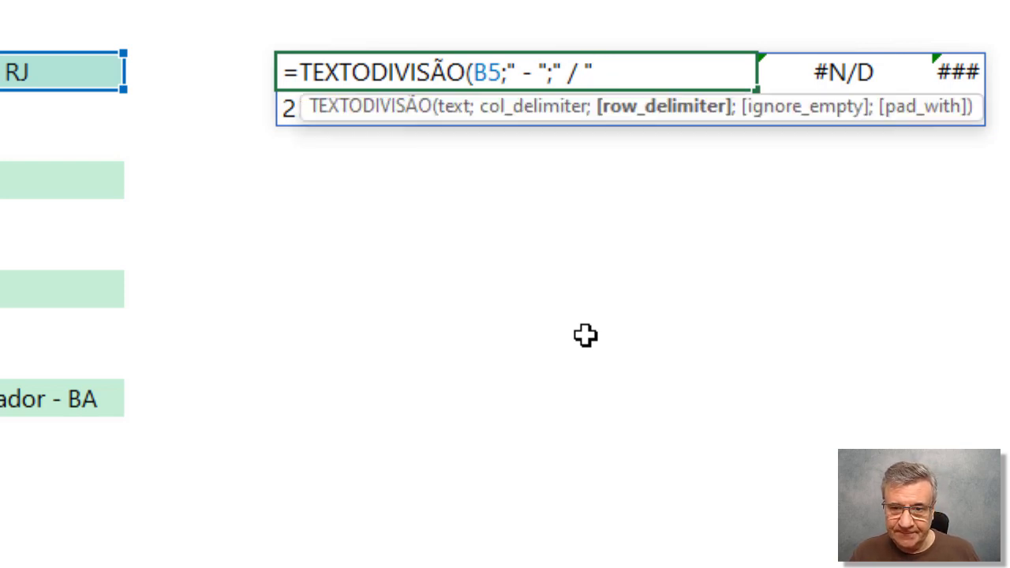
text(;)
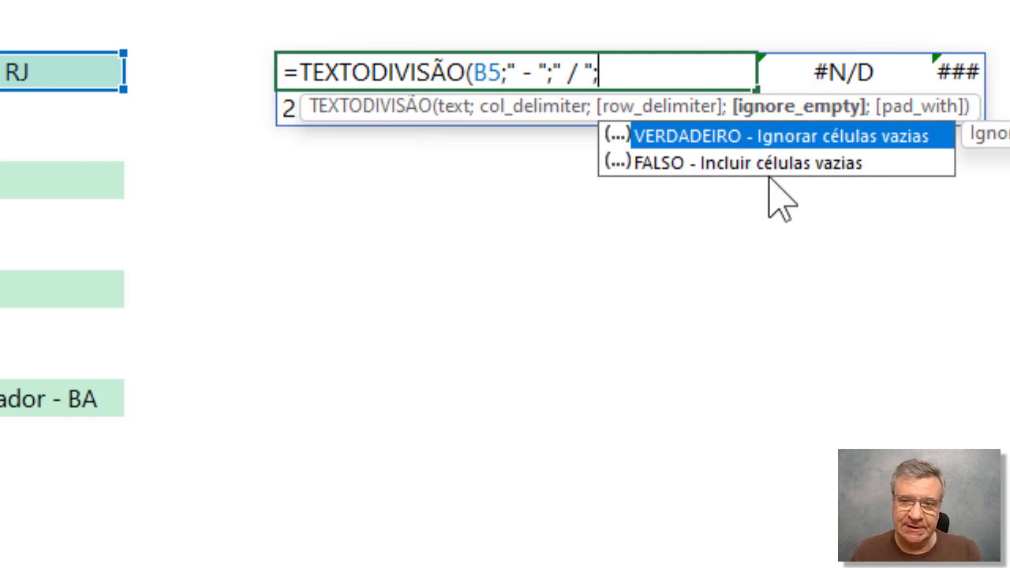
double_click(725, 162)
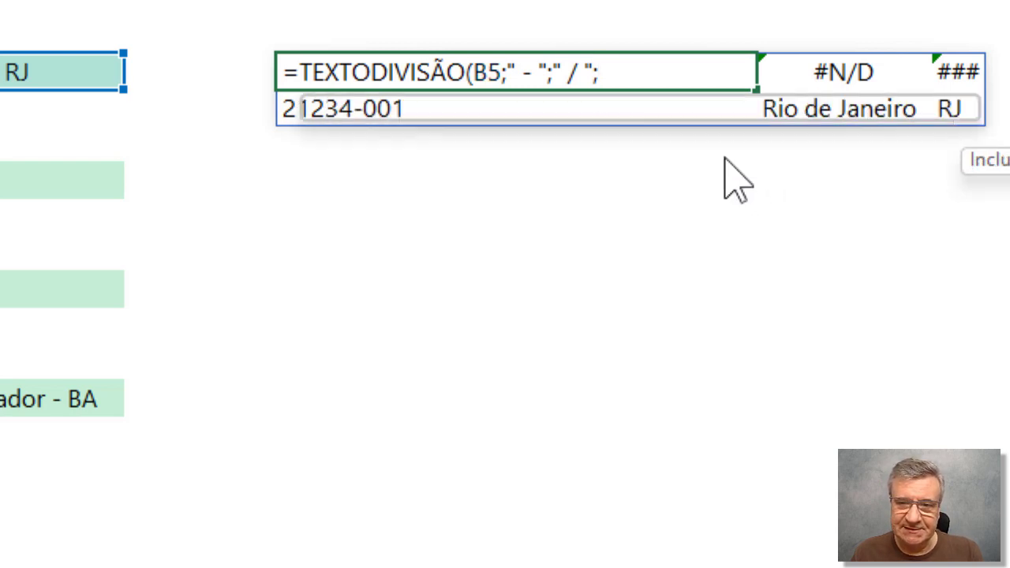
text(;)
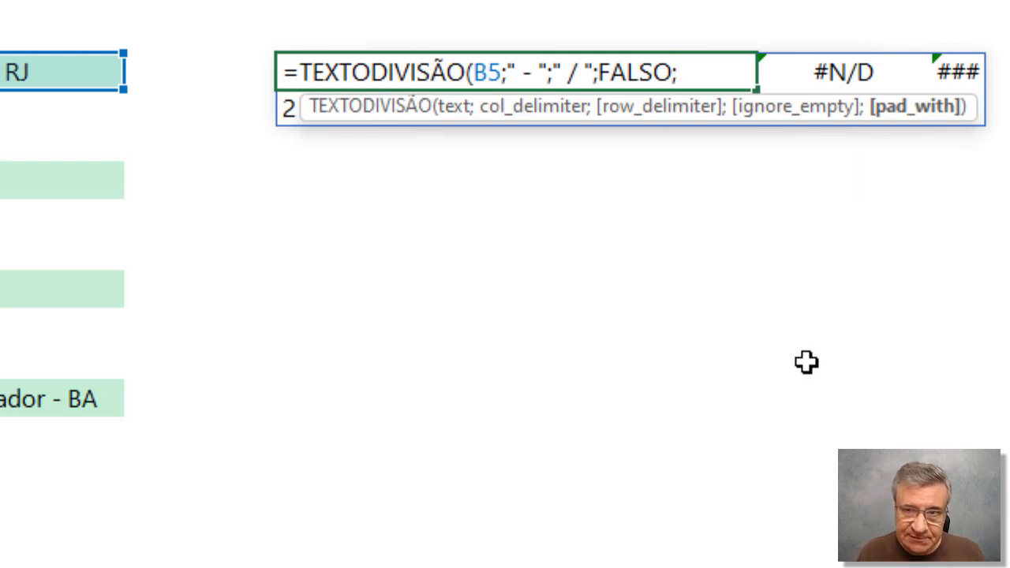
text(""))
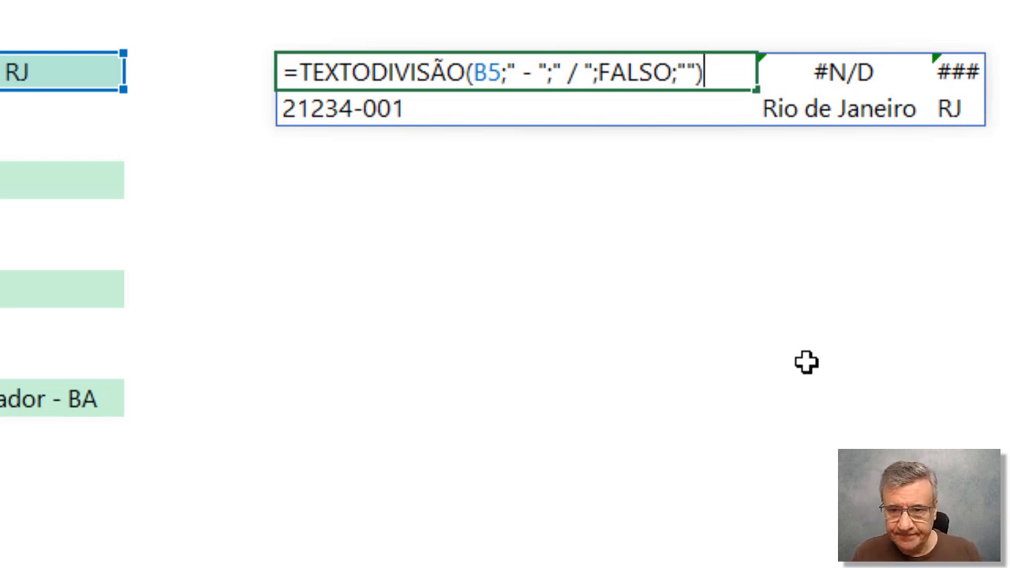
key(Return)
key(Up)
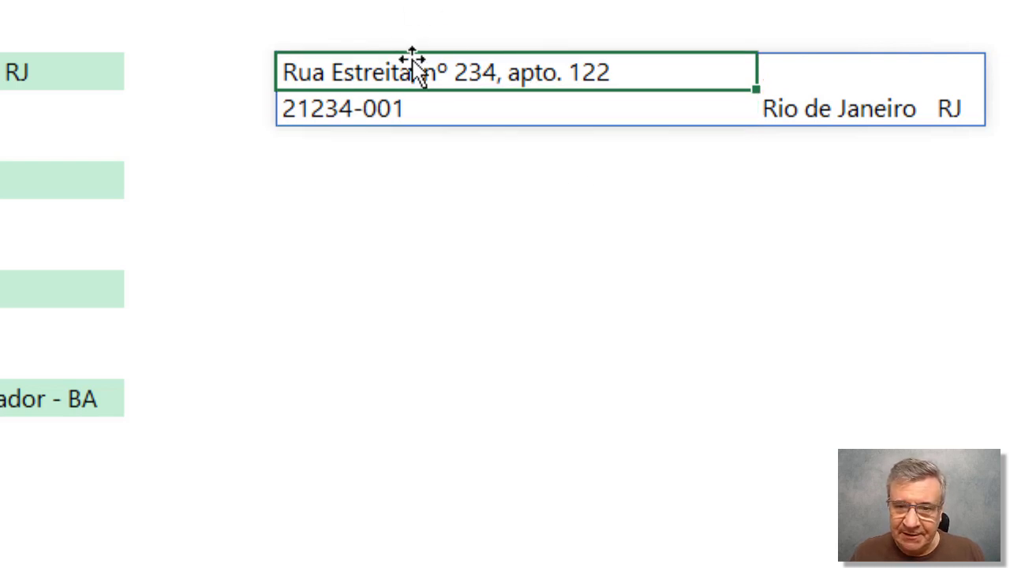
drag(805, 71, 948, 70)
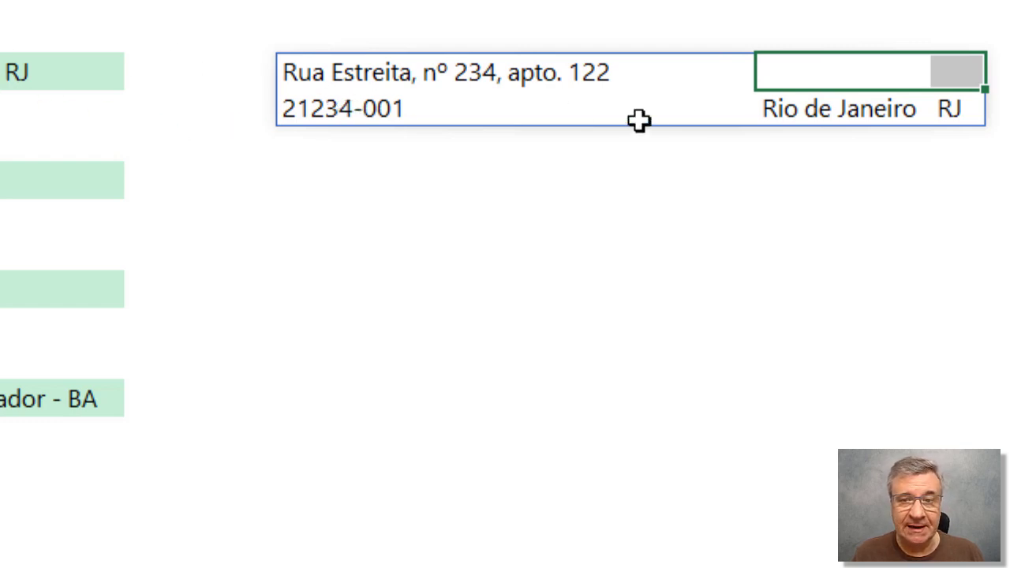
Copy the TEXTODIVISÃO formula from D5 to D8, D11 and D14 to split the remaining addresses.
click(306, 79)
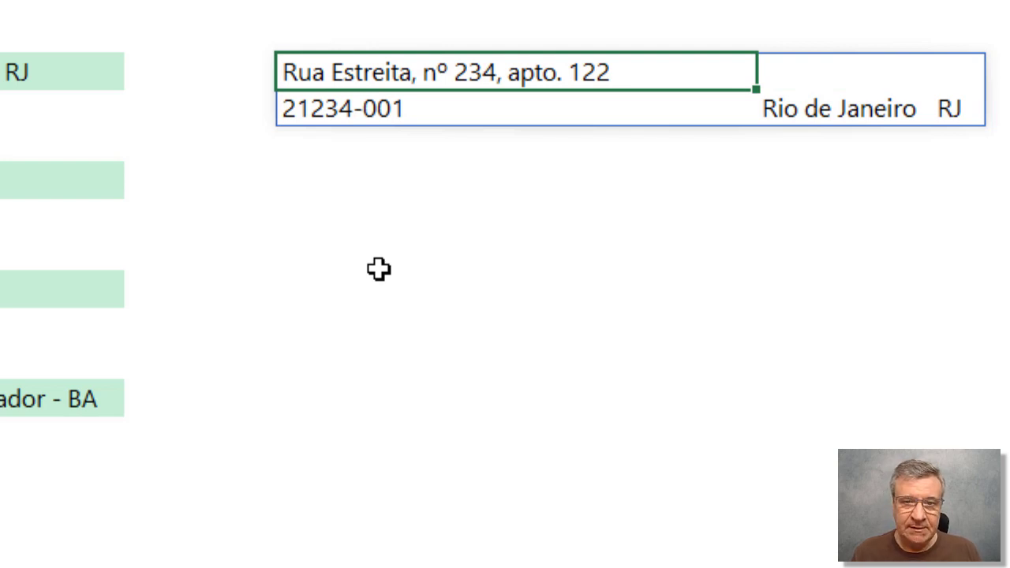
key(ctrl+c)
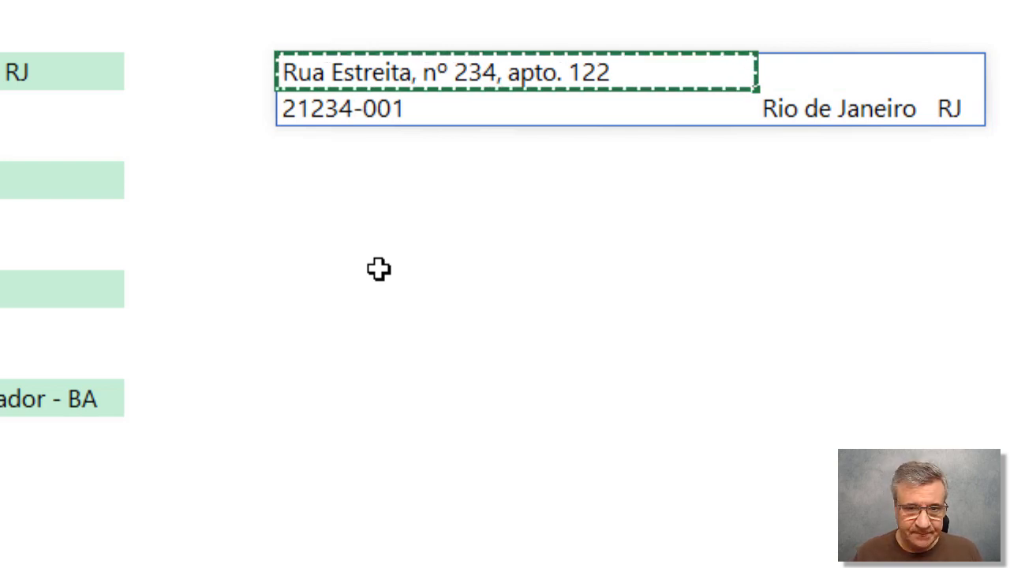
key(Down)
key(Down)
key(Down)
key(ctrl+v)
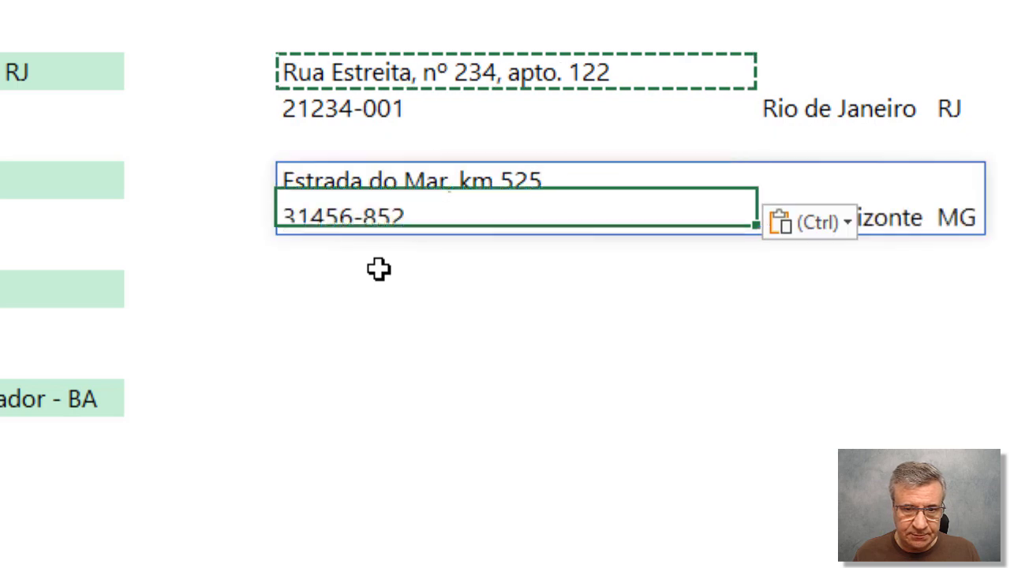
key(Down)
key(Down)
key(Down)
key(ctrl+v)
key(Down)
key(Down)
key(Down)
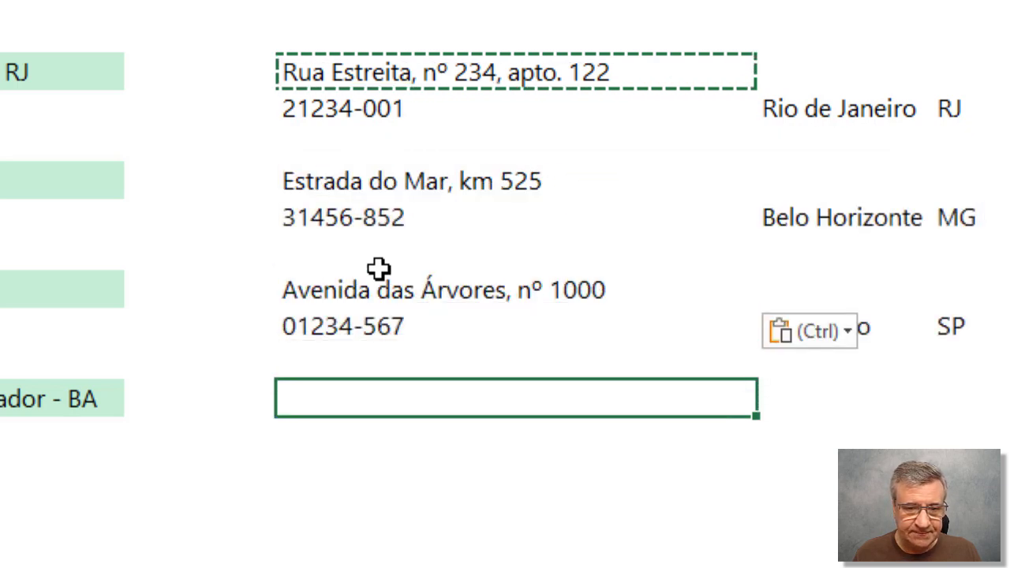
key(Return)
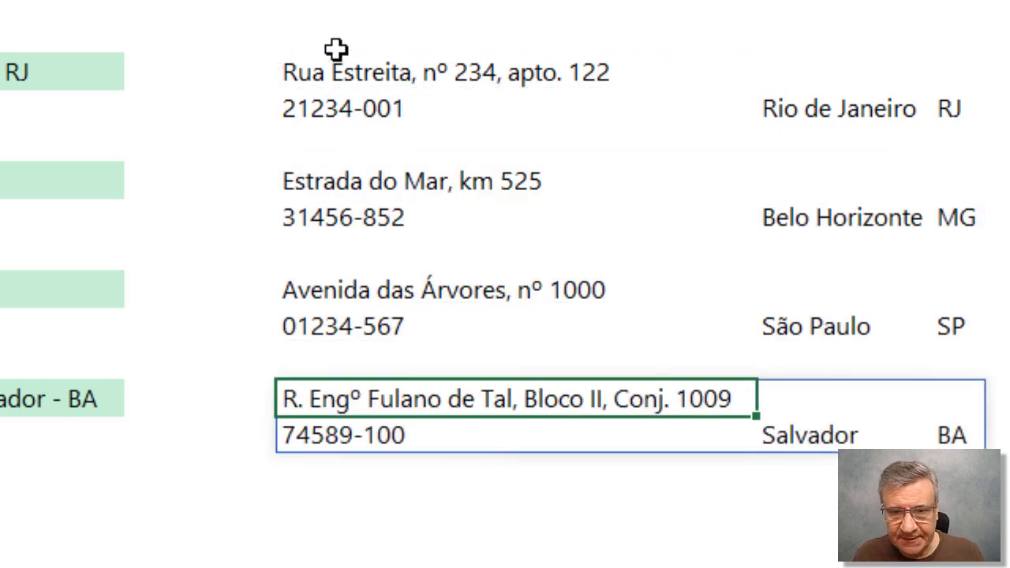
click(303, 75)
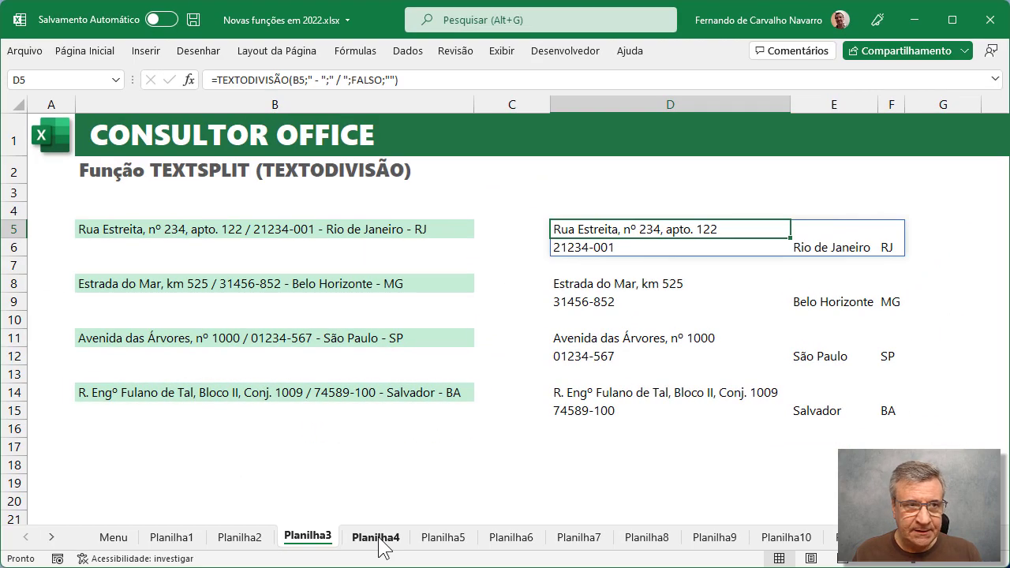
On the Planilha4 sheet, stack both fruit tables under Lista de Frutas by entering =VSTACK(Tabela1;Tabela2) in J5.
click(376, 537)
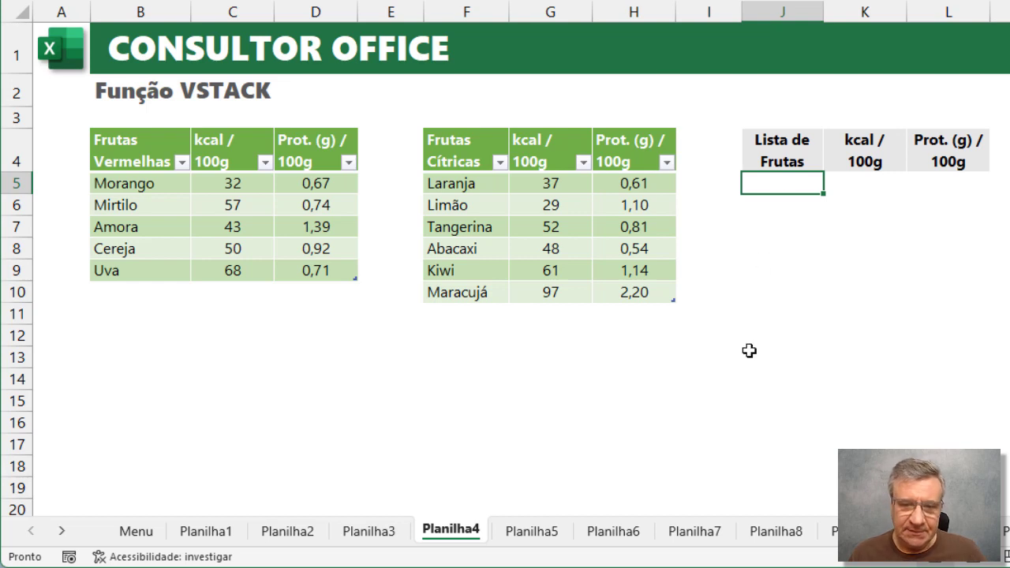
text(=)
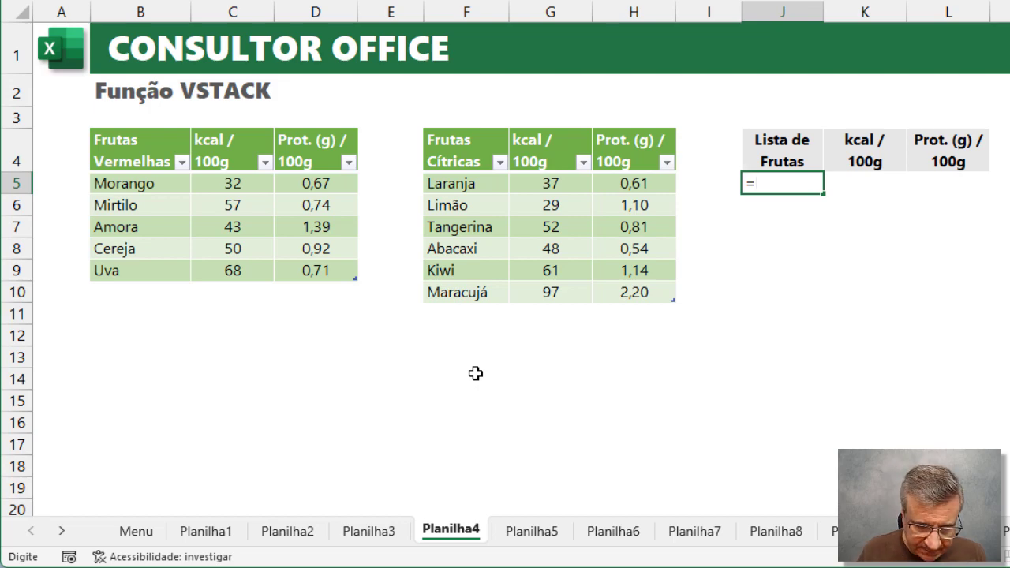
text(vst)
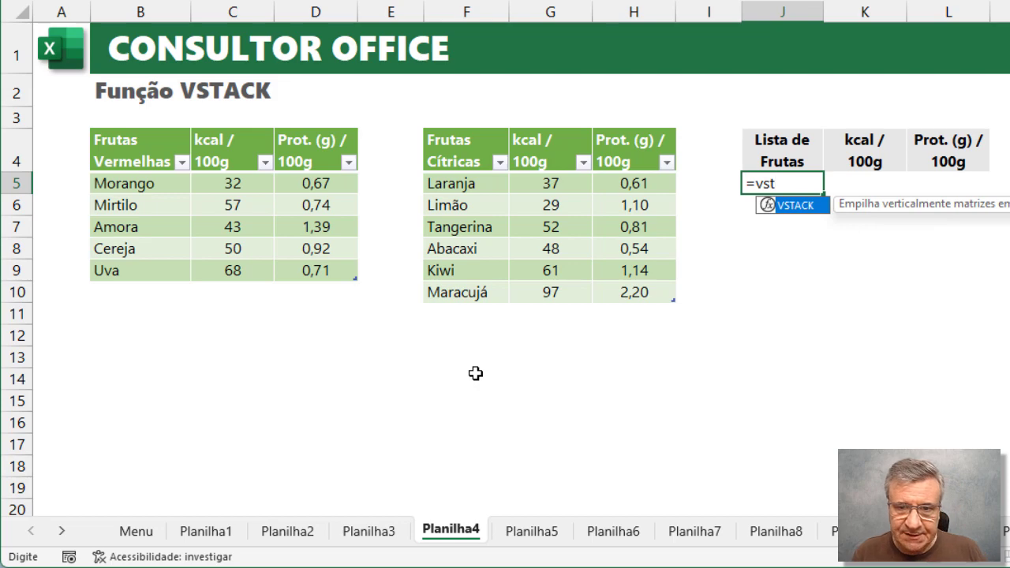
key(Tab)
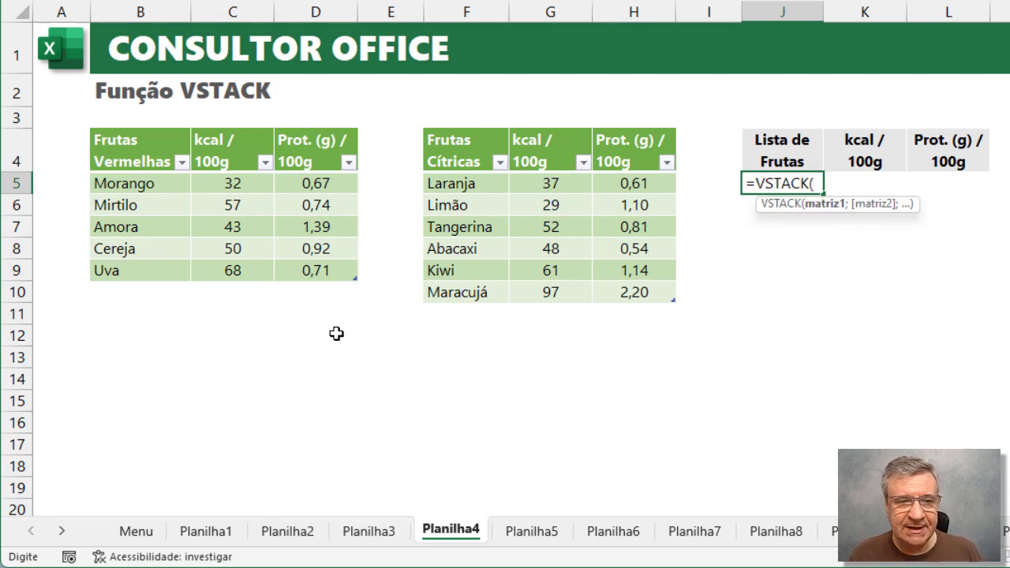
drag(129, 183, 339, 272)
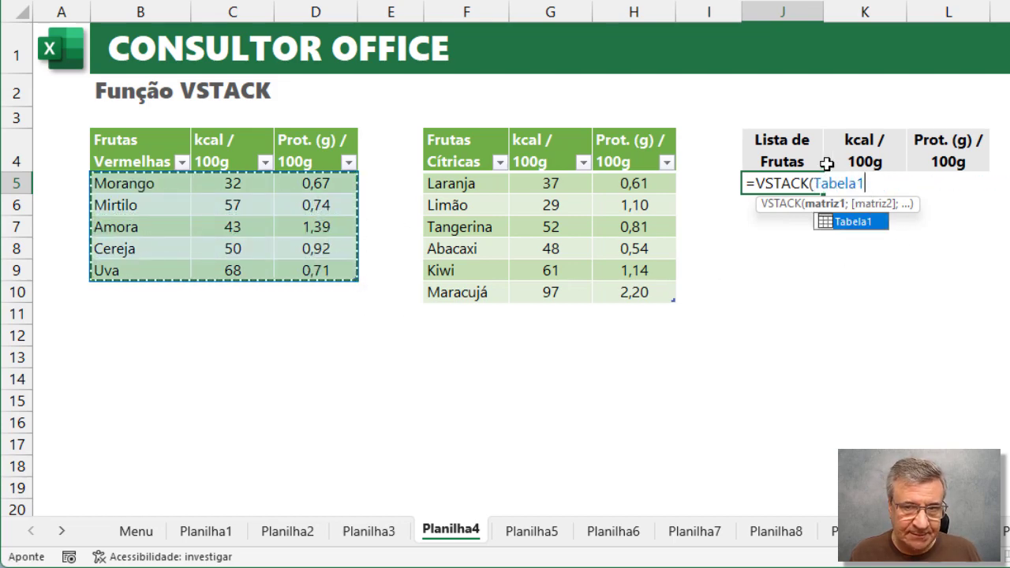
text(;)
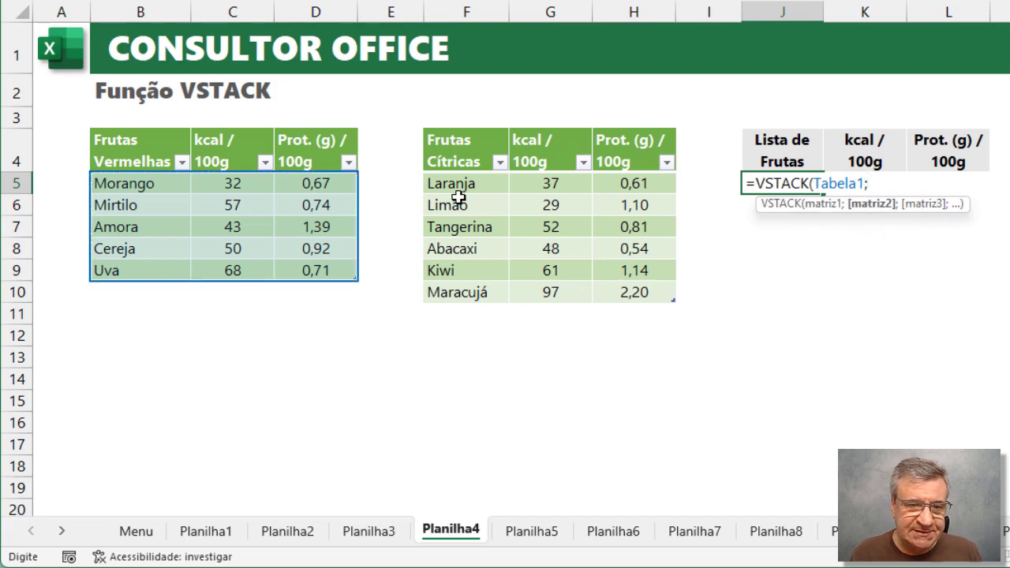
drag(456, 184, 622, 286)
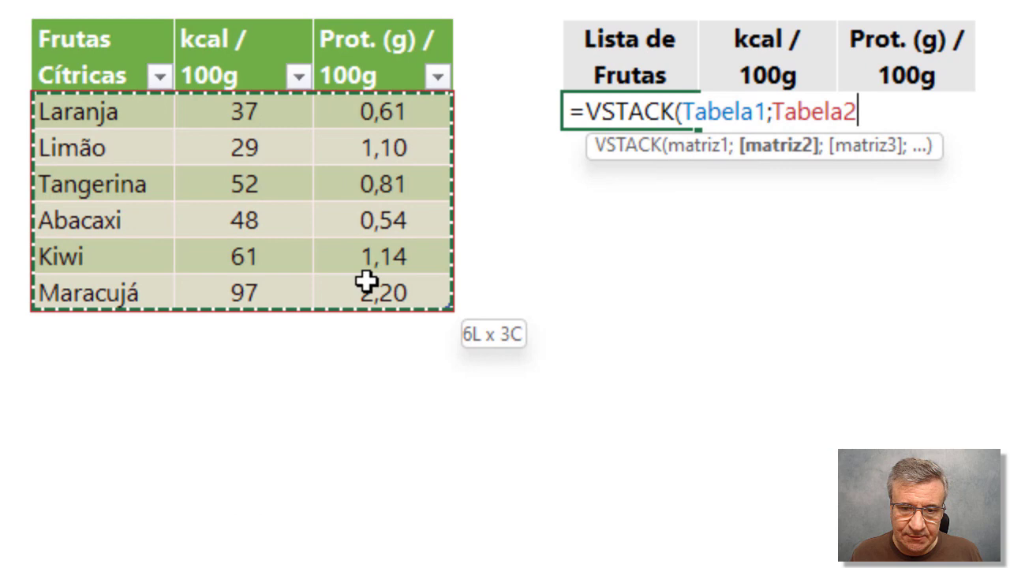
drag(367, 281, 368, 283)
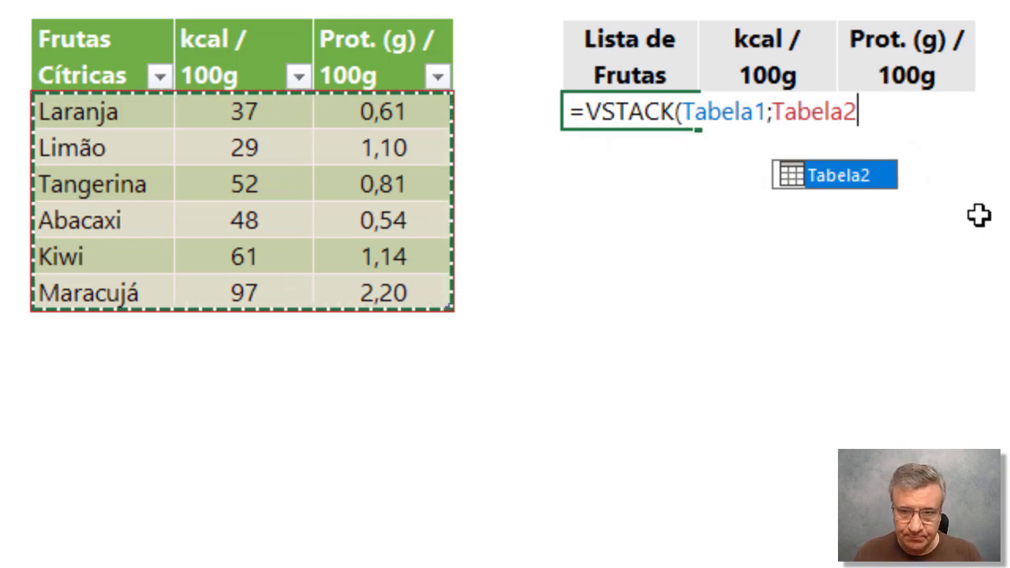
key(Return)
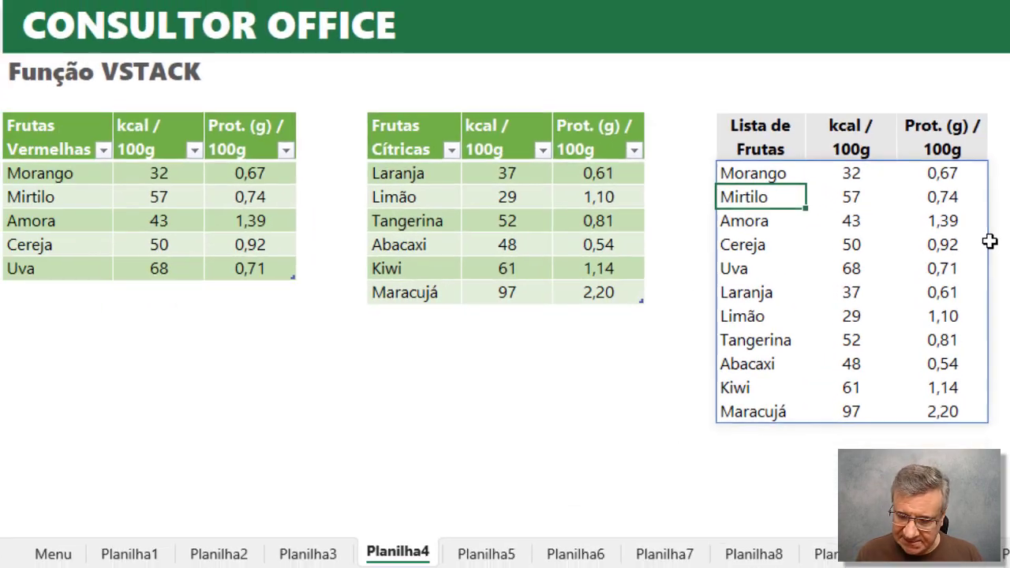
key(Up)
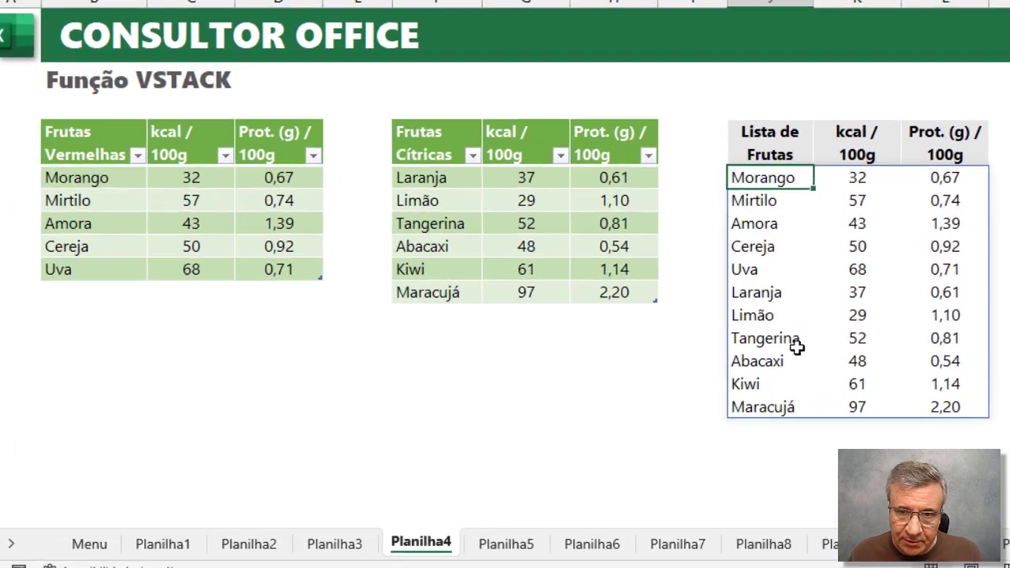
Sort the stacked fruit list by wrapping the J5 formula as =CLASSIFICAR(VSTACK(Tabela1;Tabela2)).
key(F2)
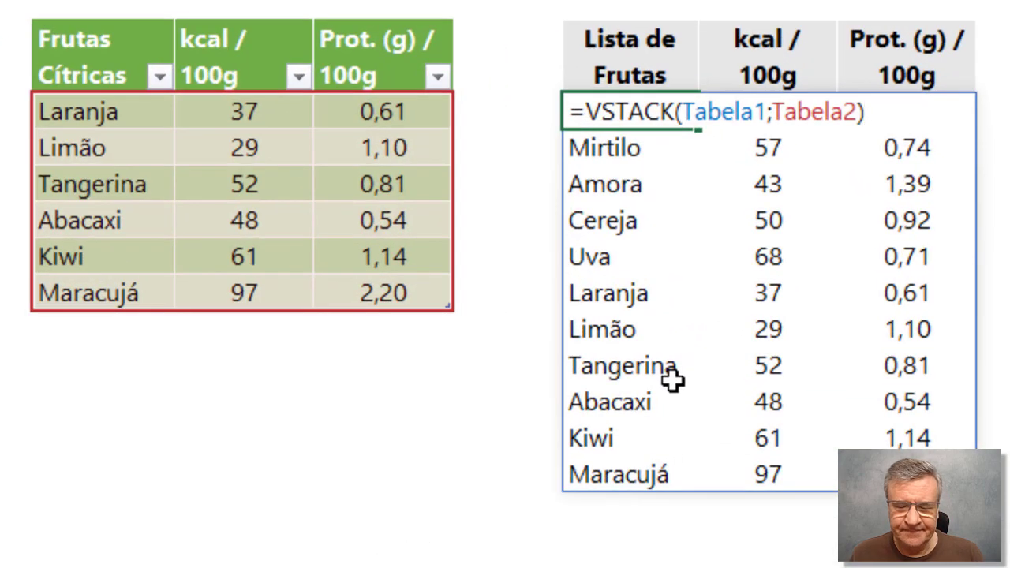
double_click(588, 110)
drag(700, 134, 866, 116)
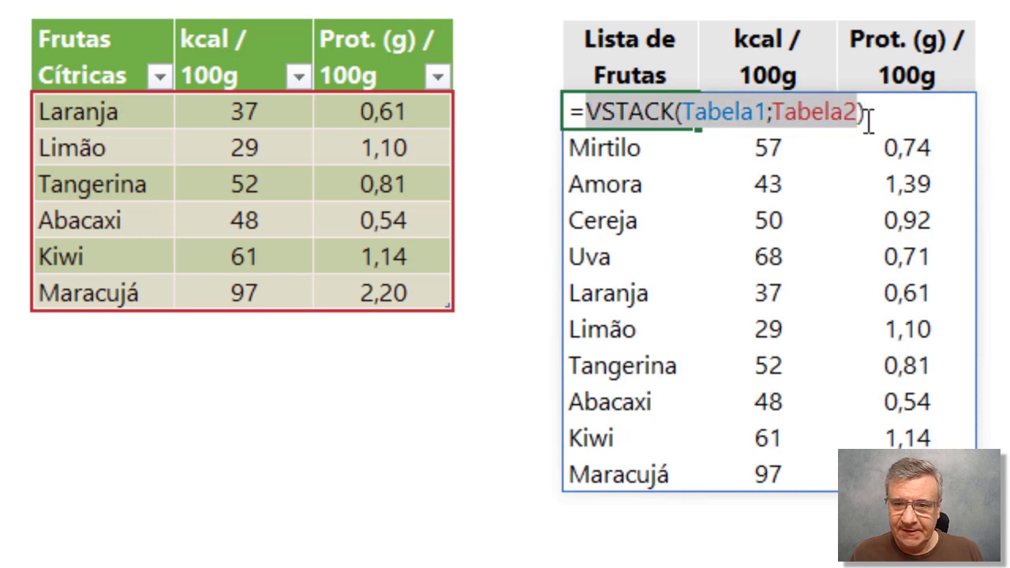
click(589, 111)
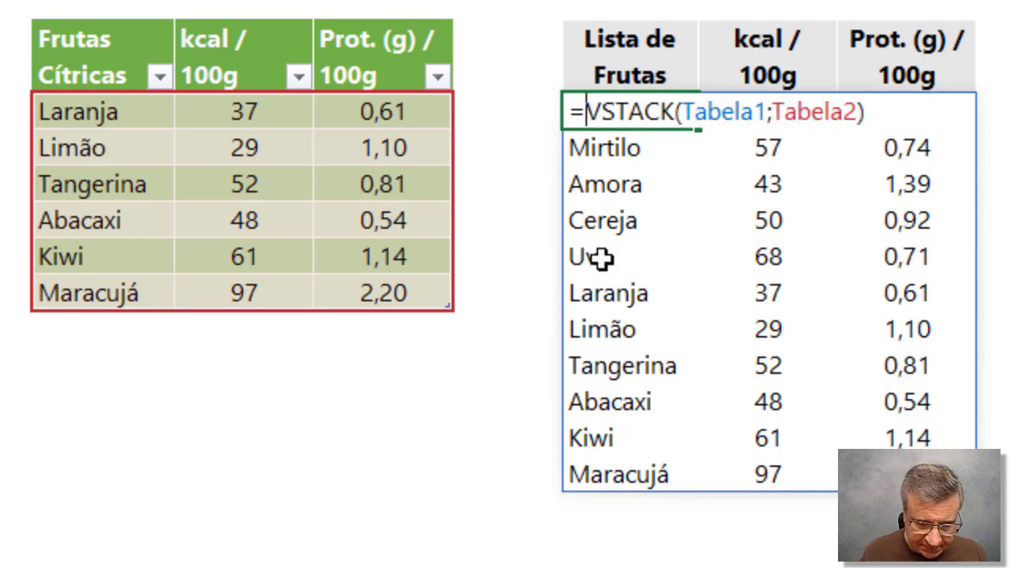
text(CLASS)
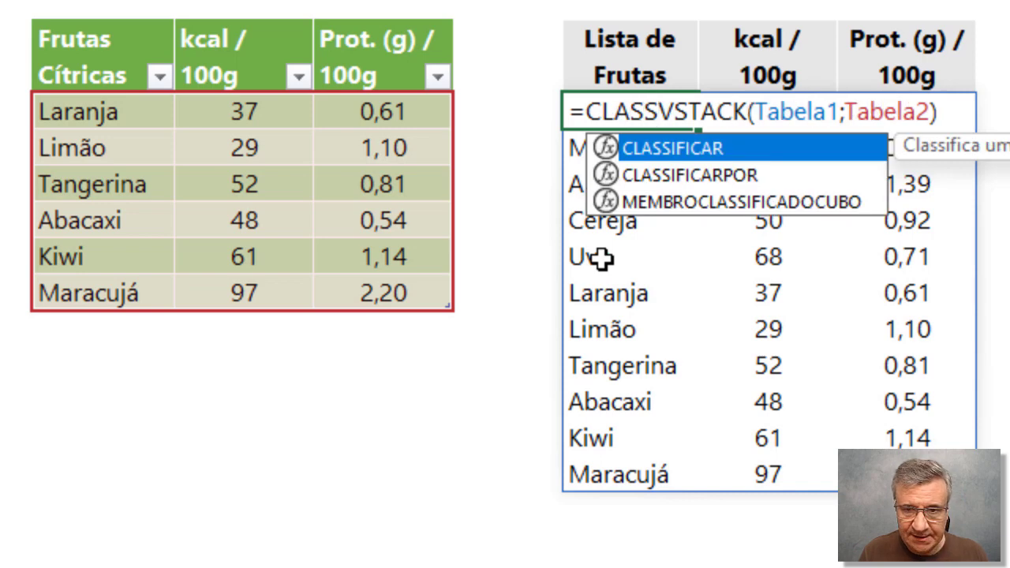
key(Tab)
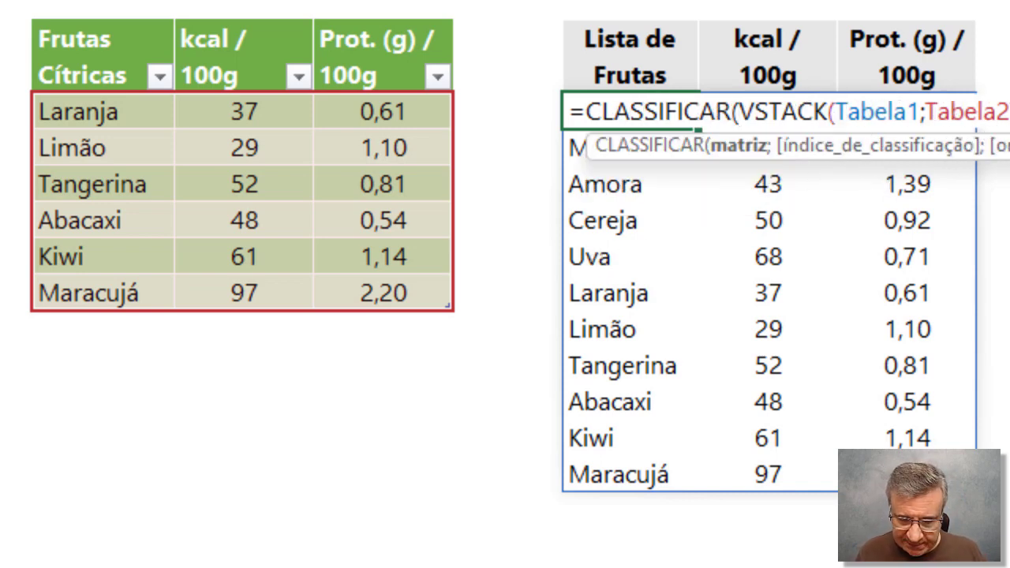
text())
key(Return)
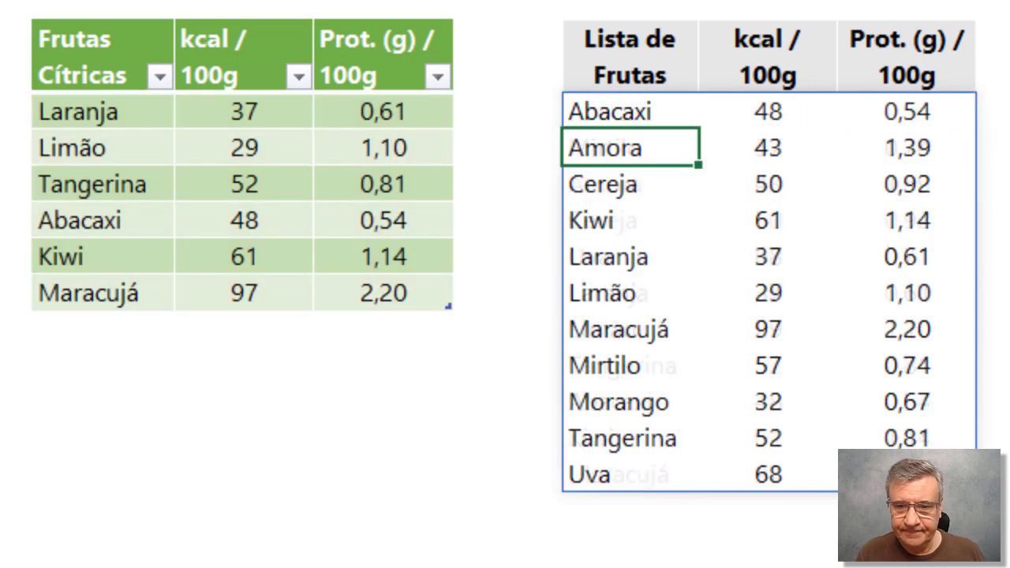
key(Up)
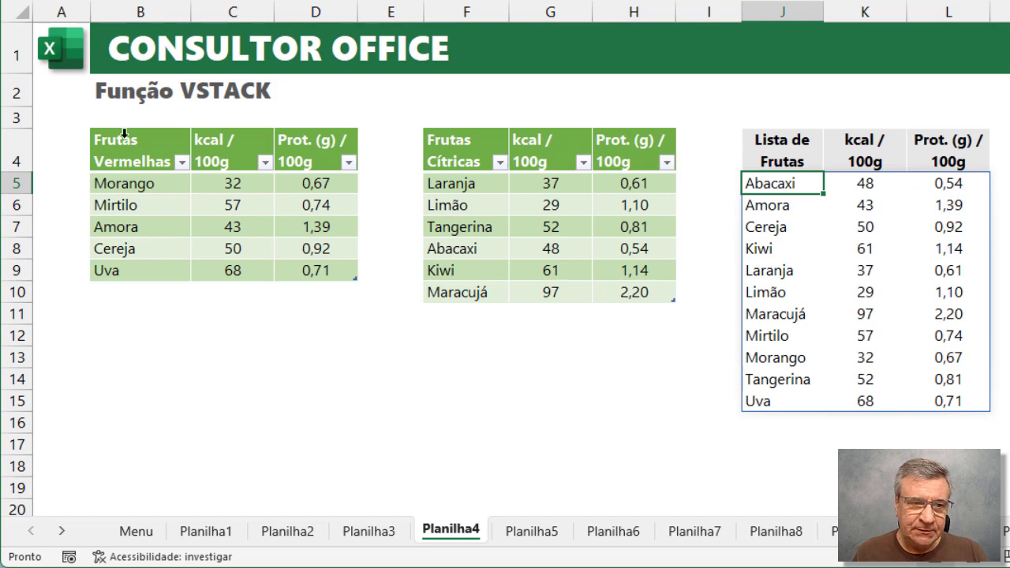
Add a Framboesa row with 52 kcal and 1,2 g of protein below Uva in the Frutas Vermelhas table.
click(117, 292)
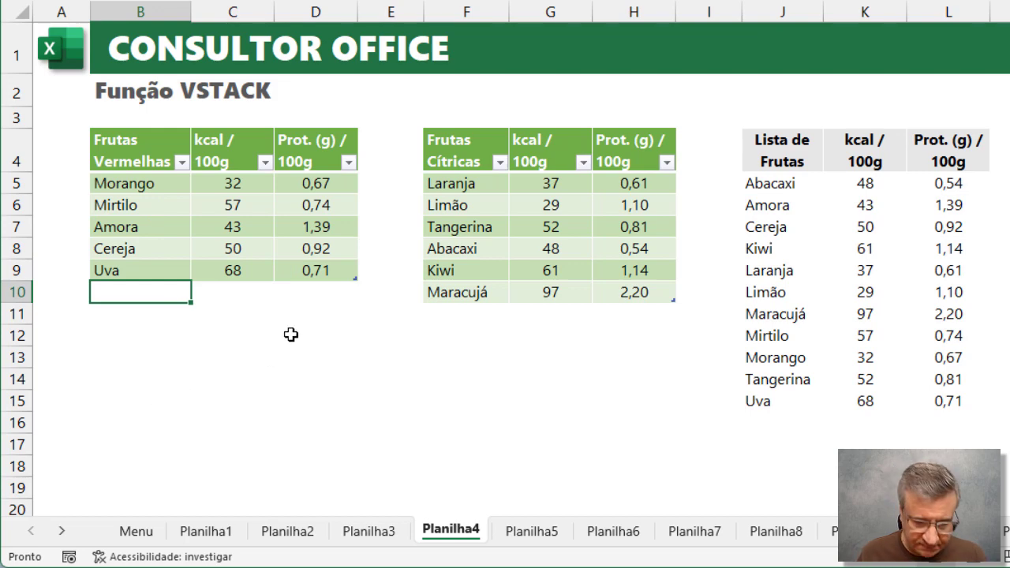
text(fRAM)
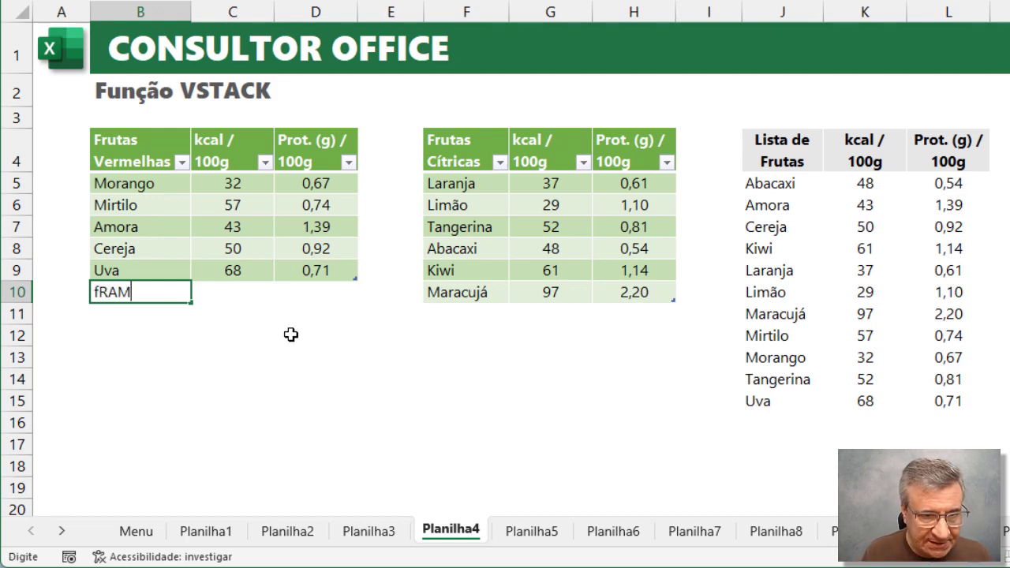
text(BOESA)
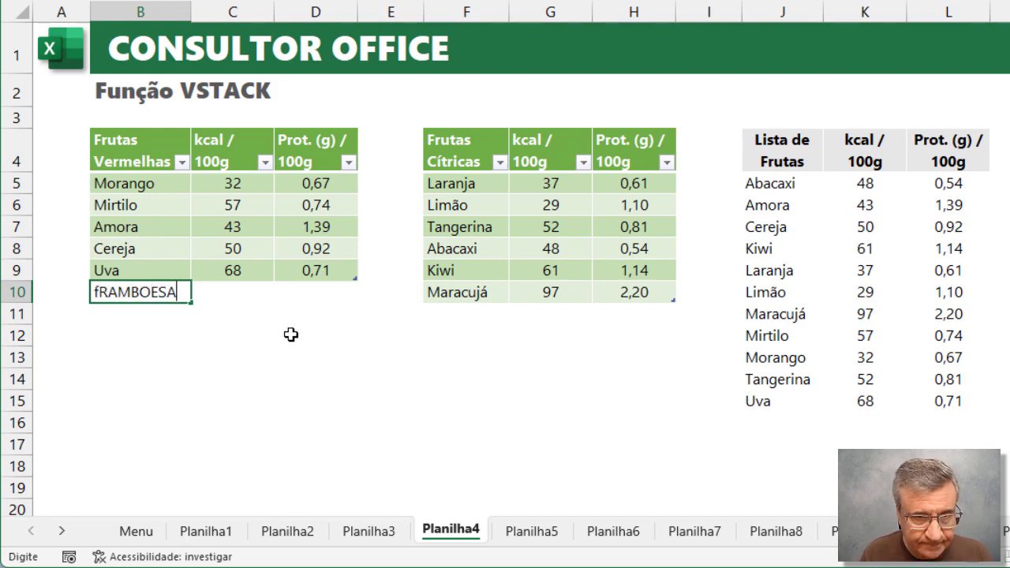
key(Tab)
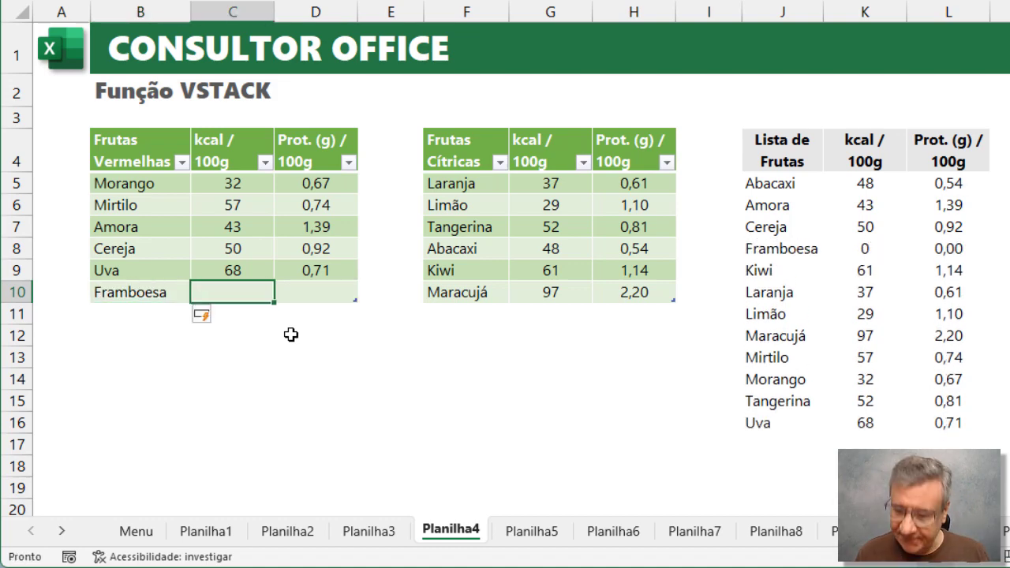
text(52)
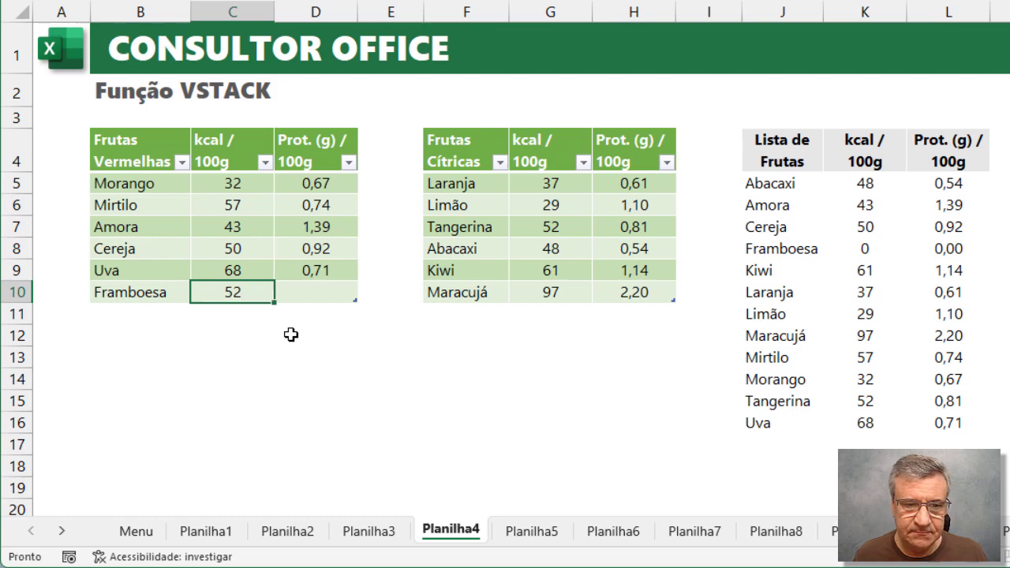
key(Tab)
text(1,2)
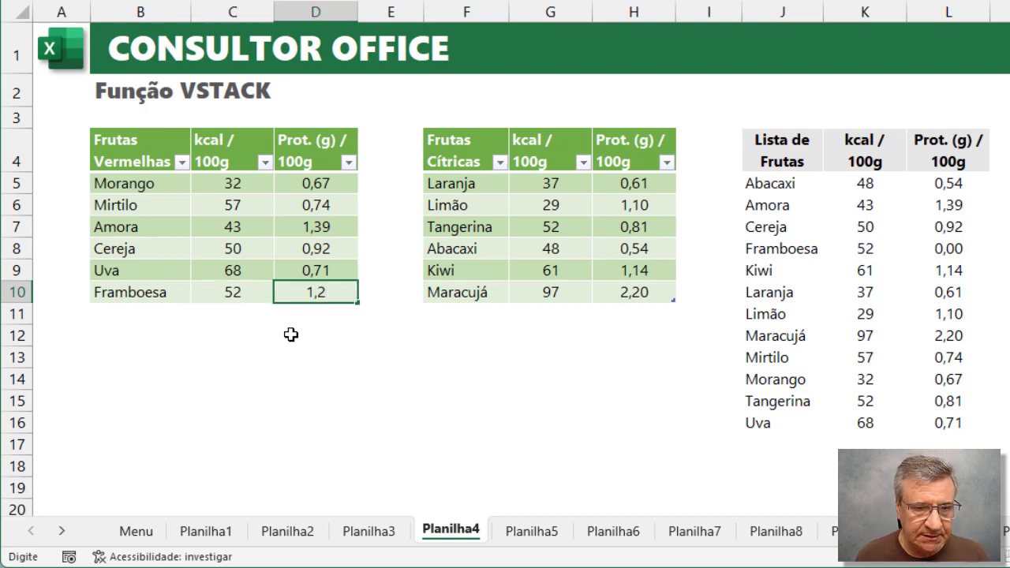
key(Up)
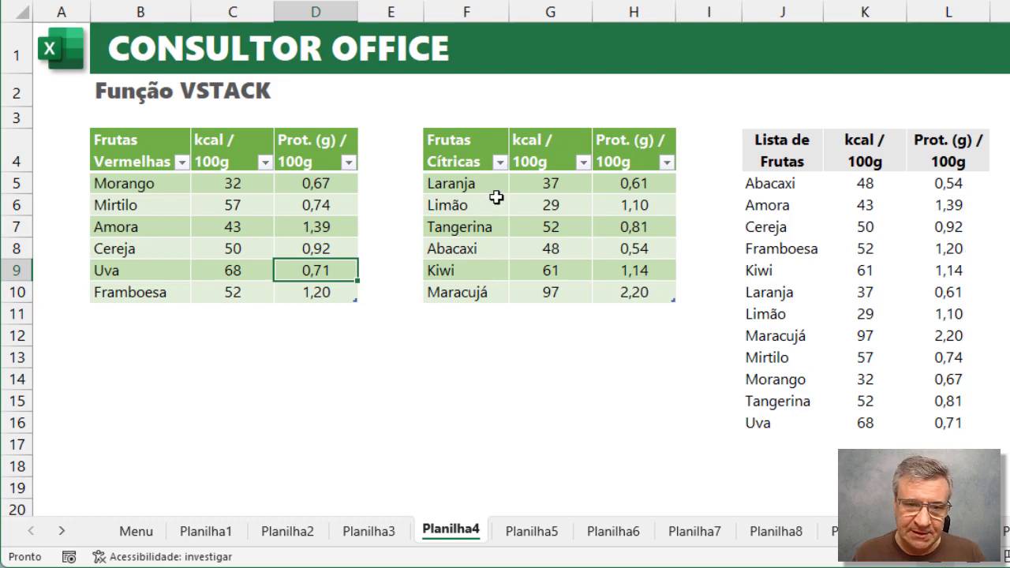
Add a Lima row with 30 kcal and 0,7 g of protein below Maracujá in the Frutas Cítricas table.
click(455, 310)
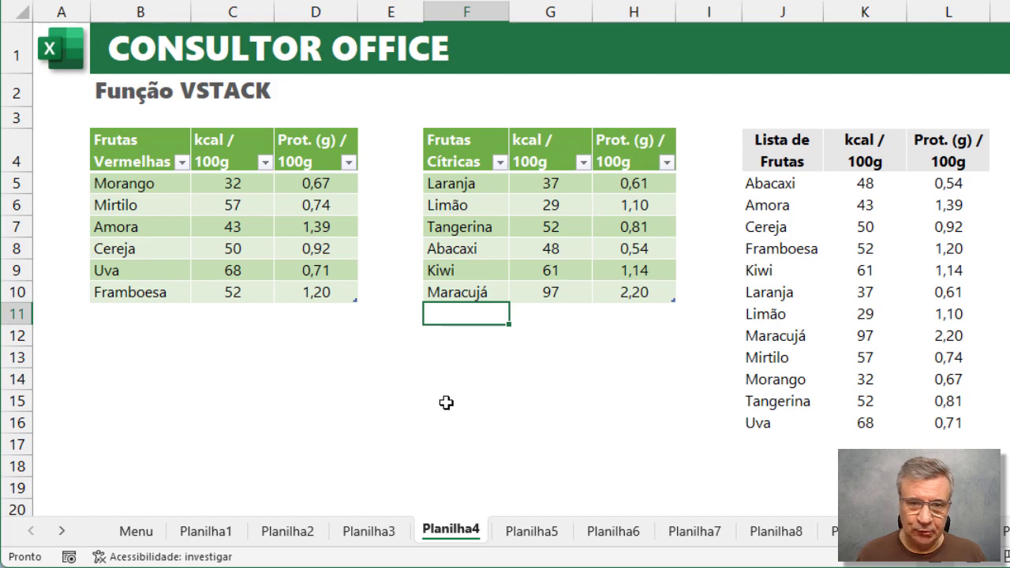
text(Lima)
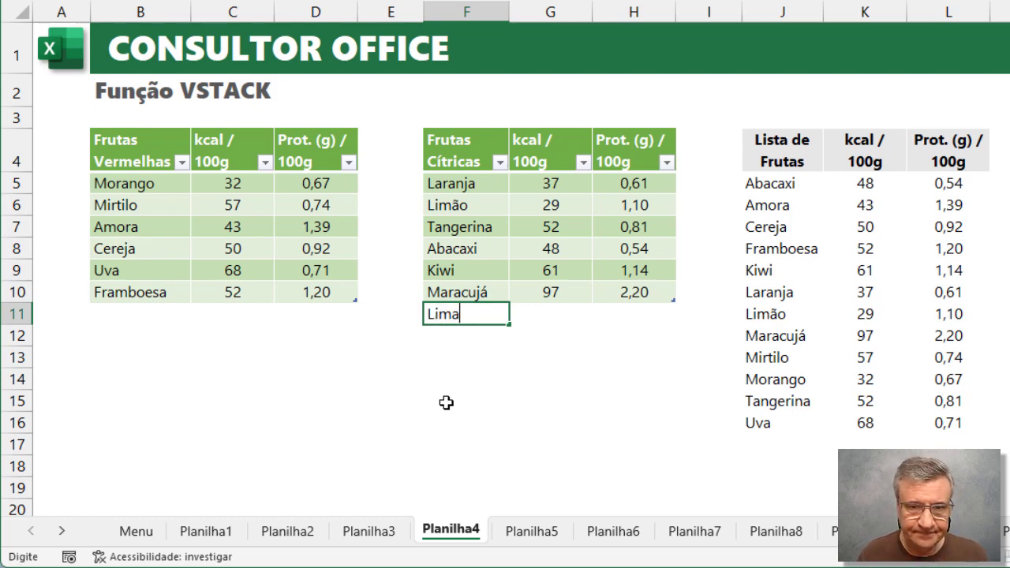
key(Tab)
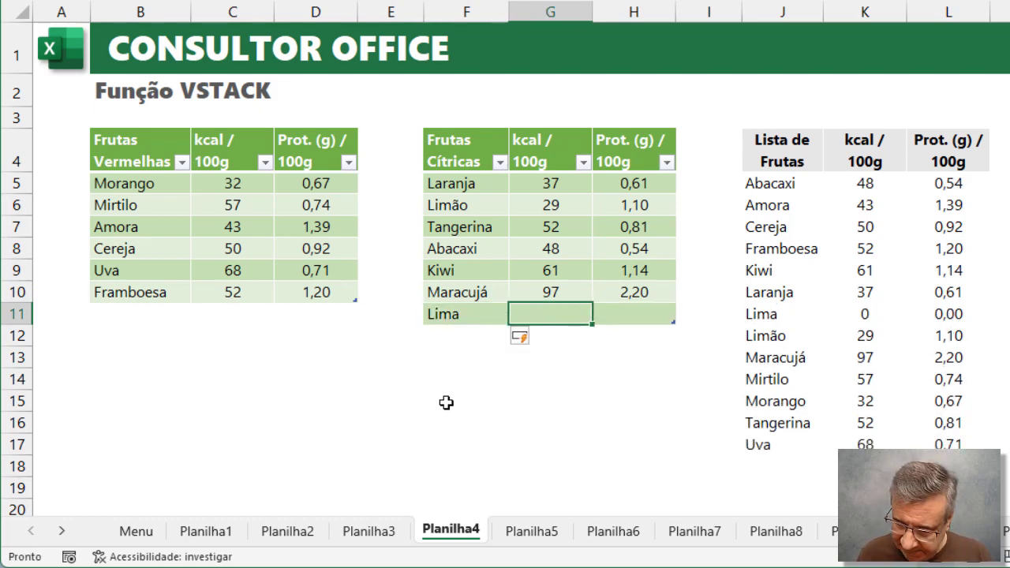
text(30)
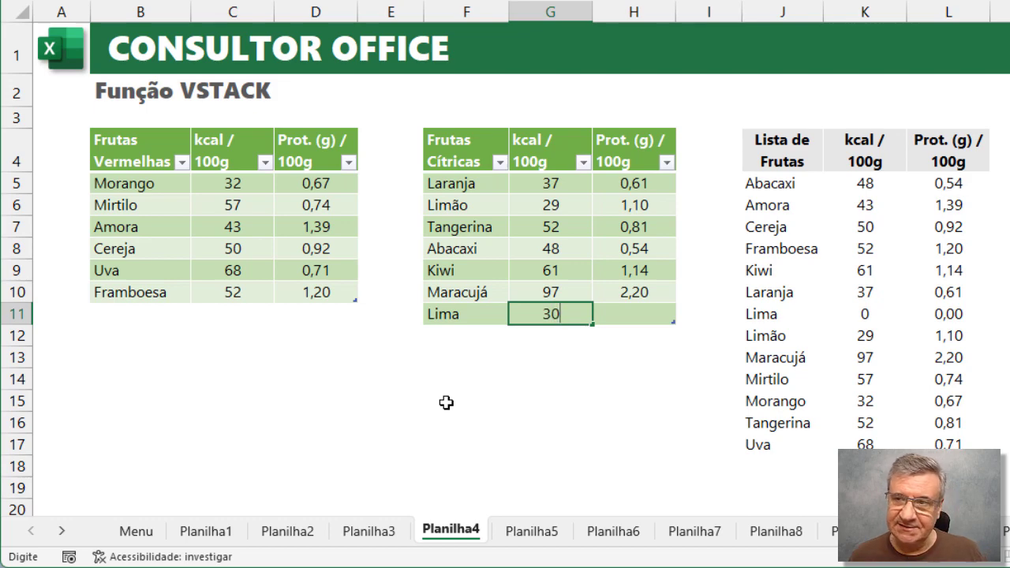
key(Tab)
text(1)
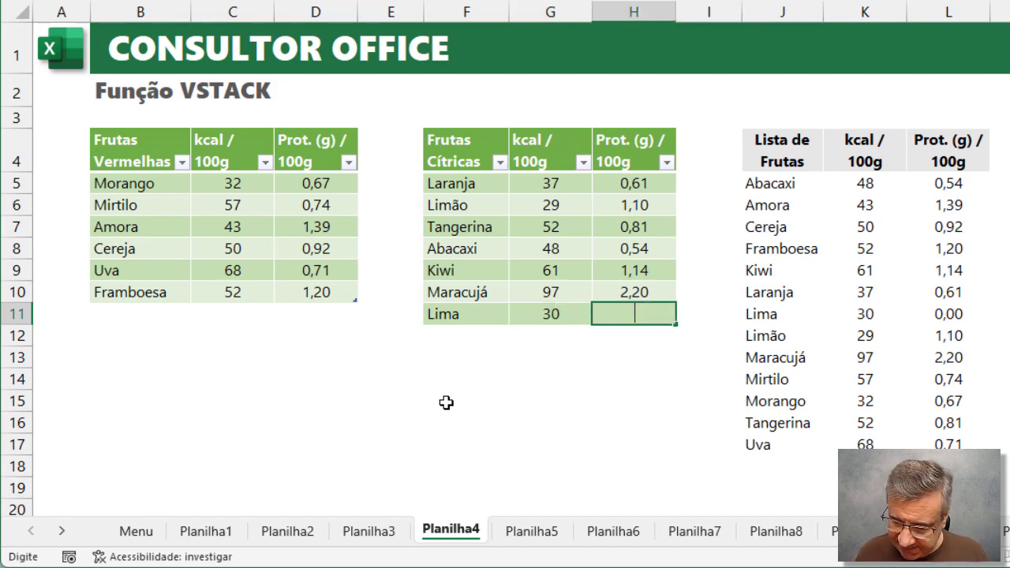
text(0,7)
key(Up)
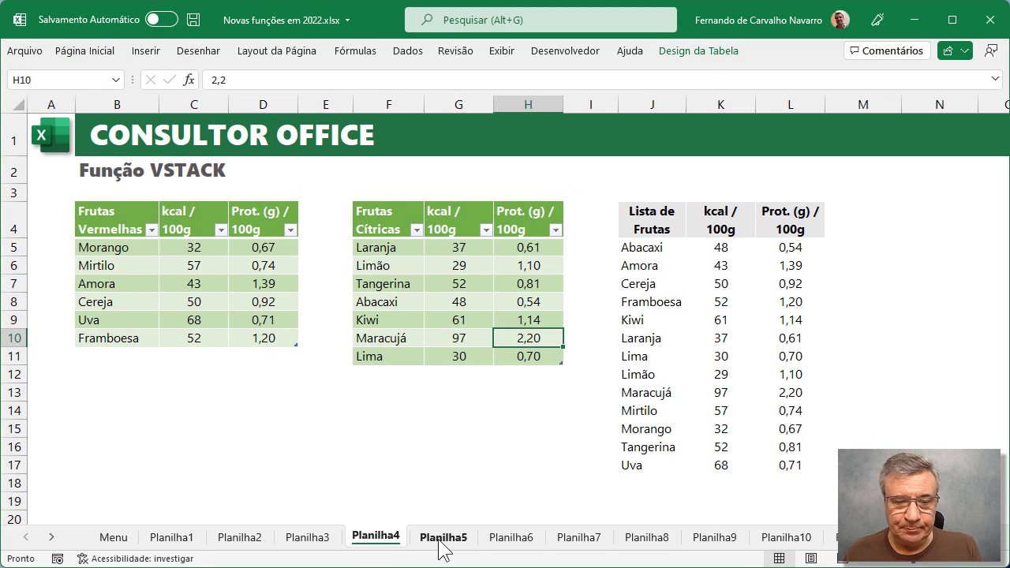
Open the Planilha5 sheet and compare the source table's Código, Peso (kg) and Cor columns with the empty destination table.
click(443, 539)
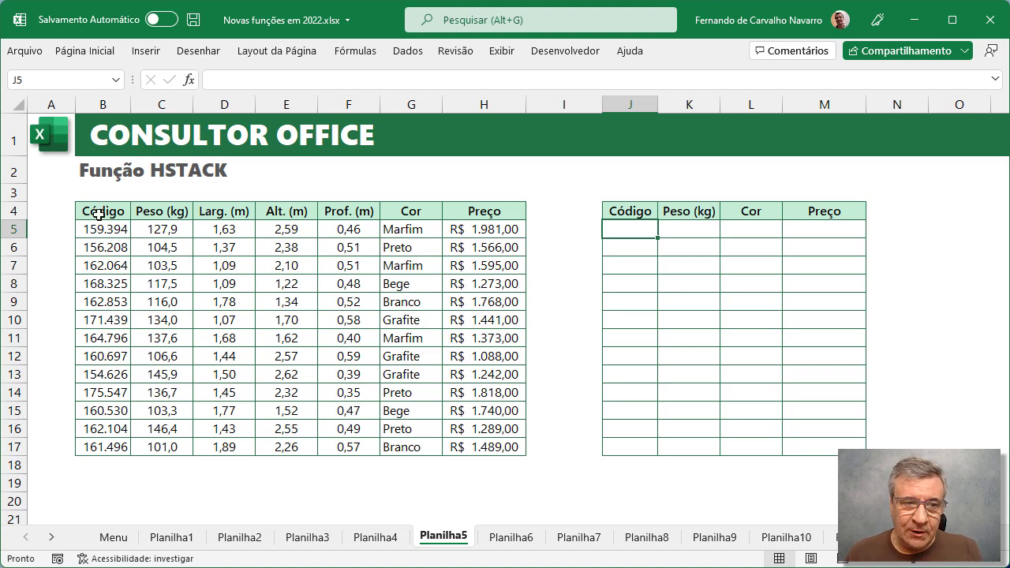
drag(106, 212, 324, 443)
click(166, 230)
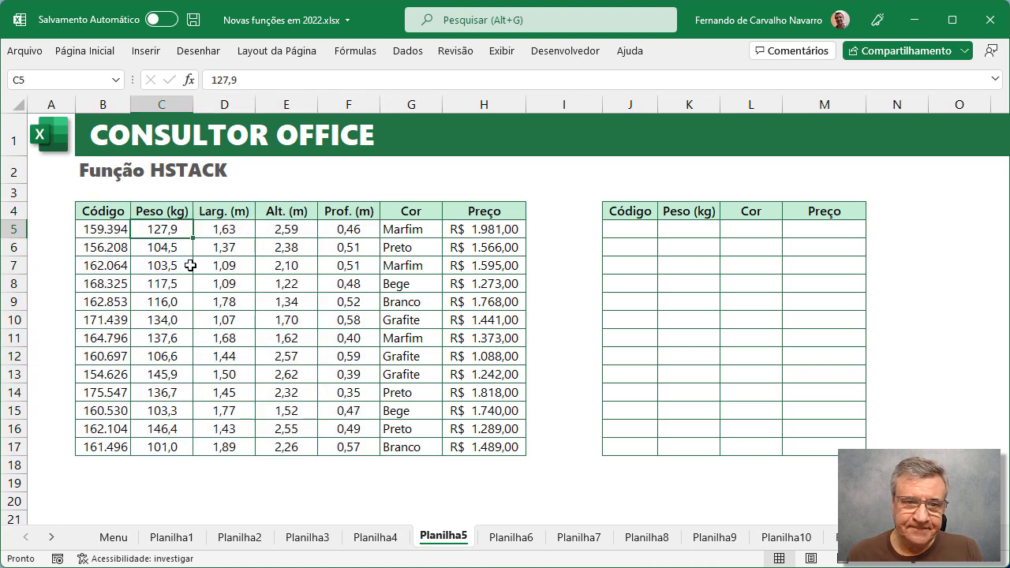
click(416, 228)
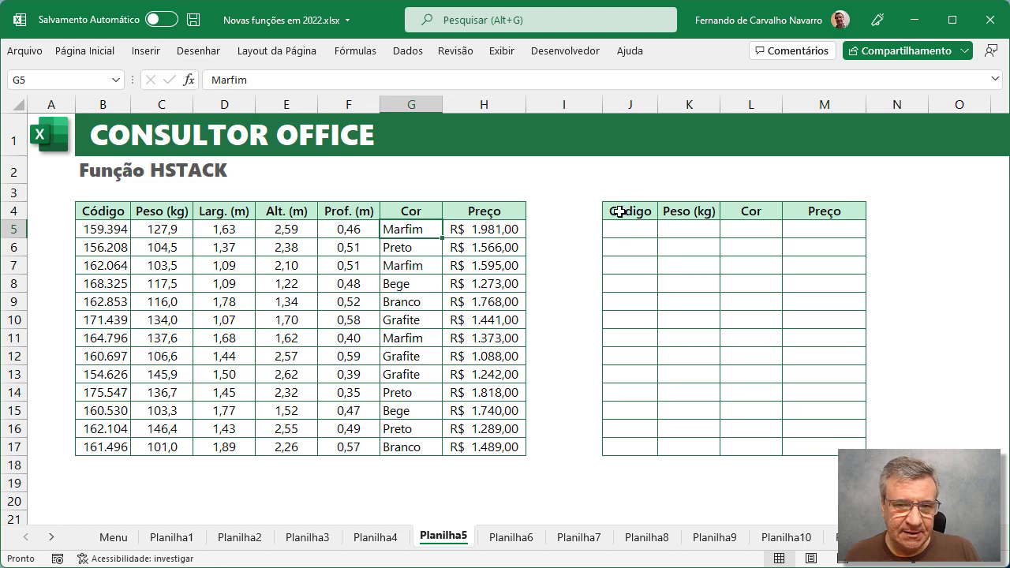
drag(613, 208, 697, 451)
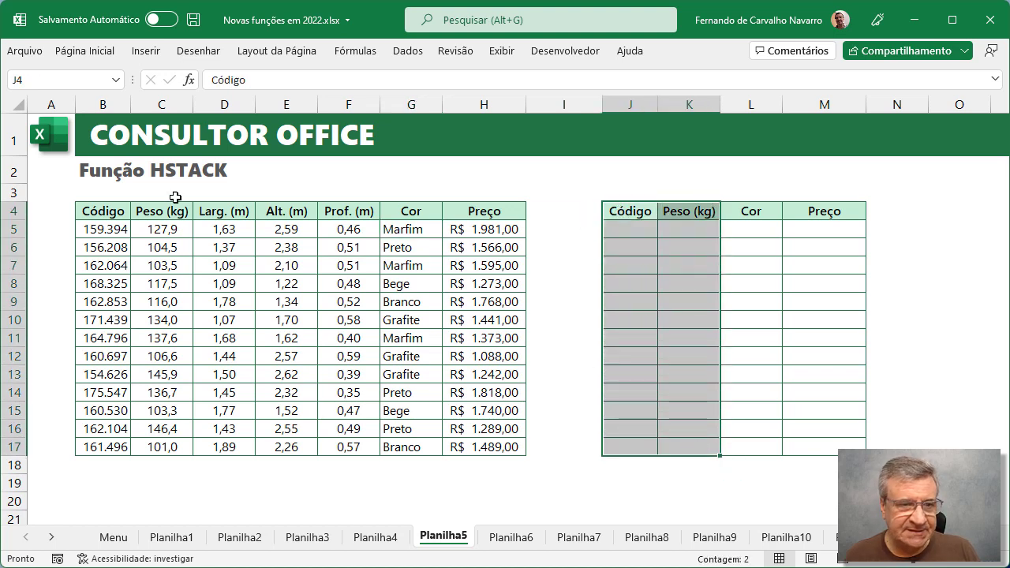
drag(106, 211, 165, 448)
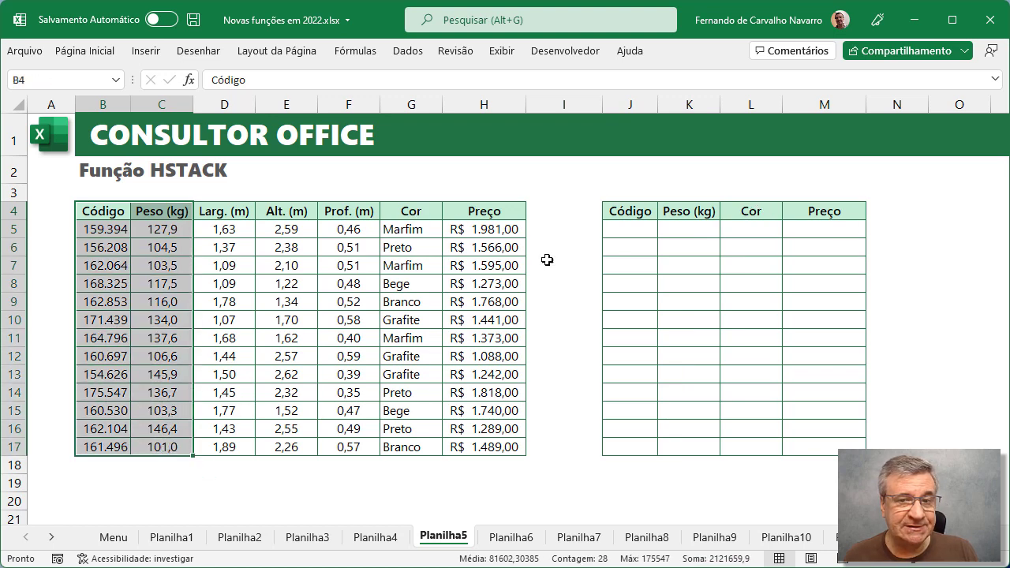
Fill the Código, Peso (kg), Cor and Preço destination table by entering =HSTACK(B5:C17;G5:H17) in J5.
click(622, 227)
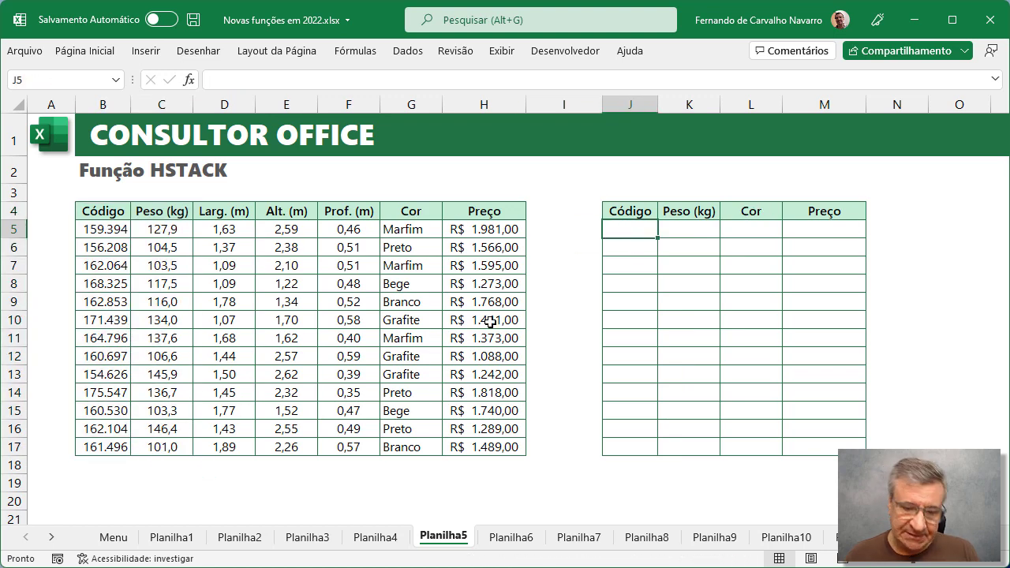
text(=)
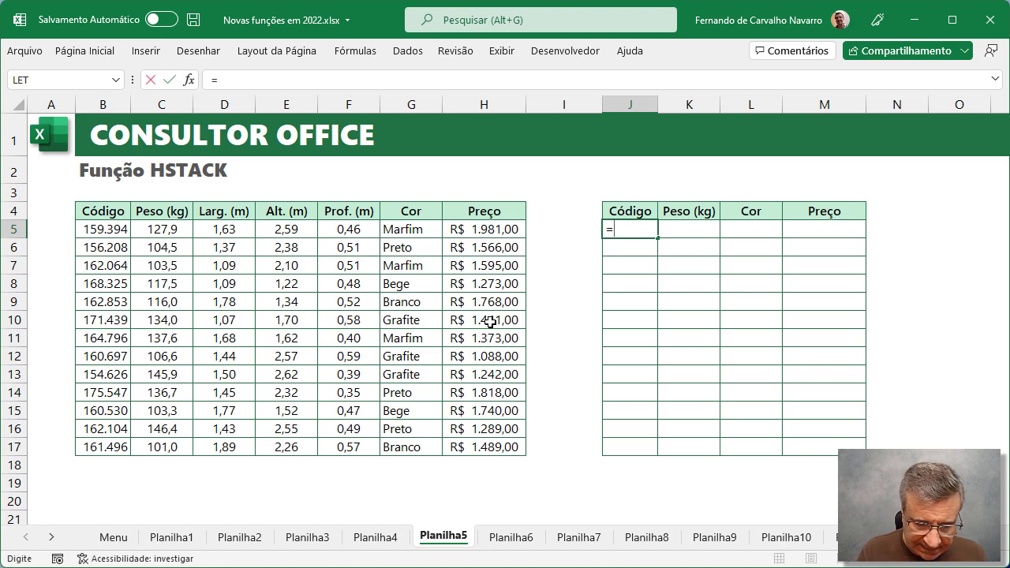
text(hst)
key(Tab)
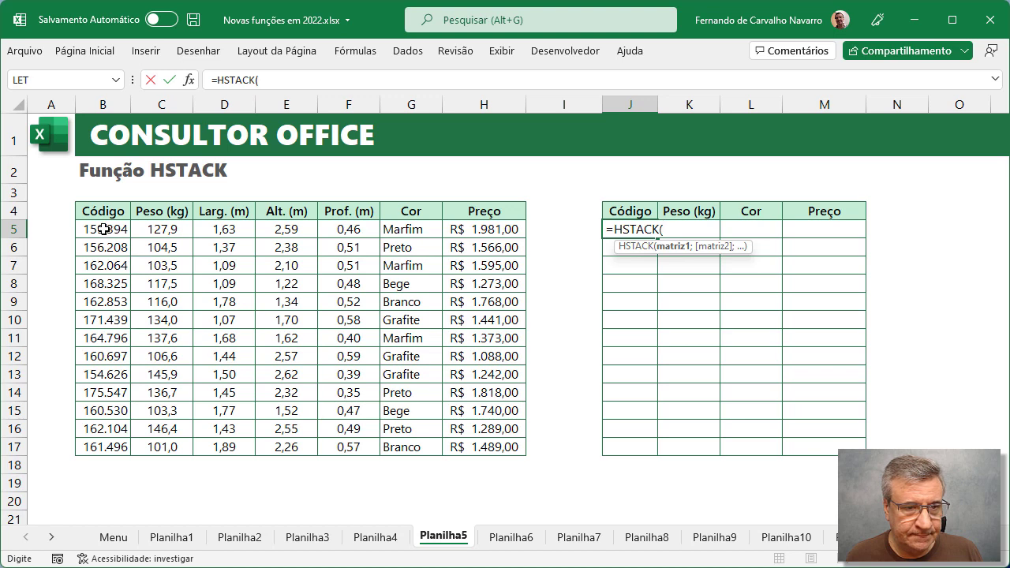
drag(109, 229, 167, 447)
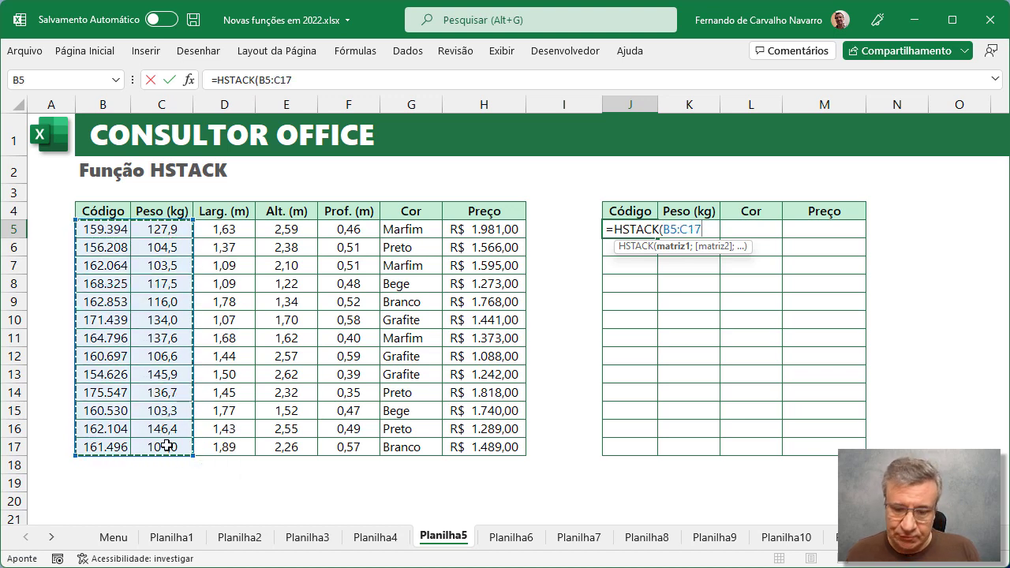
text(;)
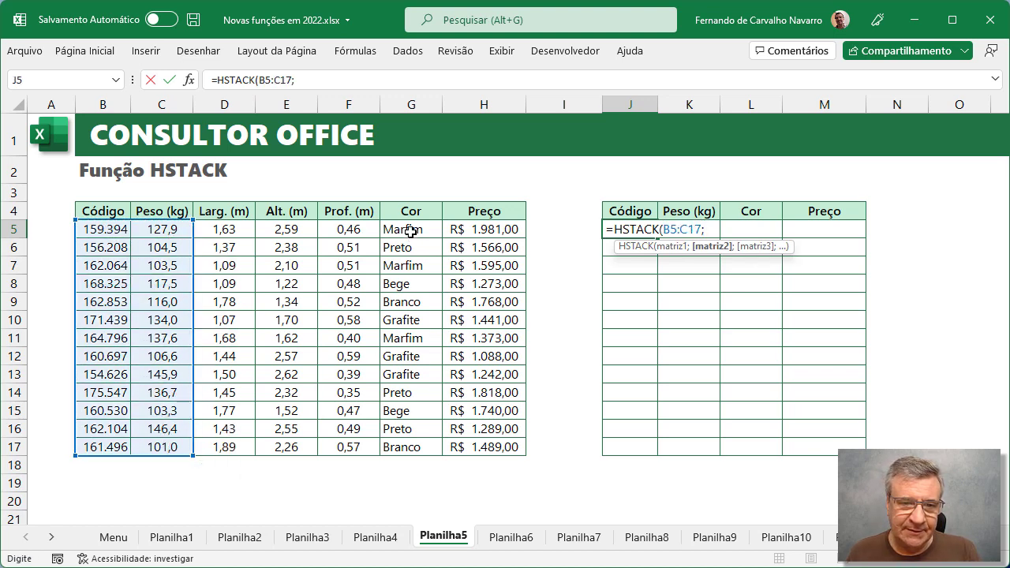
drag(408, 228, 478, 447)
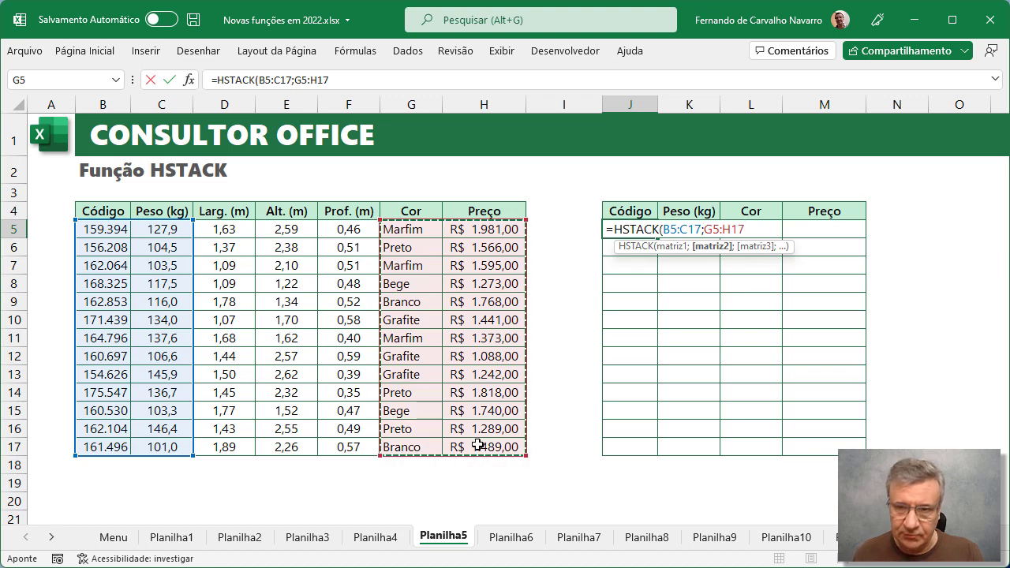
key(Return)
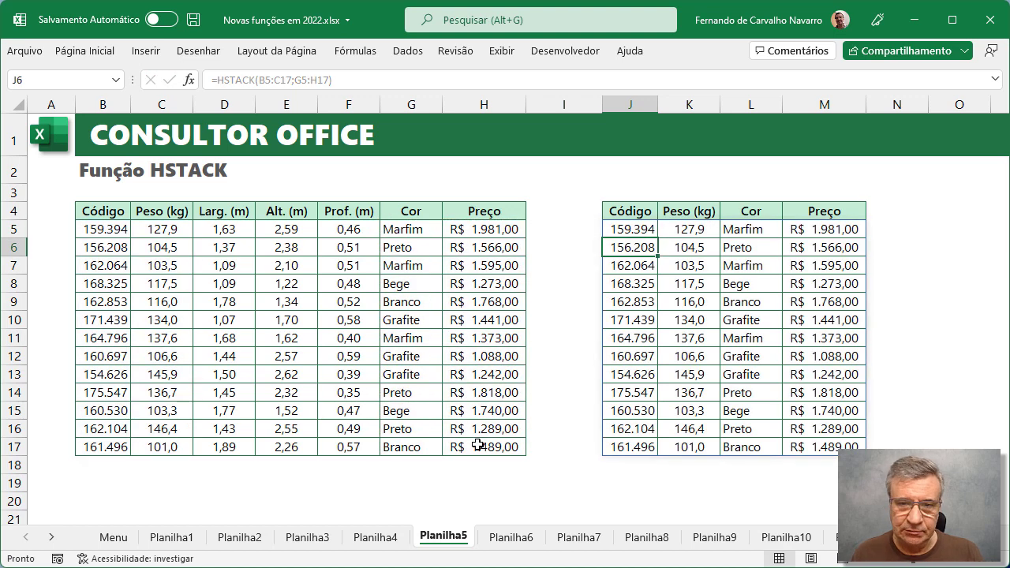
click(635, 229)
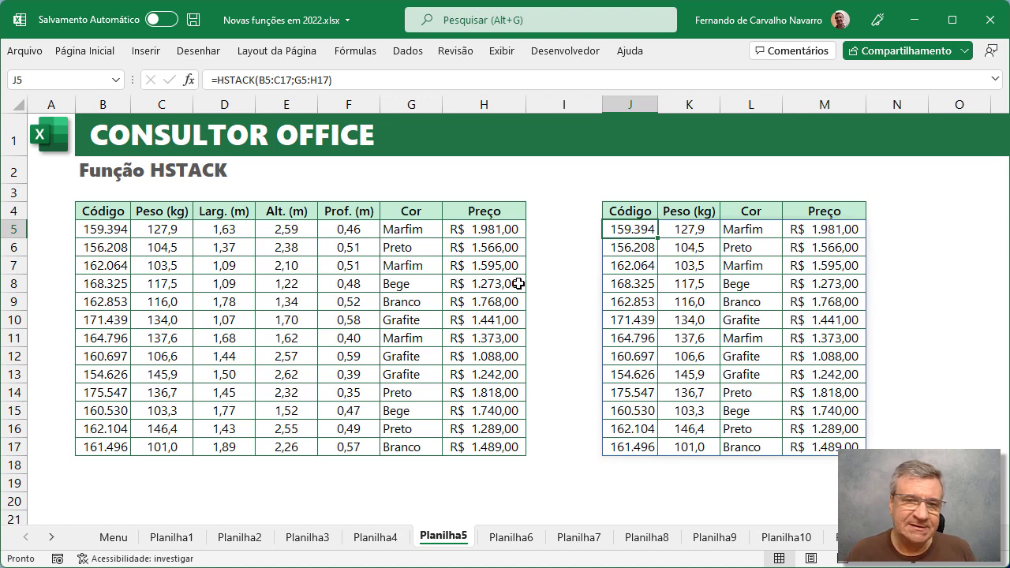
On the Planilha6 sheet, turn the original matrix into a single row by entering =TOROW(B6:F10) in I4.
click(511, 543)
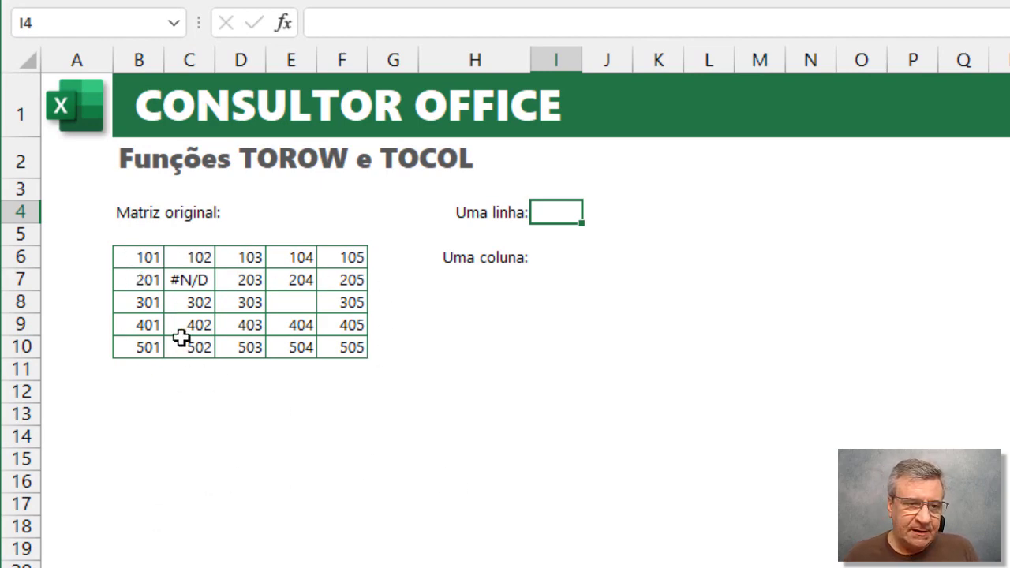
click(186, 280)
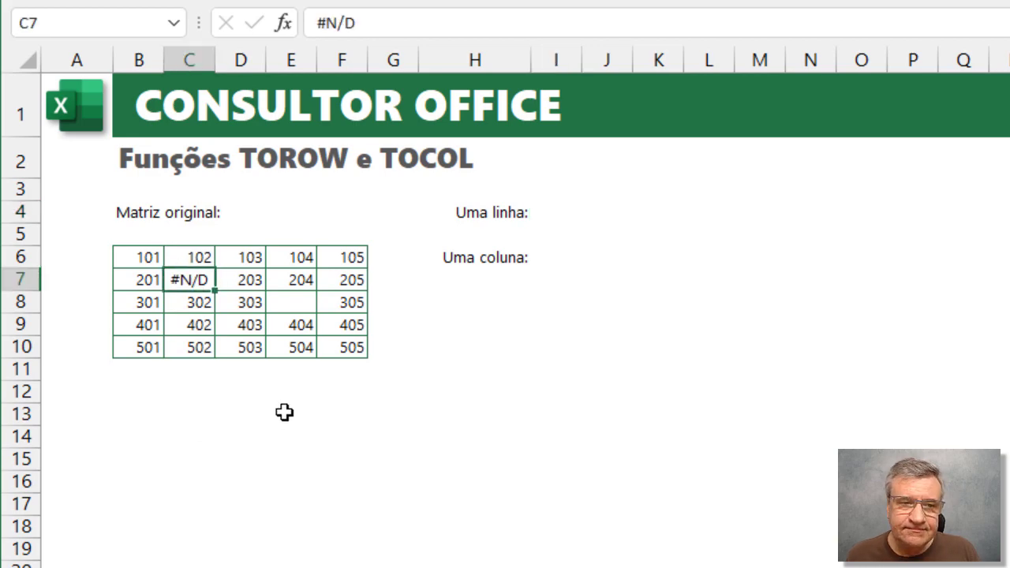
click(291, 303)
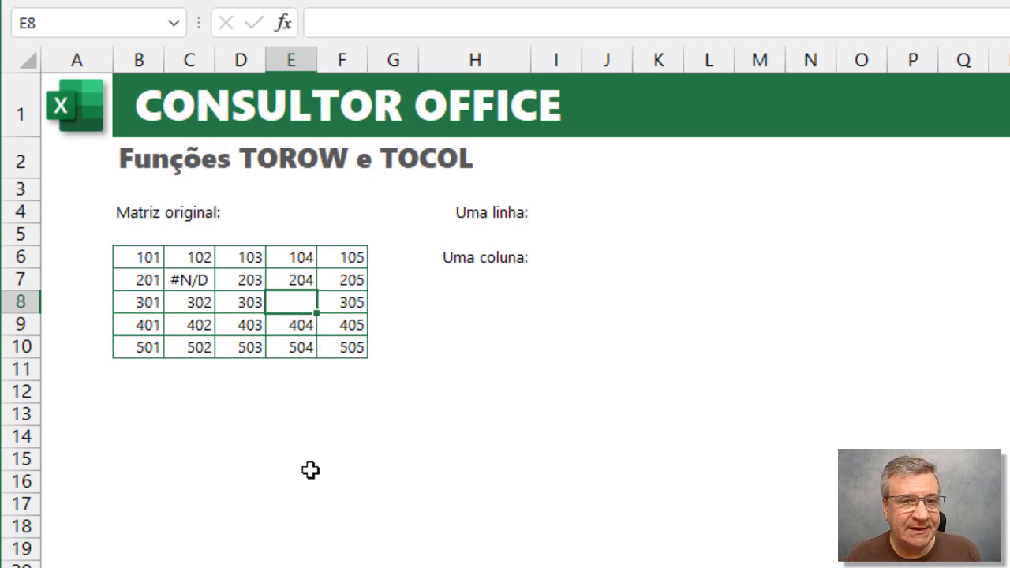
click(553, 224)
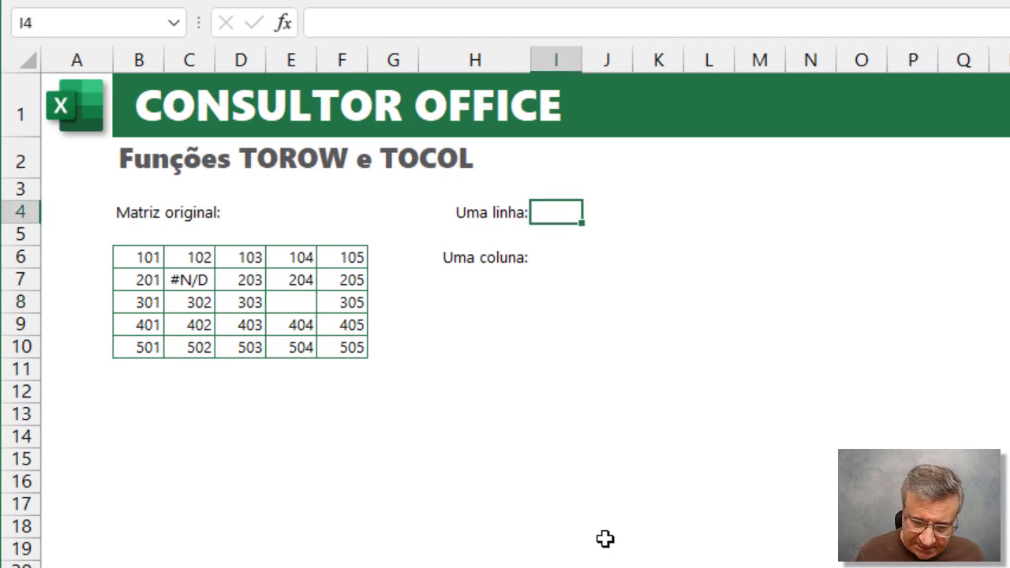
text(=to)
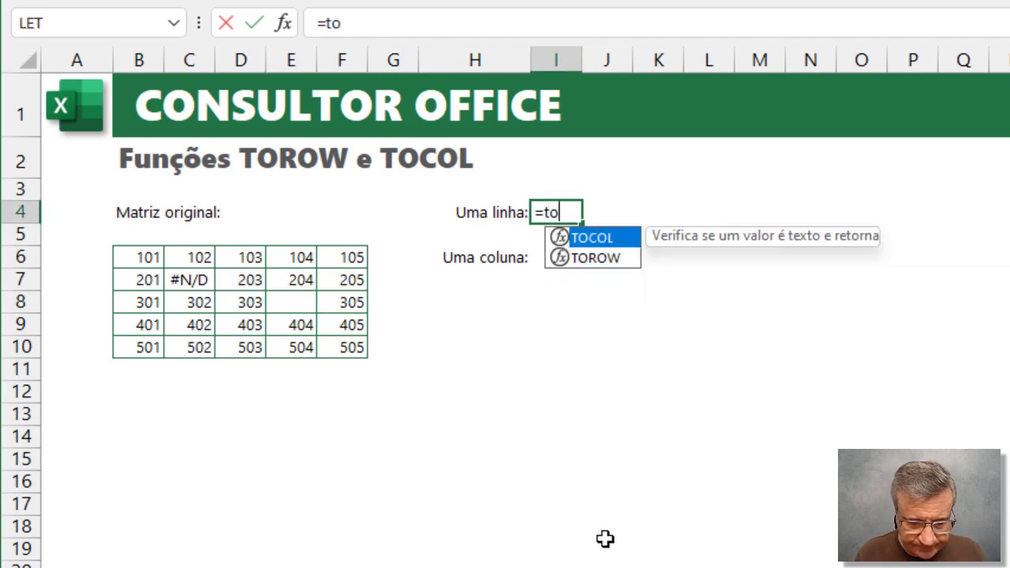
key(Down)
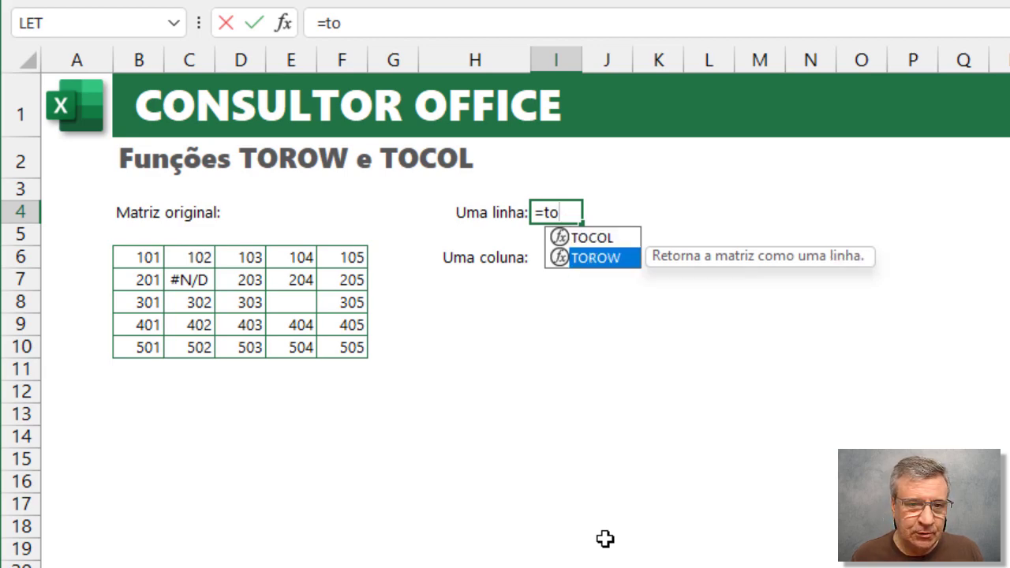
key(Tab)
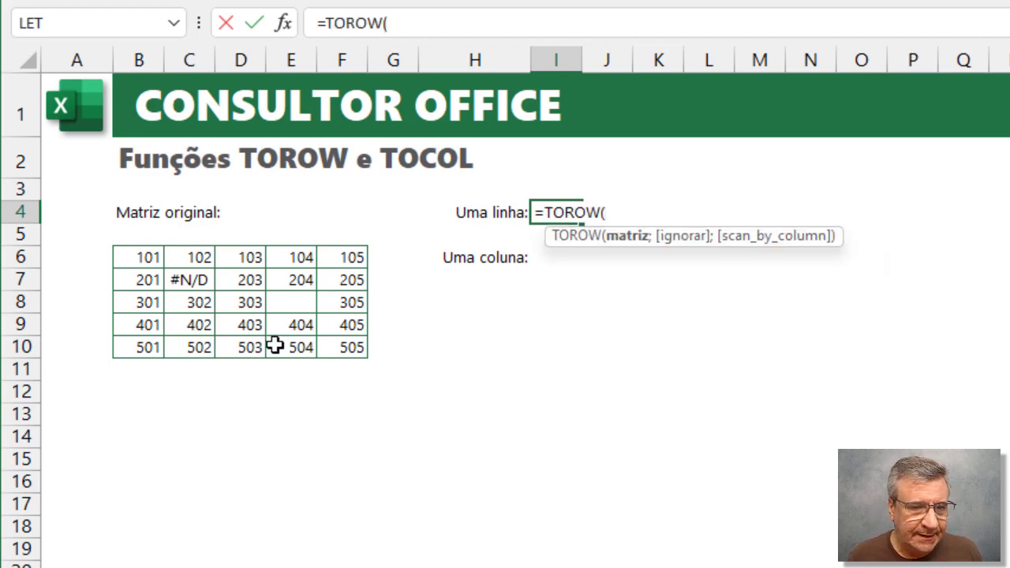
drag(139, 265, 323, 344)
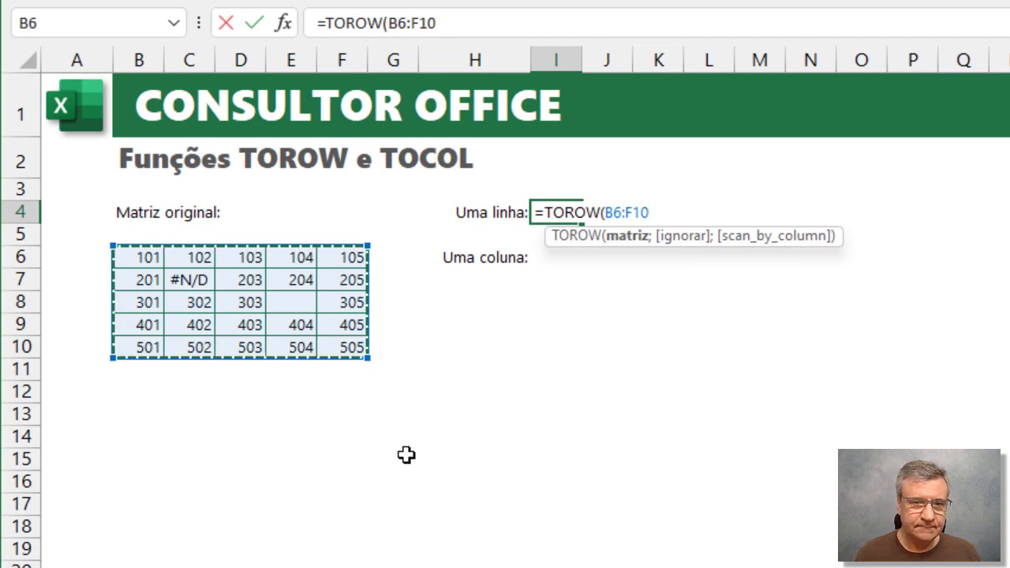
key(Return)
key(Up)
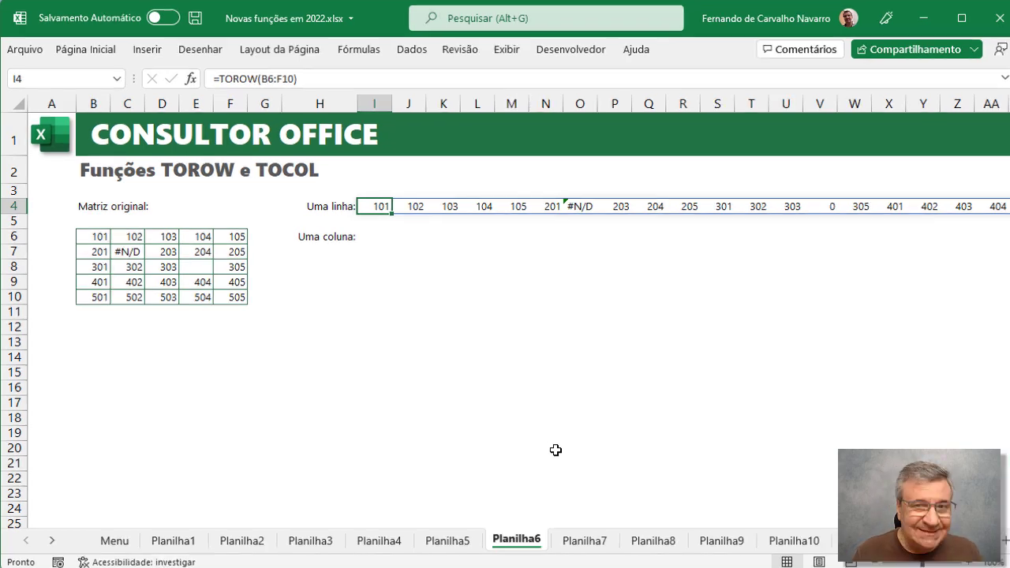
Make the TOROW formula in I4 ignore blanks and errors by extending it to =TOROW(B6:F10;3).
key(F2)
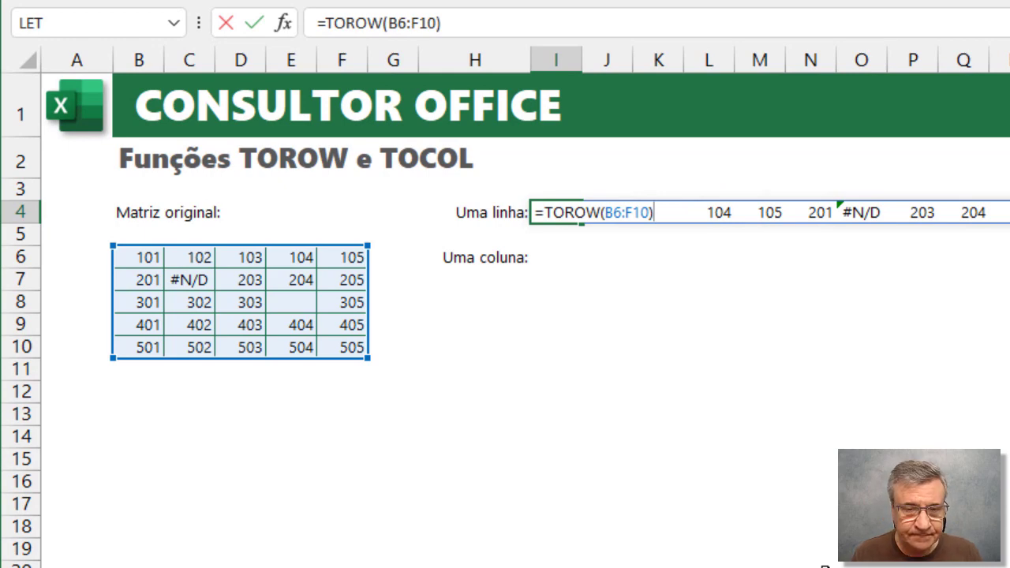
key(BackSpace)
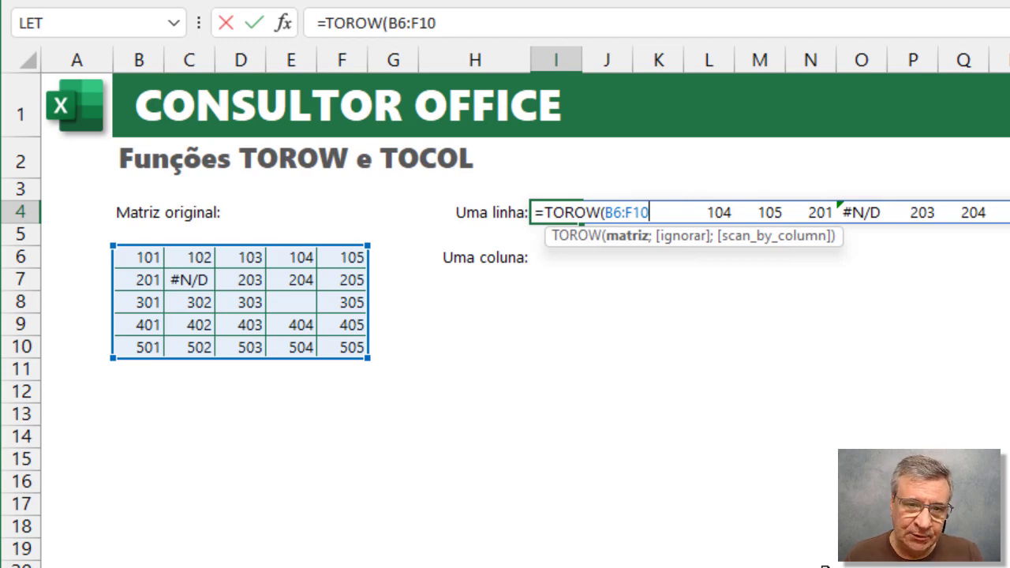
text(;)
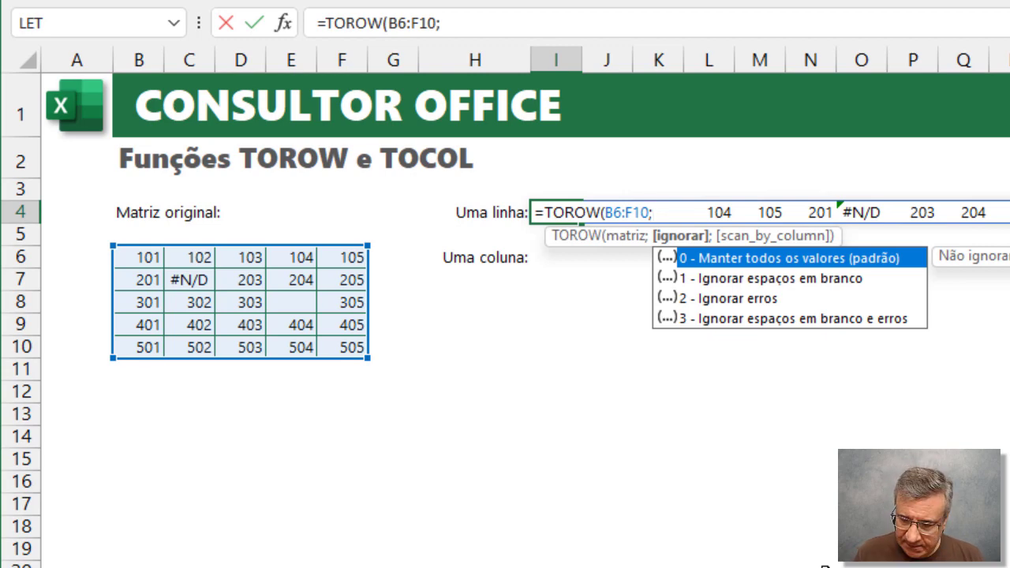
key(Down)
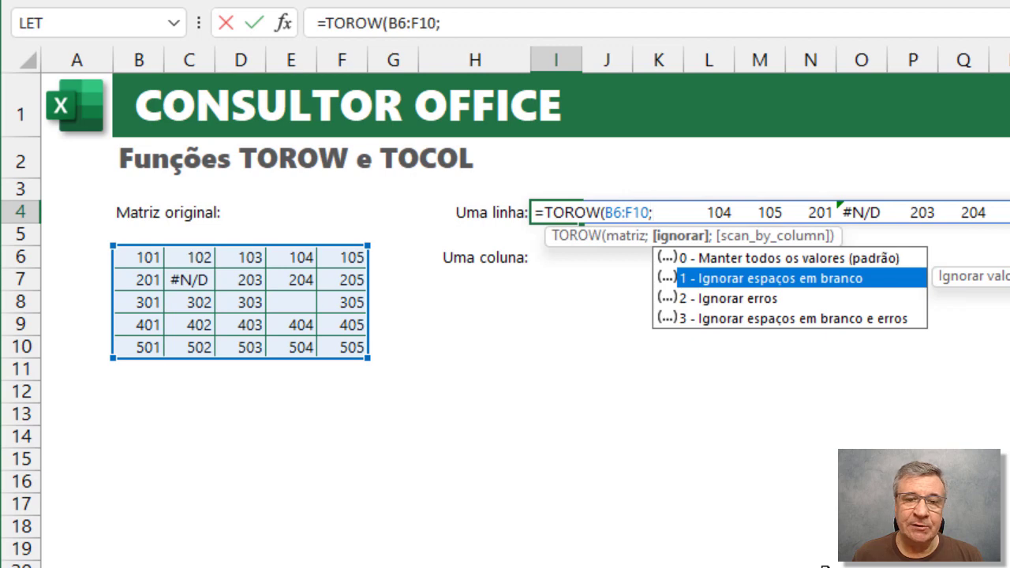
key(Down)
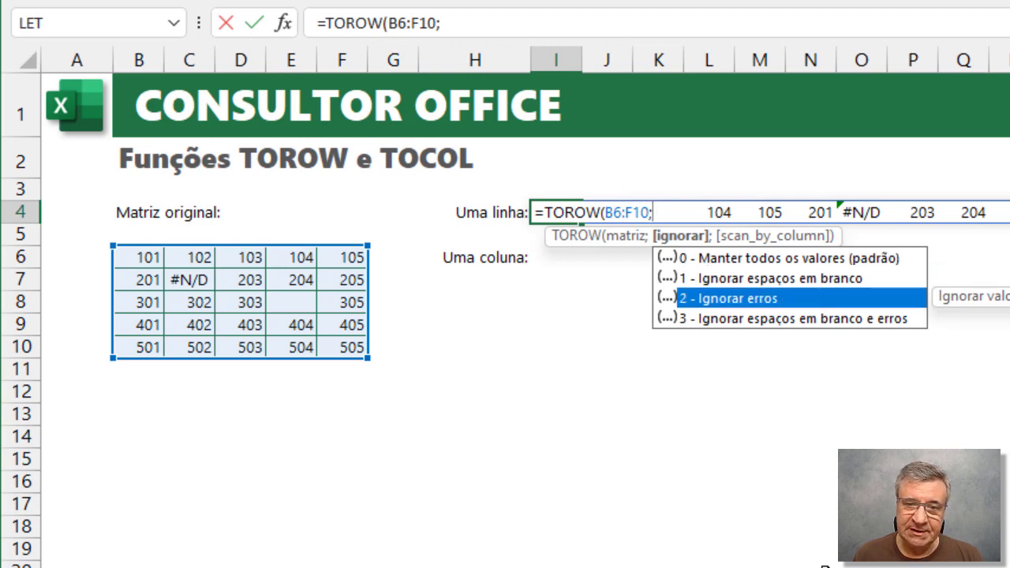
key(Down)
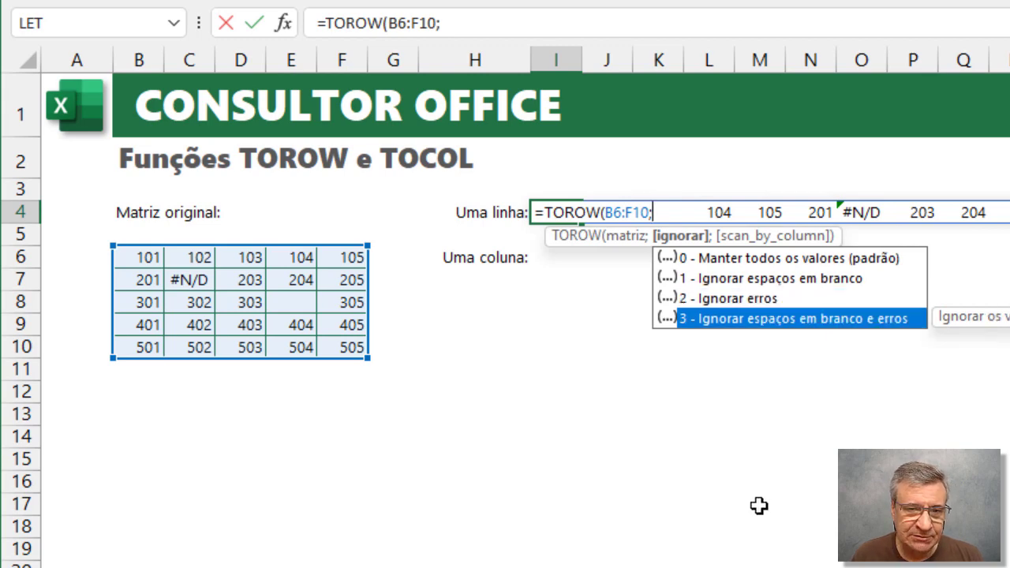
double_click(706, 319)
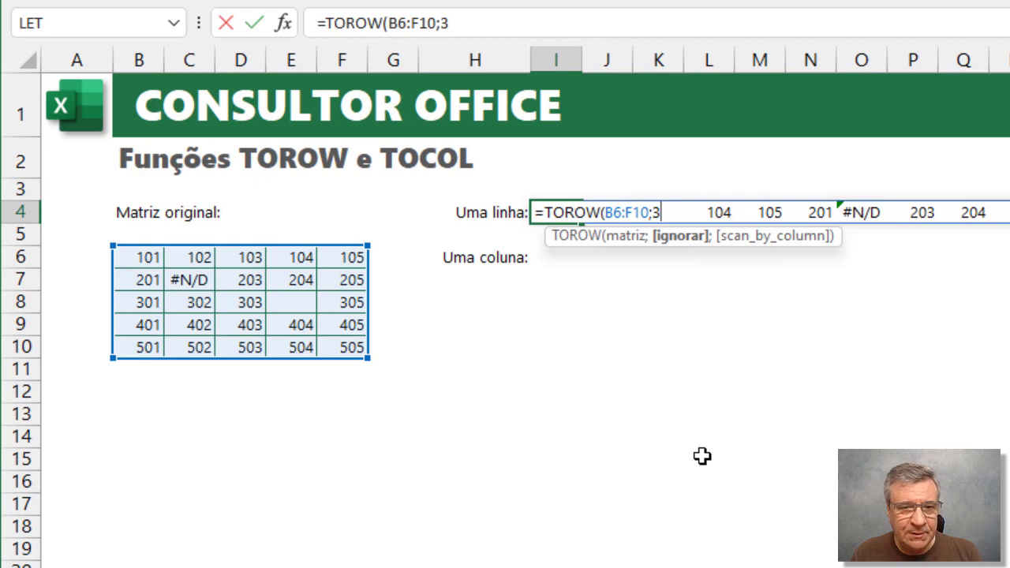
text(;)
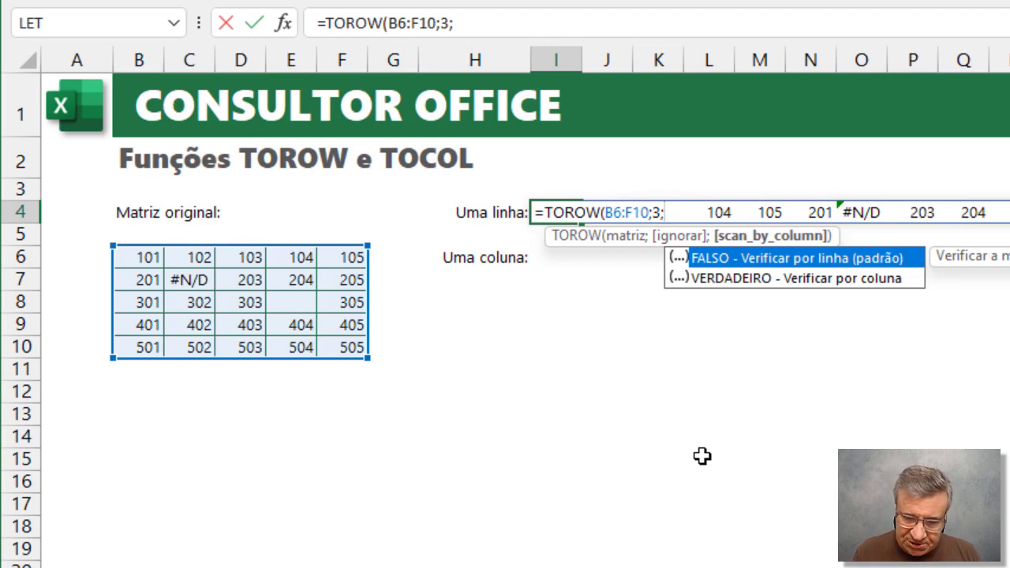
key(BackSpace)
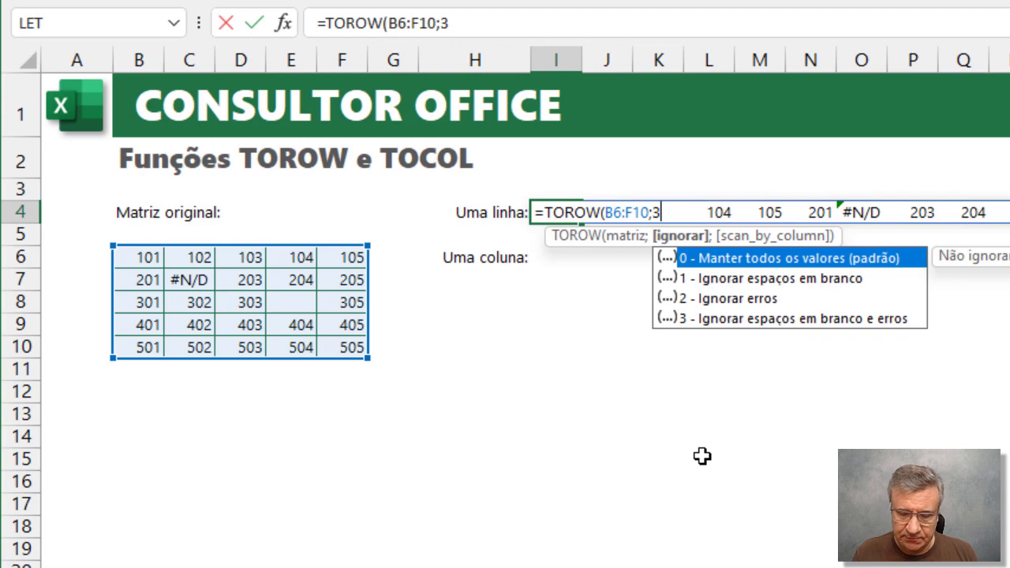
key(Return)
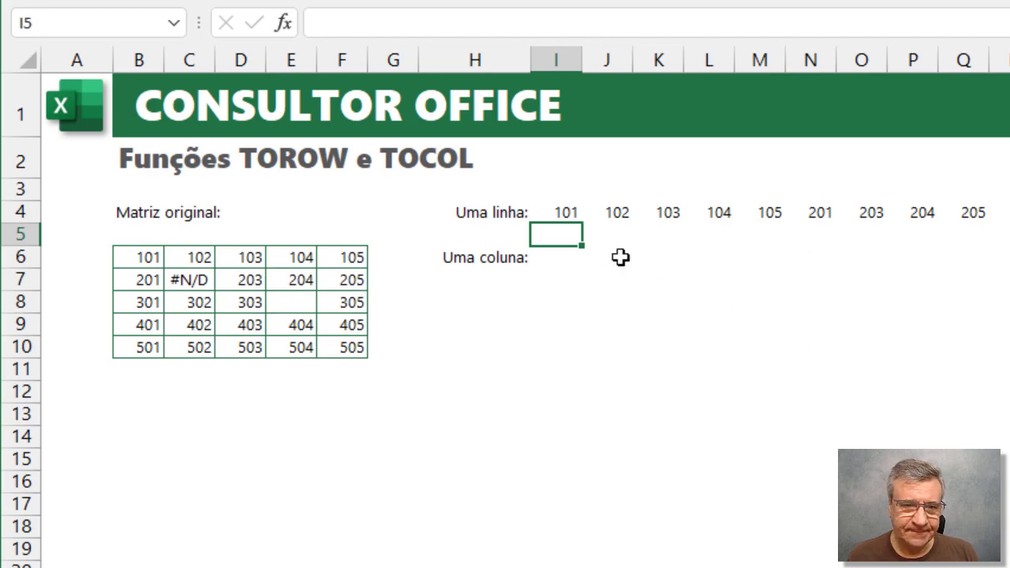
Make TOROW in I4 scan by column with =TOROW(B6:F10;3;VERDADEIRO) and compare the row with the matrix's first two columns.
click(558, 215)
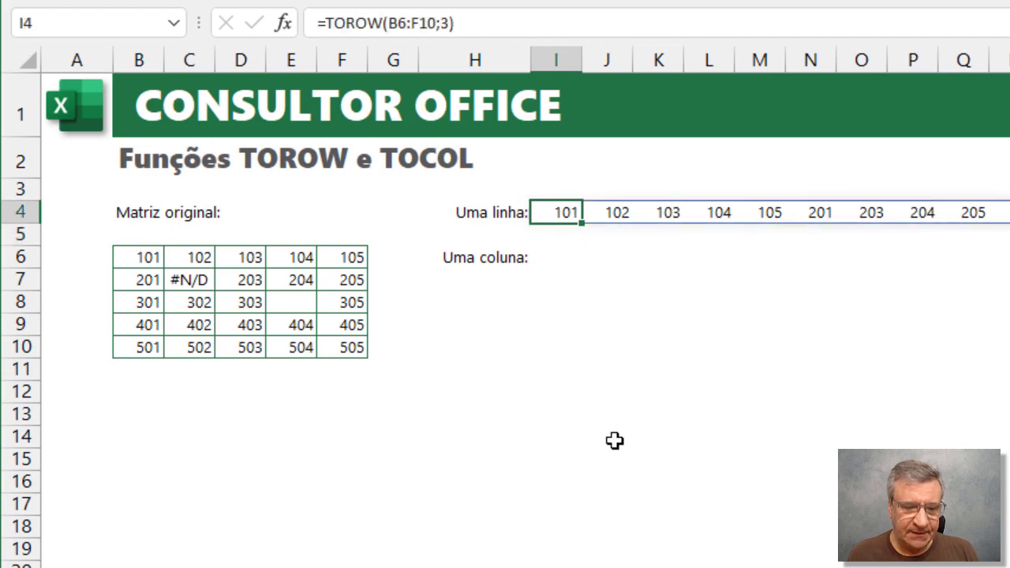
key(F2)
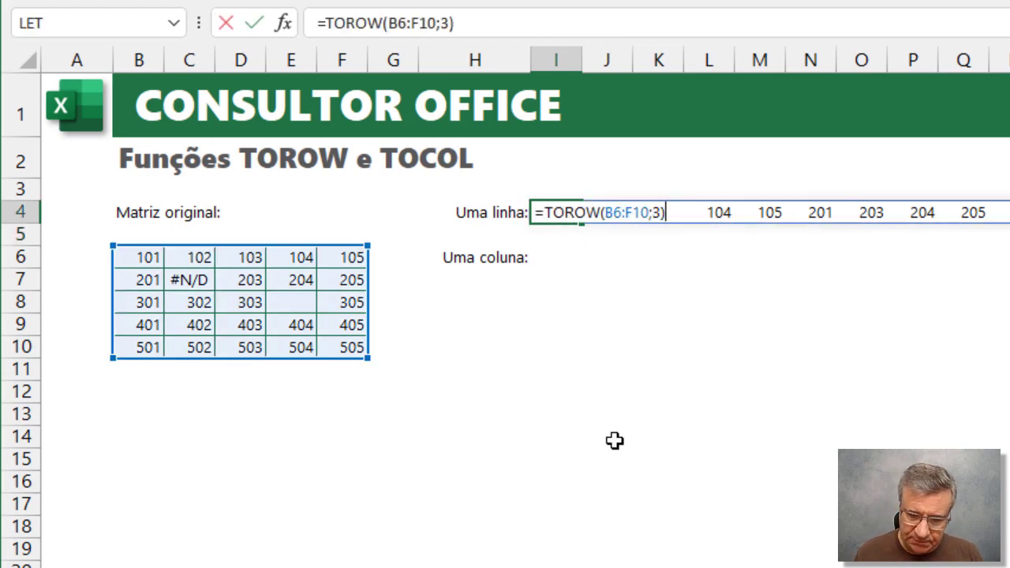
key(BackSpace)
text(;)
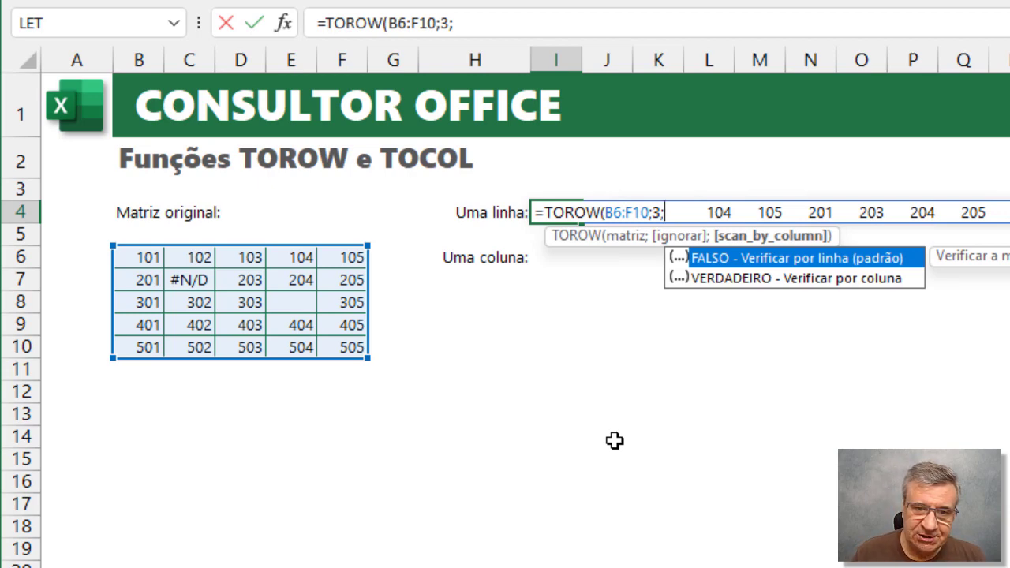
double_click(760, 278)
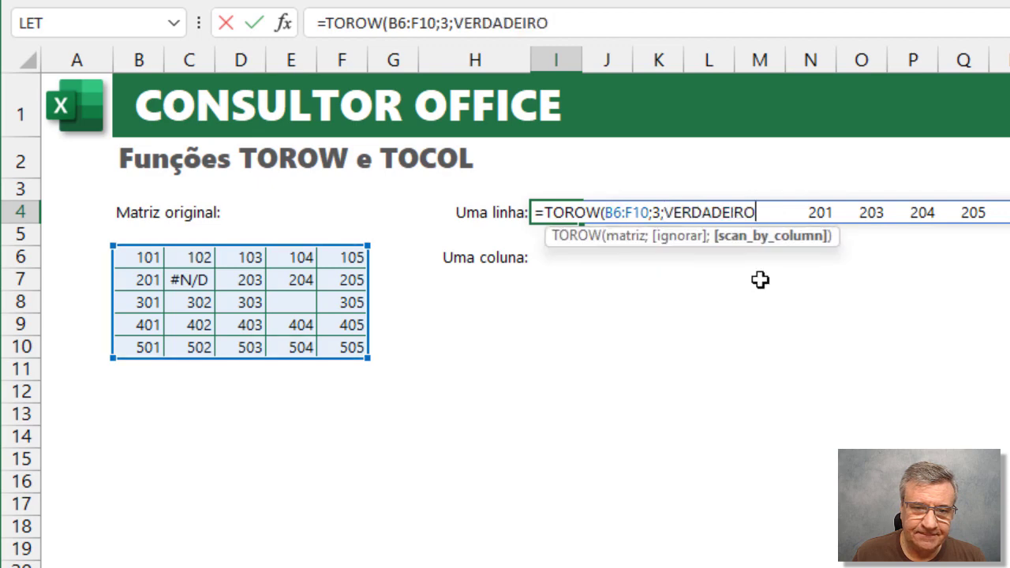
key(Return)
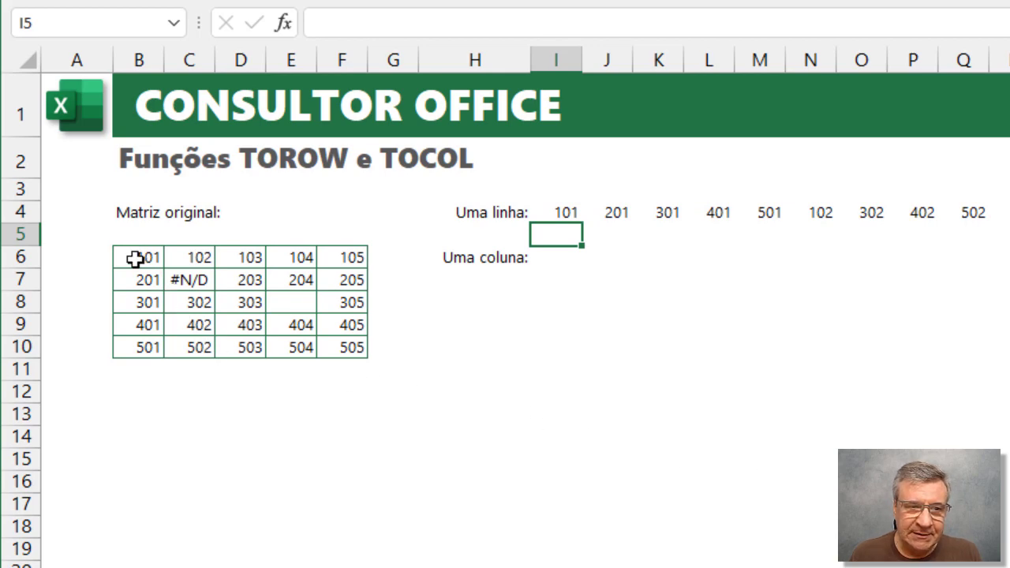
drag(135, 258, 122, 356)
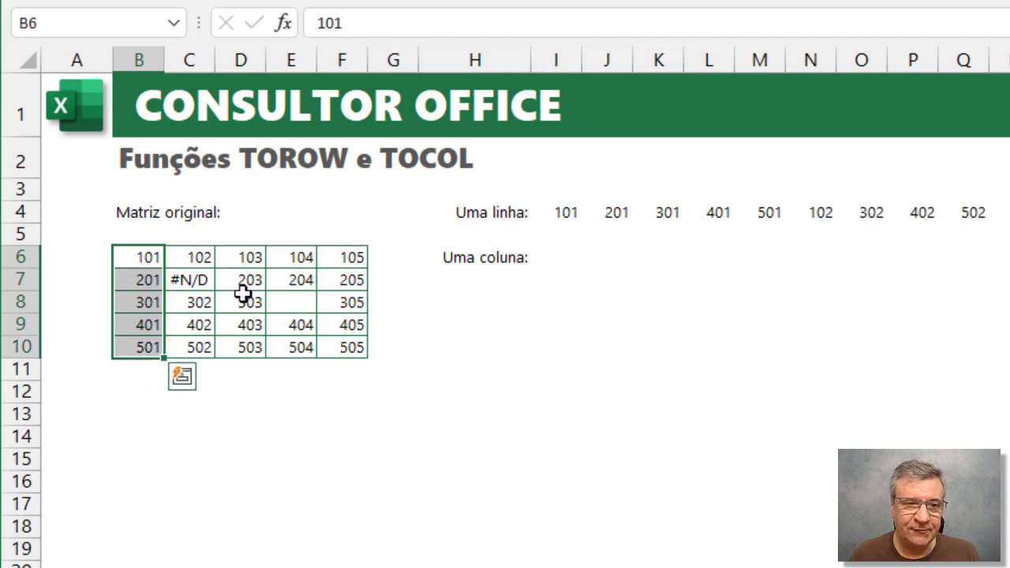
click(196, 256)
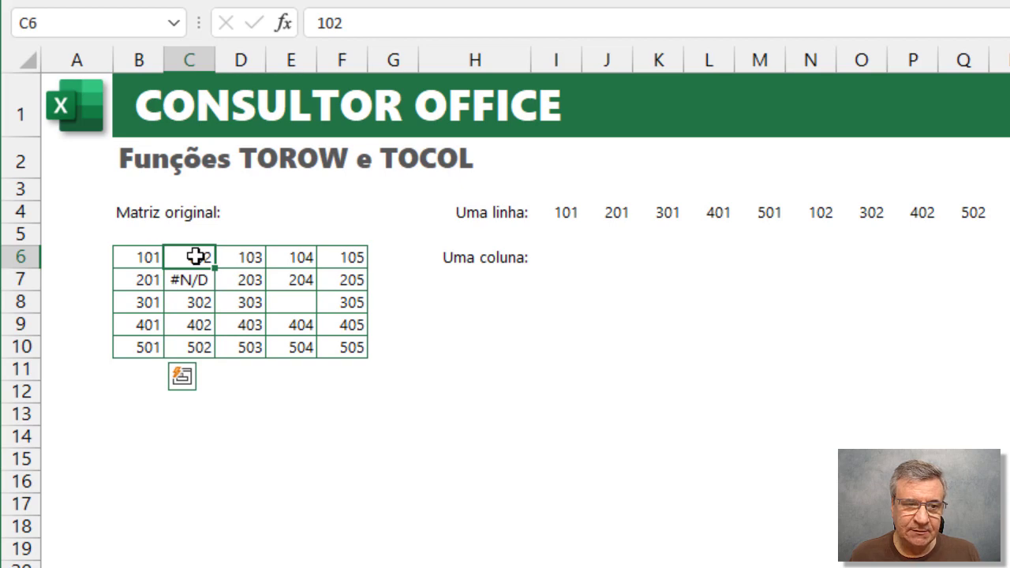
drag(196, 262, 191, 348)
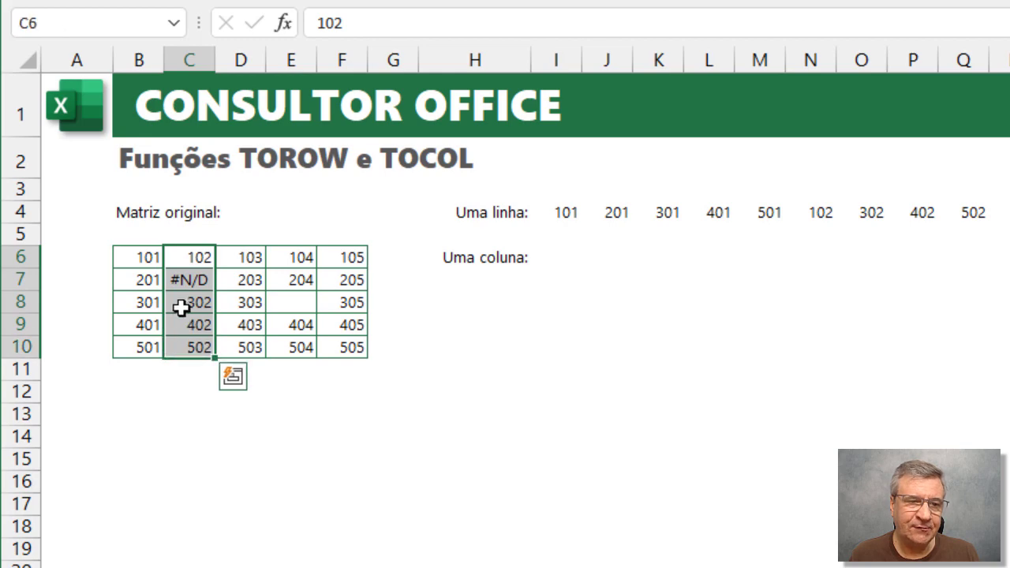
click(142, 257)
Turn the original matrix into a single column by entering =TOCOL(B6:F10) in I6.
click(550, 259)
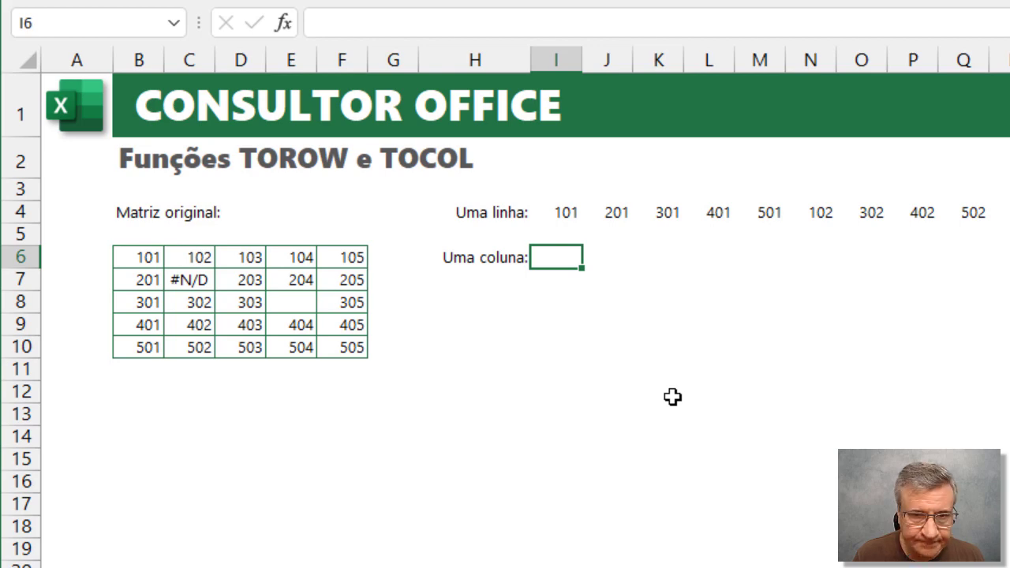
text(=toco)
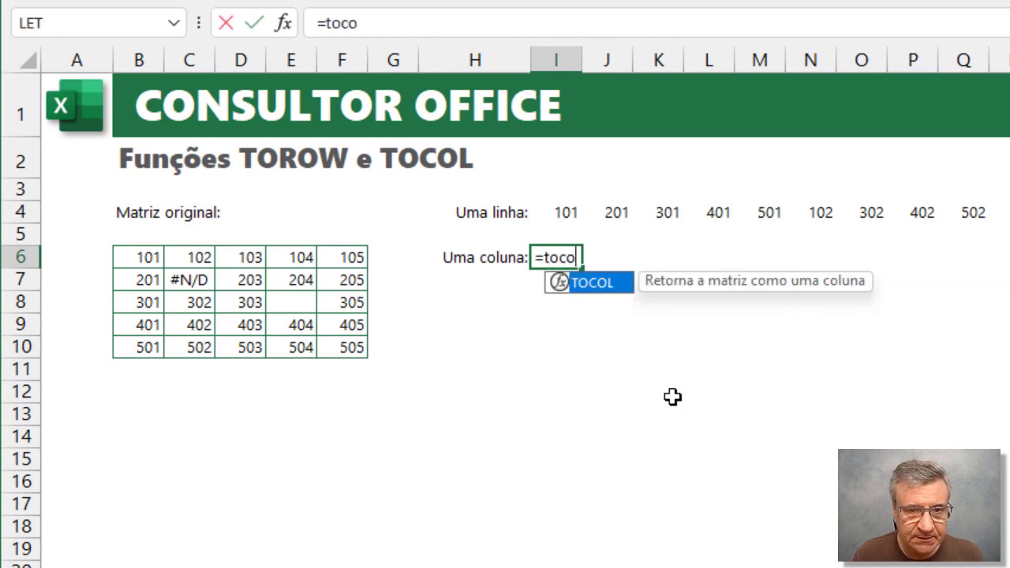
key(Tab)
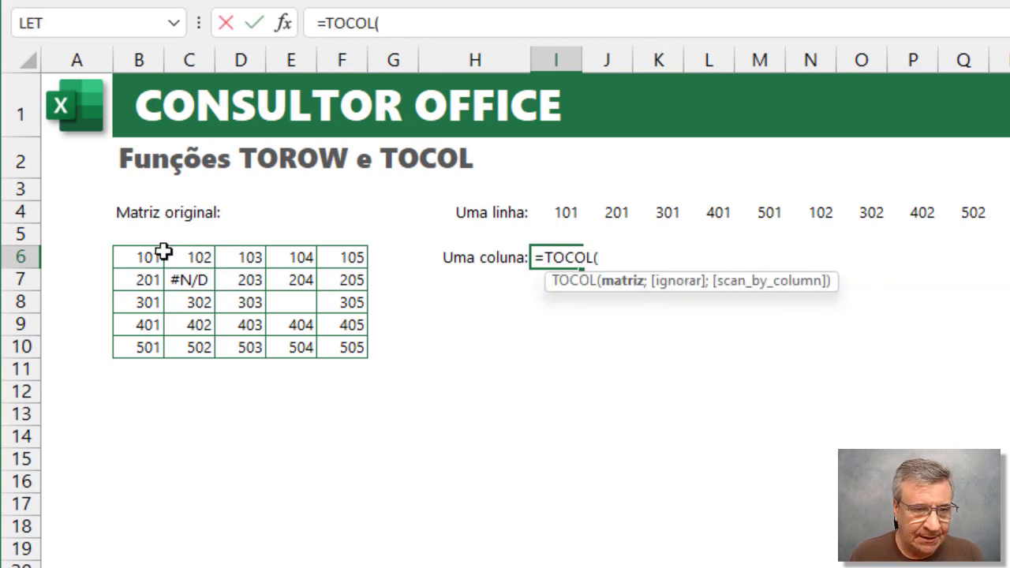
drag(142, 260, 337, 347)
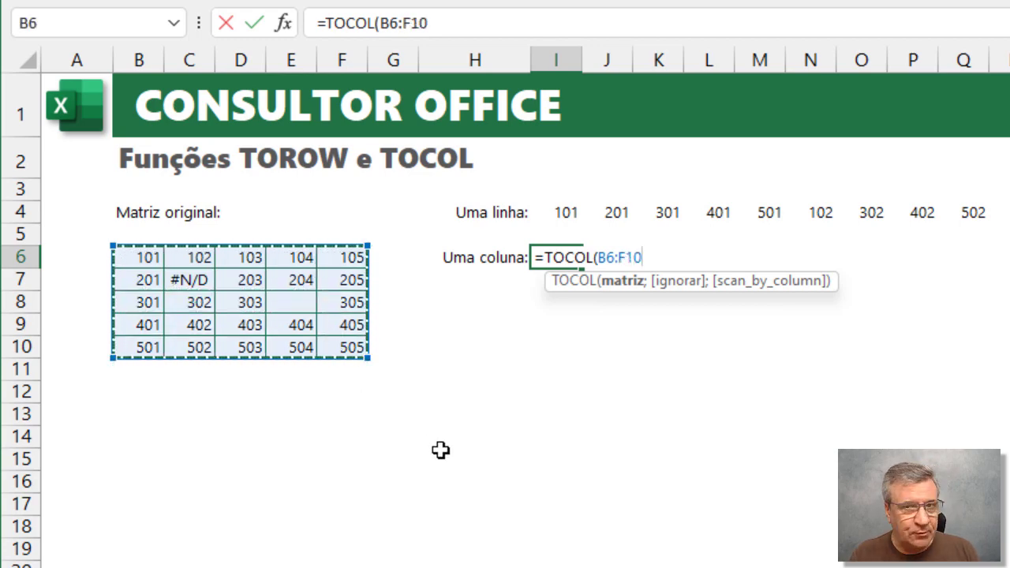
key(Return)
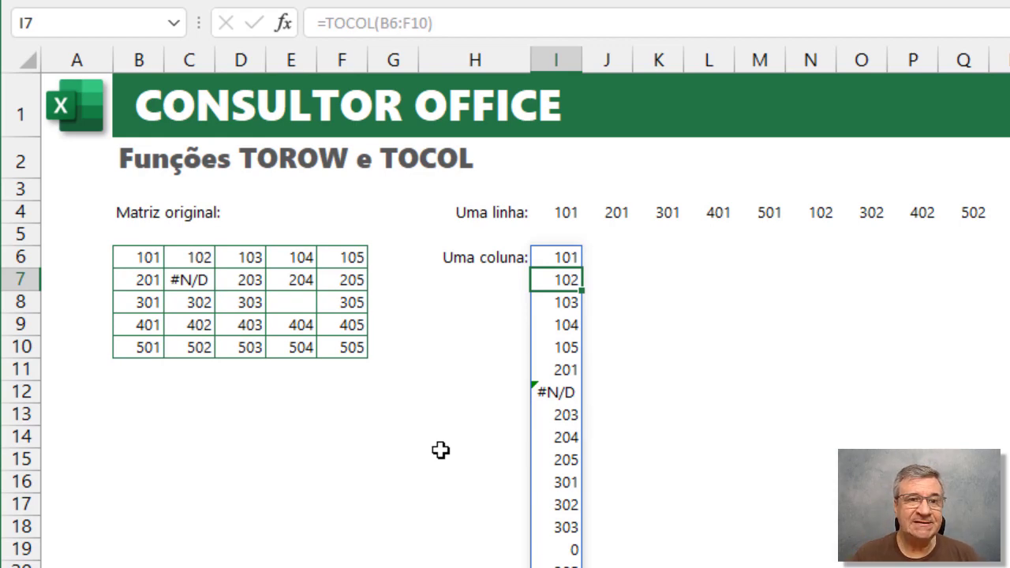
key(Up)
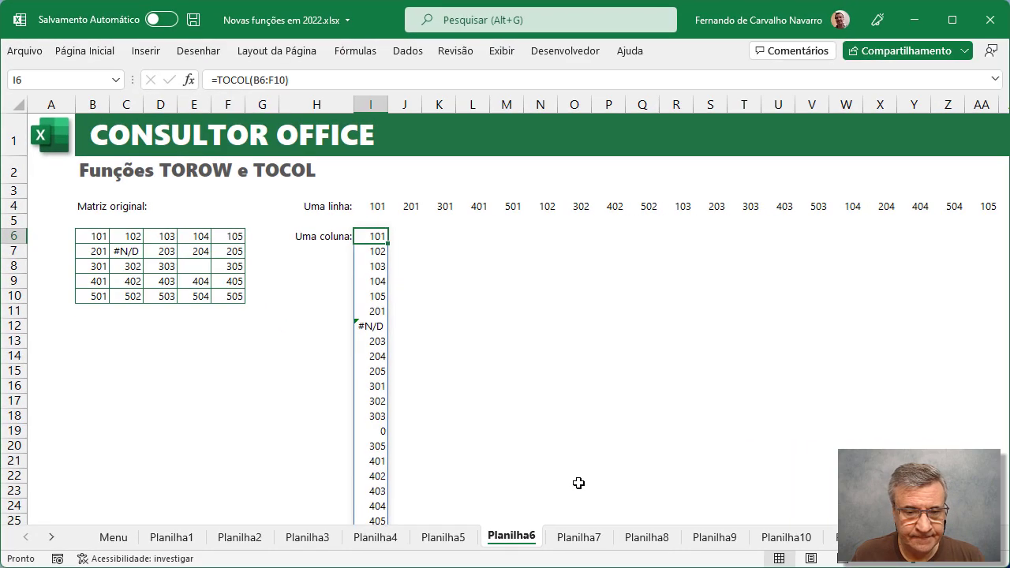
On the Planilha7 sheet, distribute the months horizontally in quarters by entering =WRAPROWS(B6:M6;3) in B11.
click(580, 537)
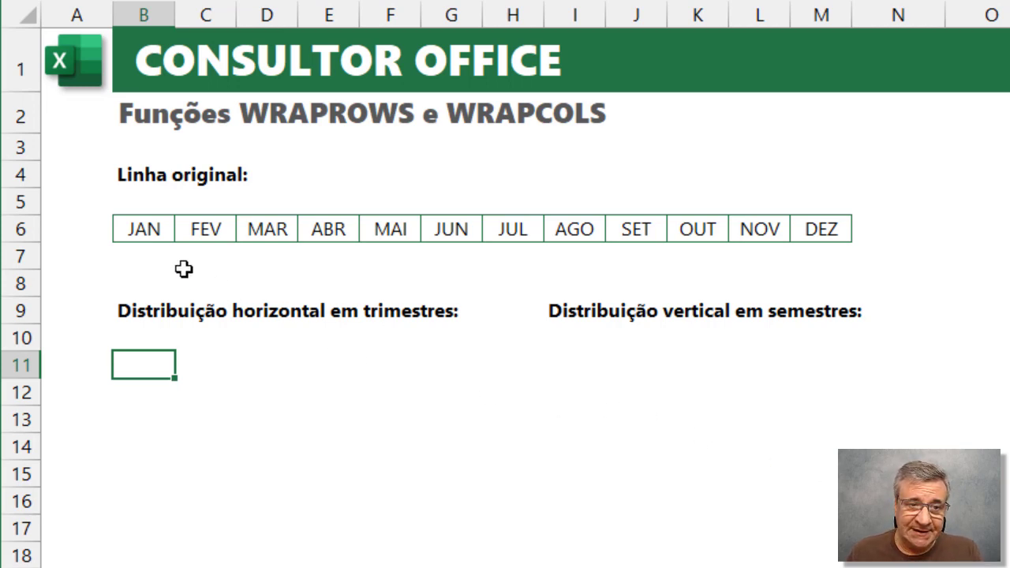
drag(137, 229, 827, 231)
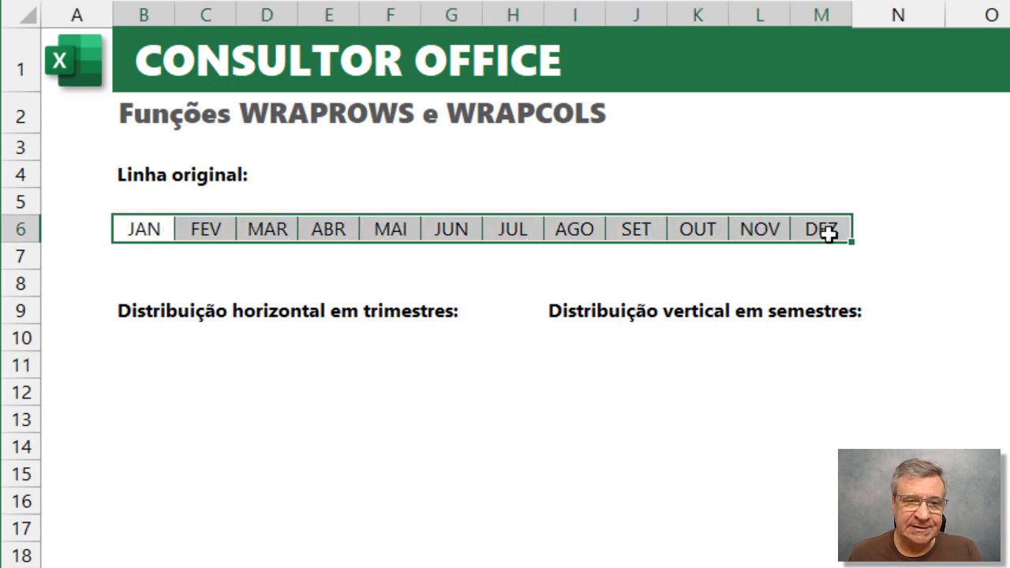
click(139, 364)
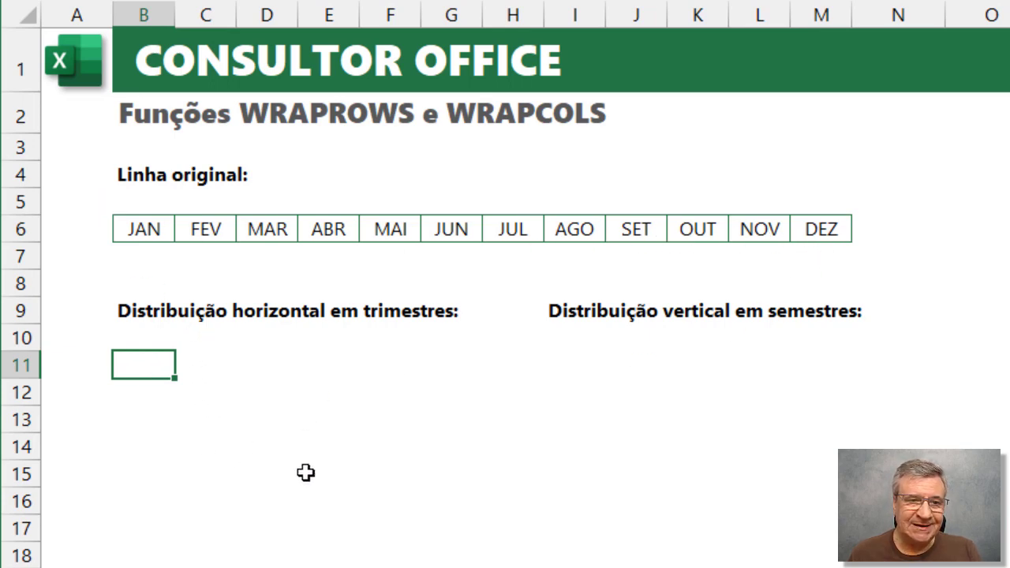
text(=)
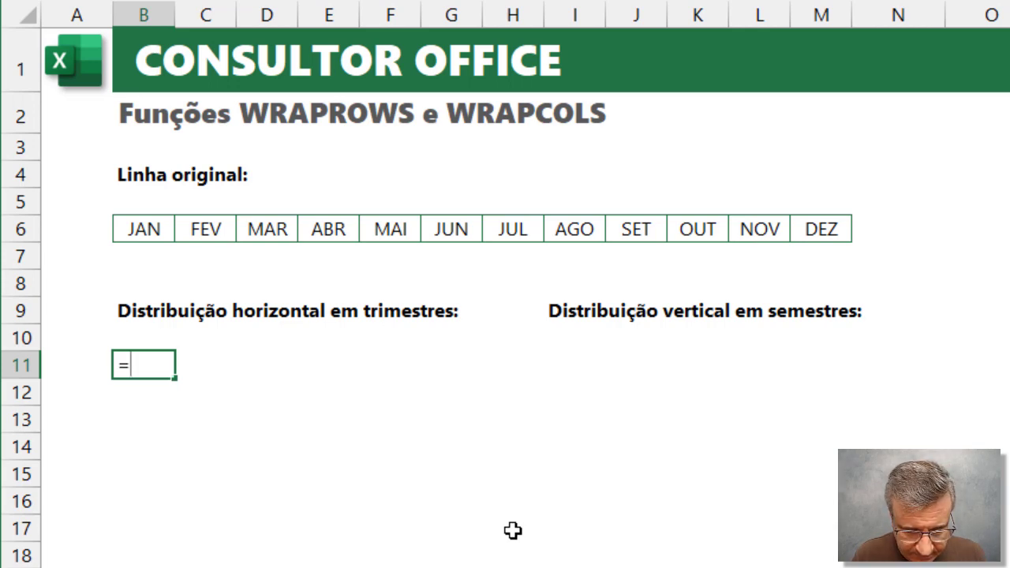
text(wrap)
key(Down)
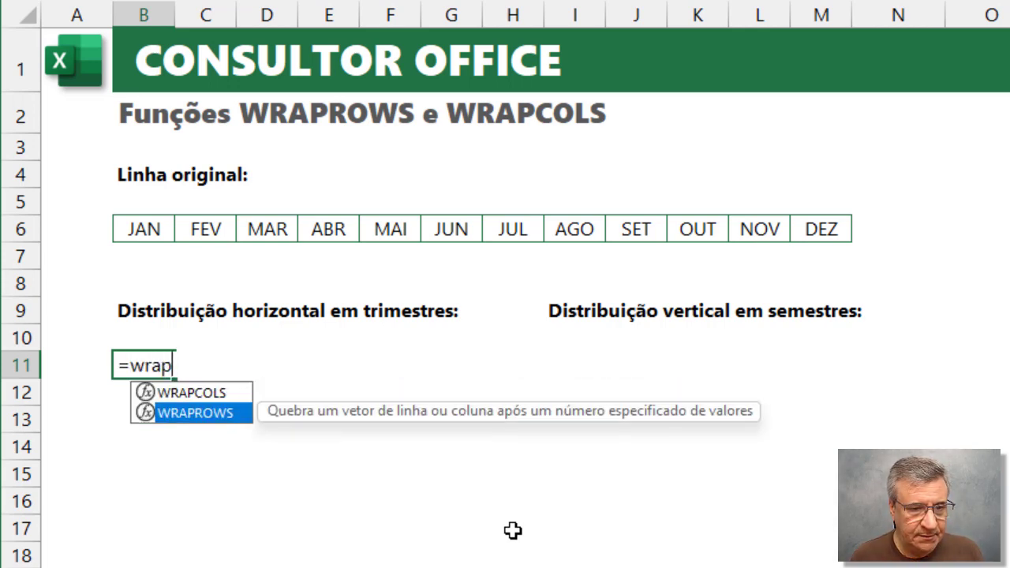
key(Tab)
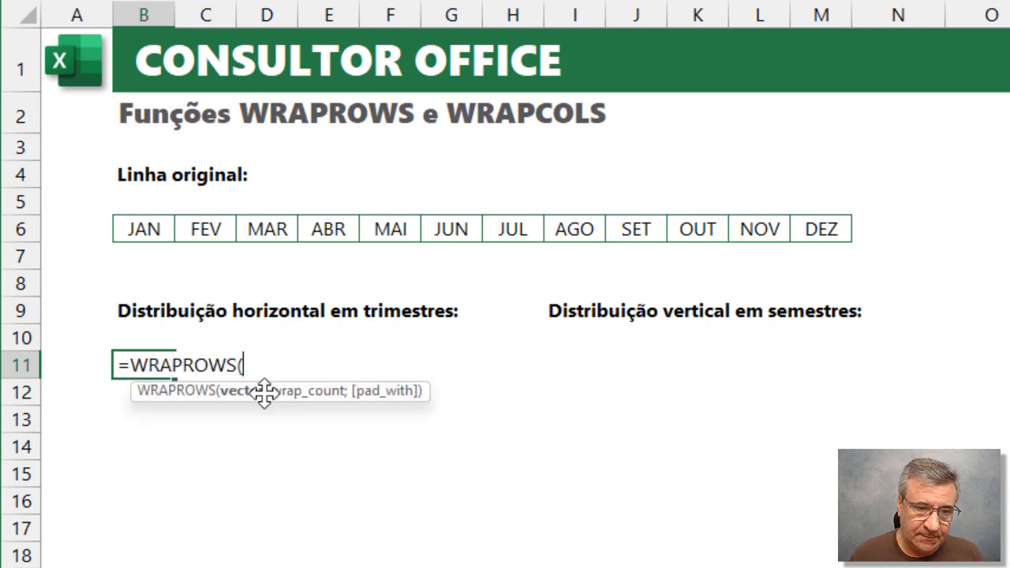
drag(152, 230, 823, 229)
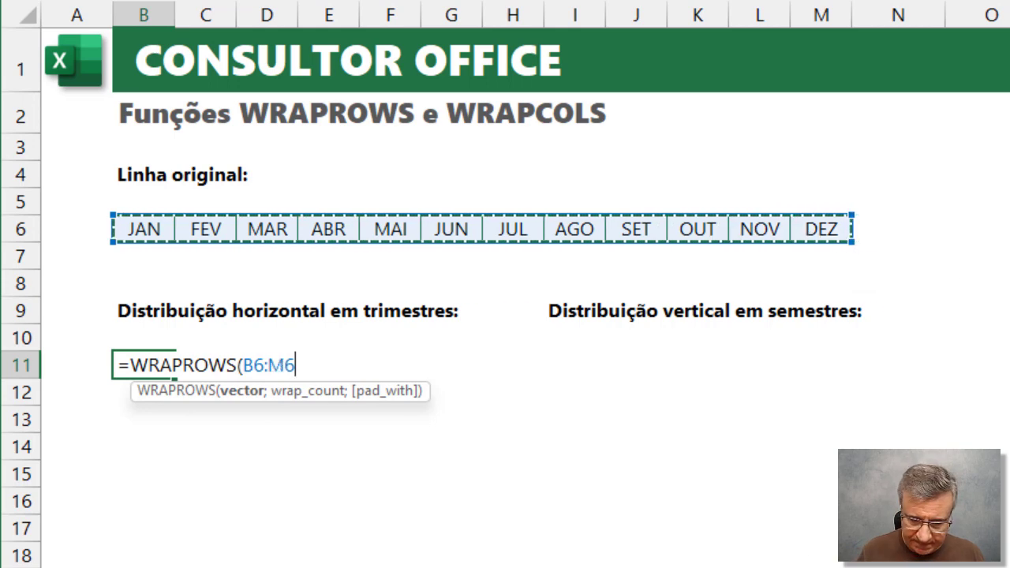
text(;)
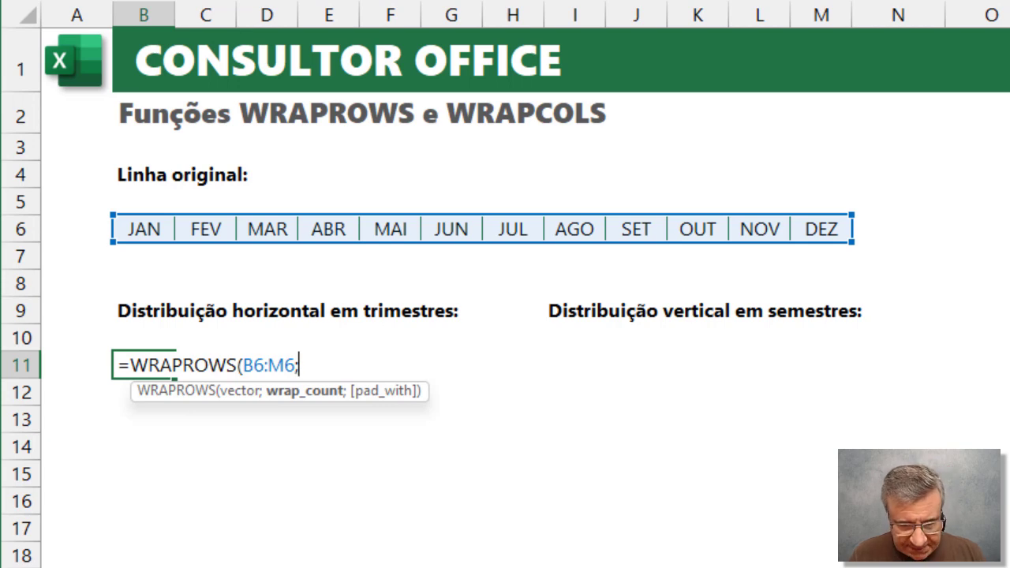
text(3)
key(Return)
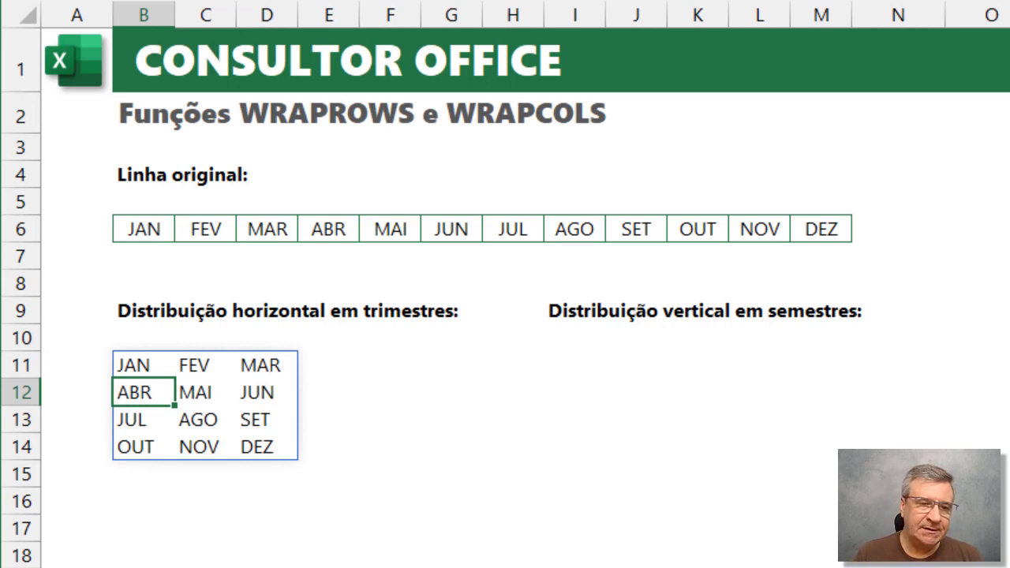
Change the WRAPROWS formula in B11 to wrap the months five per row with =WRAPROWS(B6:M6;5).
key(Up)
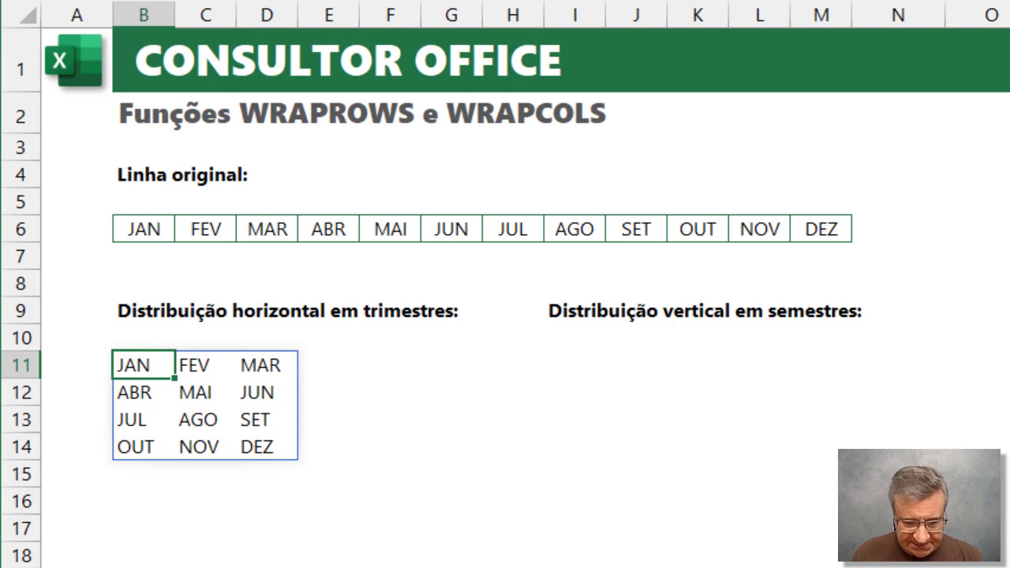
key(F2)
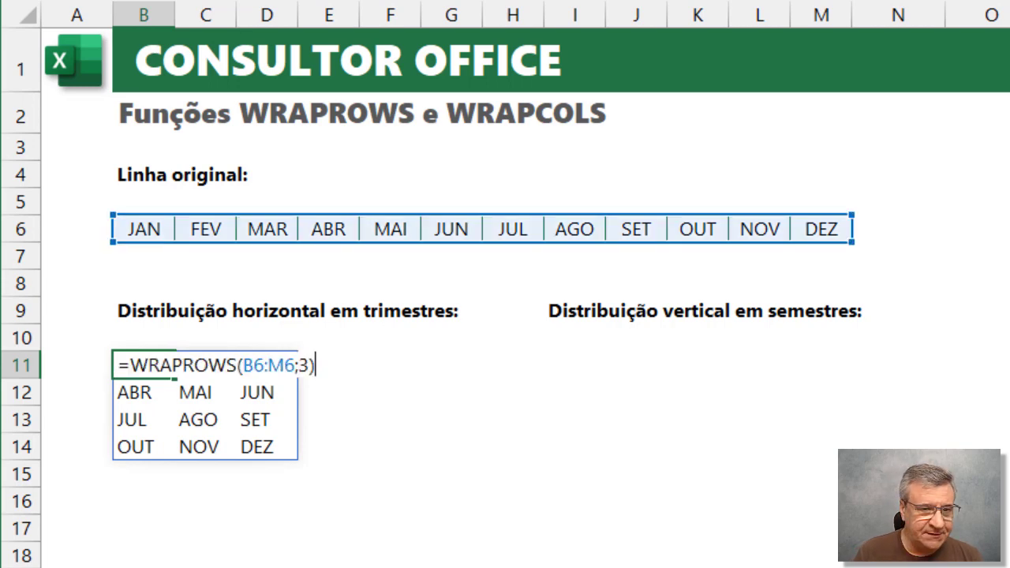
key(BackSpace)
key(BackSpace)
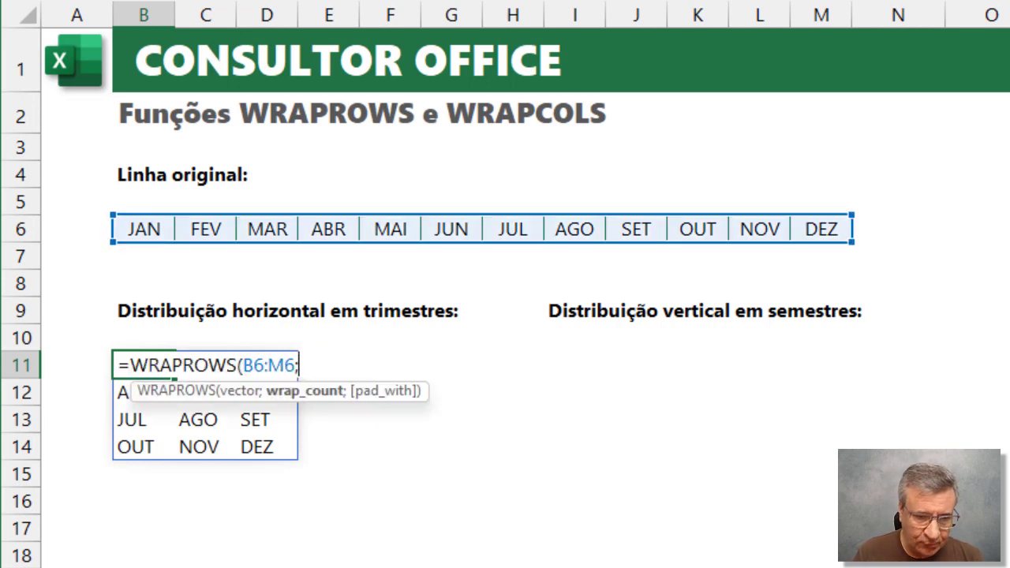
text(5)
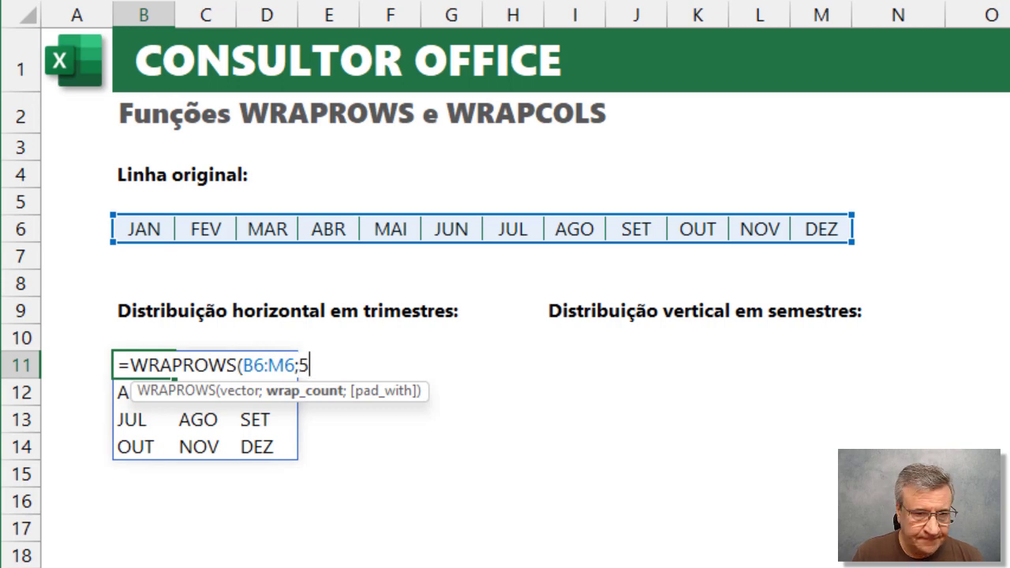
key(Return)
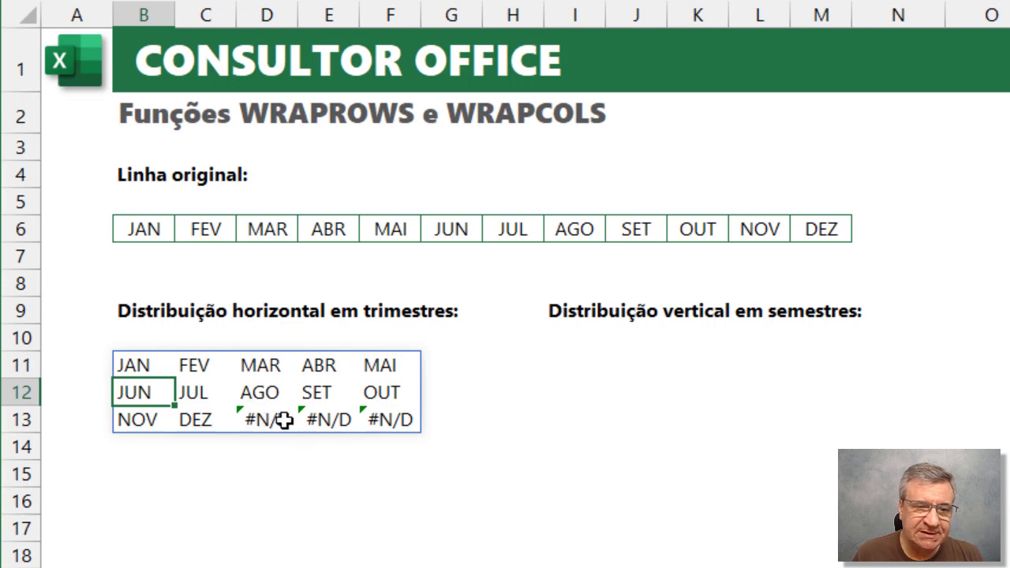
Pad the missing positions of the WRAPROWS formula in B11 with empty text, using =WRAPROWS(B6:M6;5;"").
click(135, 365)
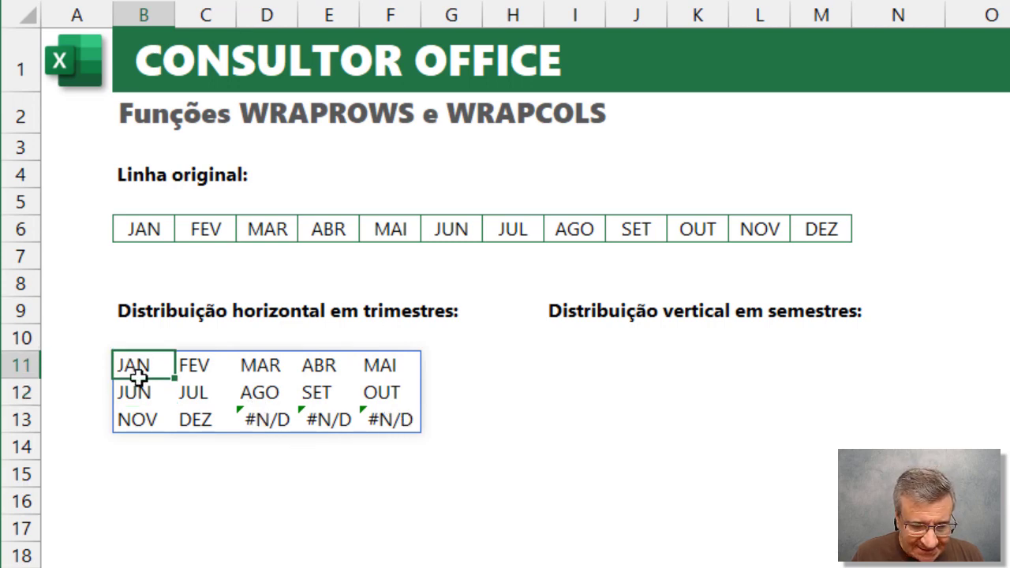
key(F2)
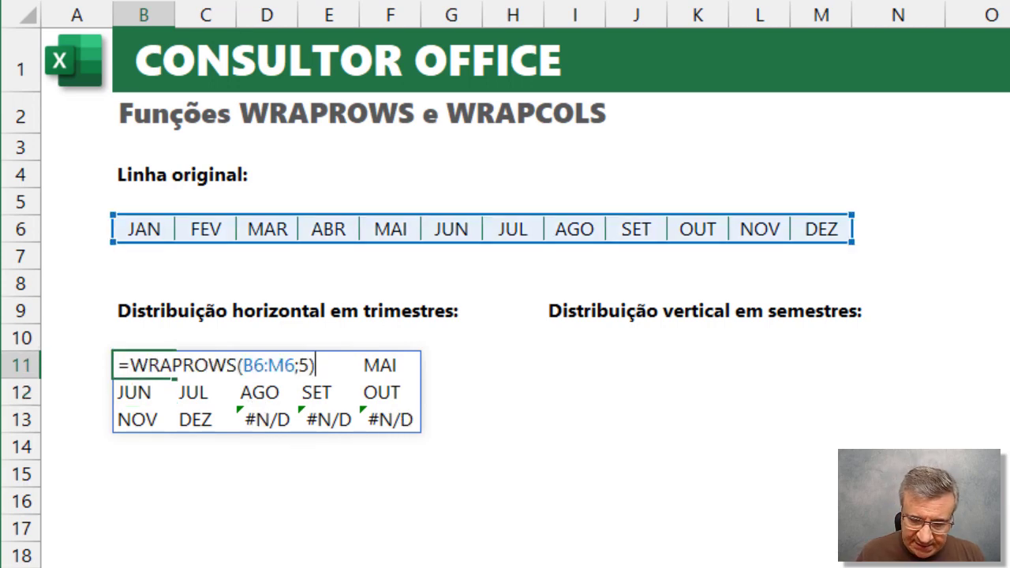
key(BackSpace)
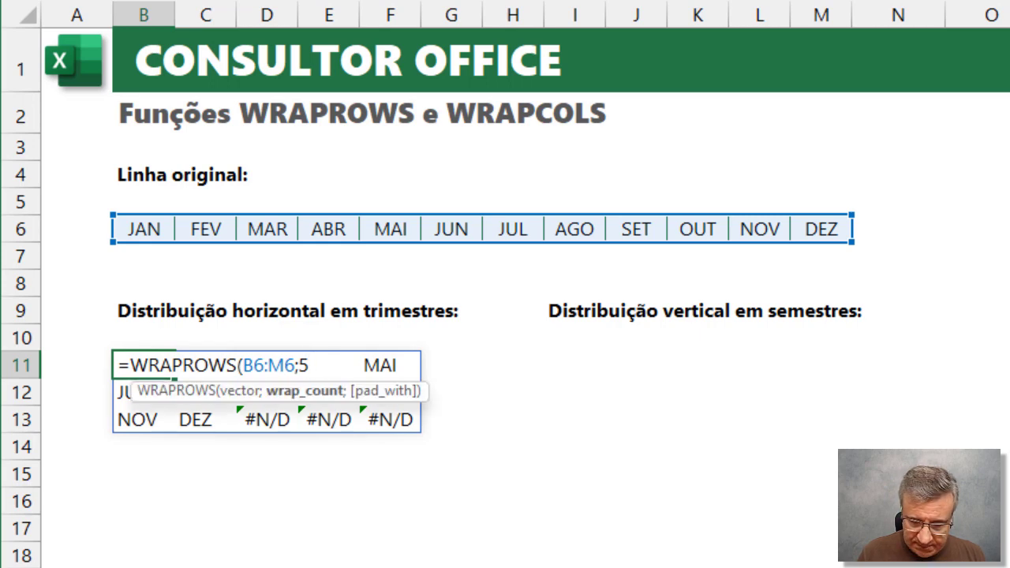
text(;)
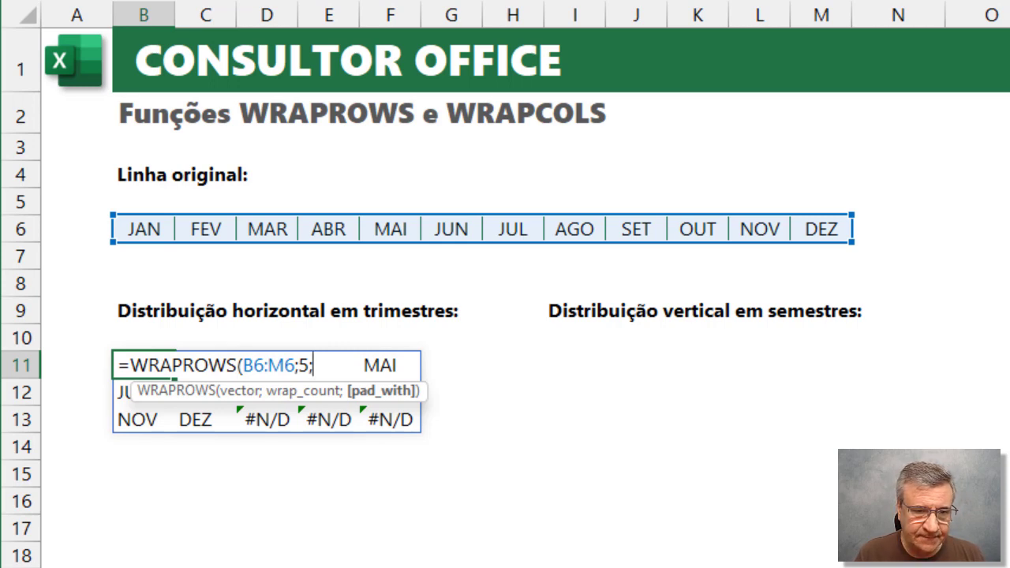
text(""))
key(Return)
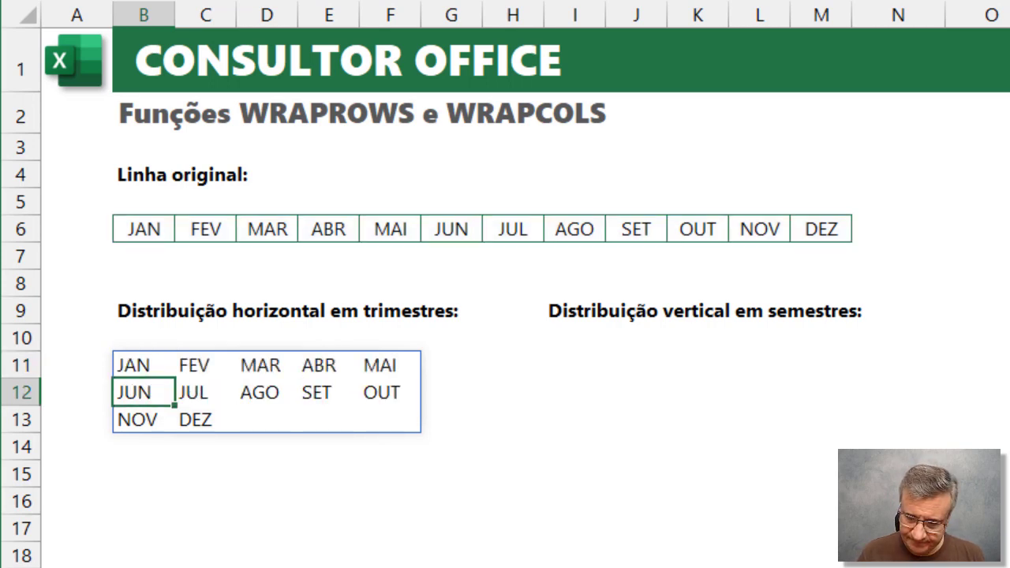
Restore the quarterly distribution in B11 by removing the padding argument and setting the wrap count to 3.
key(Up)
key(F2)
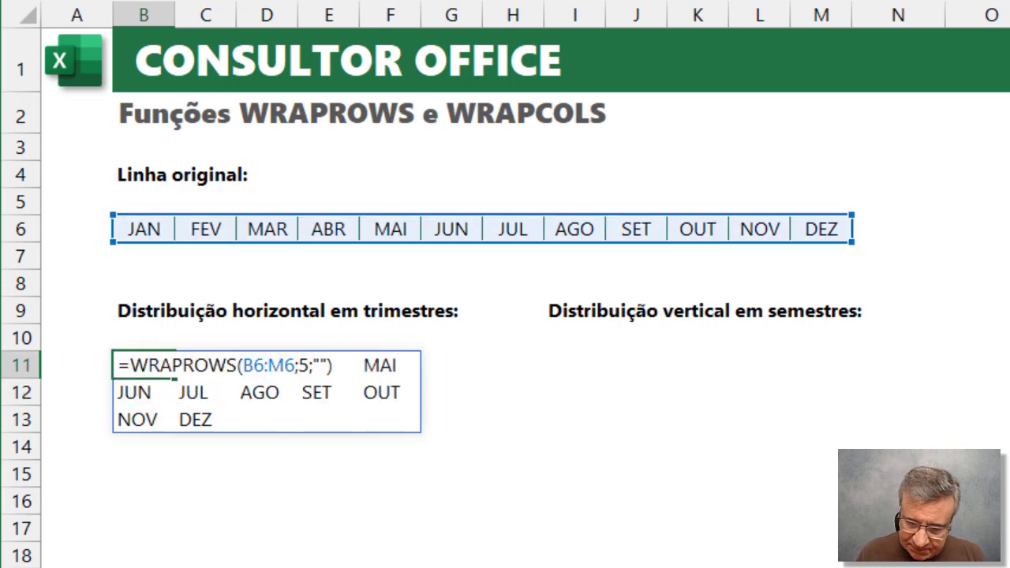
key(BackSpace)
key(BackSpace)
key(BackSpace)
key(BackSpace)
key(BackSpace)
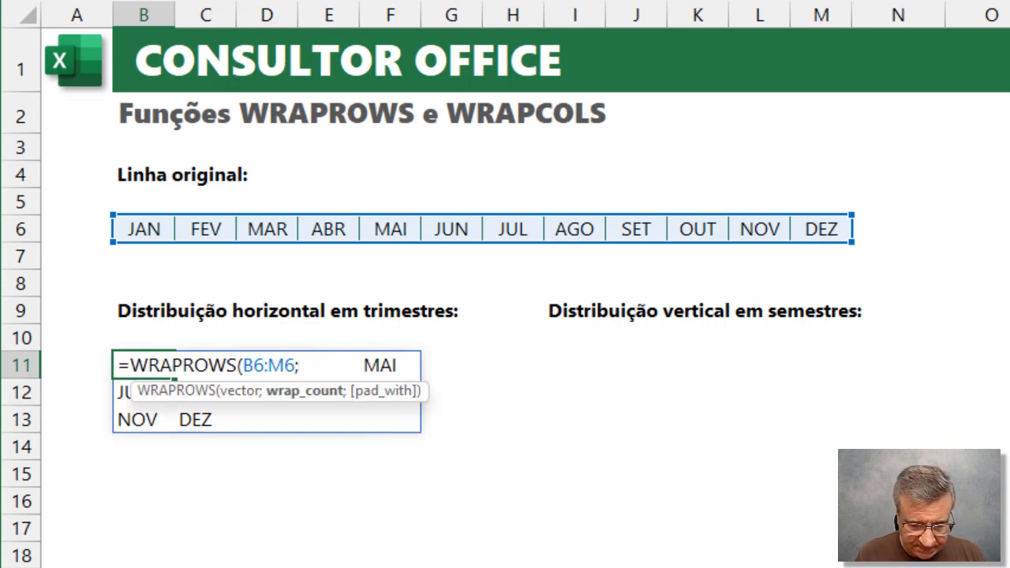
text(3)
key(Return)
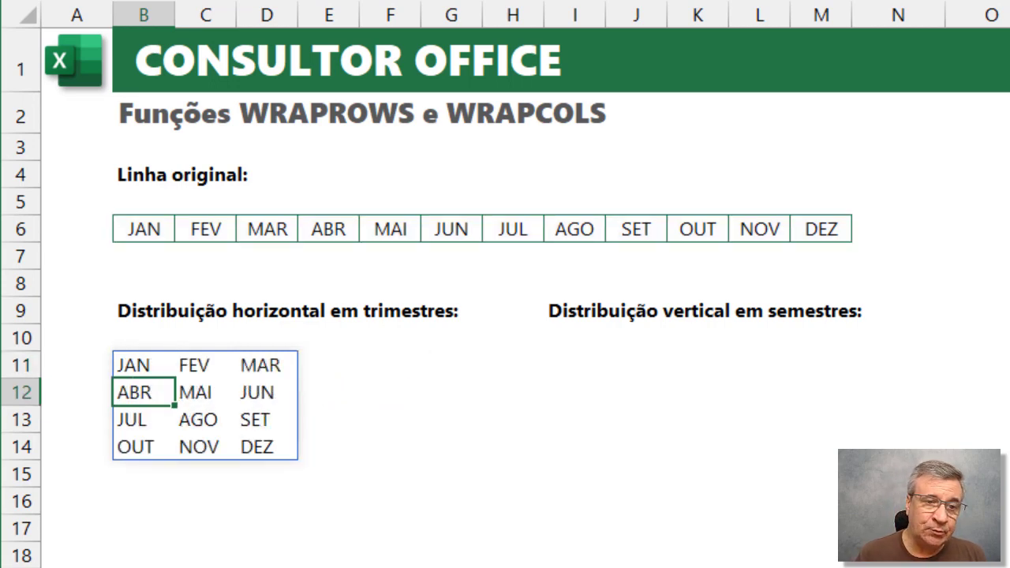
Distribute the original row of months vertically in semesters by entering =WRAPCOLS(B6:M6;6) in I11.
key(Up)
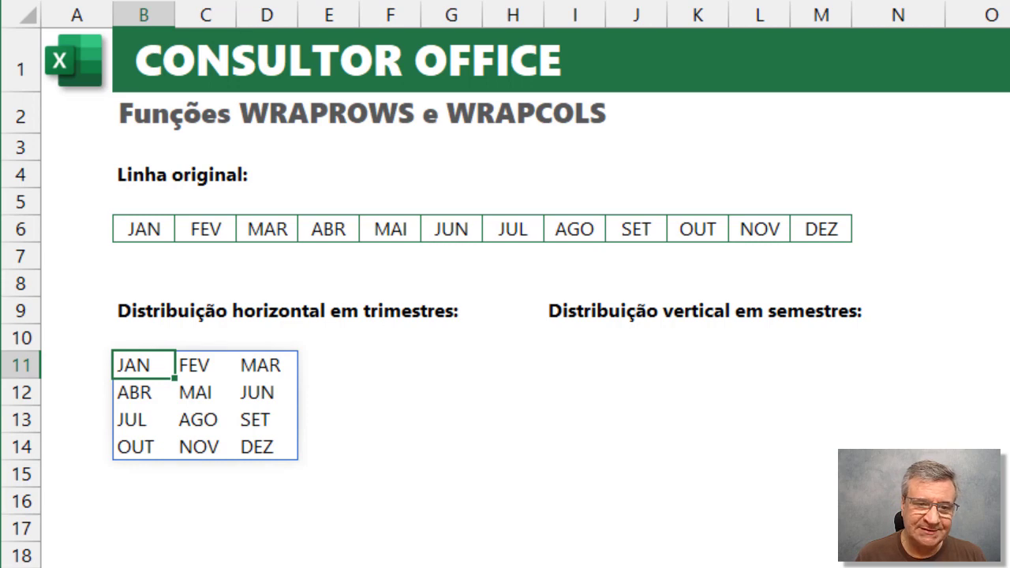
key(Right)
key(Right)
key(Right)
key(Right)
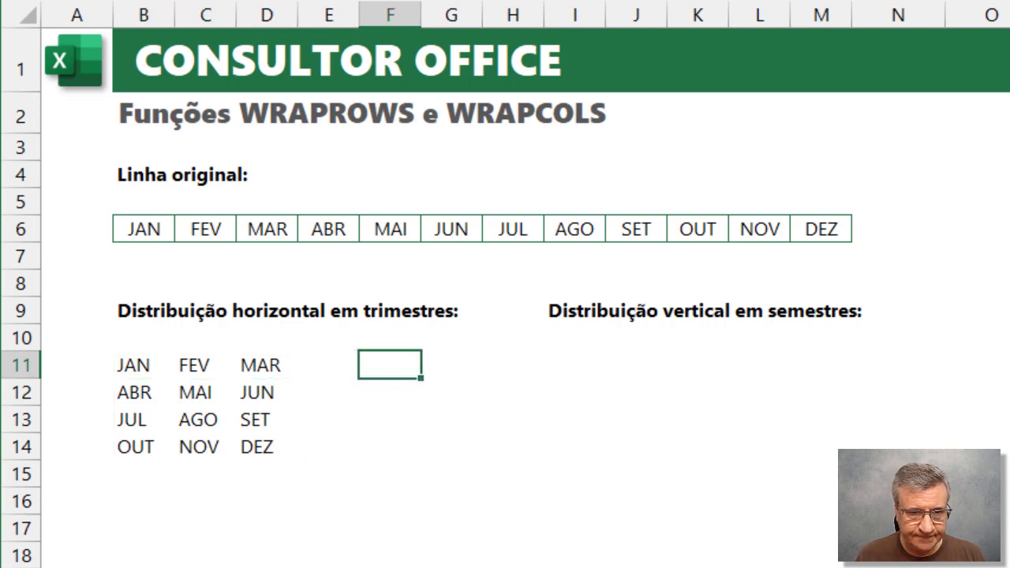
key(Right)
key(Right)
key(Right)
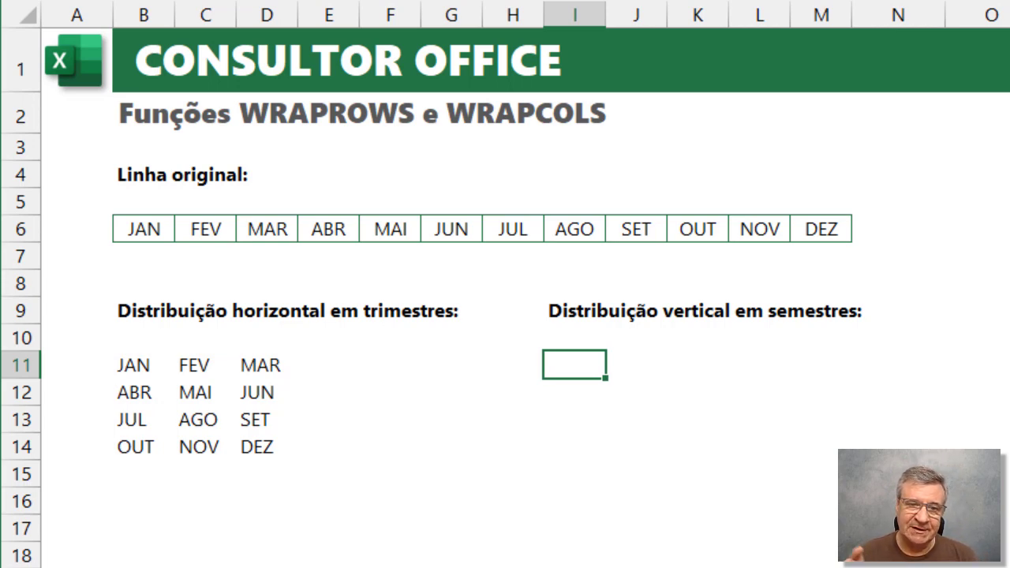
text(=wrap)
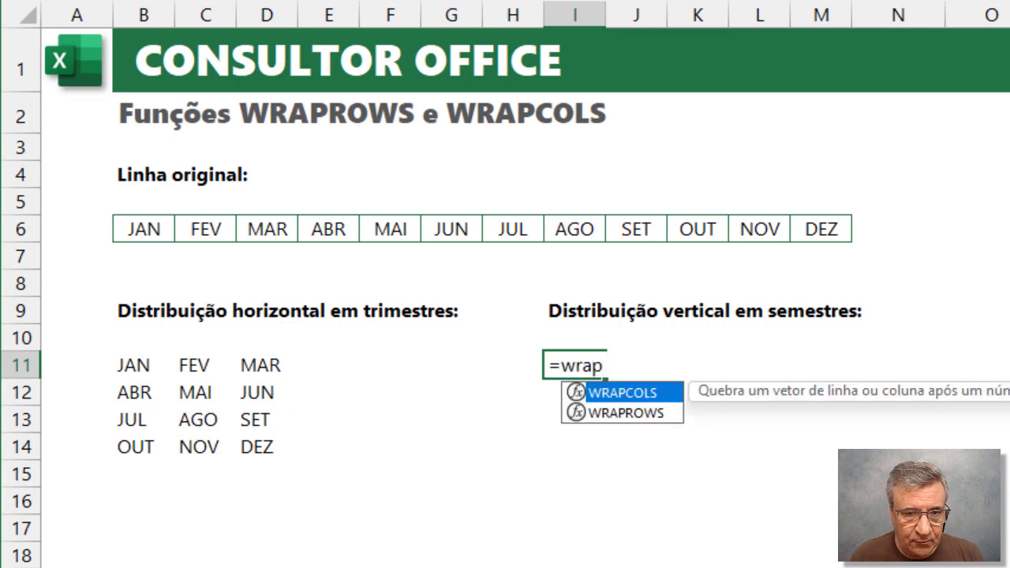
key(Tab)
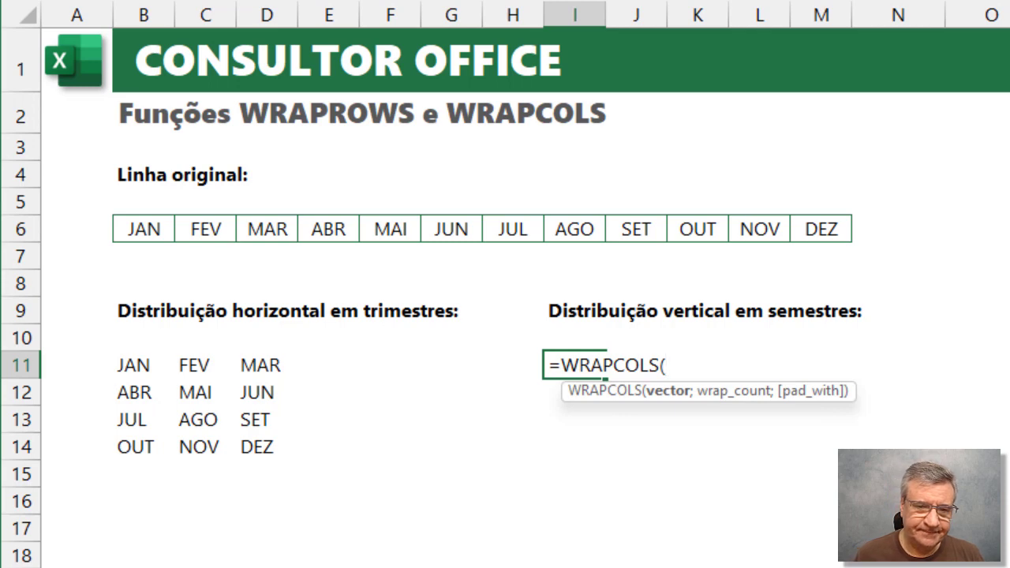
drag(130, 222, 823, 234)
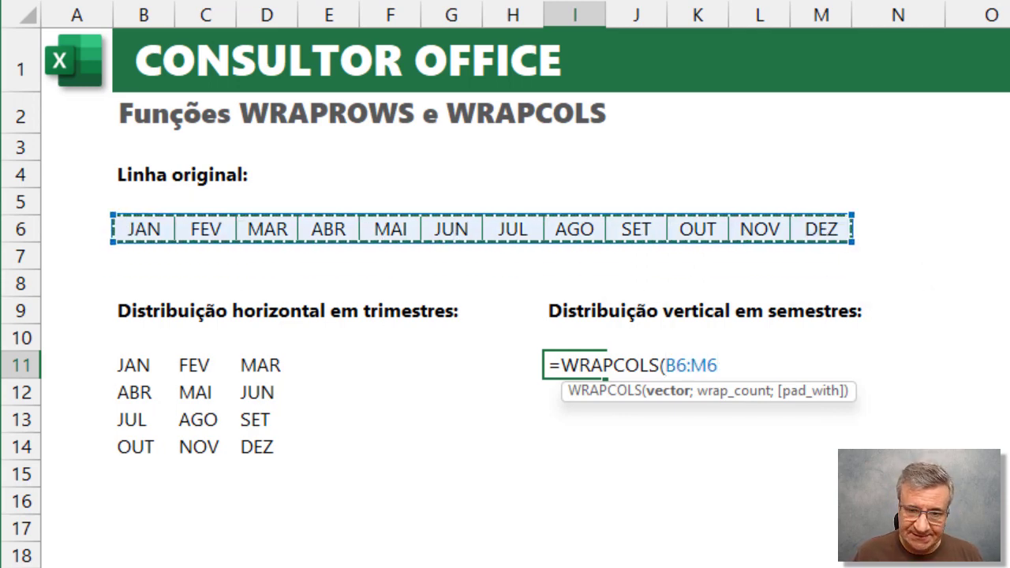
text(;)
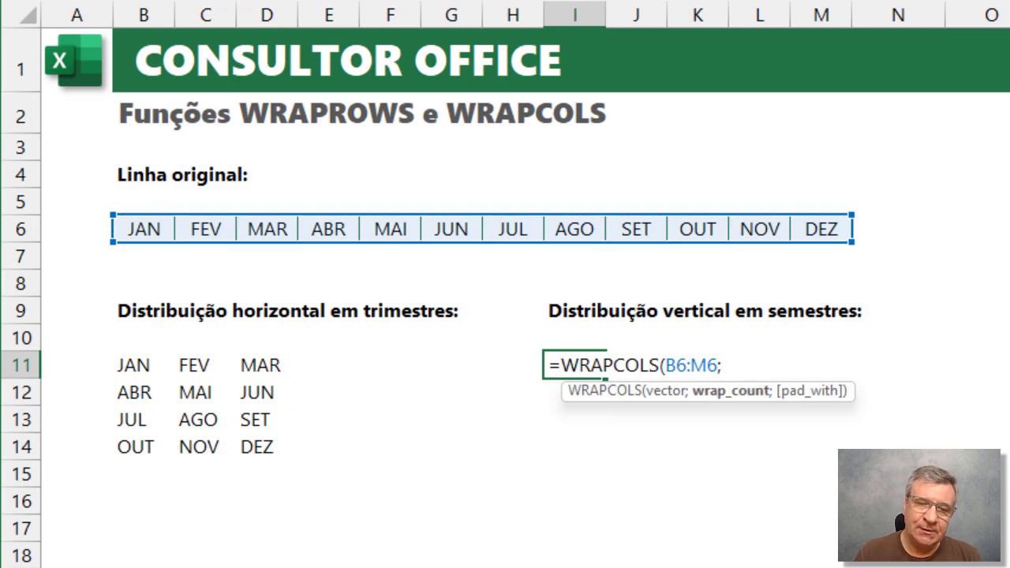
text(6)
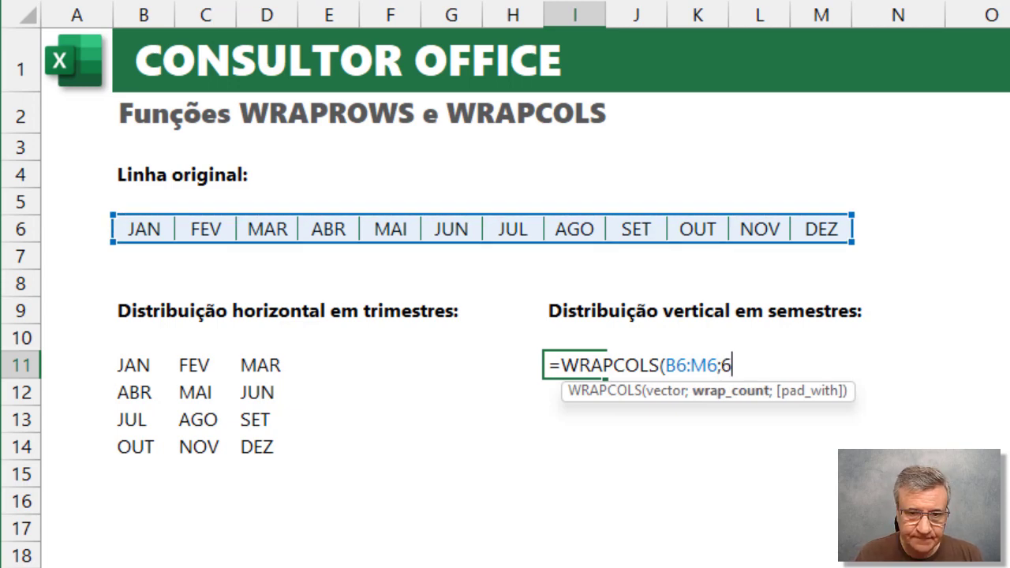
key(Return)
key(Up)
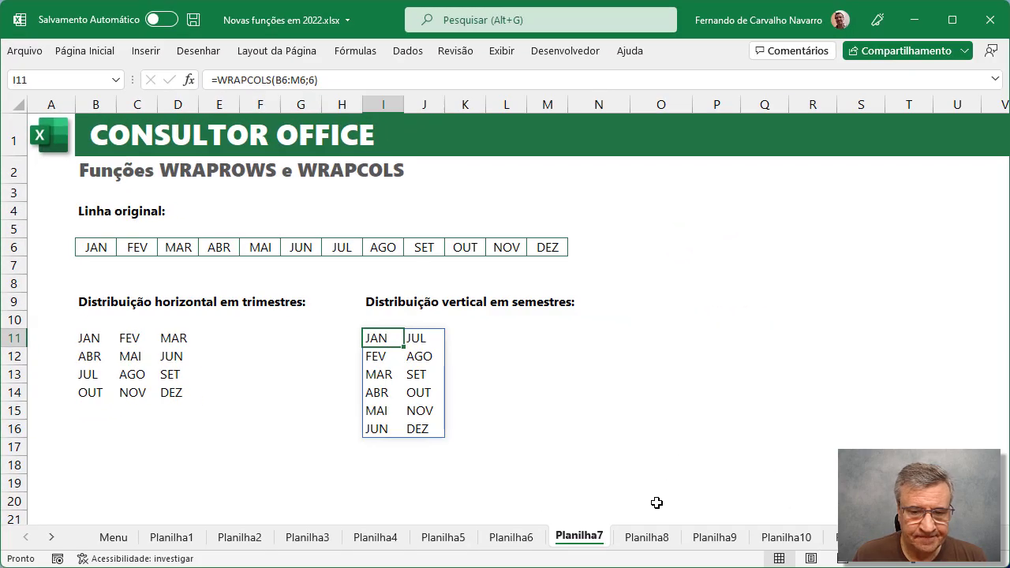
On the Planilha8 sheet, return the first rows of the invoice table by entering =TAKE(B5:G18;J4) in L5.
click(647, 539)
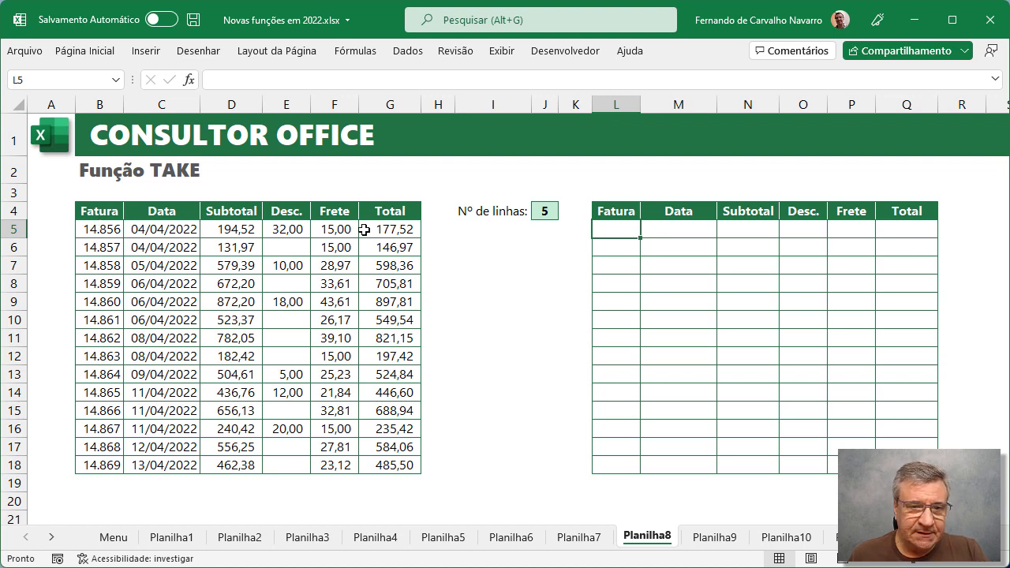
click(544, 209)
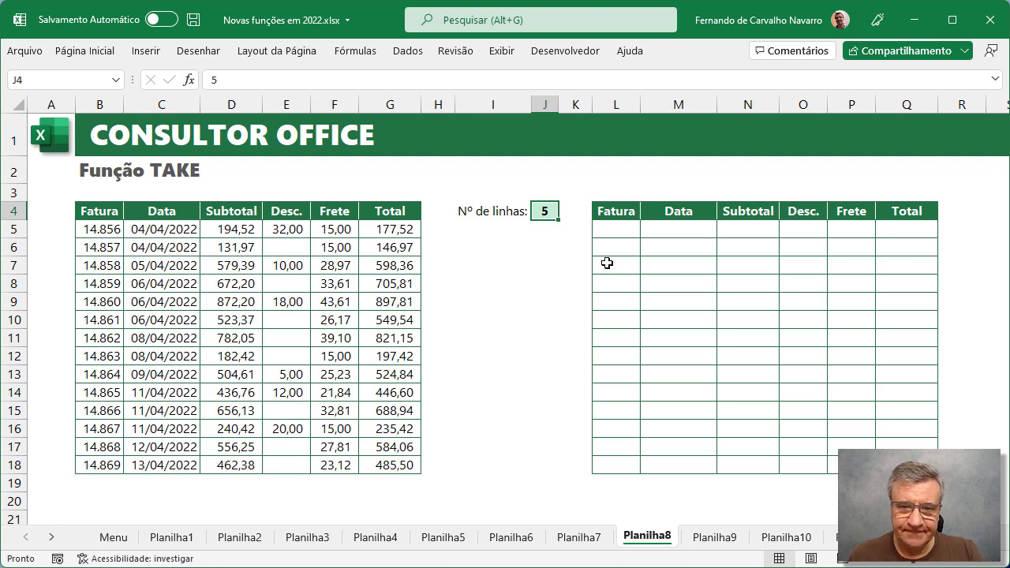
click(616, 229)
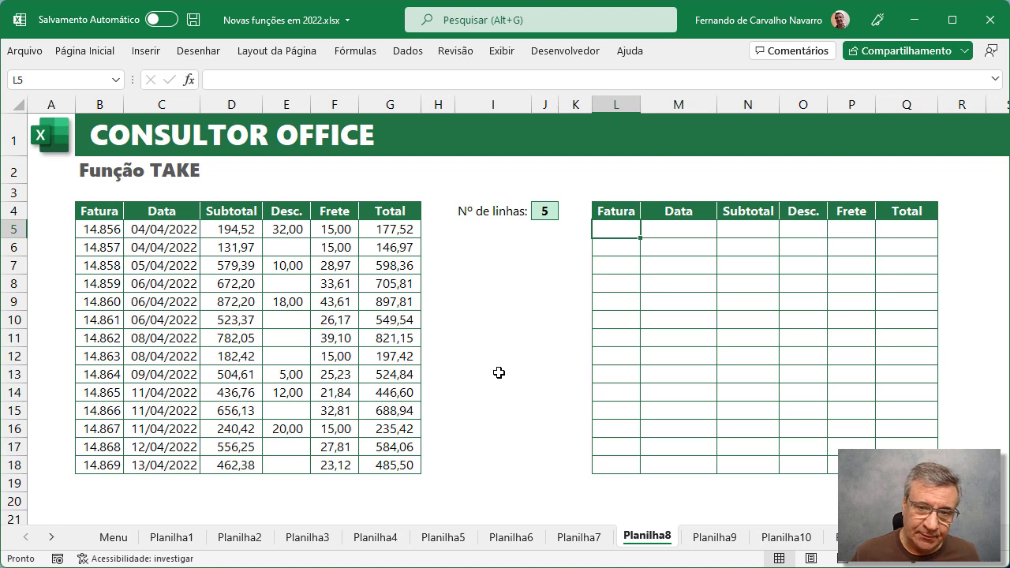
text(=take)
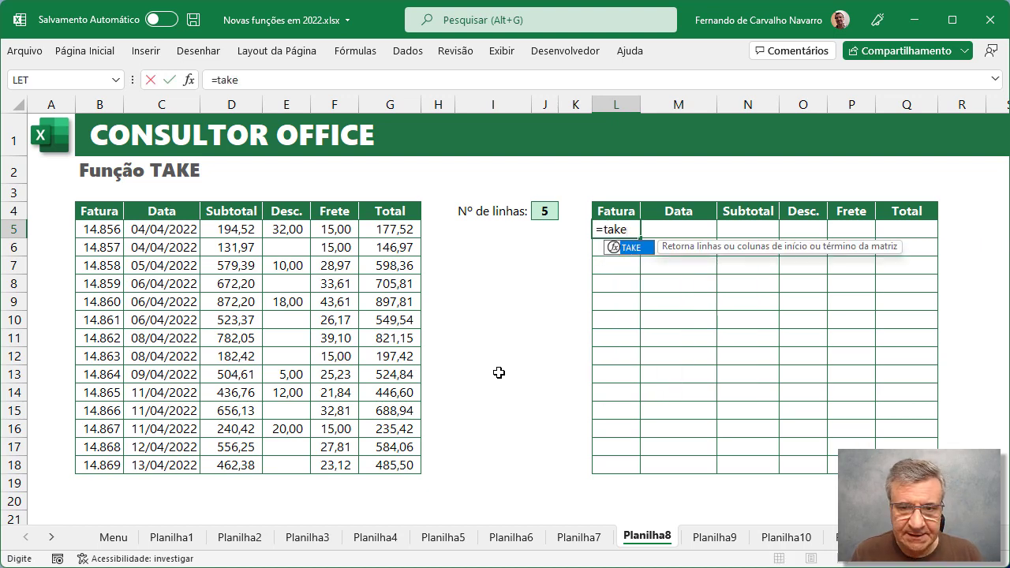
key(Tab)
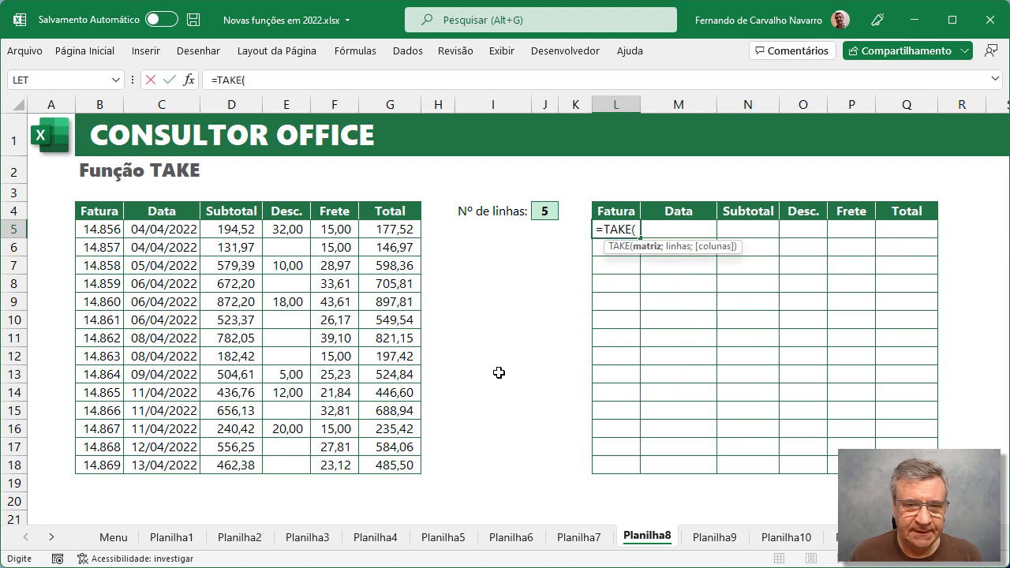
click(96, 230)
drag(96, 230, 401, 465)
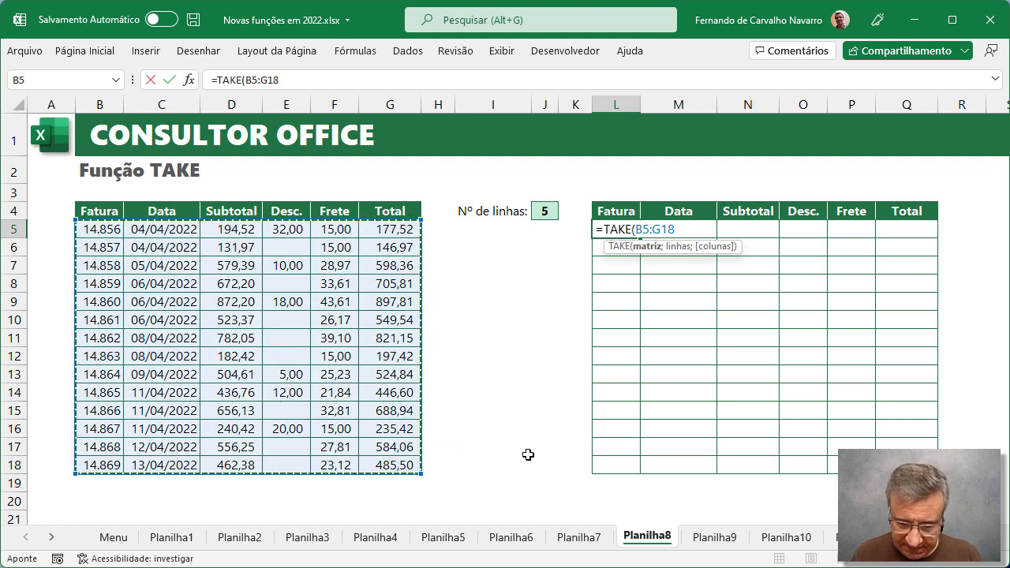
text(;)
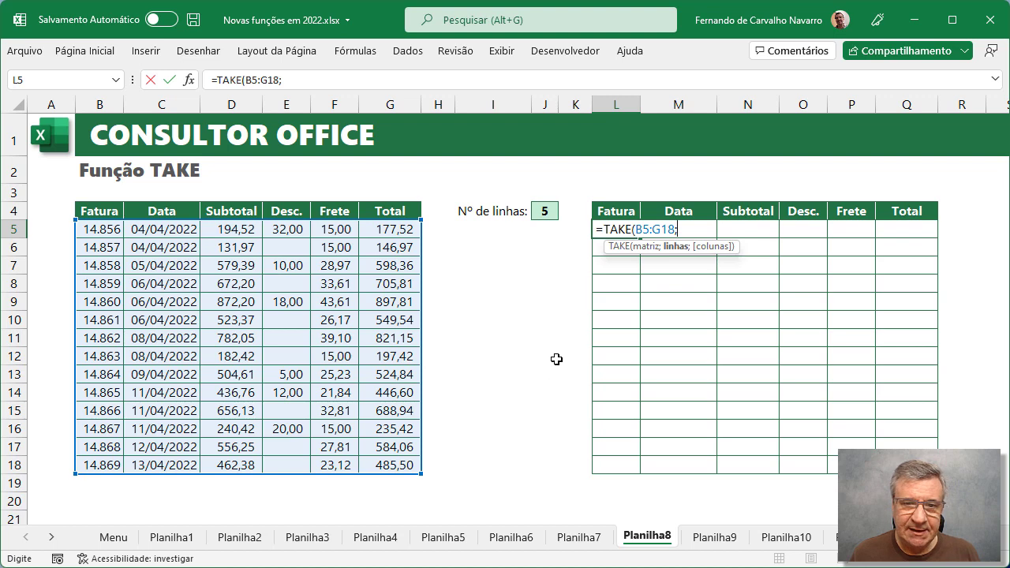
click(545, 210)
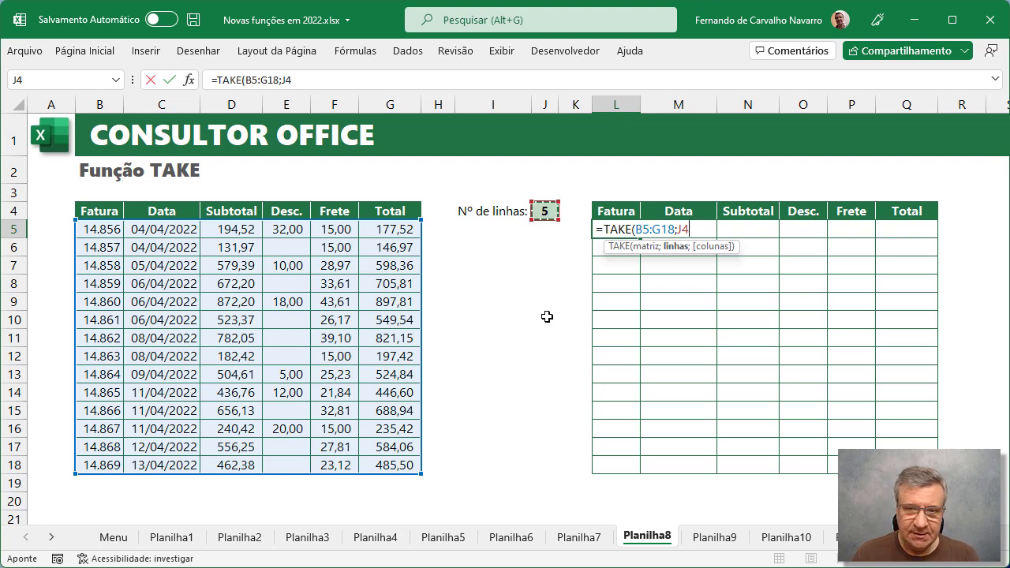
key(Return)
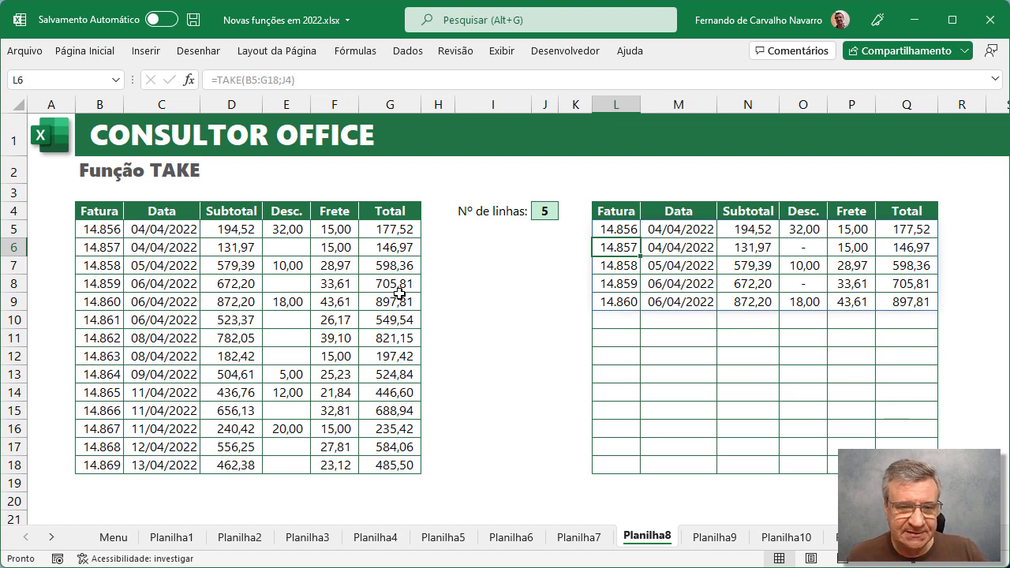
Set the number of rows in J4 to -5 and compare the TAKE result with the source table's last five rows.
click(537, 217)
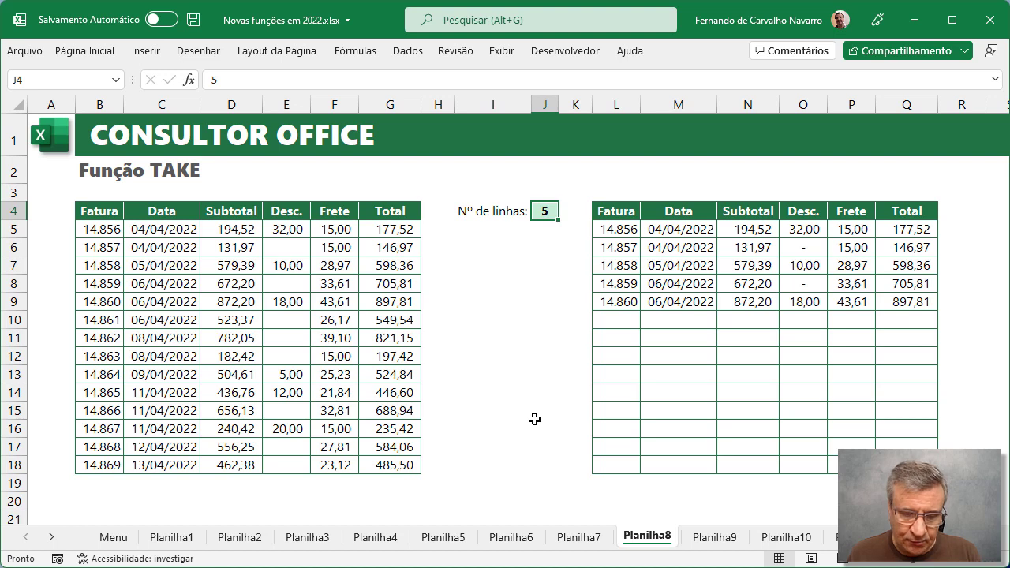
key(F2)
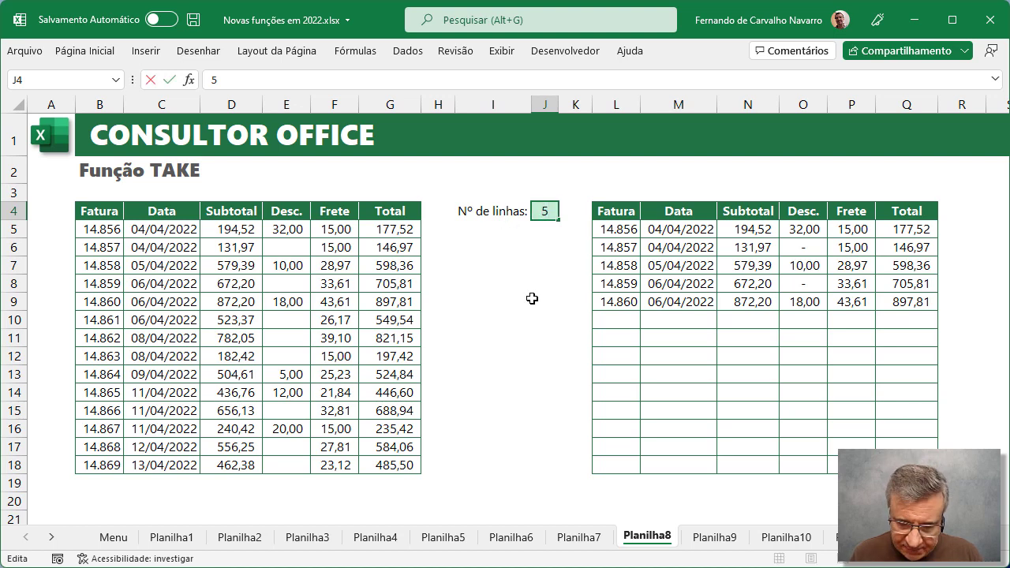
key(Home)
text(-)
key(Return)
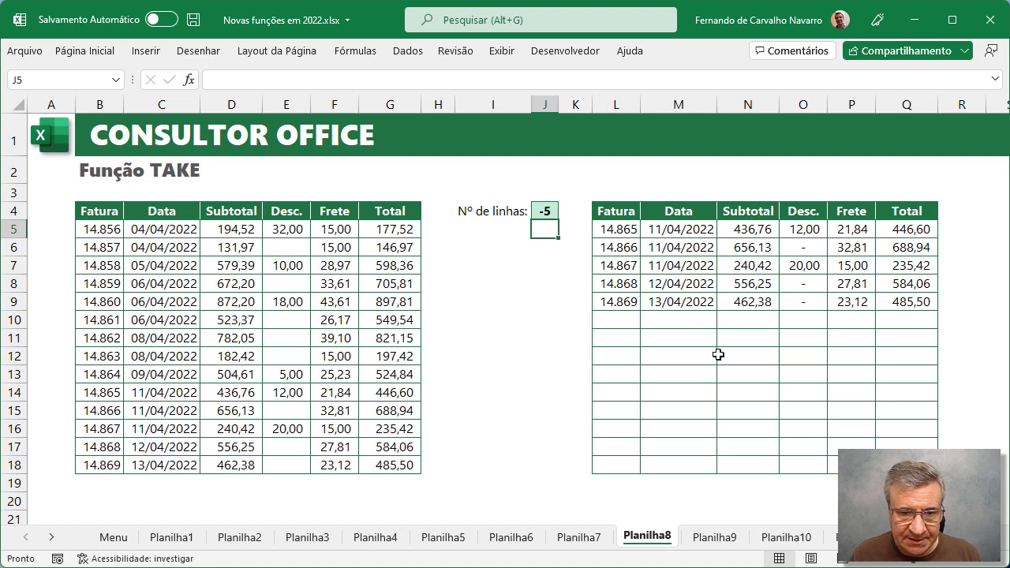
drag(106, 397, 383, 465)
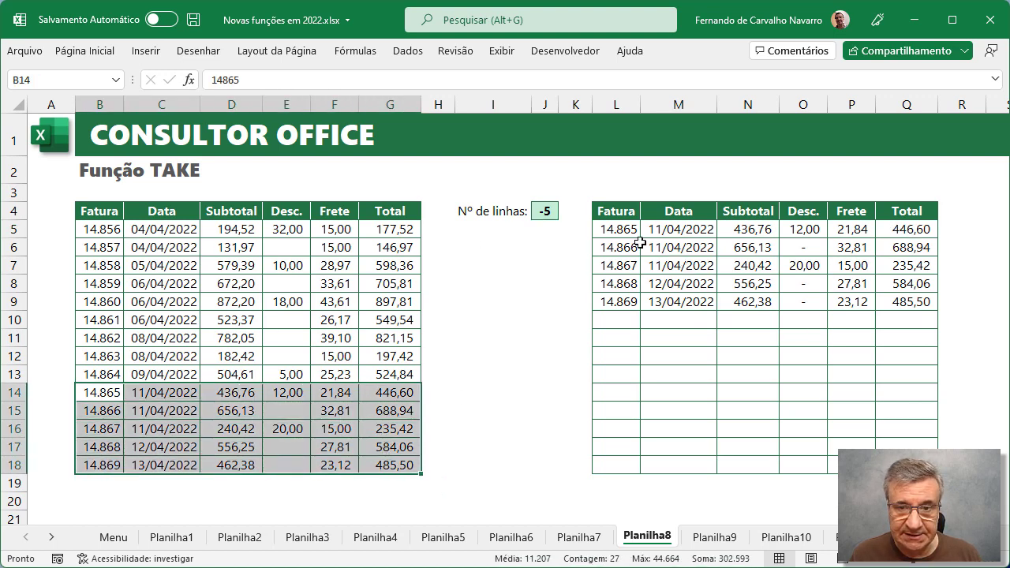
In the TAKE formula in L5, nest the CLASSIFICARPOR function around the B5:G18 array.
click(616, 229)
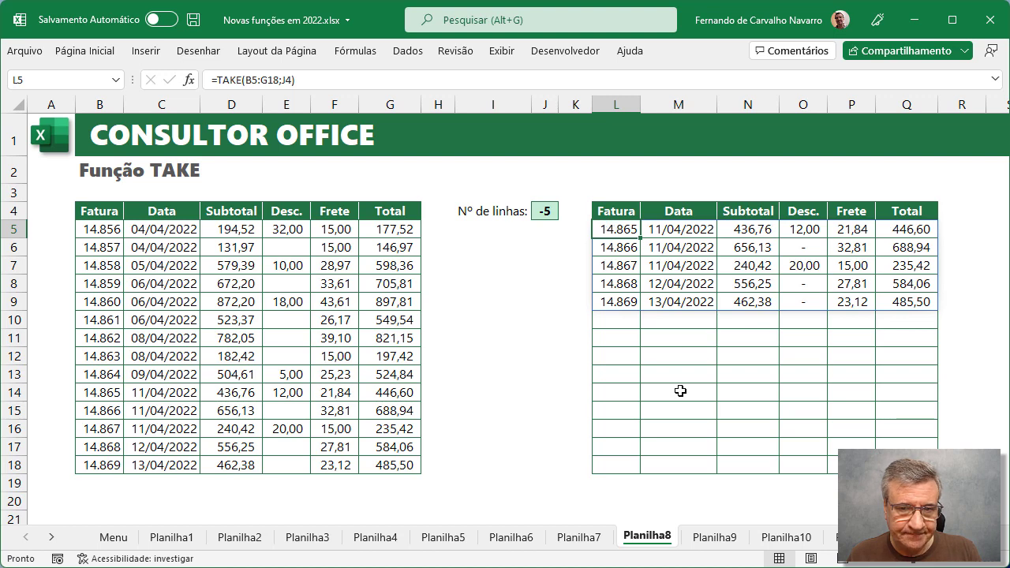
key(F2)
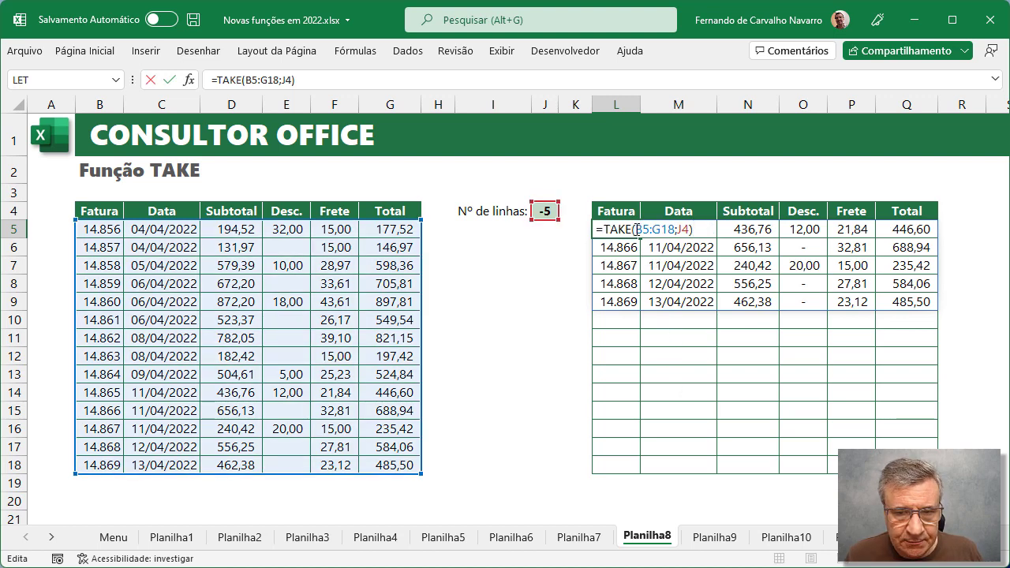
drag(638, 229, 674, 229)
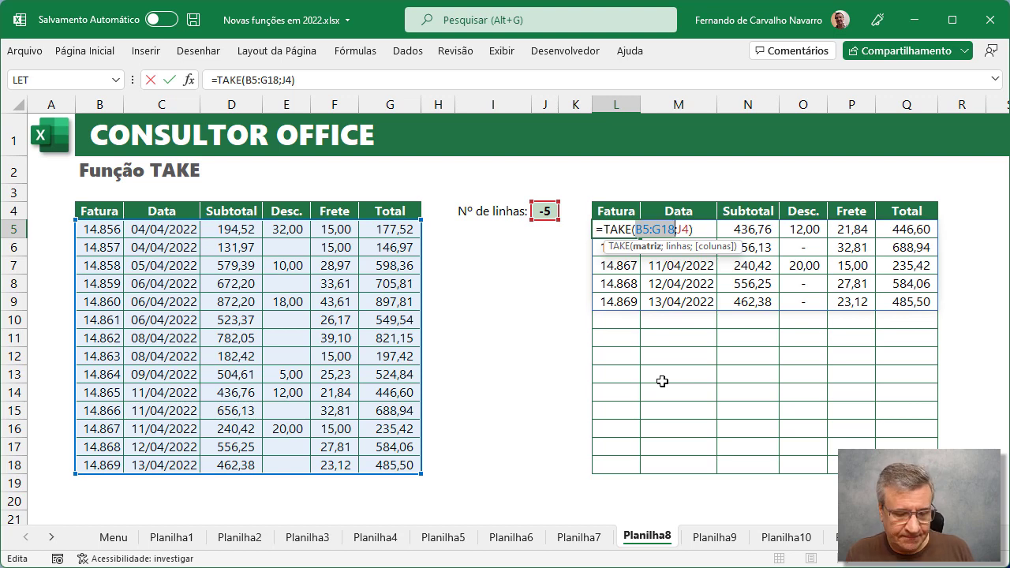
click(635, 229)
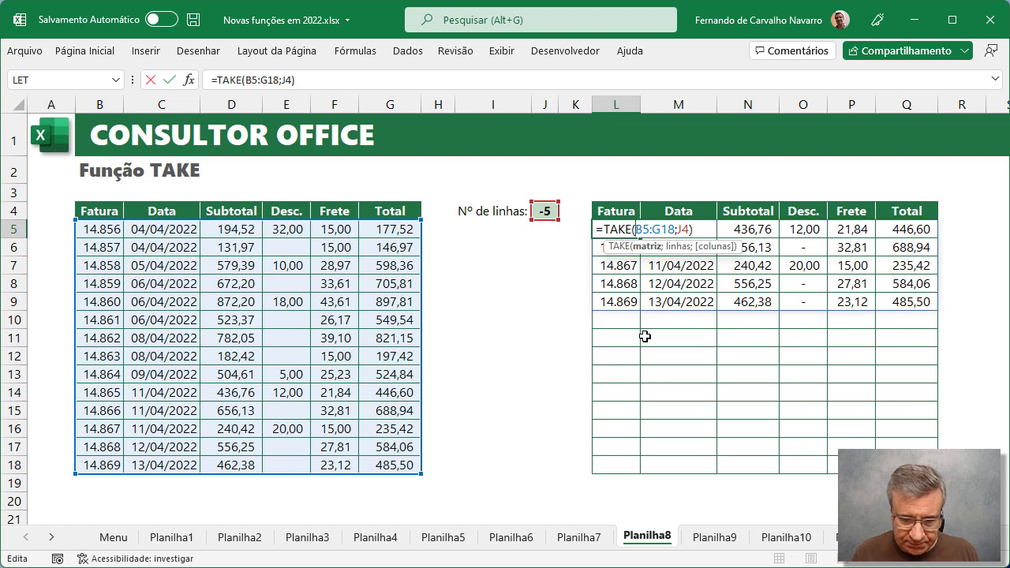
text(CLASS)
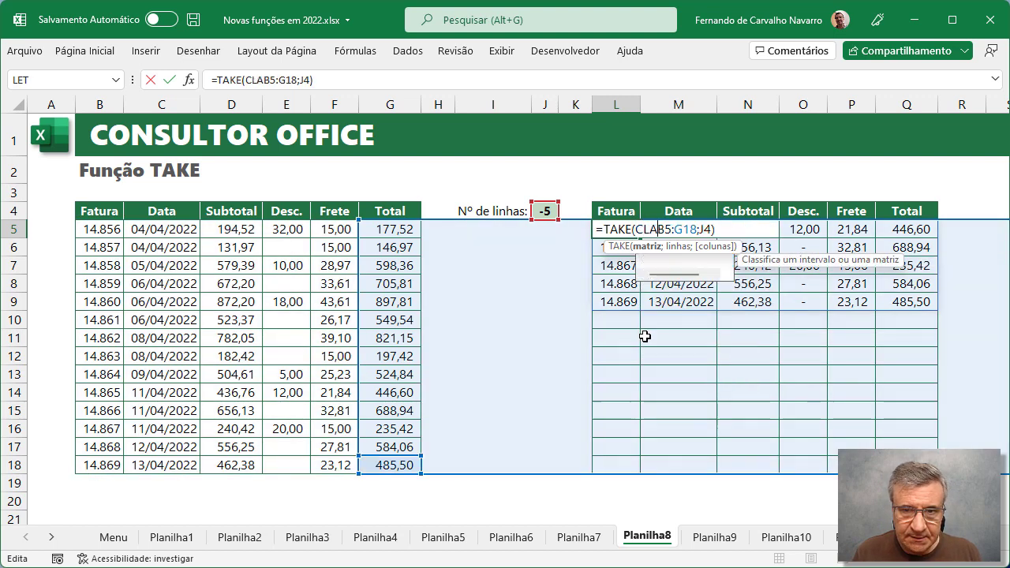
text(SIFA)
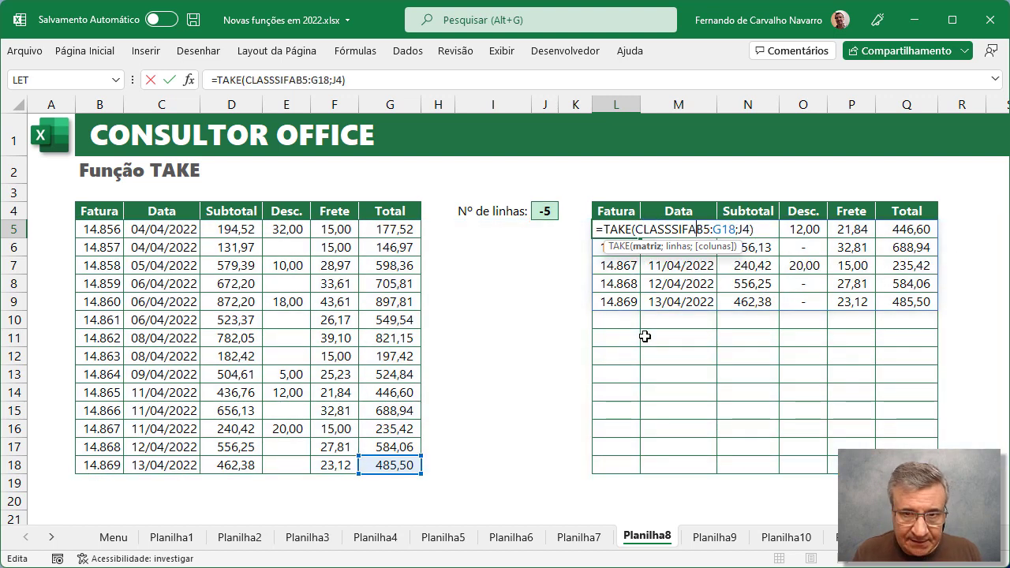
key(BackSpace)
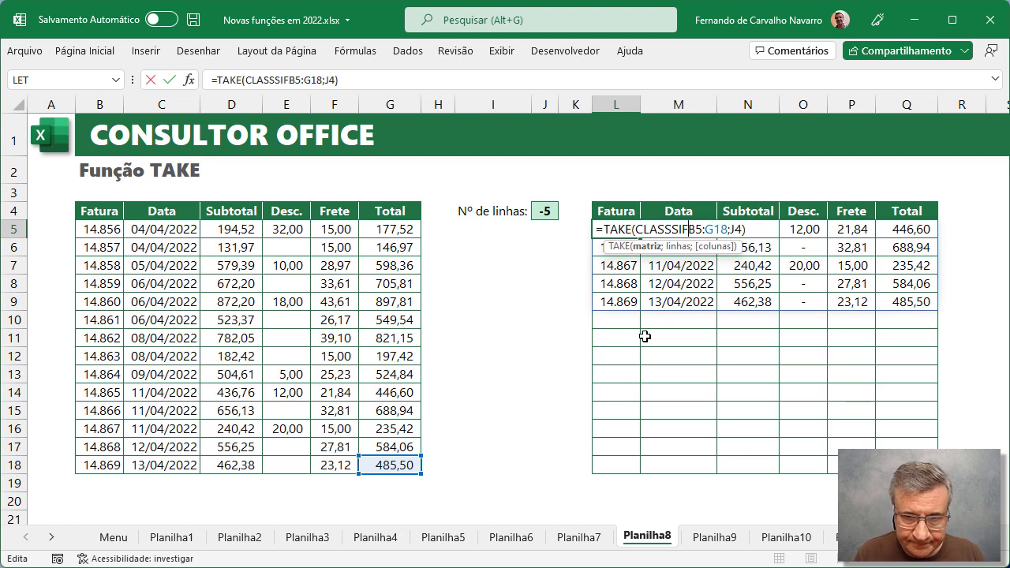
key(BackSpace)
key(BackSpace)
key(BackSpace)
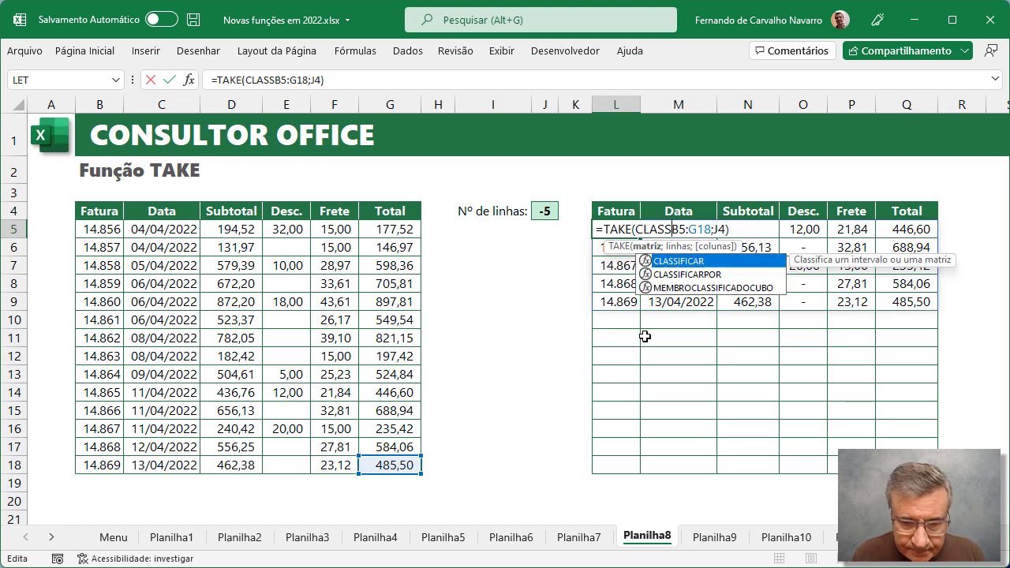
text(IFICARPOR)
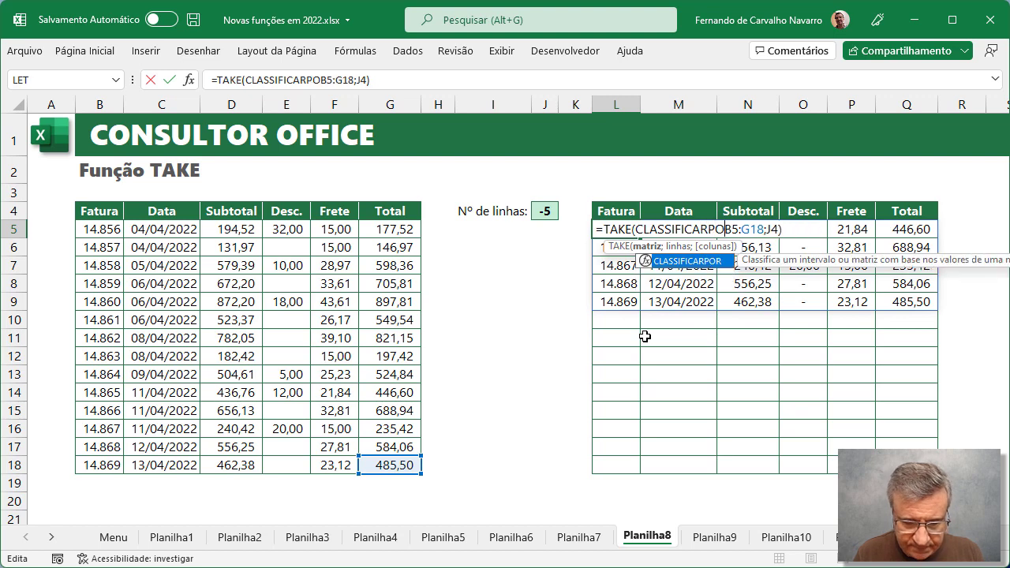
text(()
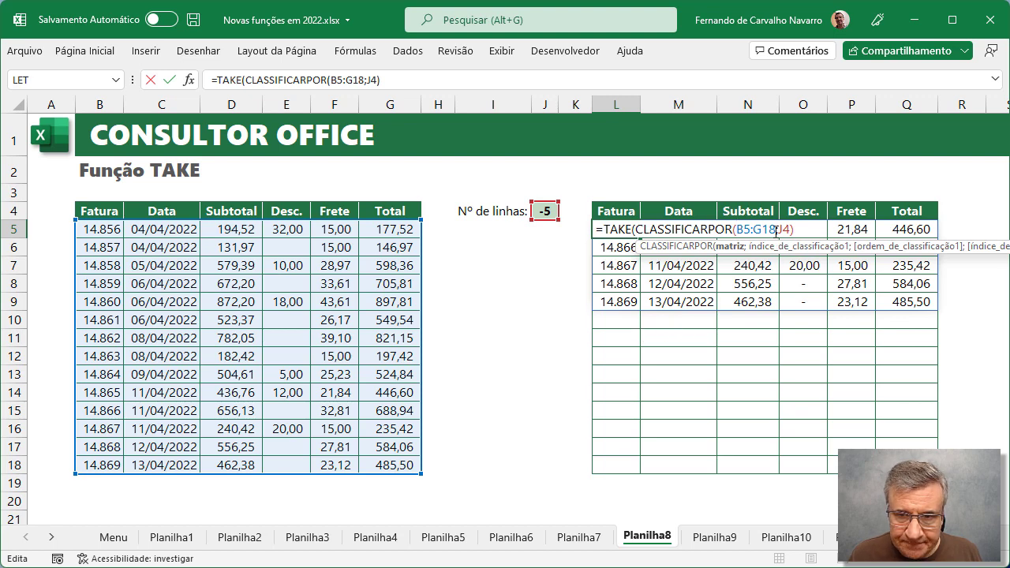
Complete L5 as =TAKE(CLASSIFICARPOR(B5:G18;G5:G18;-1);J4) to sort the invoices by total in descending order.
text(;)
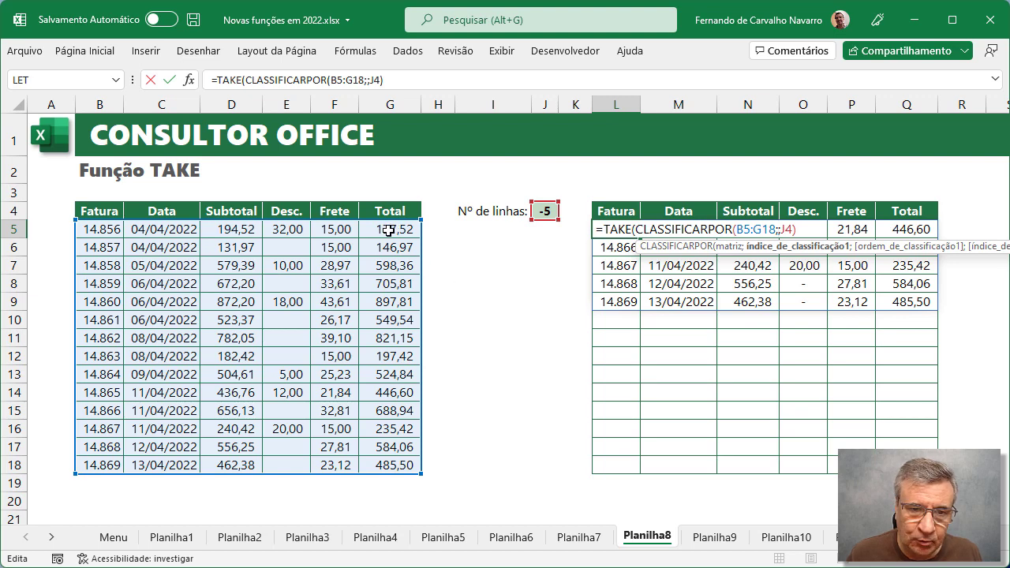
drag(396, 228, 387, 465)
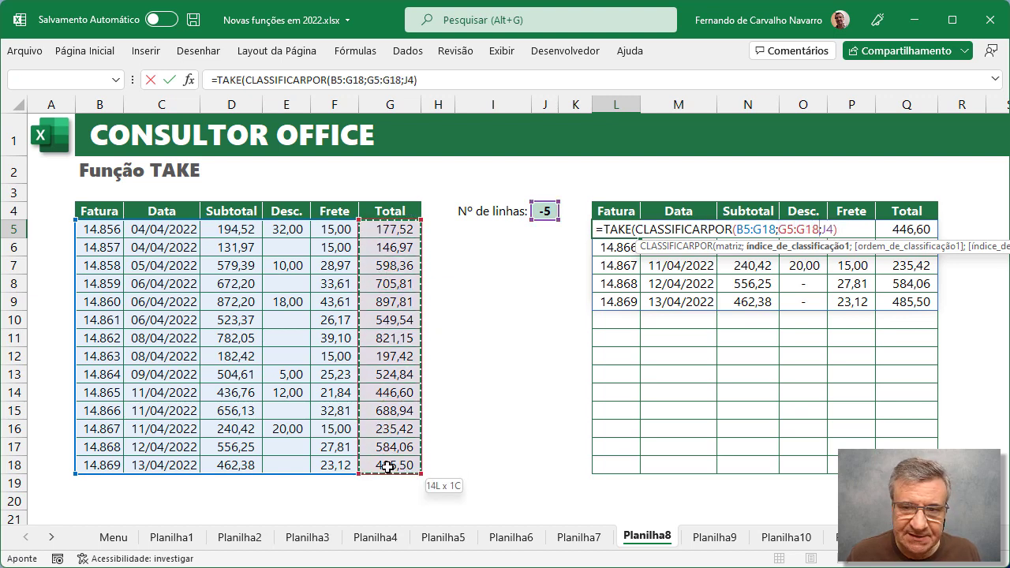
text(;)
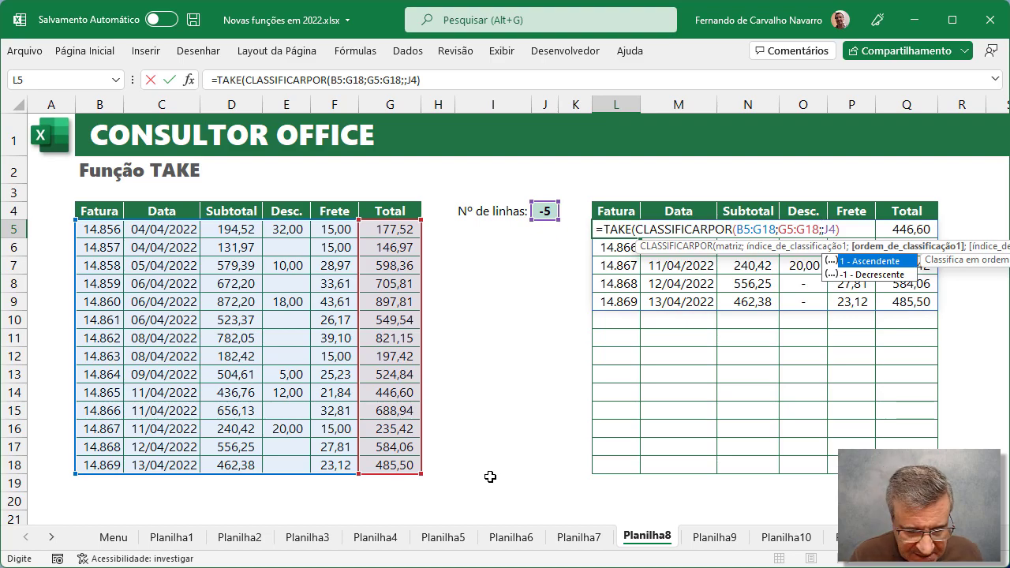
text(-1))
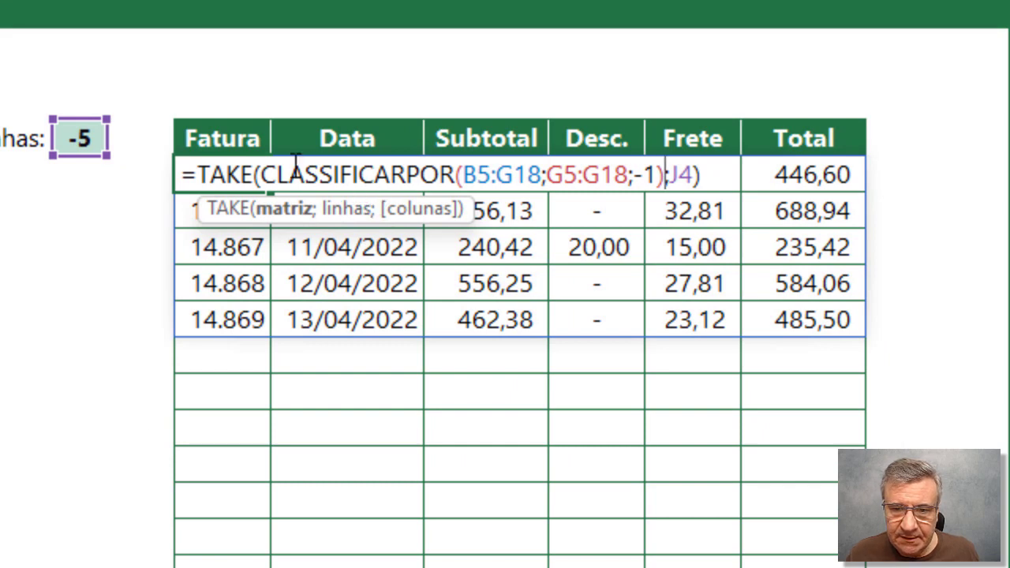
drag(261, 175, 666, 179)
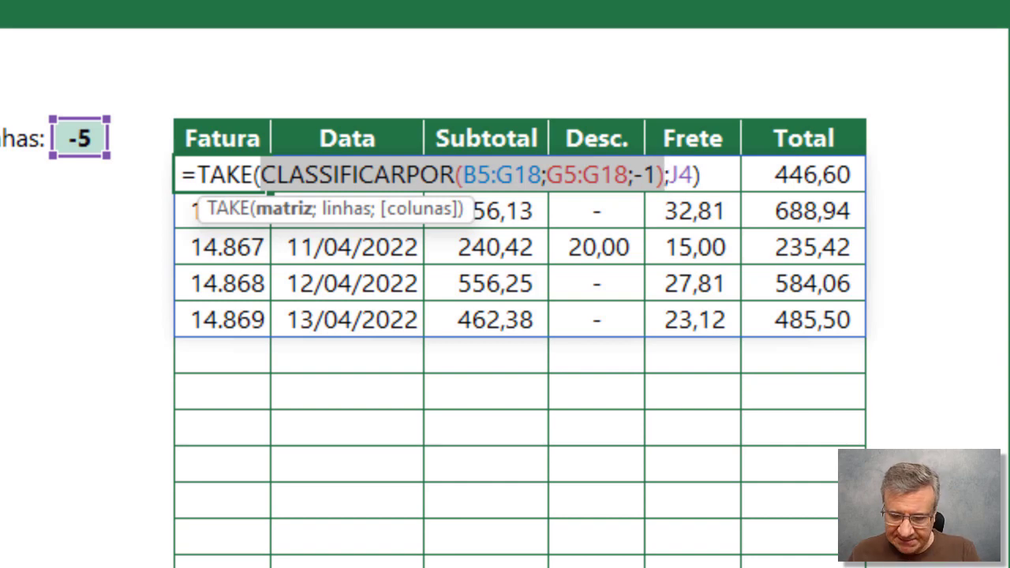
key(Return)
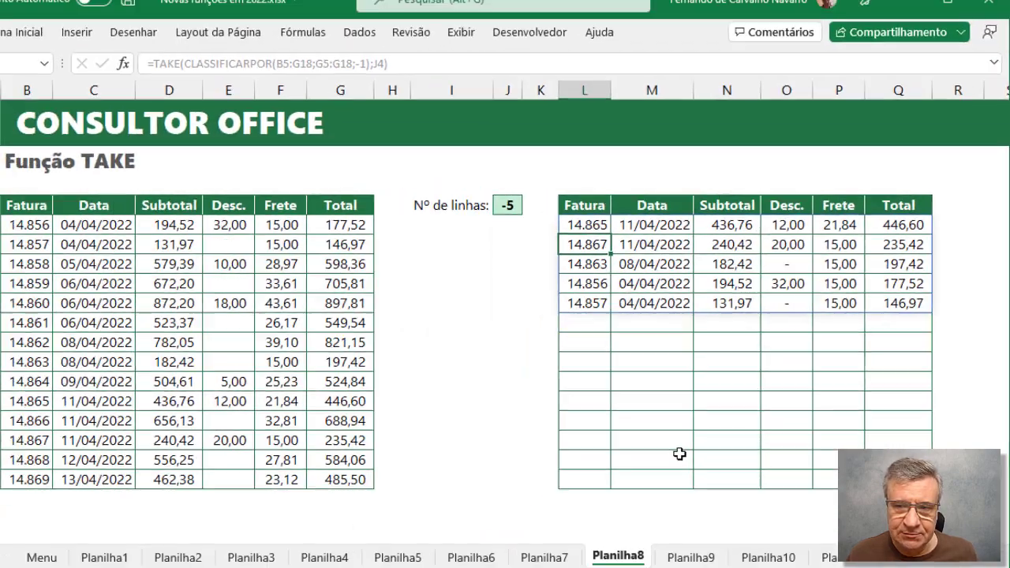
key(Up)
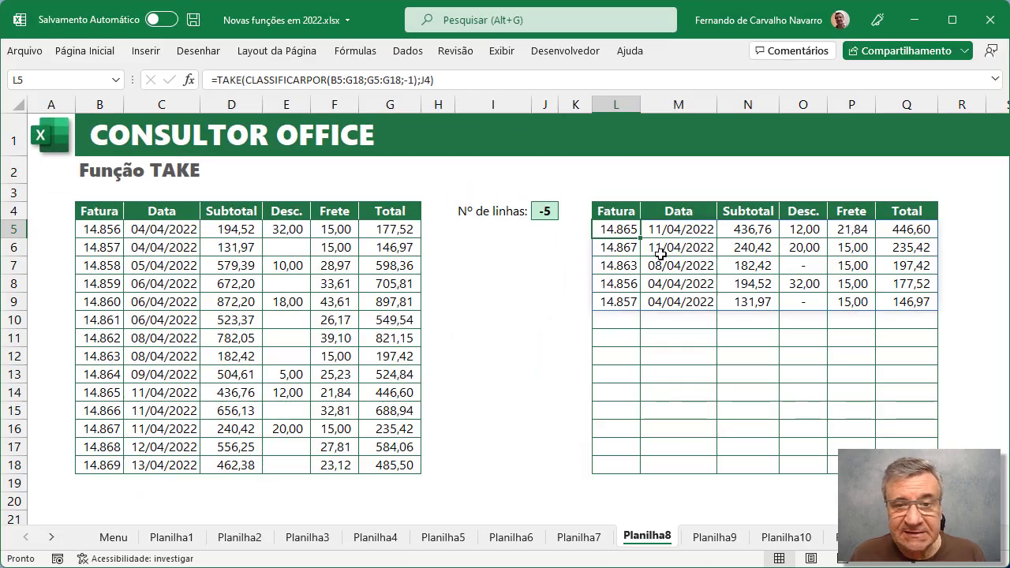
Set the number of rows in J4 to 5 to return the invoices with the highest totals.
click(546, 210)
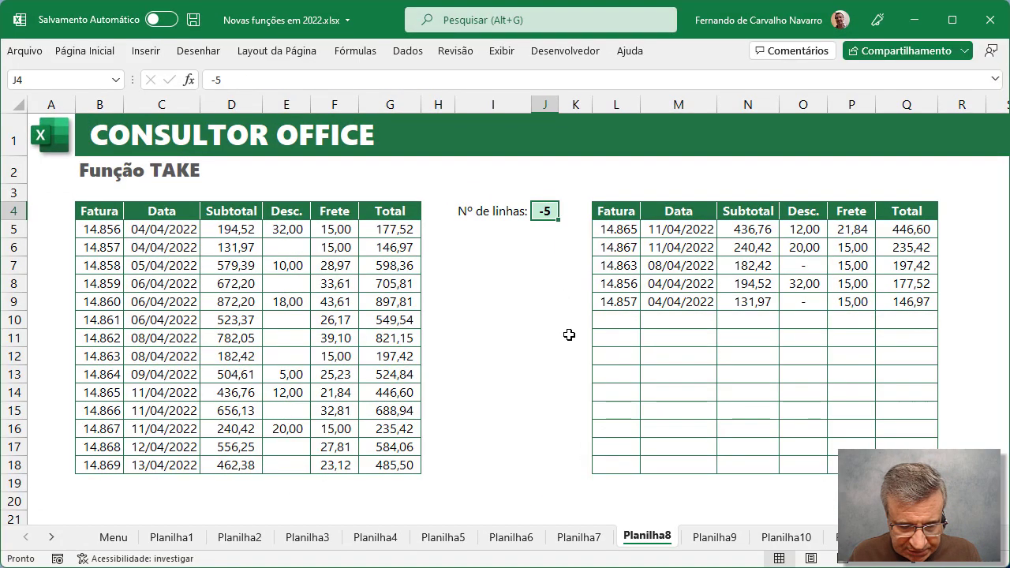
text(5)
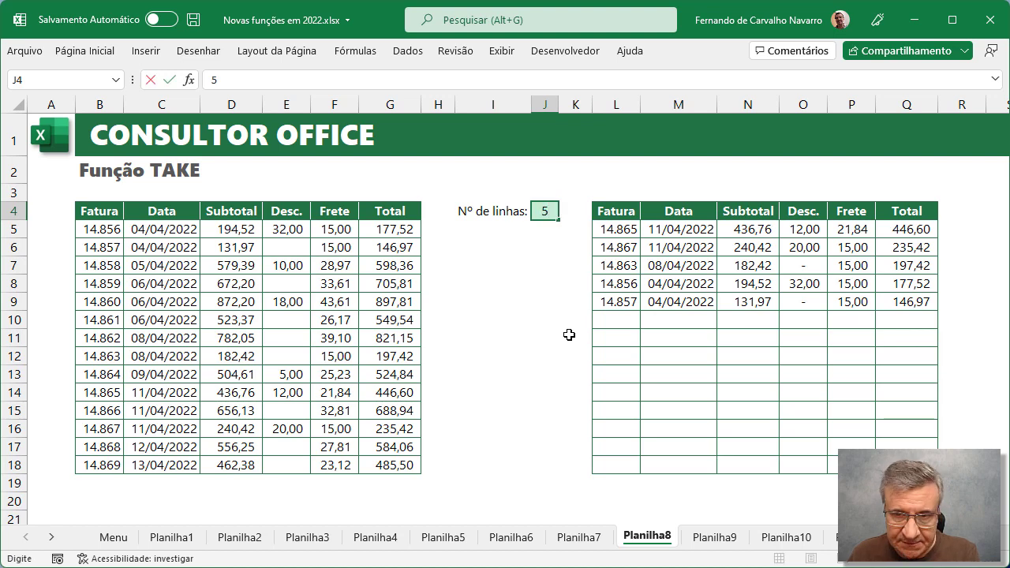
key(ctrl+Return)
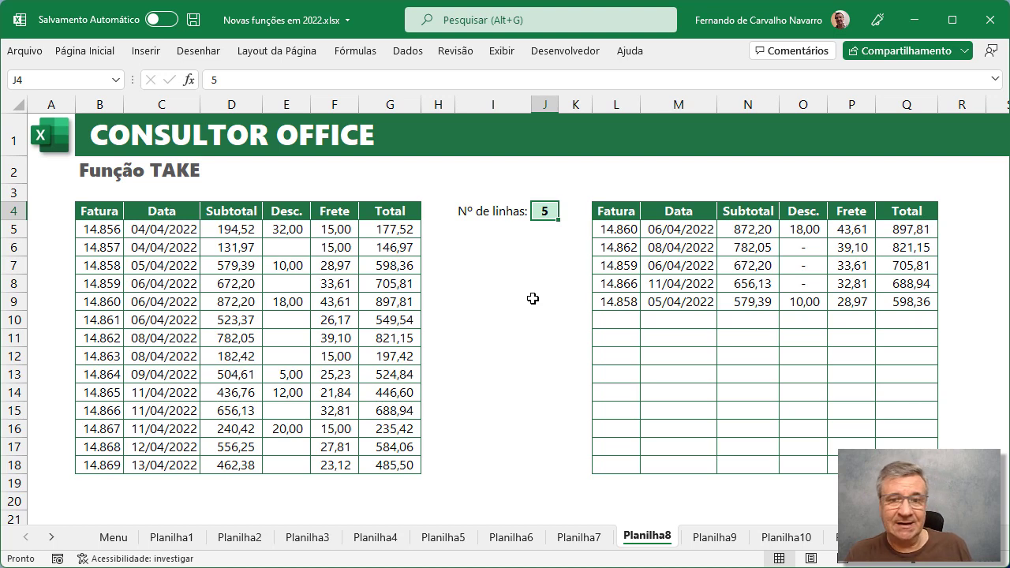
On the Planilha9 sheet, enter =DESCARTAR(B5:G18;J4) in L5 and highlight the source table's first five rows as the discarded ones.
click(715, 537)
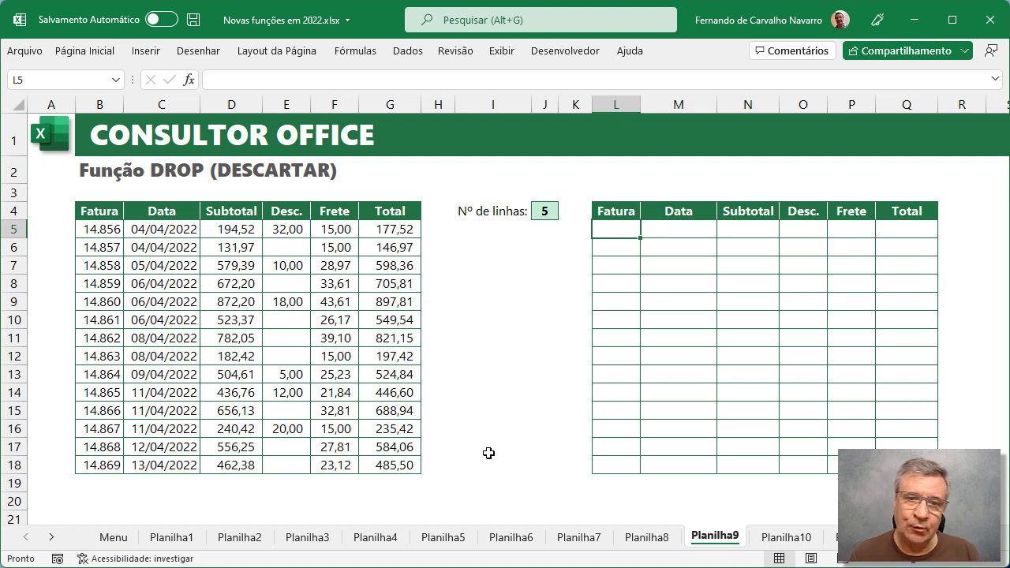
text(=)
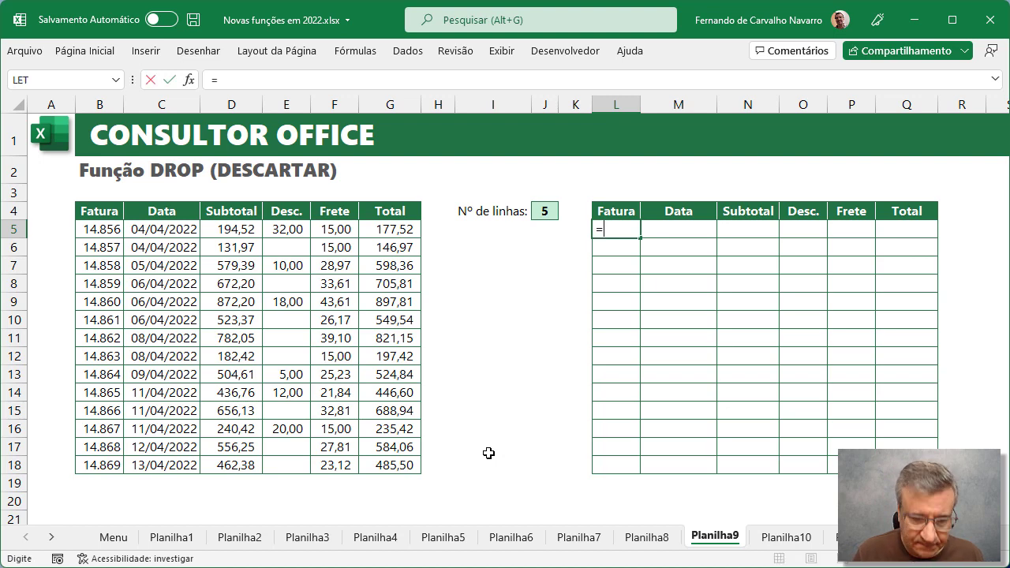
text(DESC)
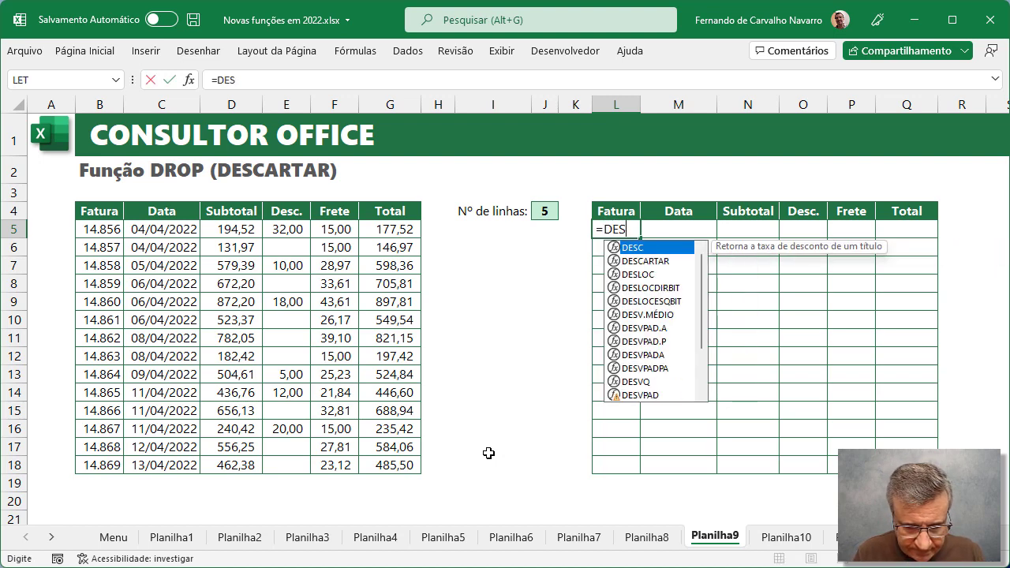
key(Down)
key(Tab)
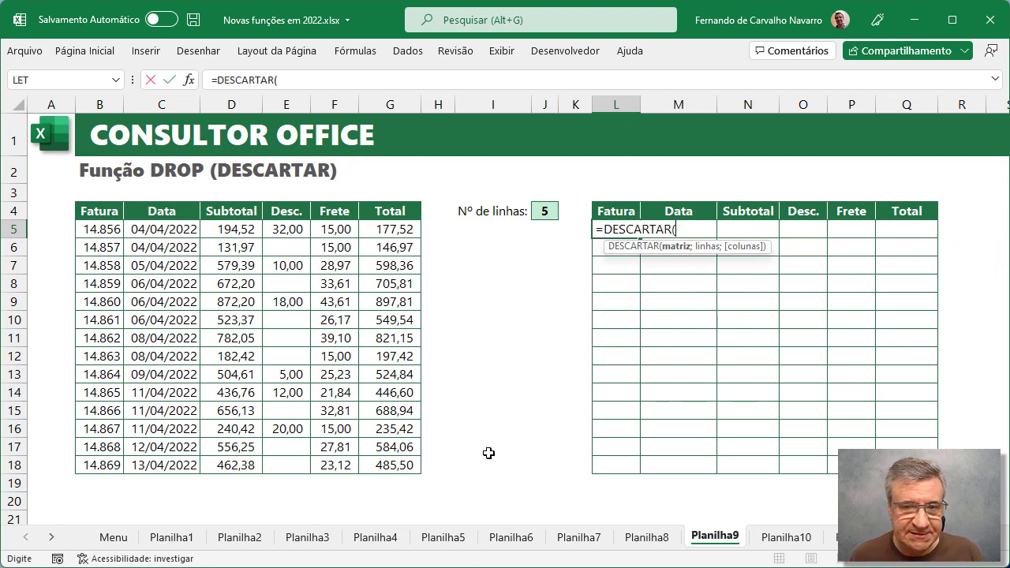
drag(100, 229, 369, 457)
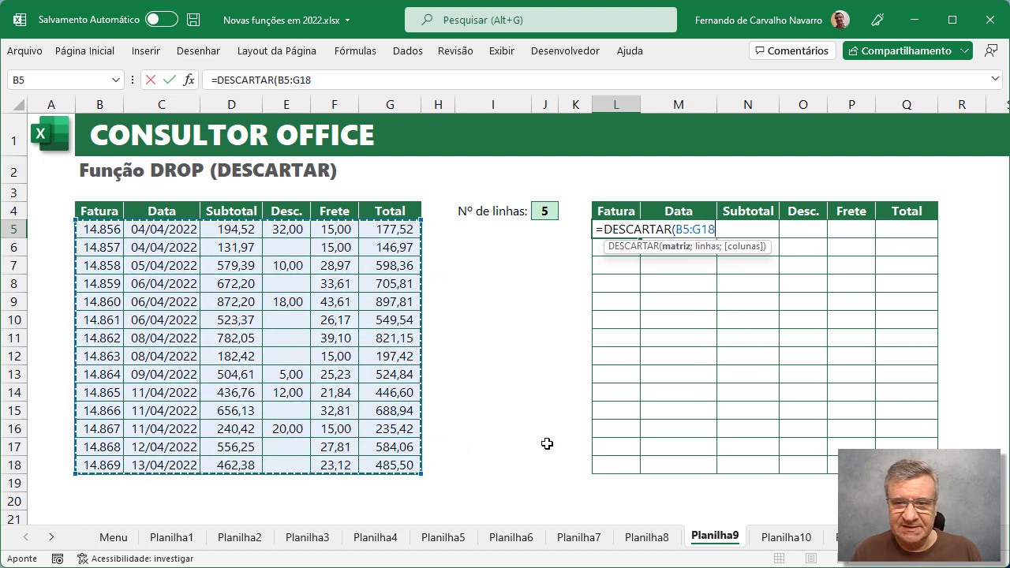
text(;)
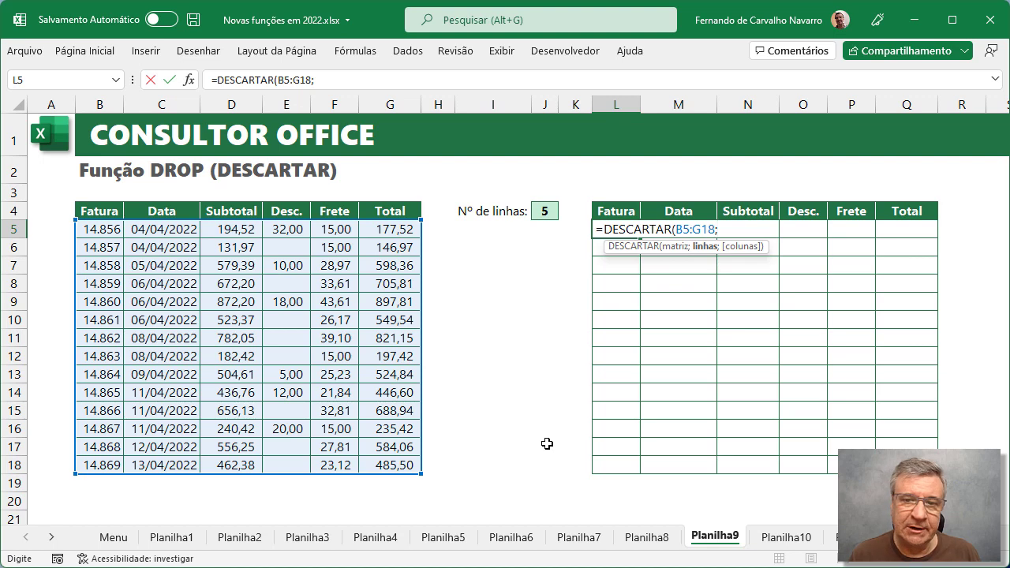
click(543, 210)
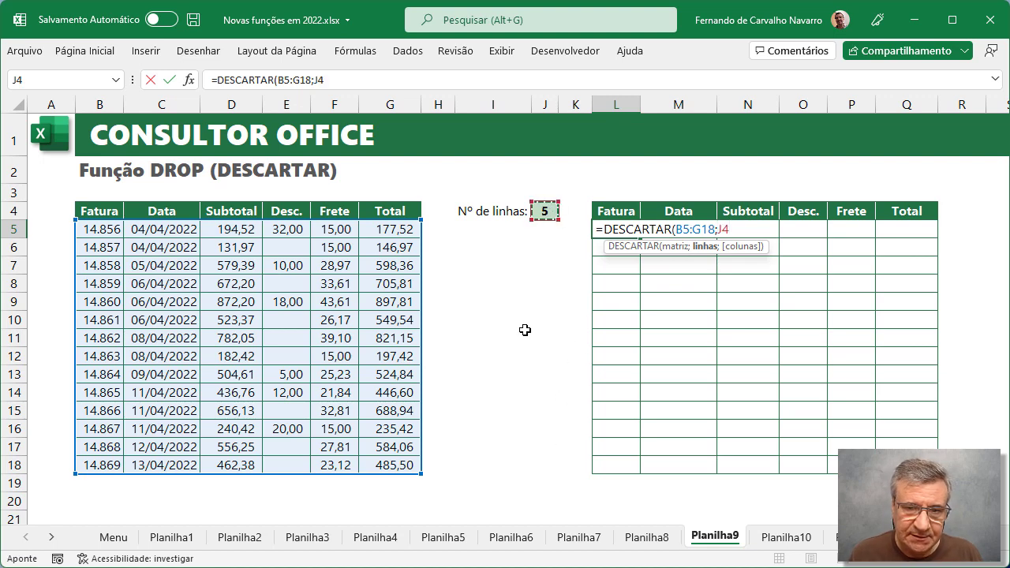
key(Return)
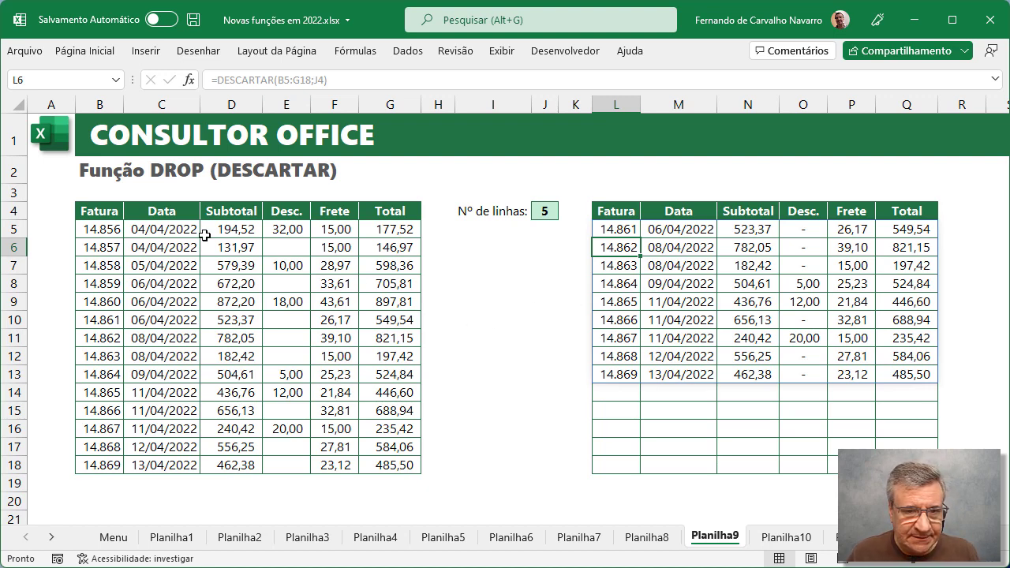
drag(90, 229, 389, 300)
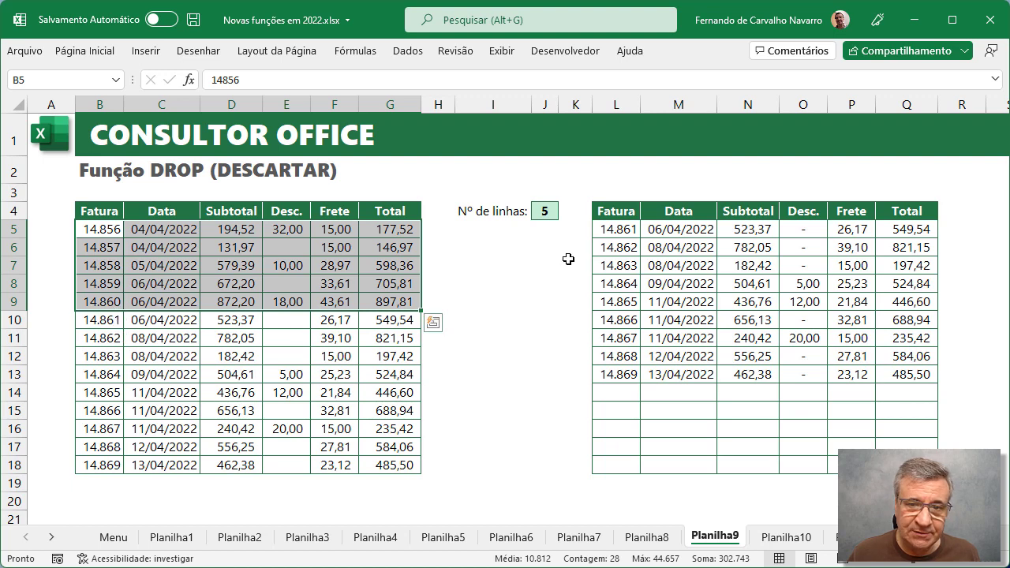
Set the number of rows in J4 to -5 and compare the DESCARTAR result with the source range B5:G13.
click(546, 211)
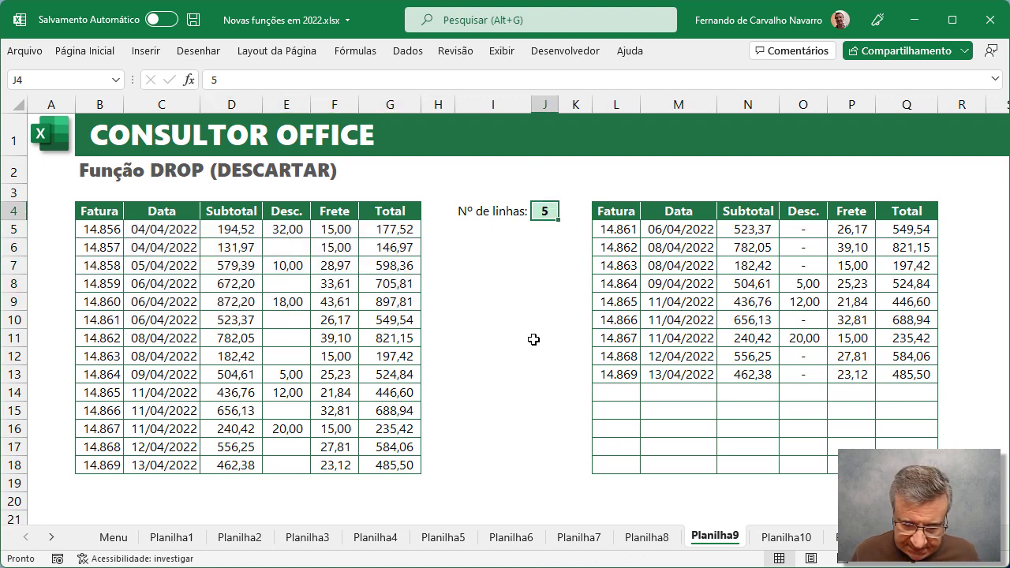
text(-5)
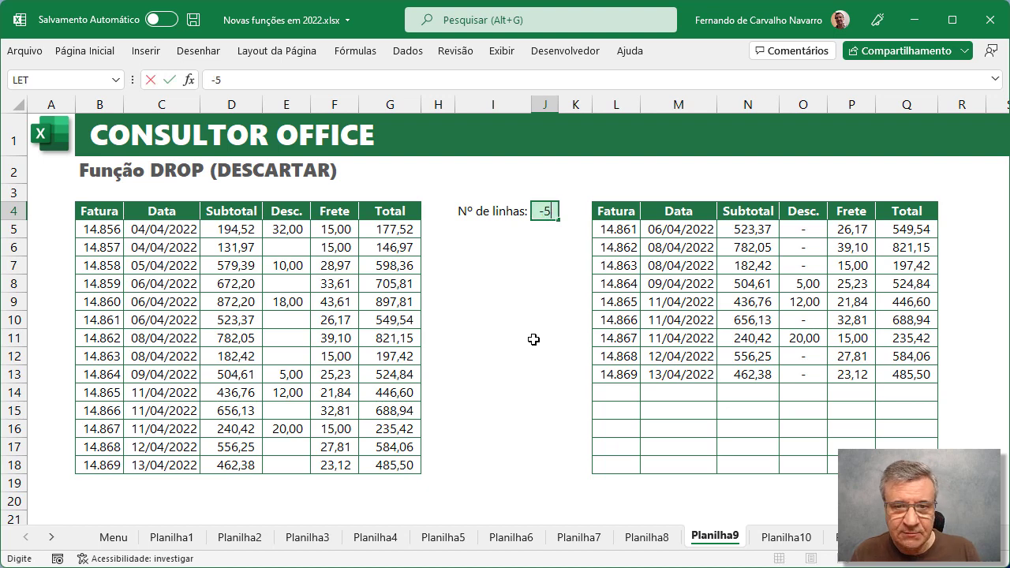
key(Return)
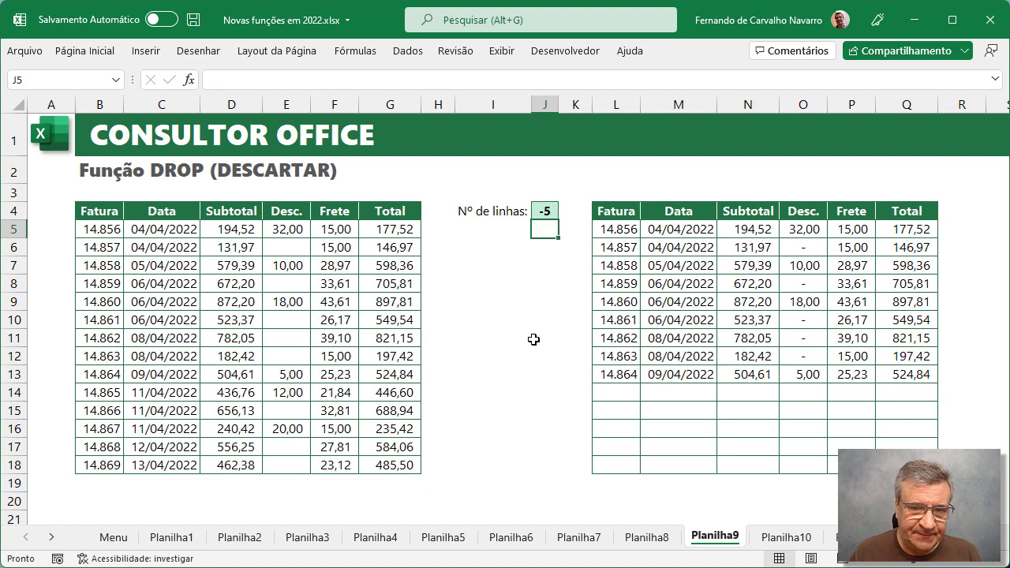
drag(83, 233, 395, 371)
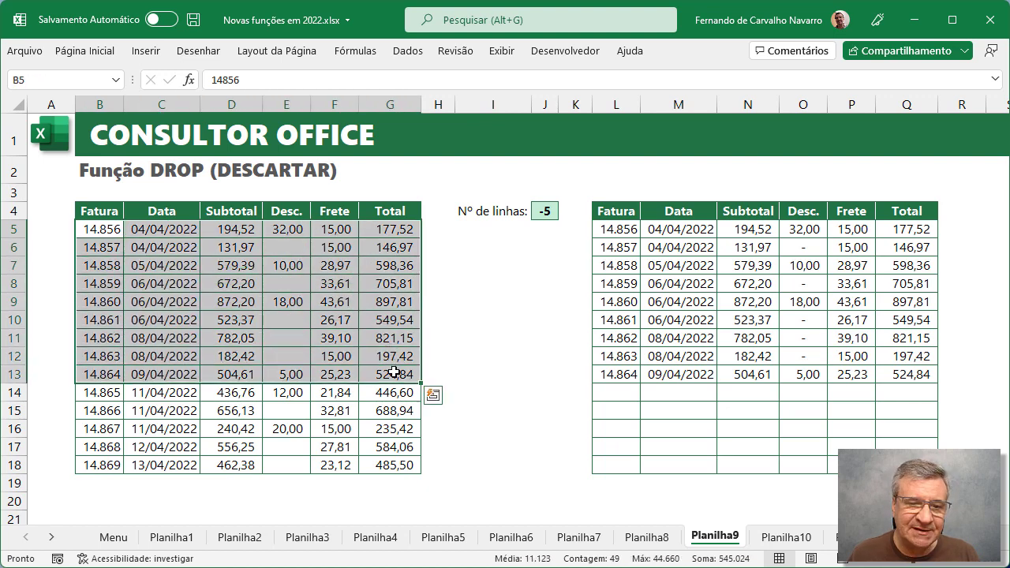
Restore the number of rows to discard in J4 to 5.
click(544, 210)
text(5)
key(Return)
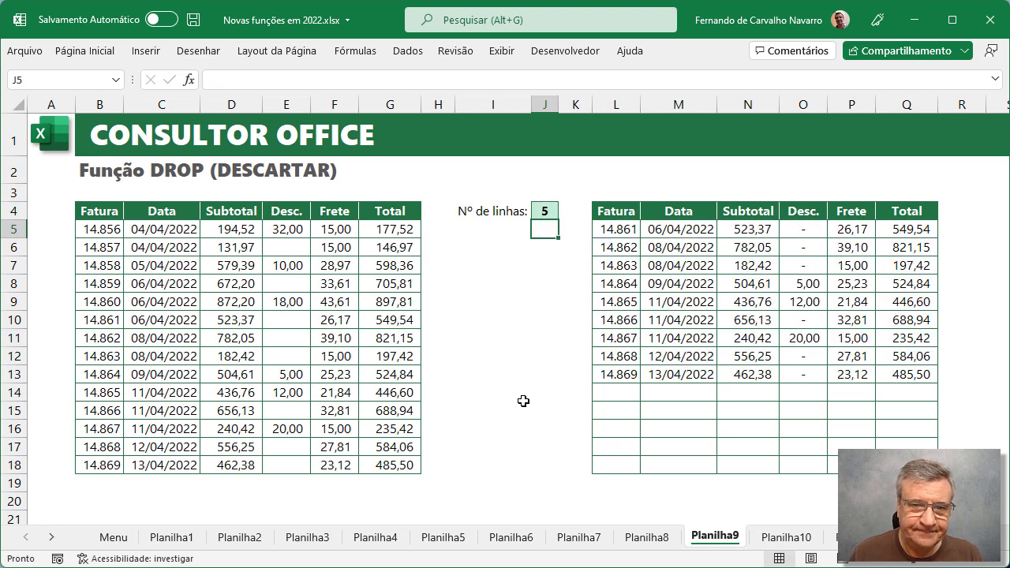
On the Planilha10 sheet, walk through the income statement amounts in C4:C21, from Receita Bruta down to Lucro Líquido.
click(779, 540)
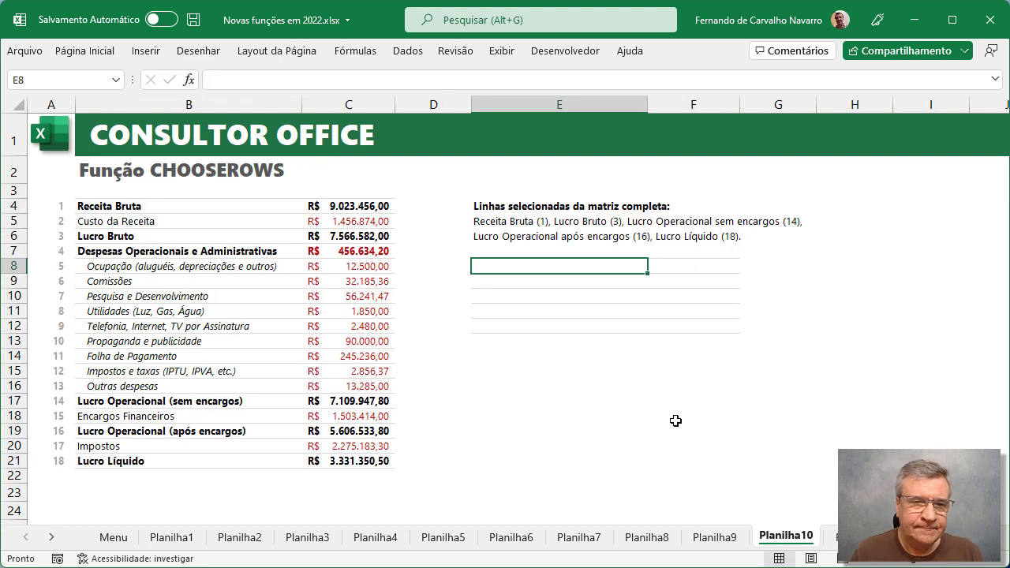
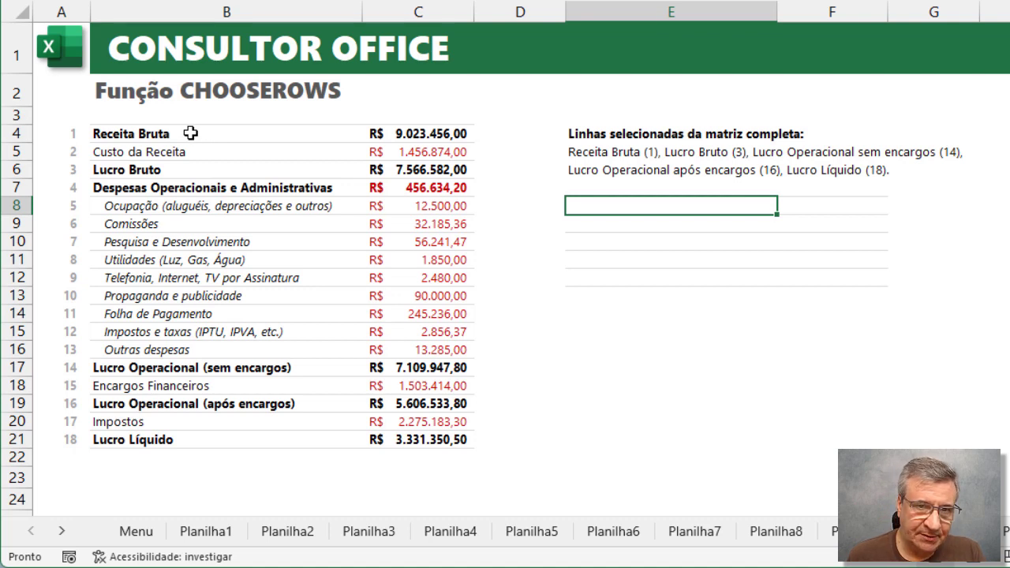
click(395, 134)
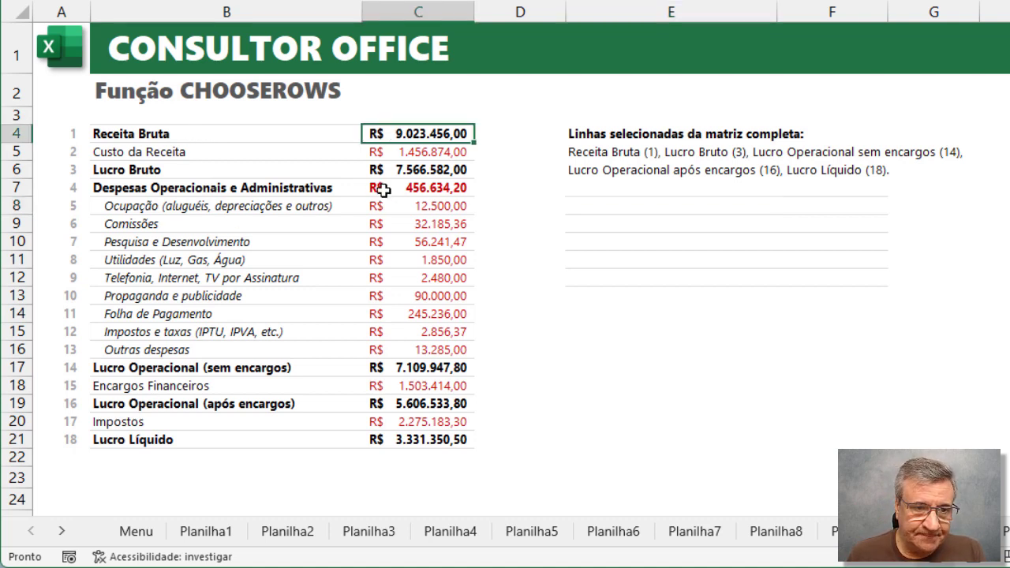
click(396, 153)
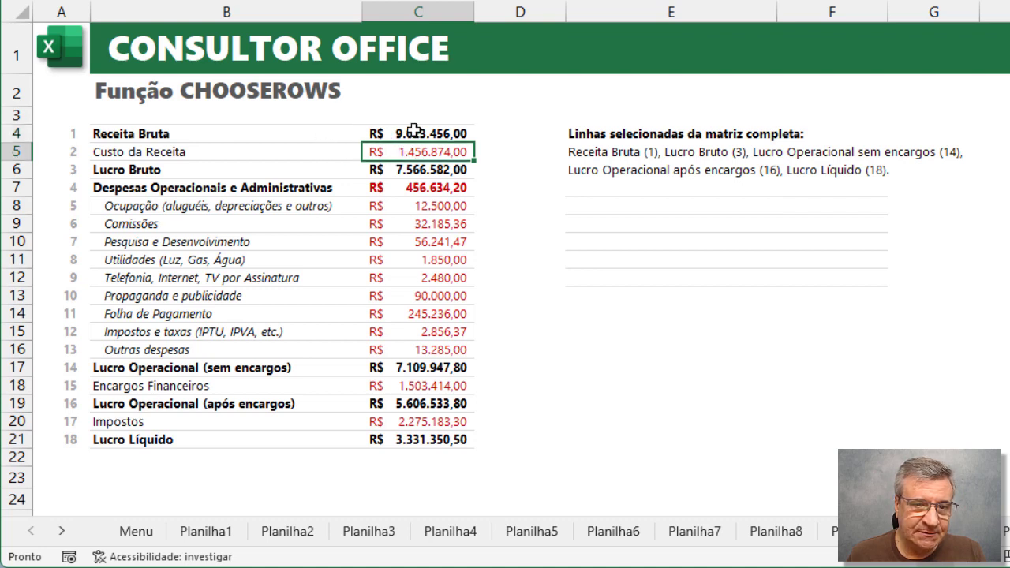
click(403, 169)
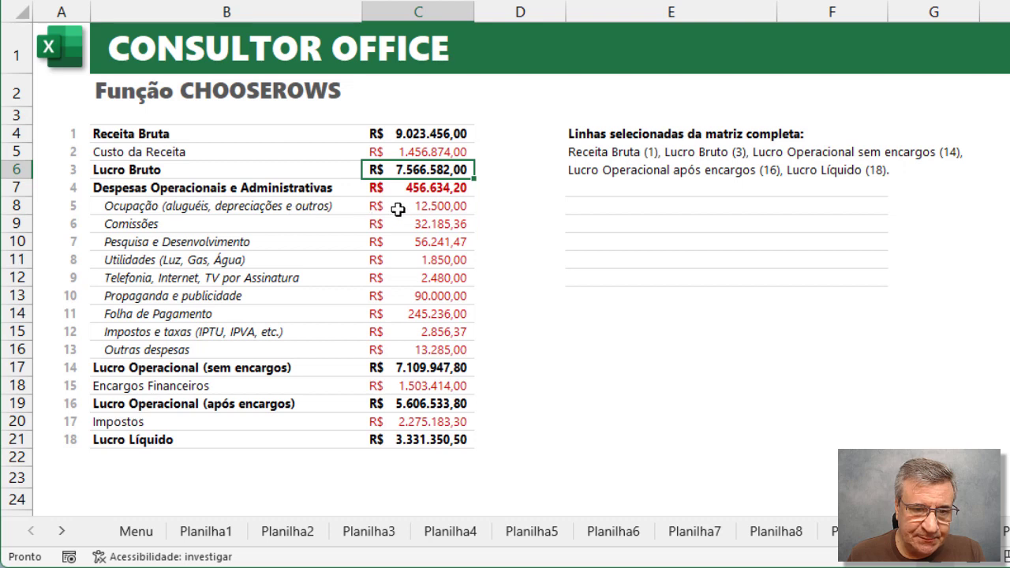
drag(398, 209, 406, 342)
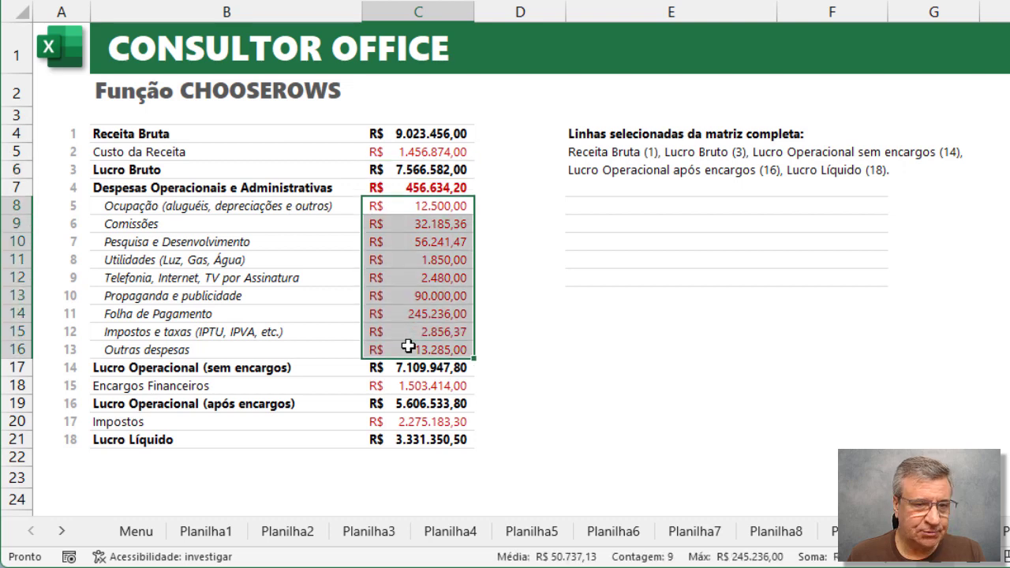
click(425, 193)
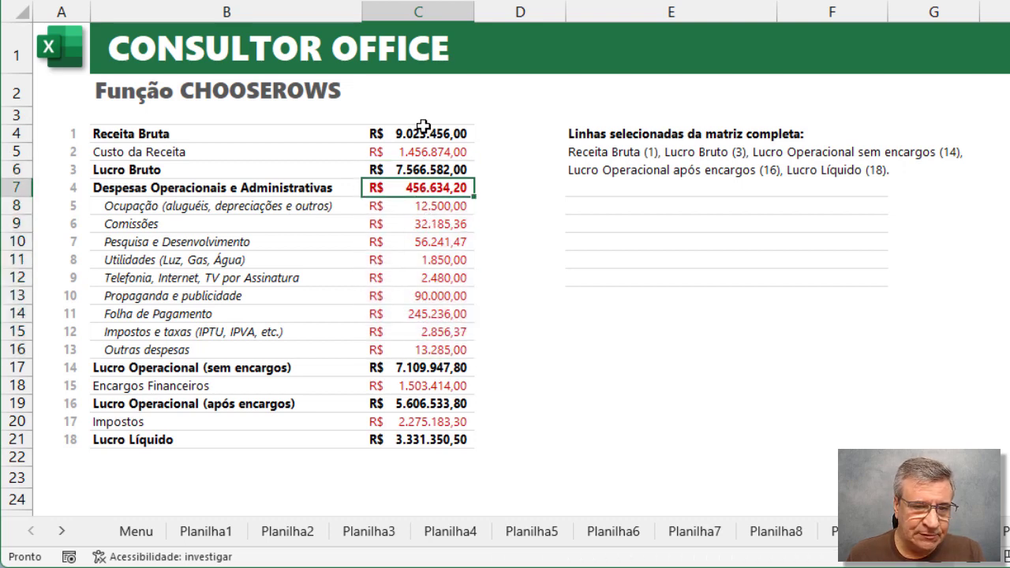
click(407, 371)
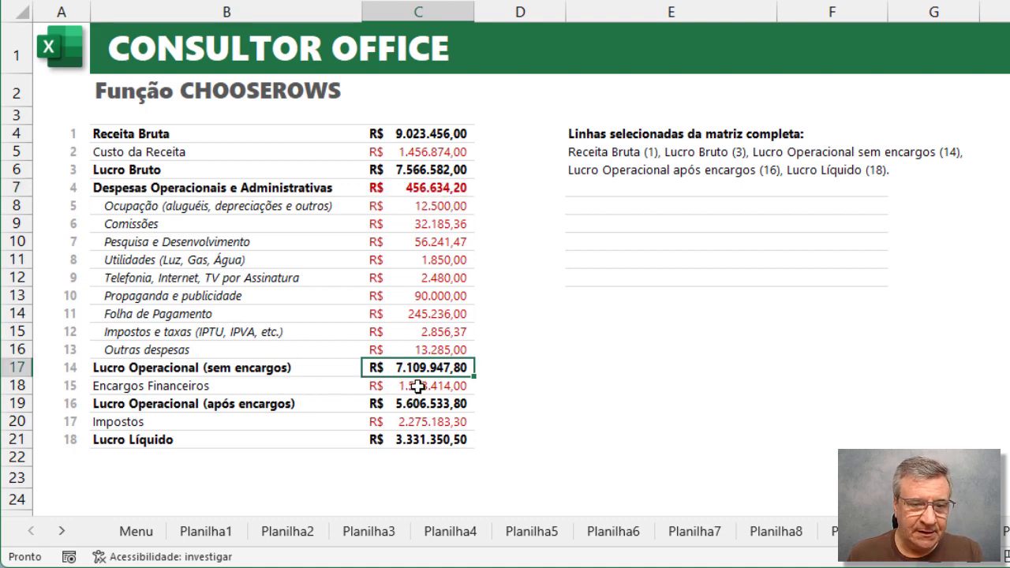
click(417, 387)
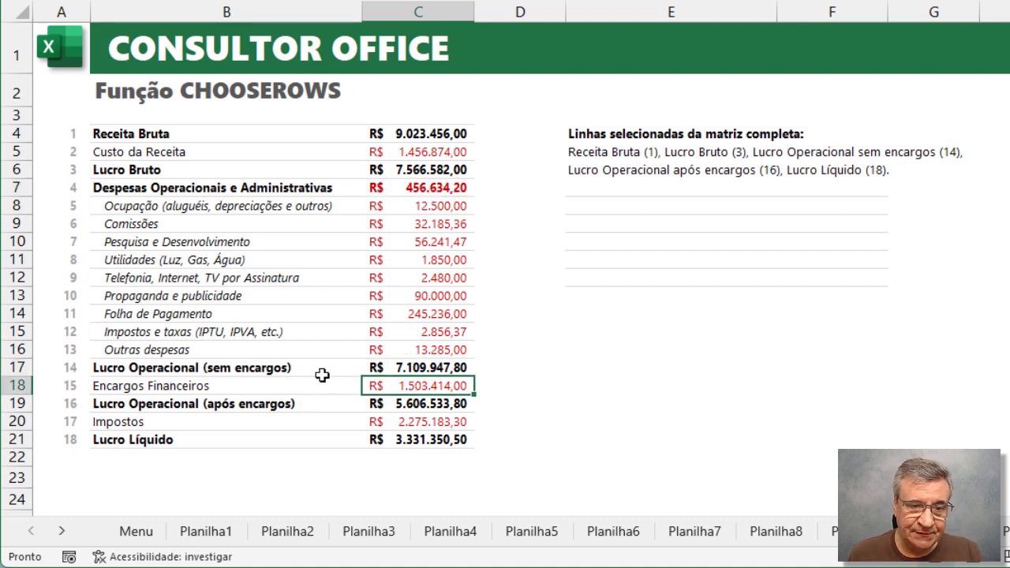
click(419, 405)
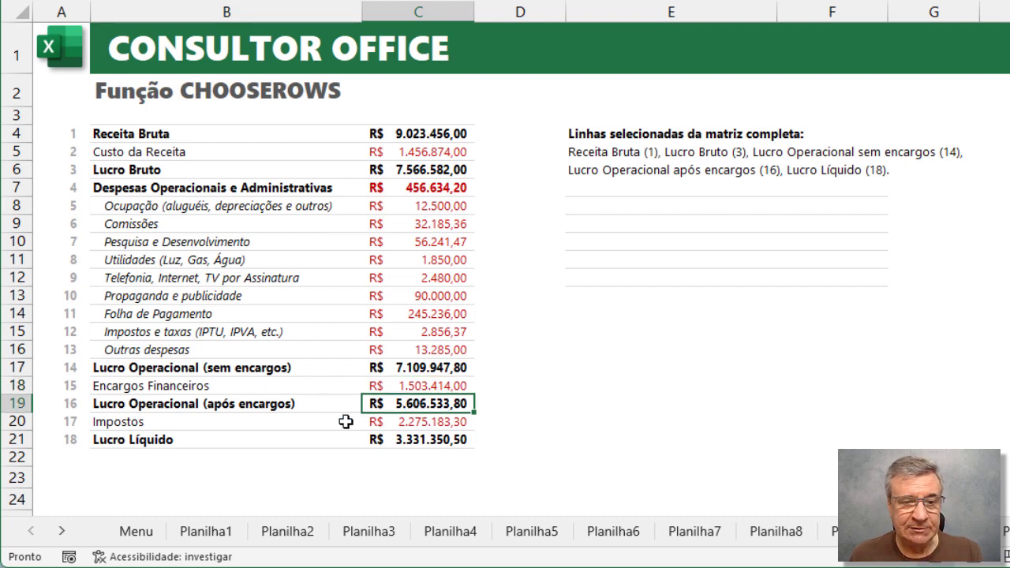
click(402, 422)
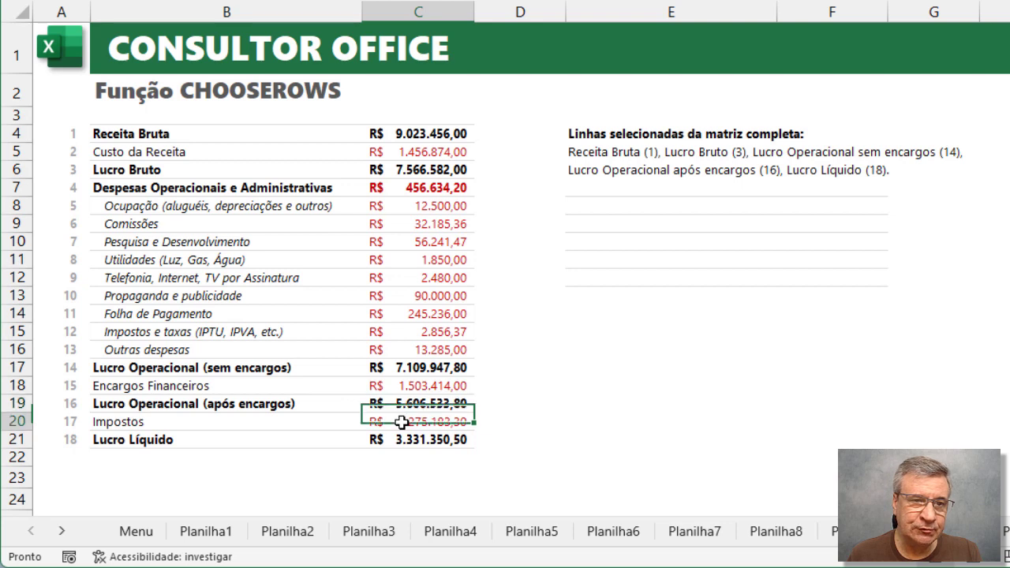
click(411, 440)
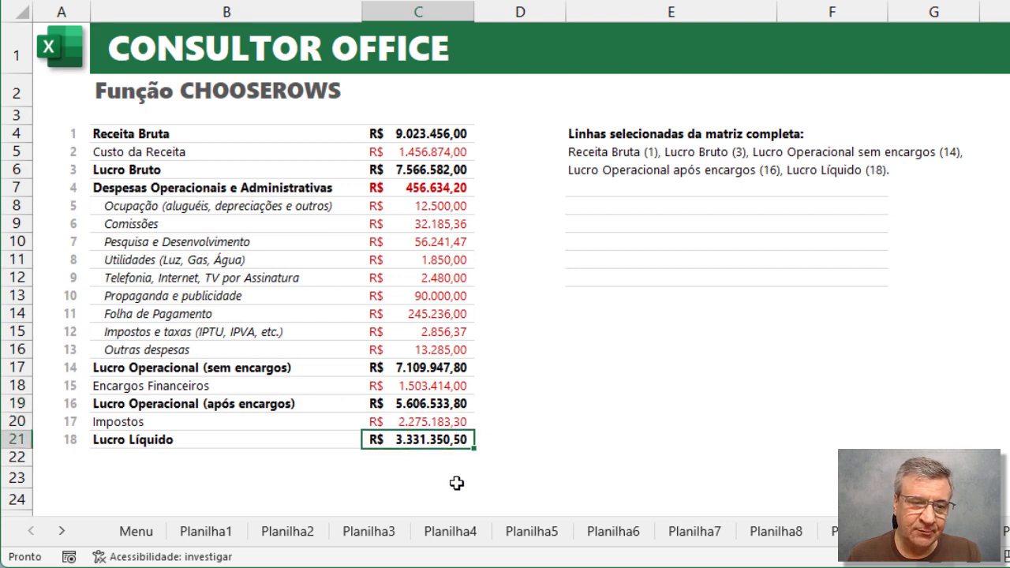
click(513, 490)
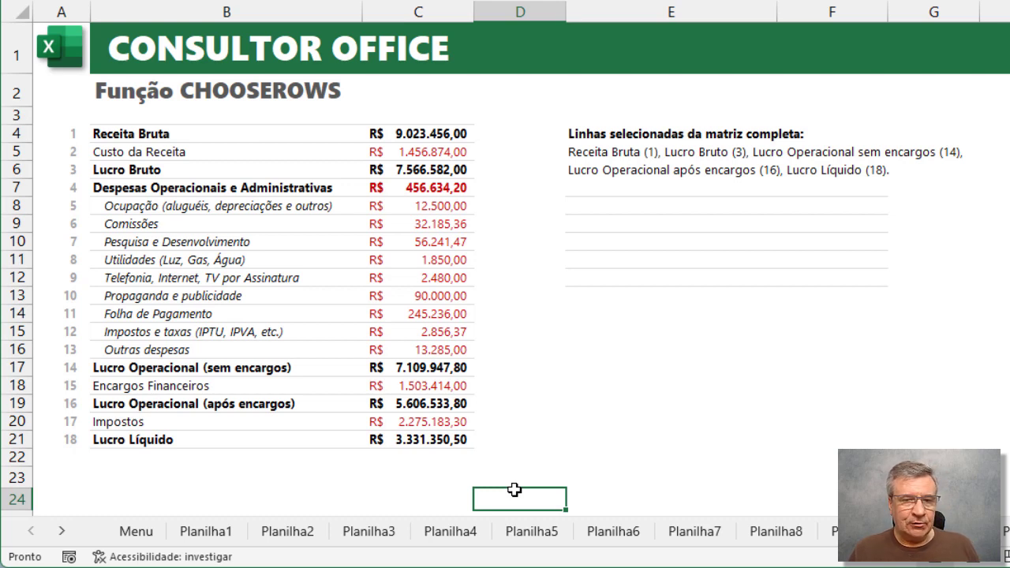
Point out the statement rows to extract: Receita Bruta, Lucro Bruto, both Lucro Operacional rows and Lucro Líquido.
click(119, 136)
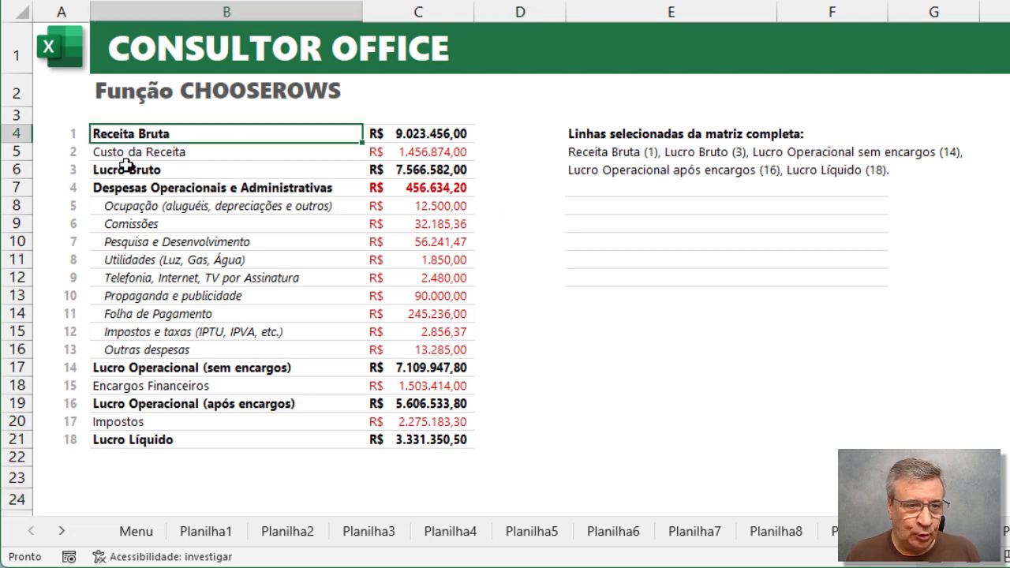
click(125, 170)
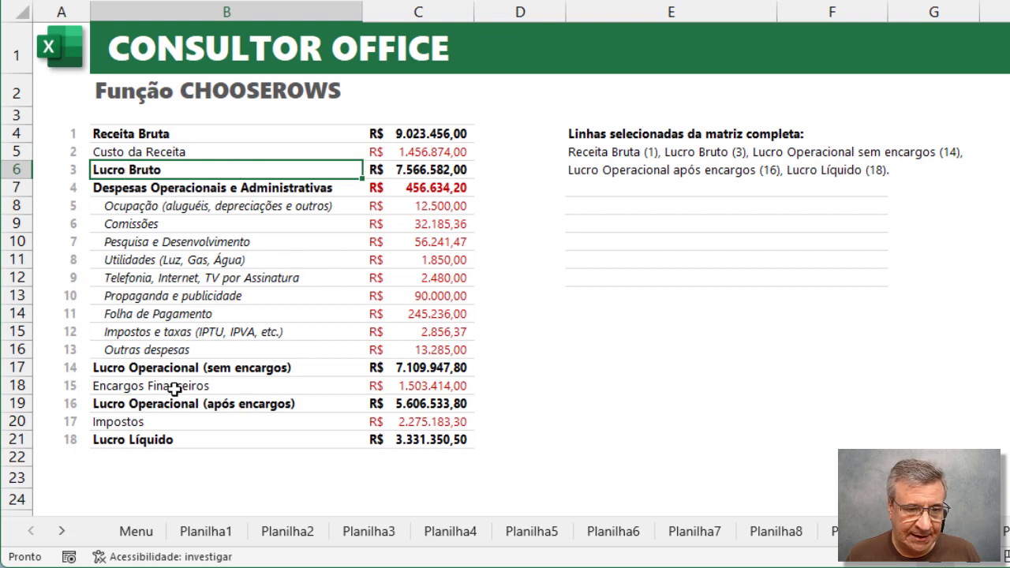
click(162, 368)
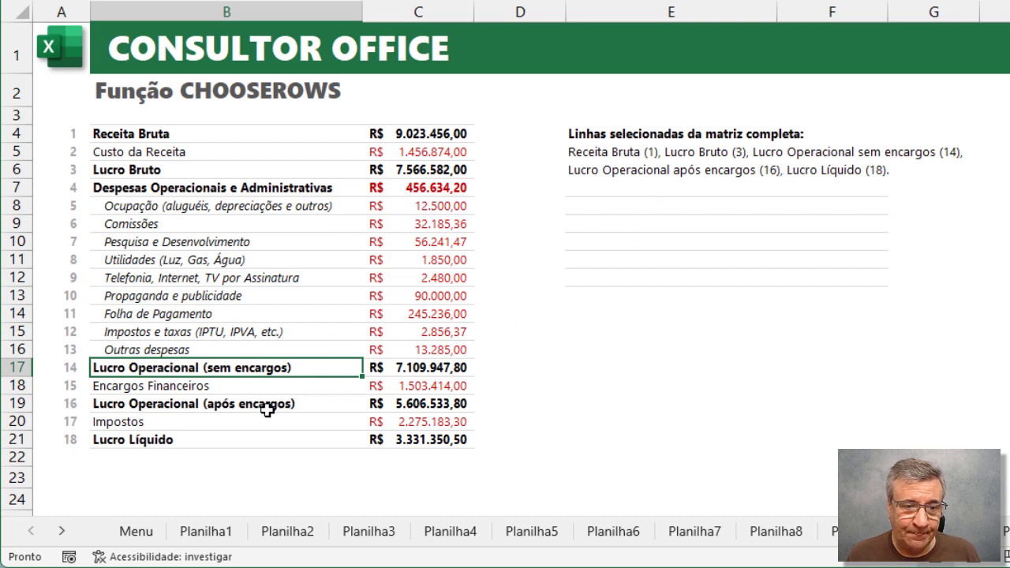
click(238, 406)
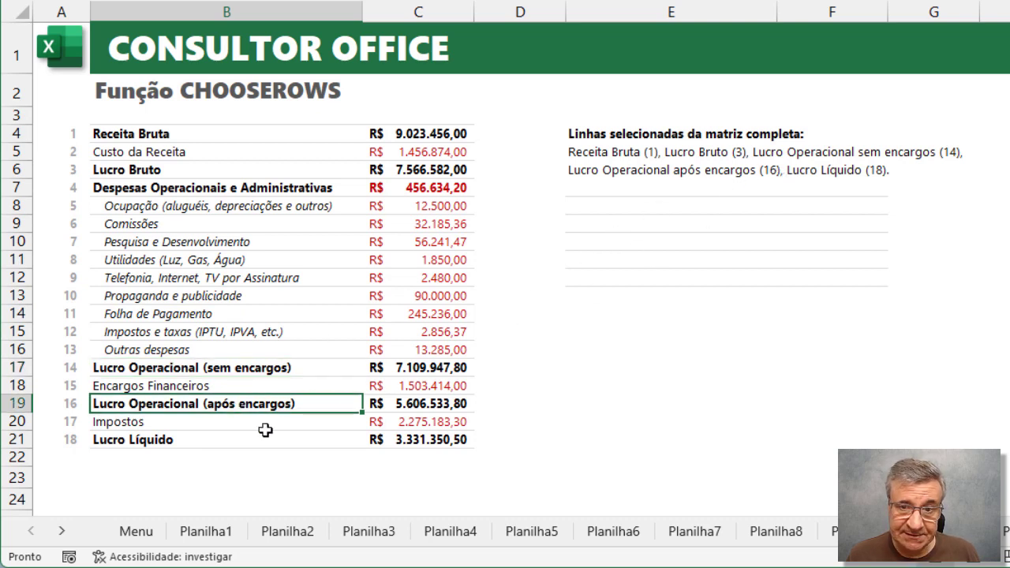
click(201, 442)
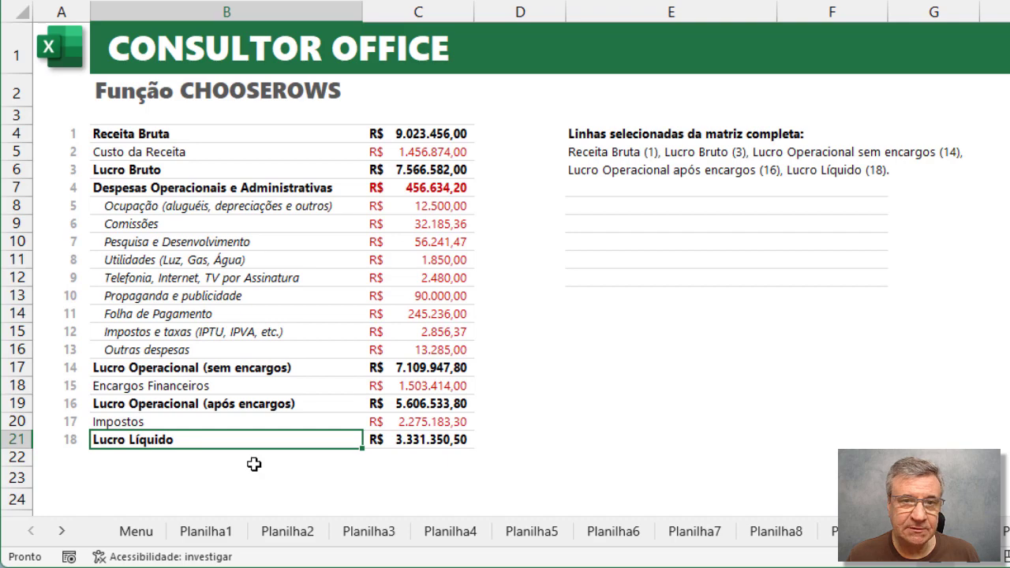
Enter =CHOOSEROWS(B4:C21;1;3;14;16;18) in E8 to return the five selected rows of the statement.
click(579, 205)
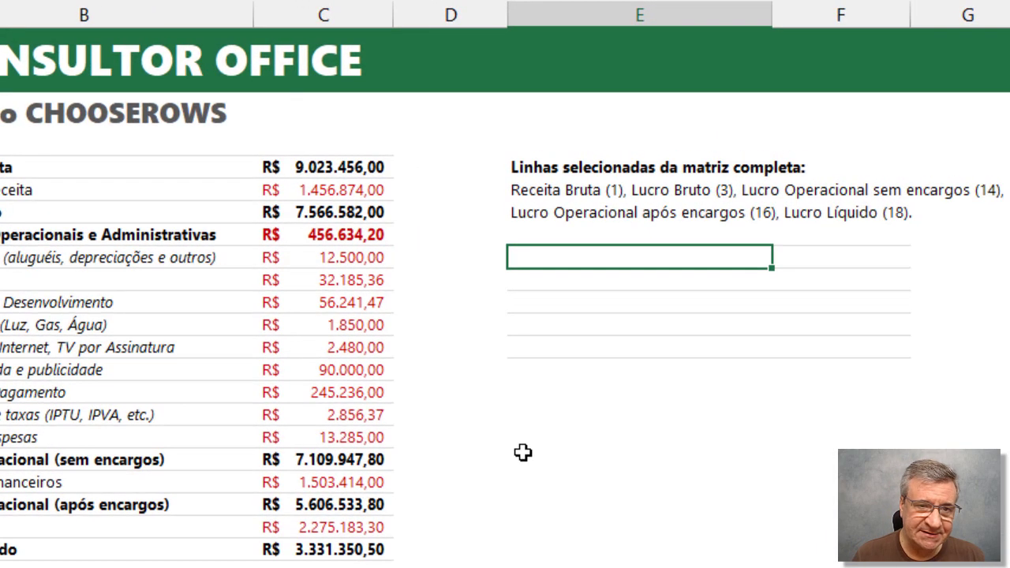
text(=)
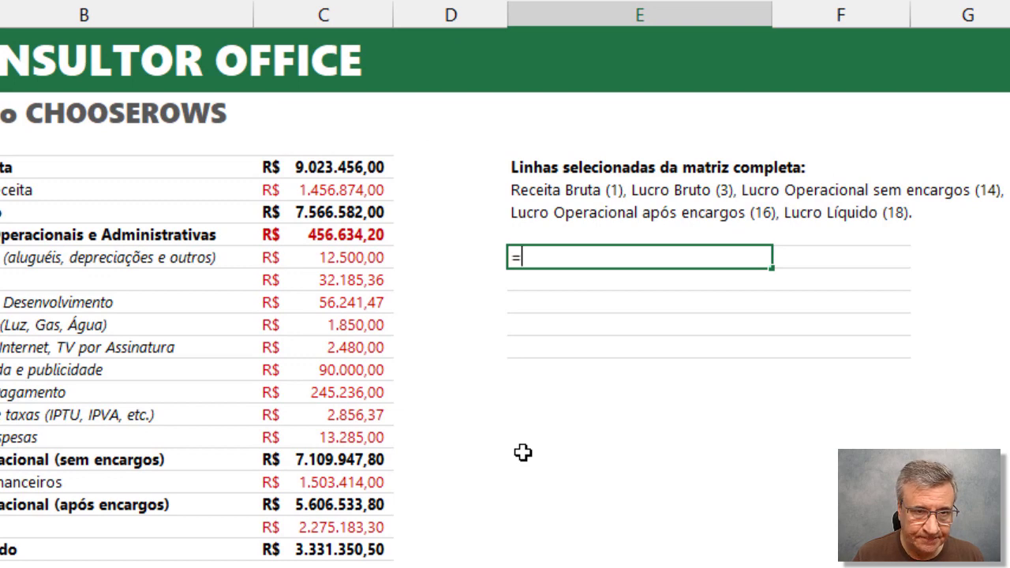
text(CHOO)
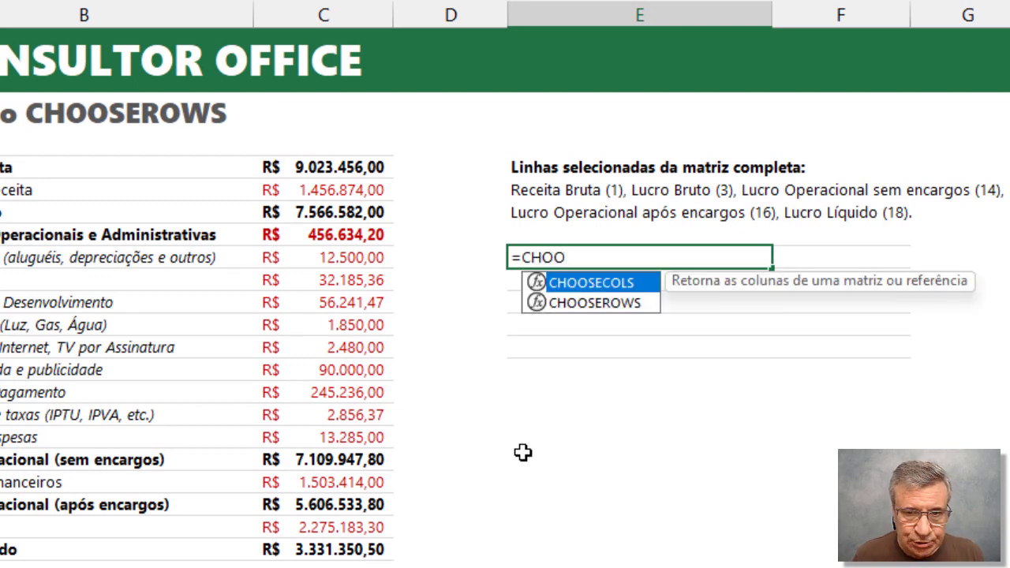
key(Down)
key(Tab)
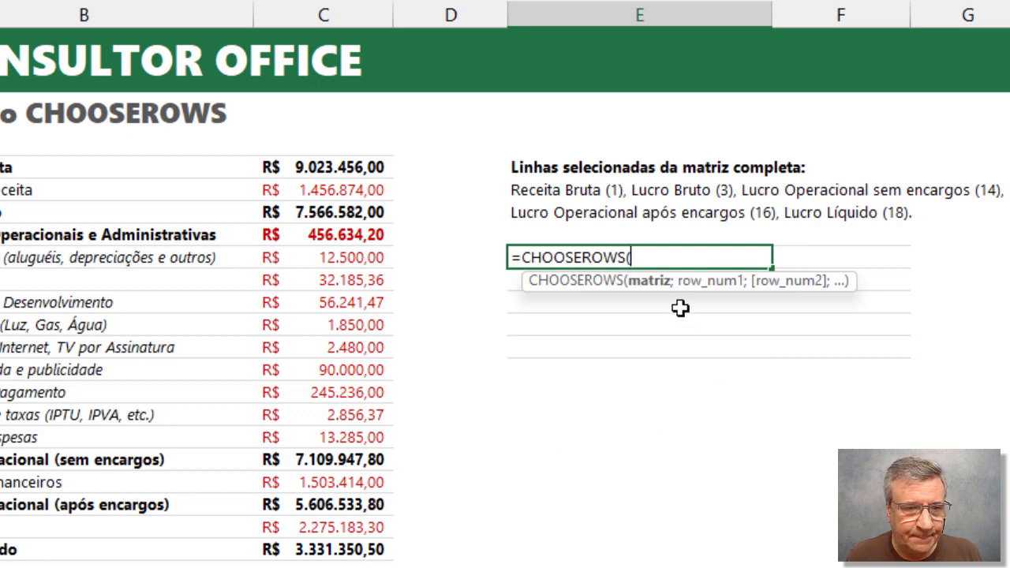
drag(87, 168, 332, 545)
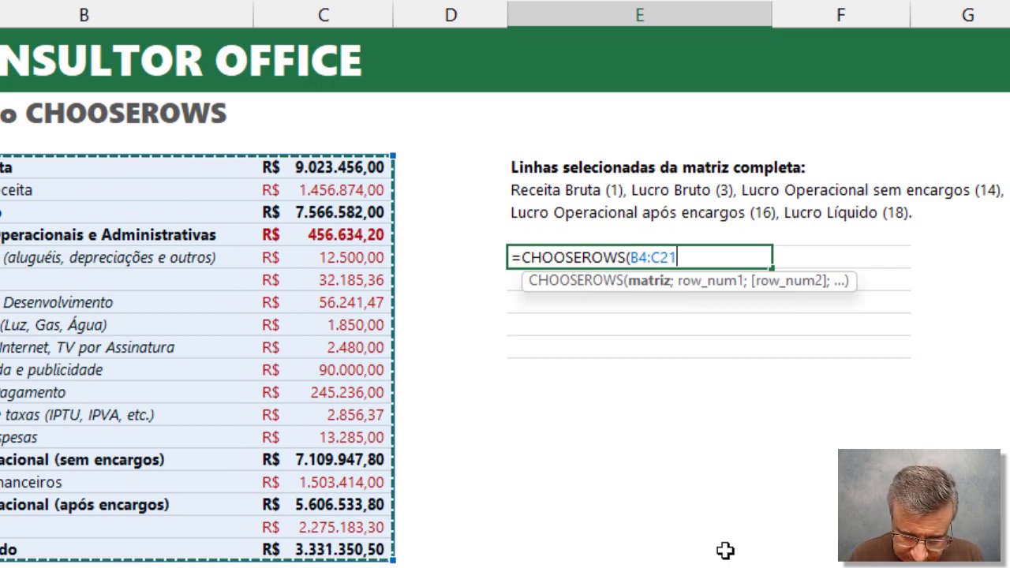
text(;)
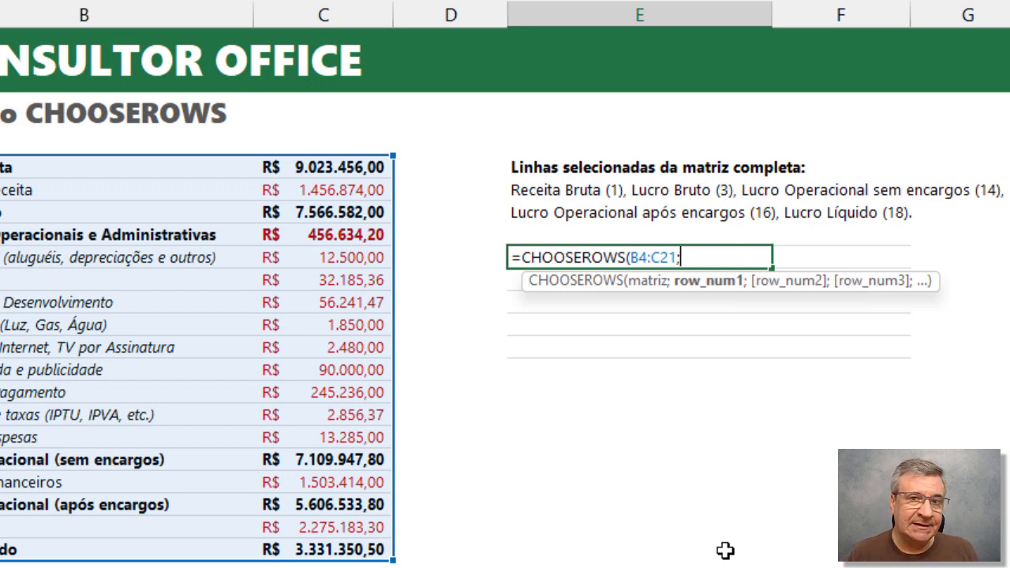
text(1;)
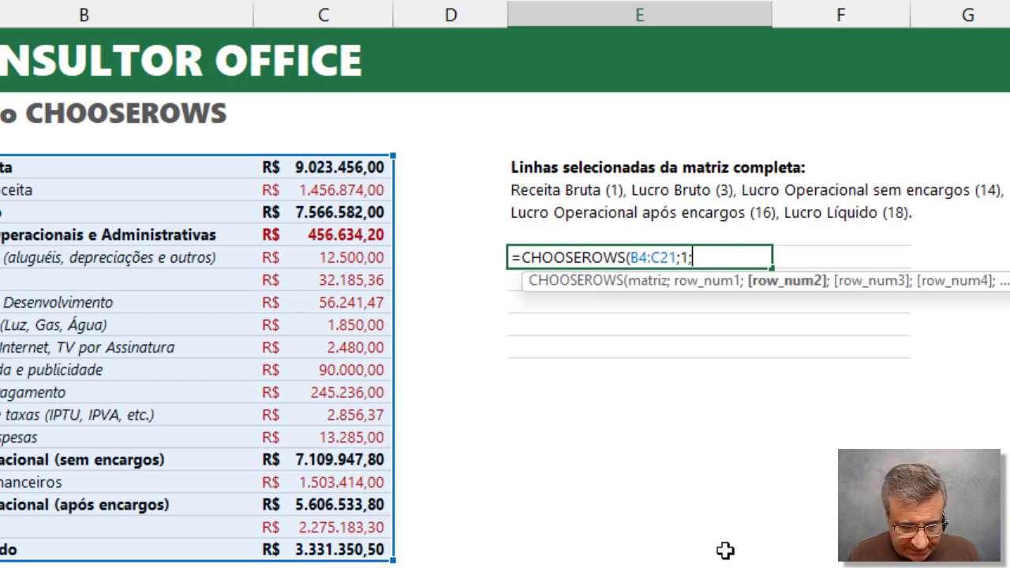
text(3;14;)
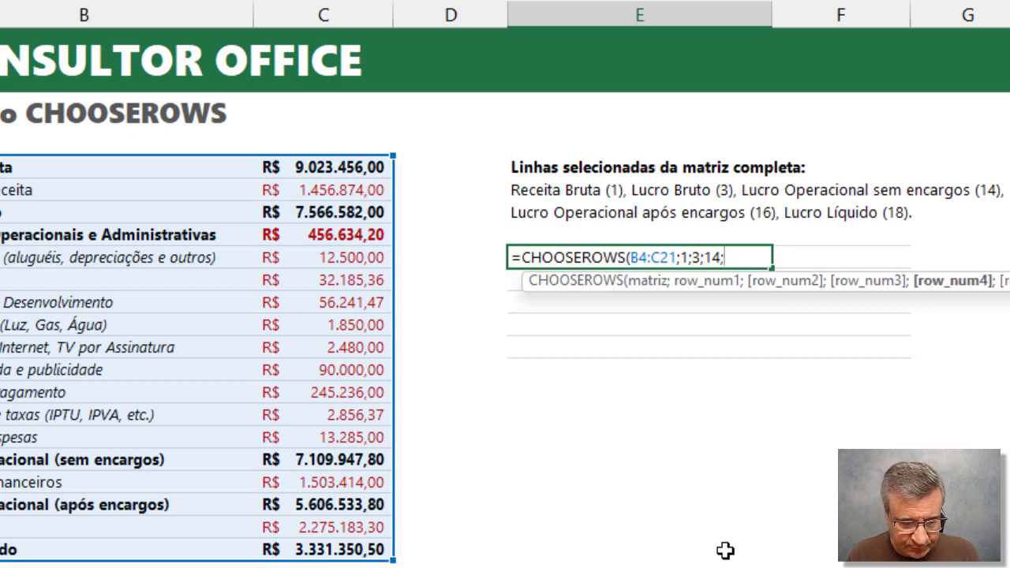
text(16;18)
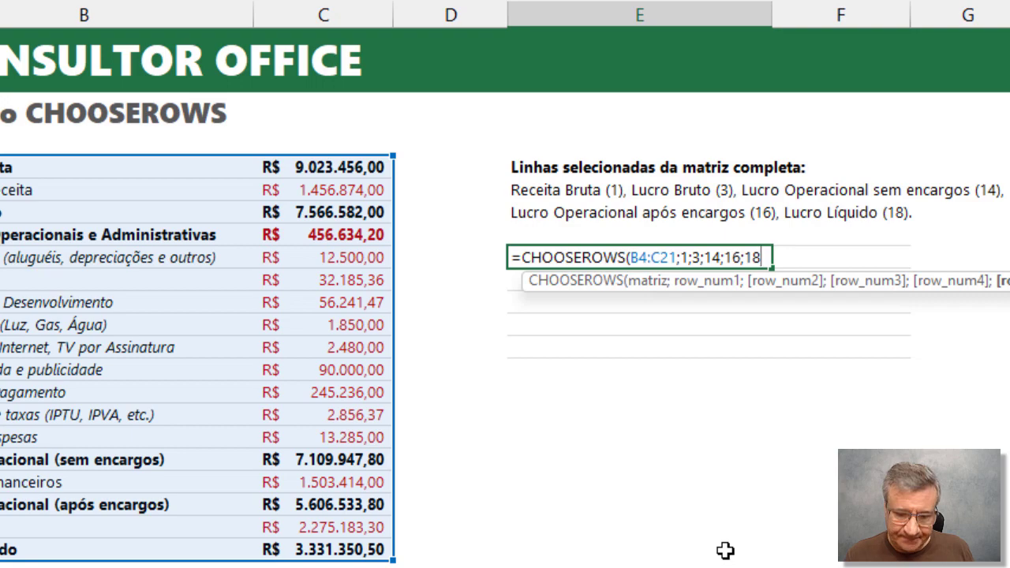
text())
key(Return)
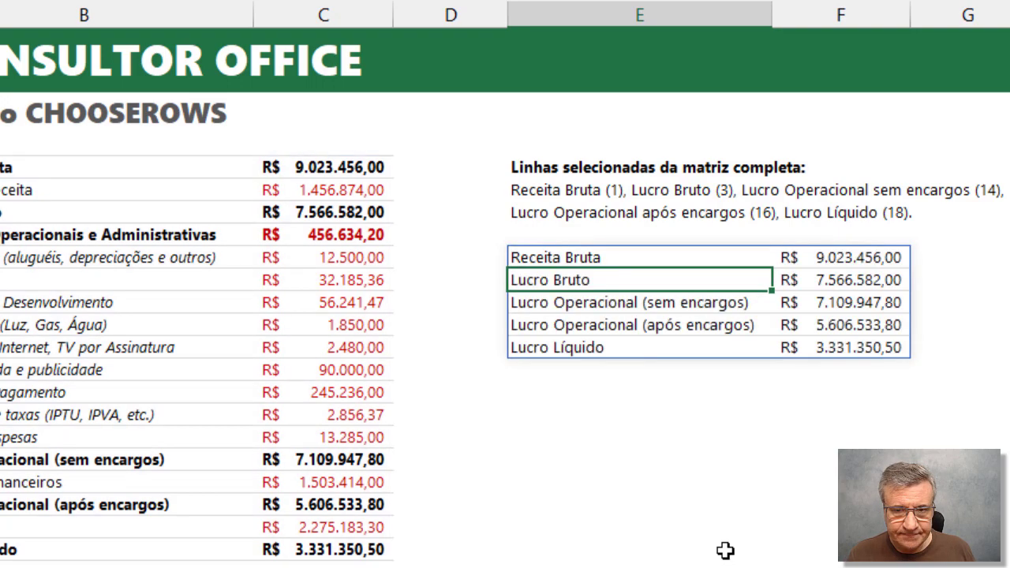
Review the CHOOSEROWS formula in E8, highlighting its first row number argument, and leave it without changes.
key(Up)
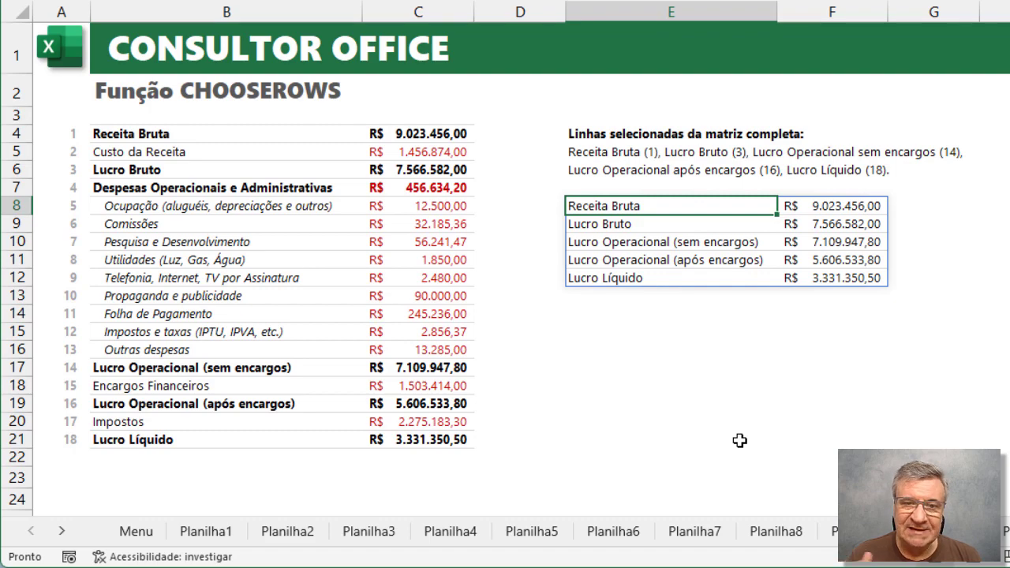
key(F2)
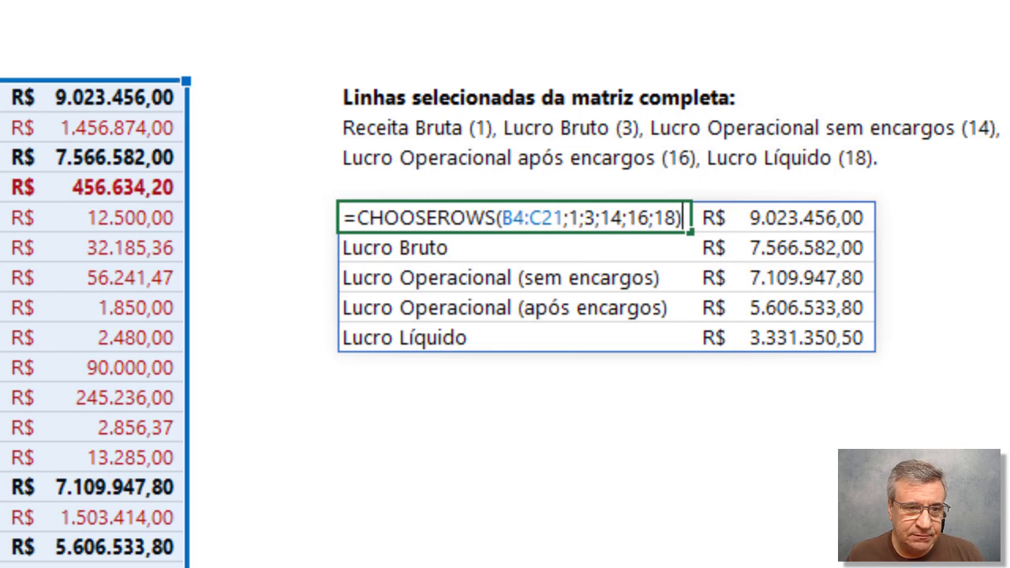
double_click(572, 219)
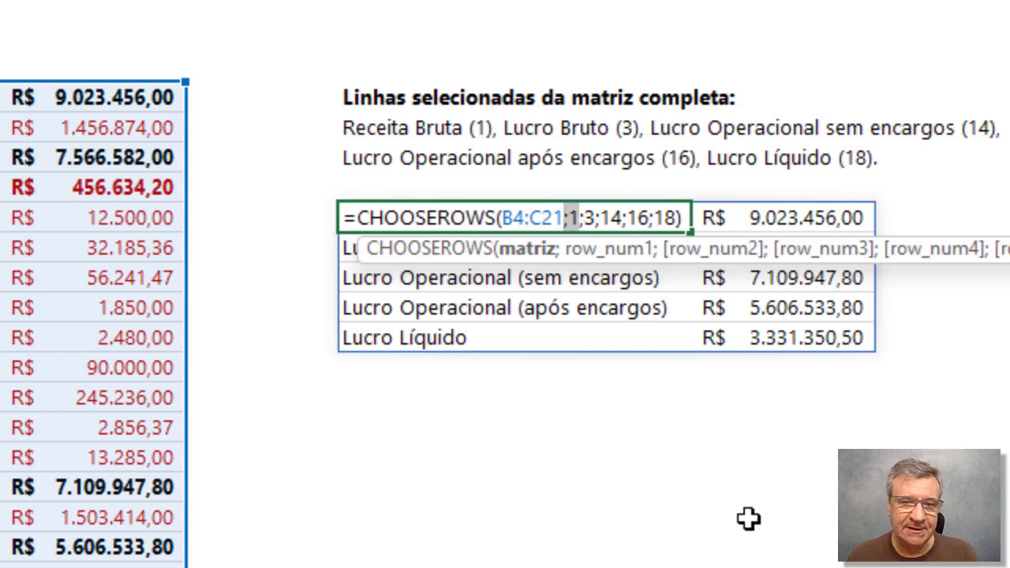
key(Escape)
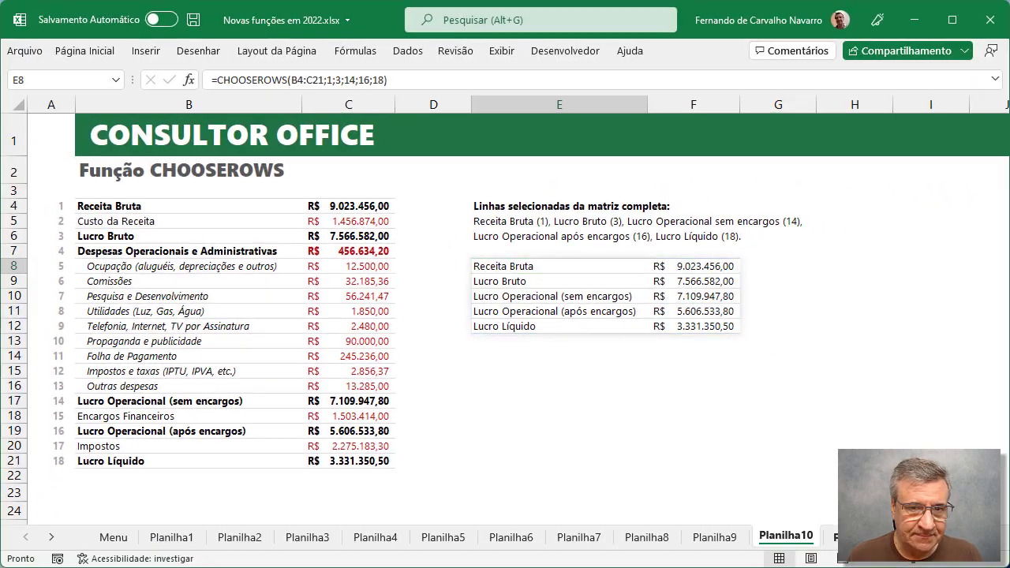
On the CHOOSECOLS sheet, walk through the 2019 Planejado, Realizado and Var. % columns, ending at the first 2020 Planejado value.
key(ctrl+Page_Down)
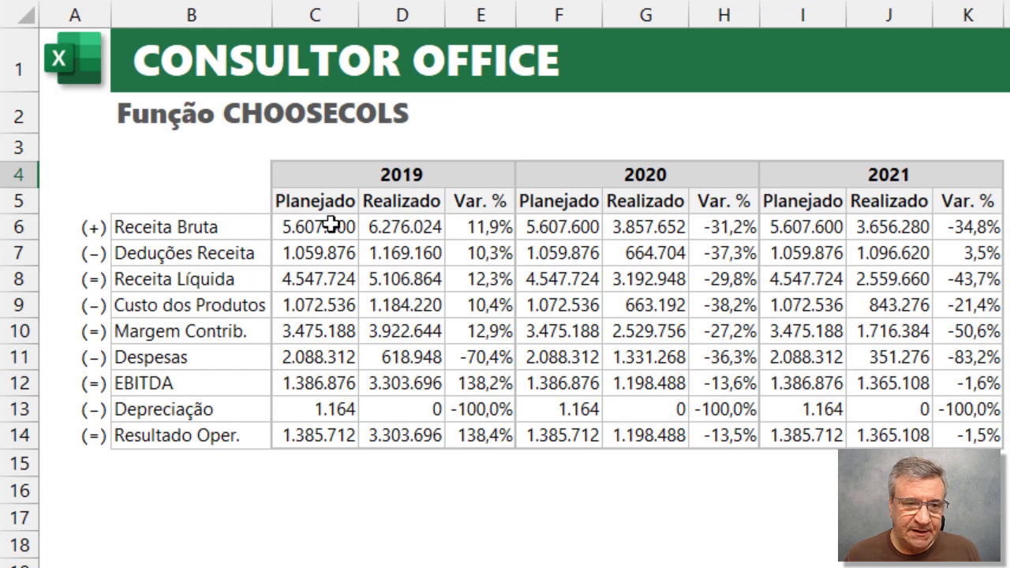
drag(309, 227, 291, 433)
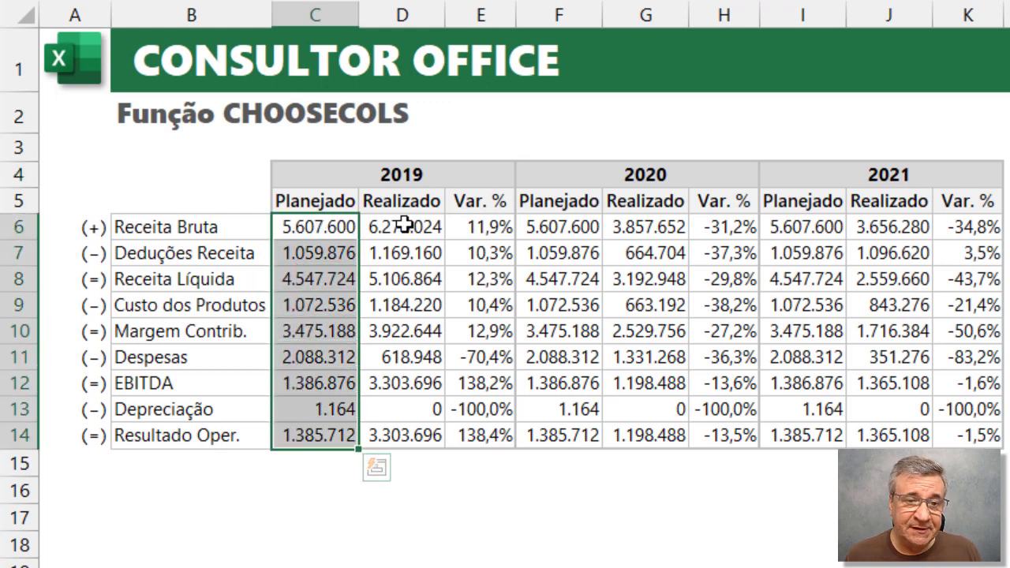
drag(401, 226, 394, 435)
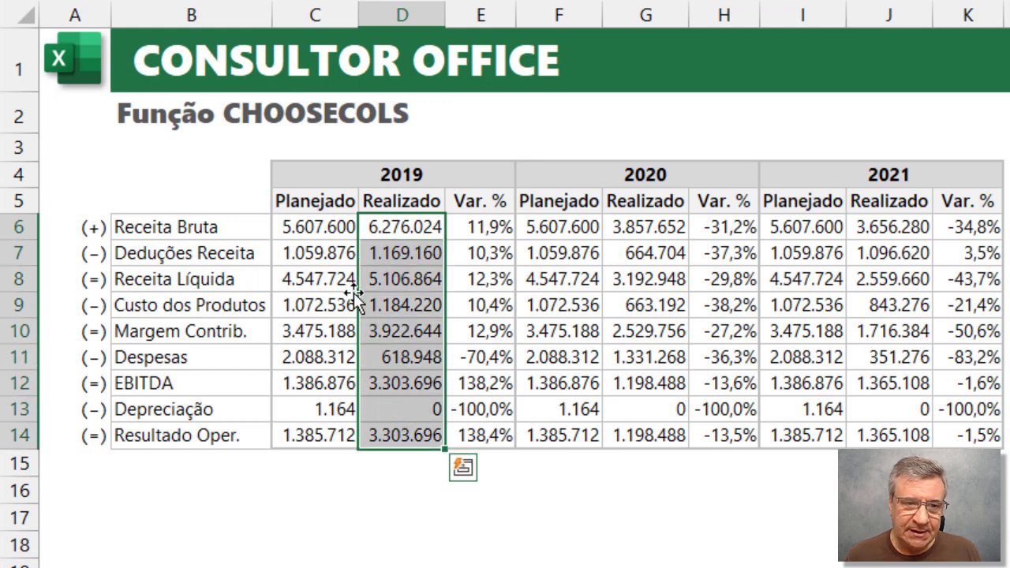
click(475, 227)
drag(482, 227, 471, 436)
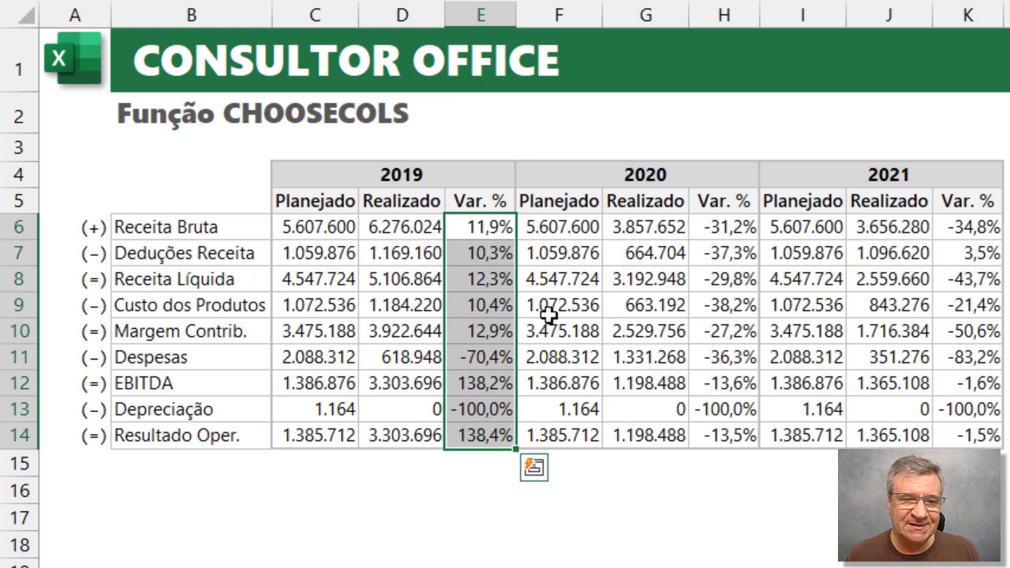
click(556, 226)
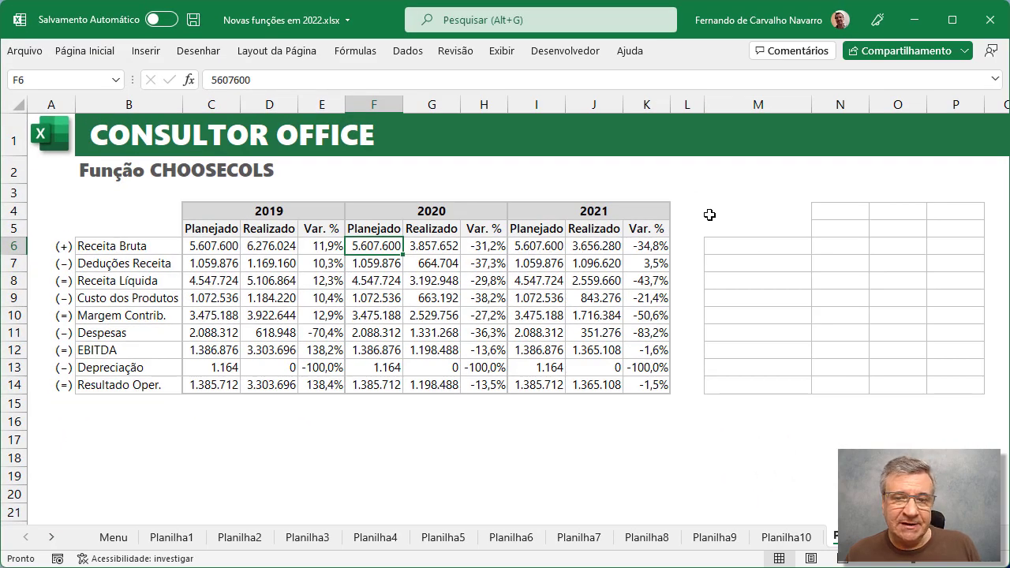
Enter =CHOOSECOLS(B4:K14;1;3;6;9) in M4 to return the account names and the Realizado columns for 2019, 2020 and 2021.
click(743, 210)
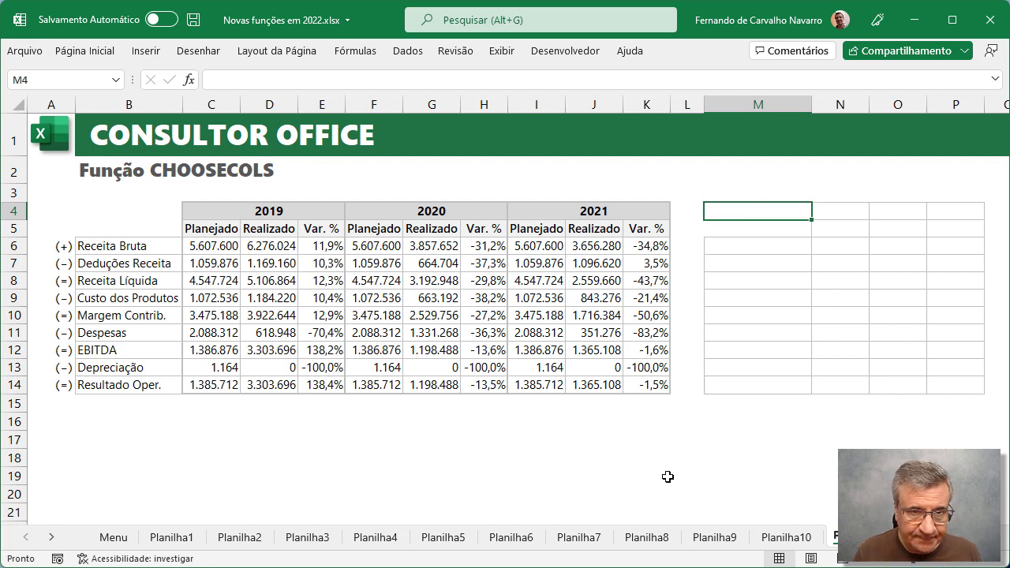
text(=CHOO)
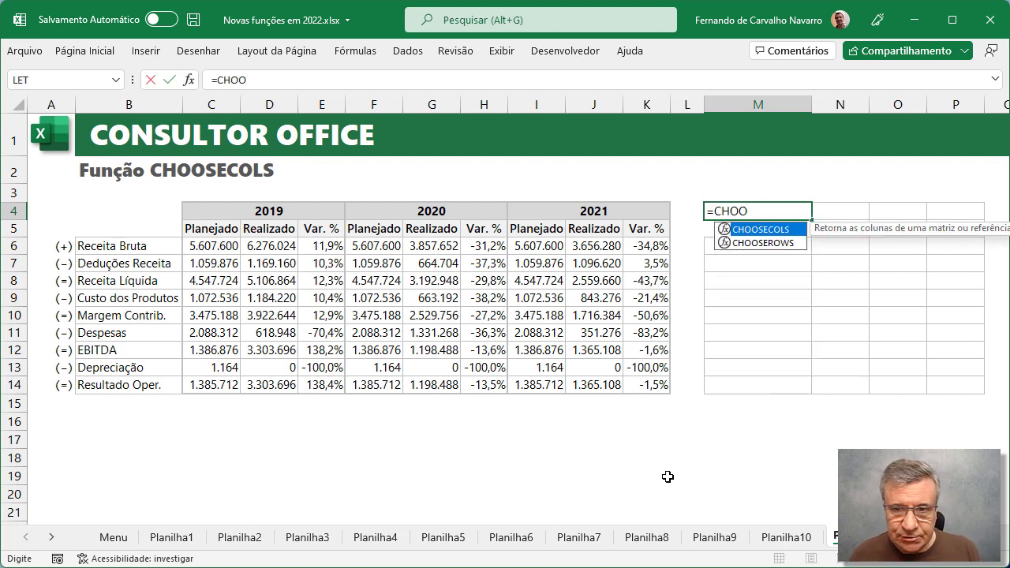
key(Tab)
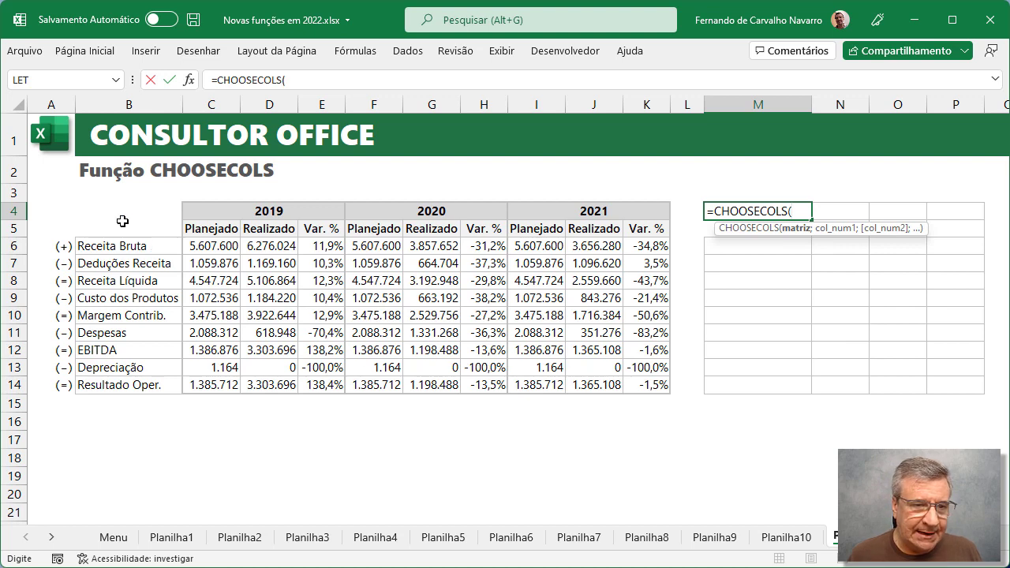
drag(103, 211, 640, 391)
text(;)
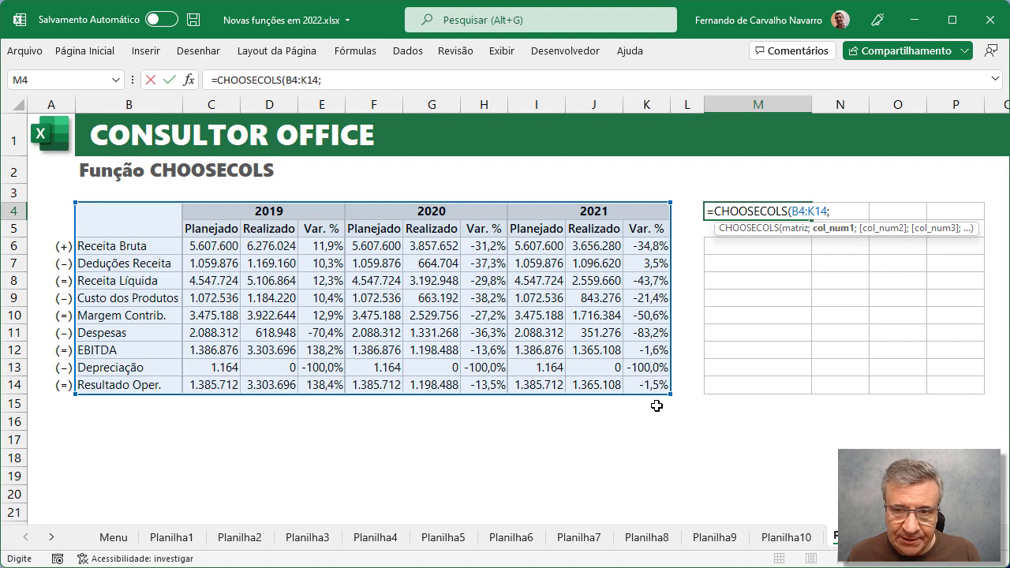
text(1;)
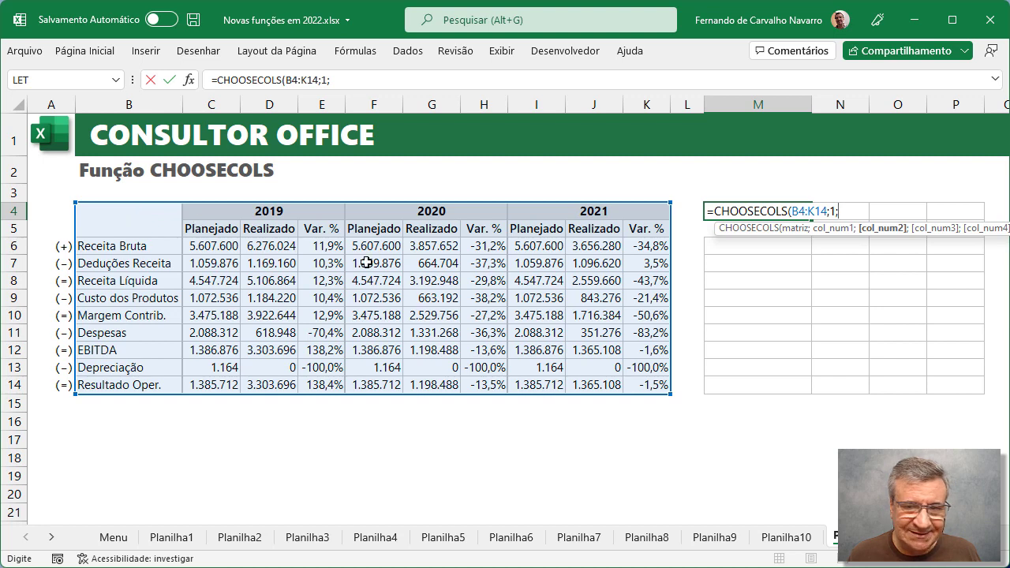
text(3;)
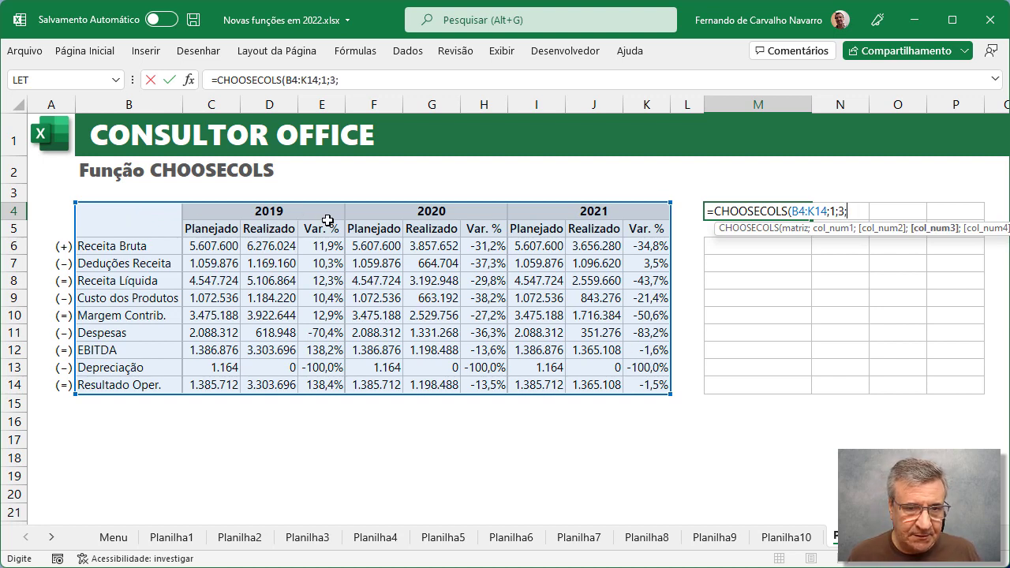
text(6)
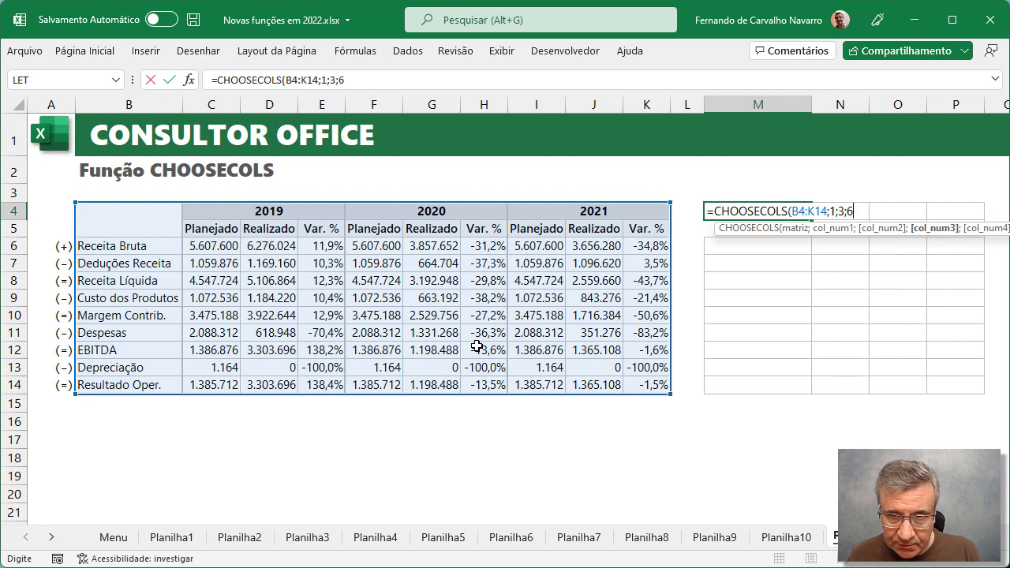
text(;)
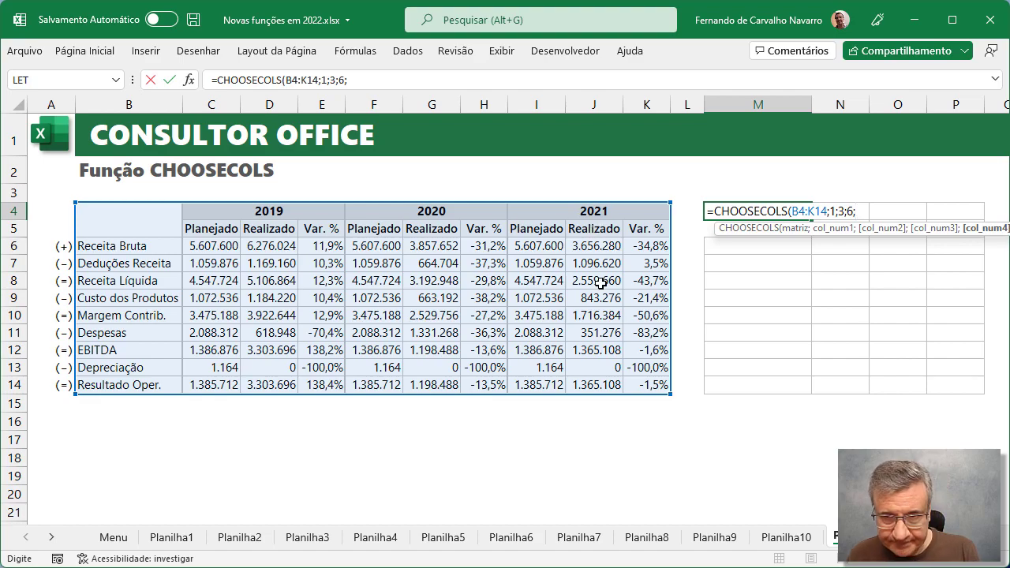
text(9)
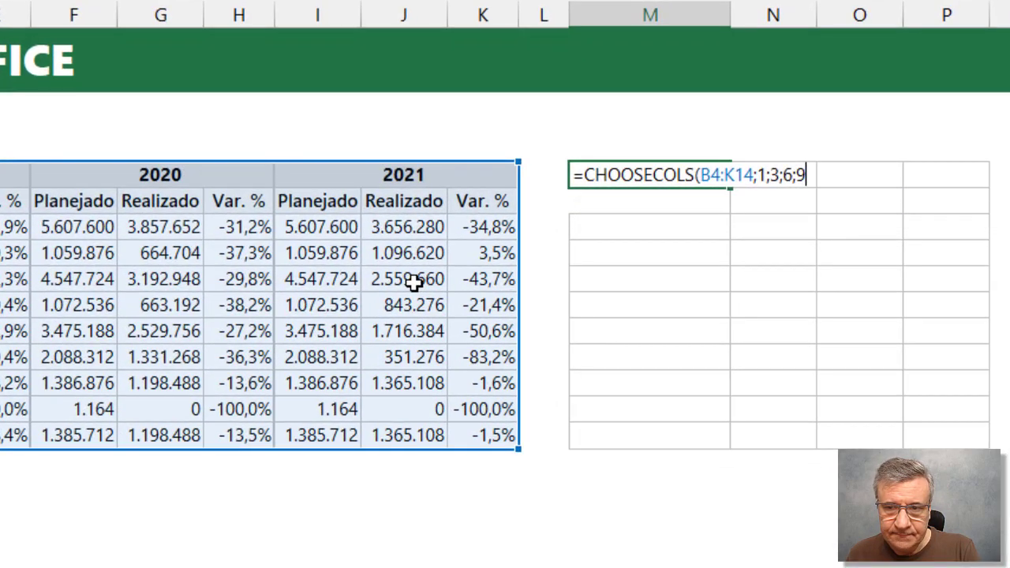
key(Return)
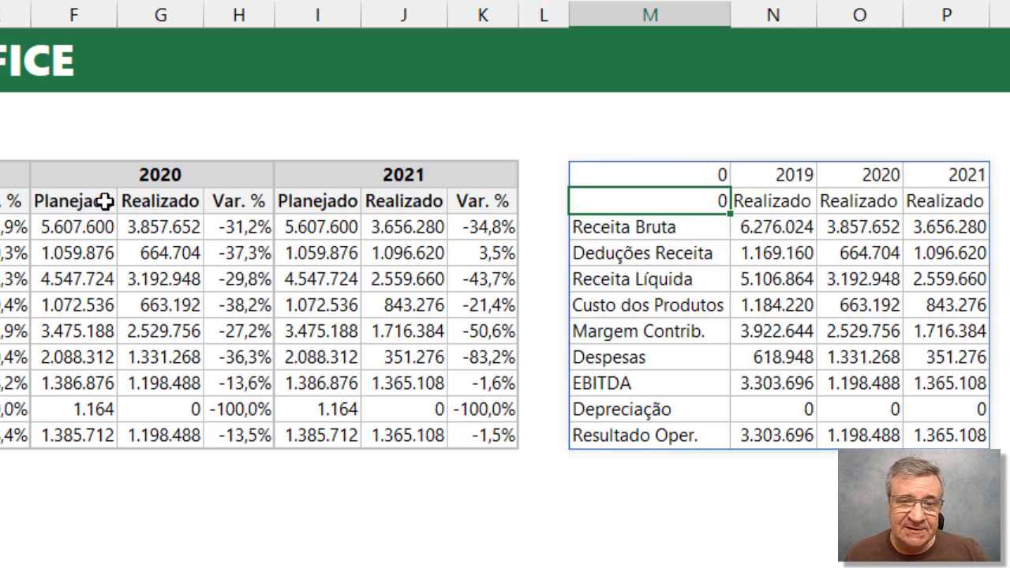
Point out cells M4:M5, the header corner of the CHOOSECOLS result.
click(644, 174)
key(shift+Down)
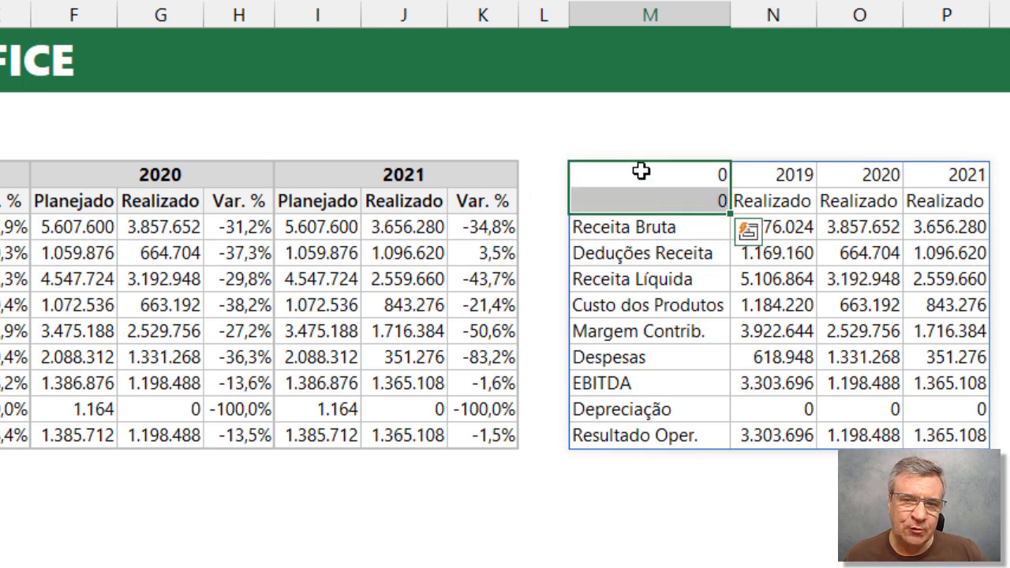
click(641, 171)
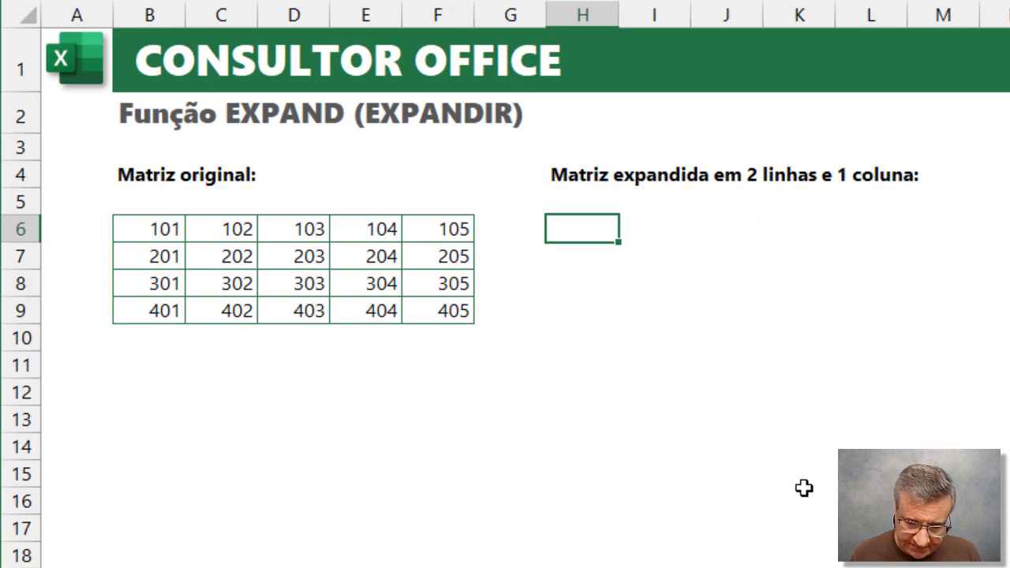
On the first EXPAND sheet, enter =EXPANDIR(B6:F9;6;6) in H6 to expand the original matrix to six rows and six columns.
text(=E)
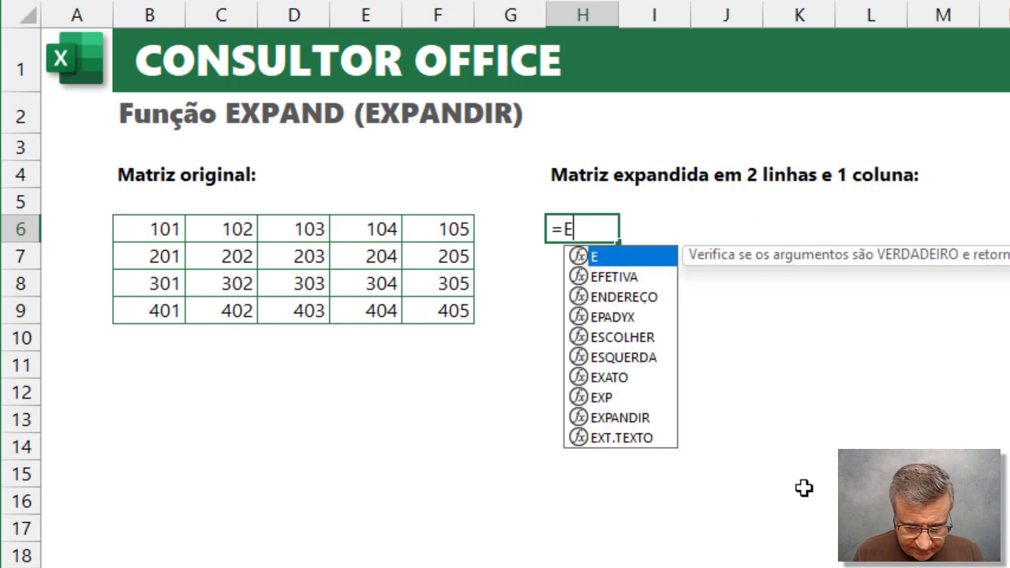
text(XP)
key(Down)
key(Tab)
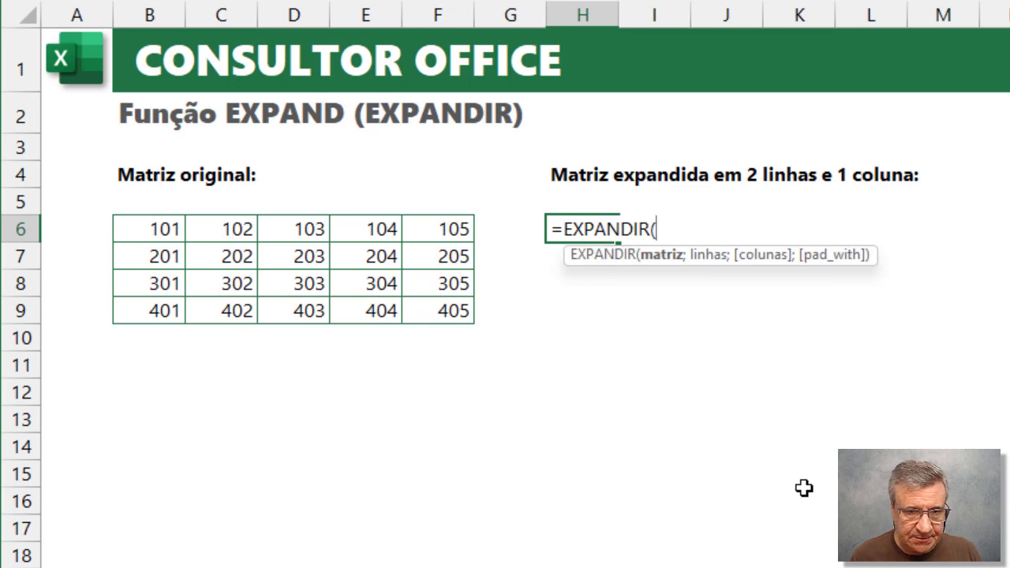
drag(142, 229, 434, 310)
text(;)
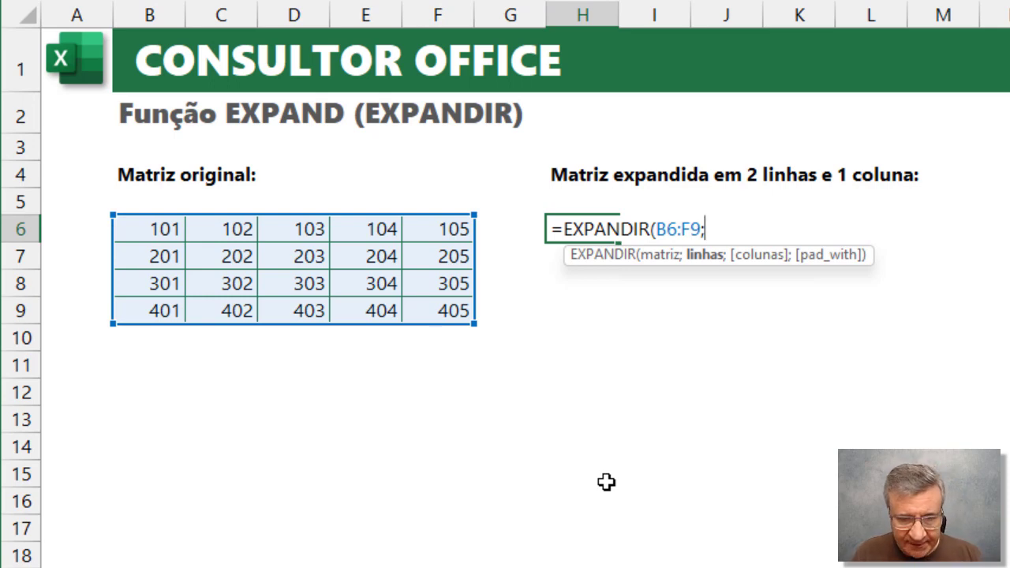
text(6)
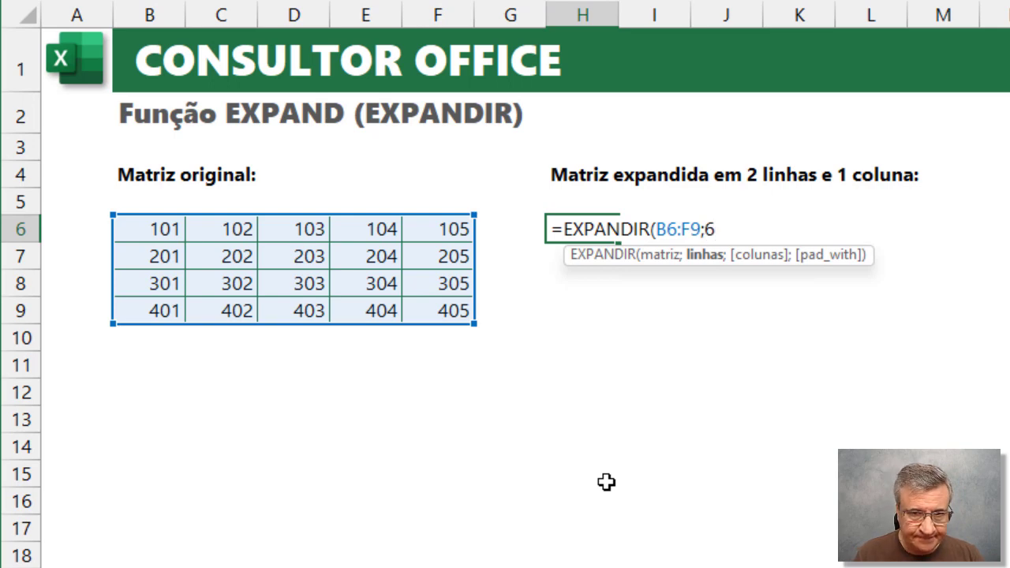
text(;)
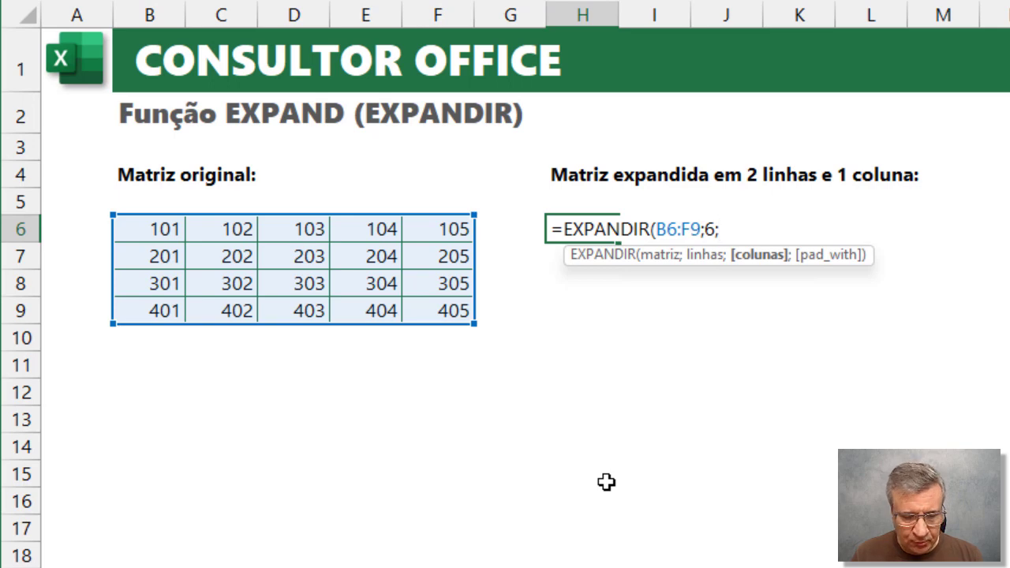
text(6)
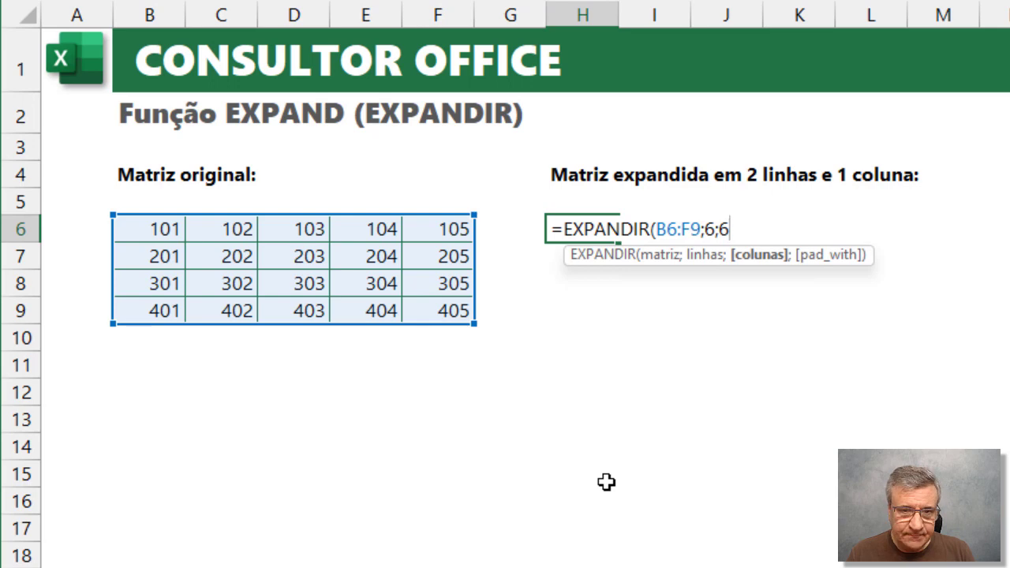
key(Return)
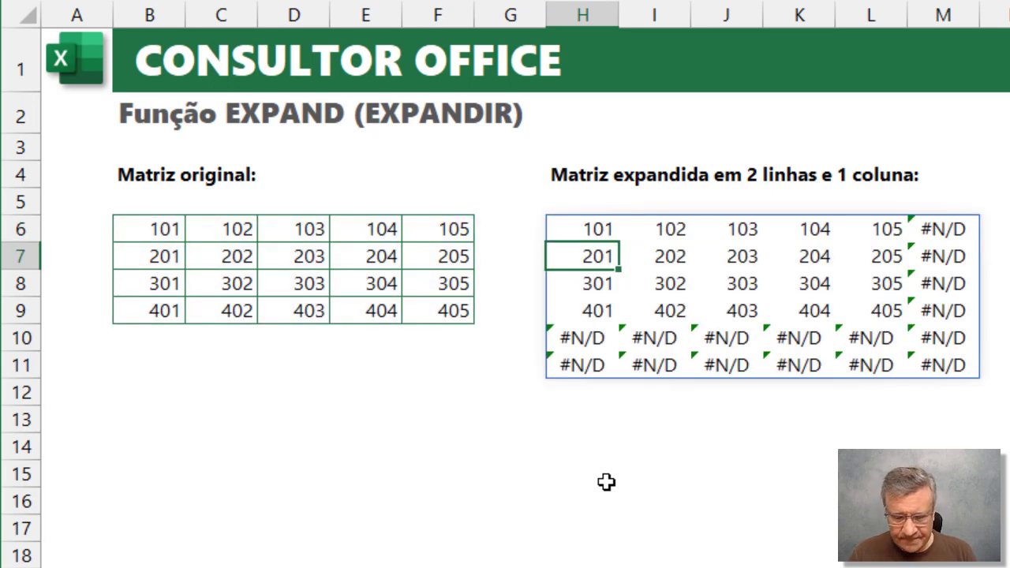
Add 0 as the pad_with argument in H6, making the formula =EXPANDIR(B6:F9;6;6;0).
key(Up)
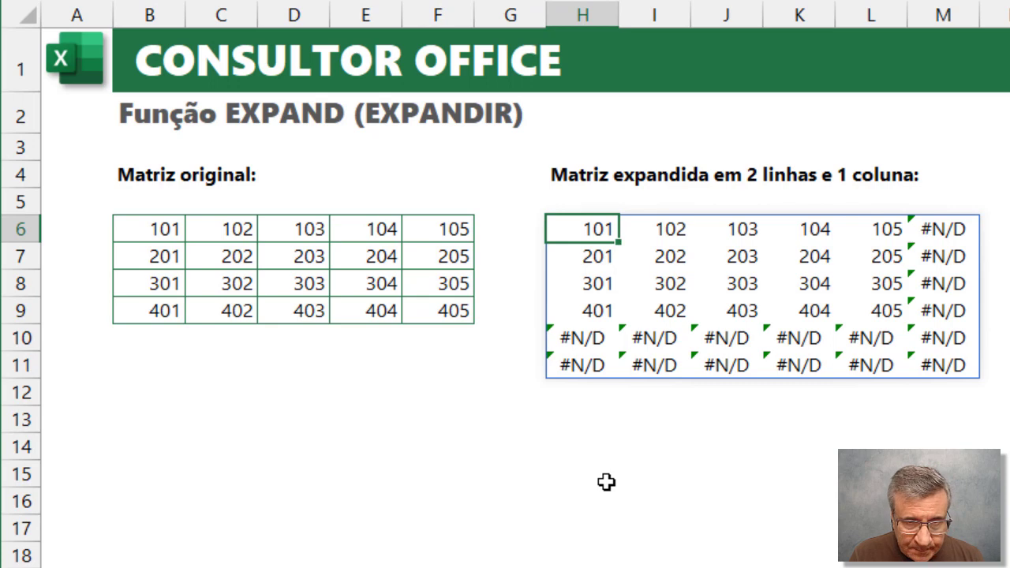
key(F2)
key(BackSpace)
text(;6;6)
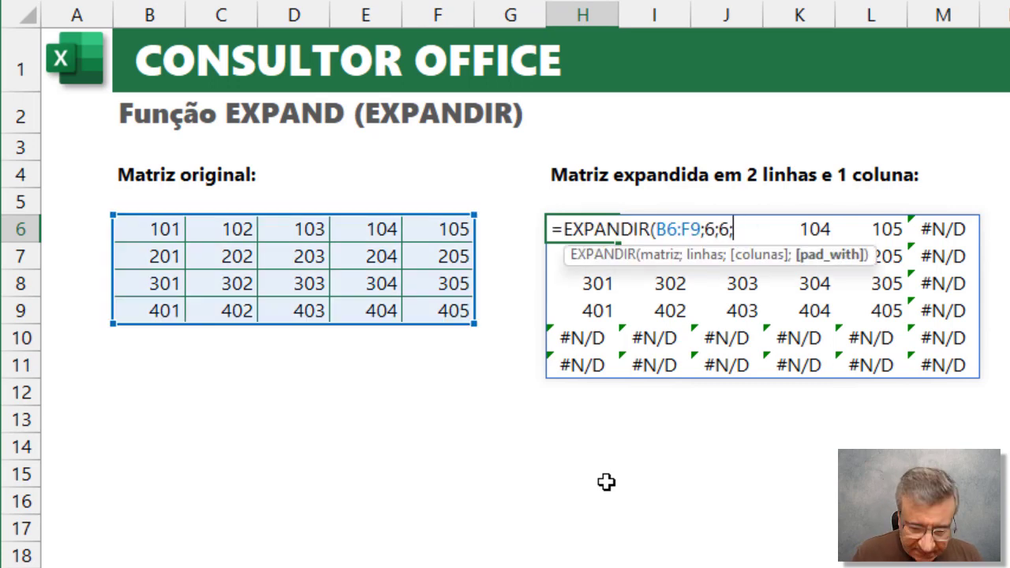
text(0)
key(Return)
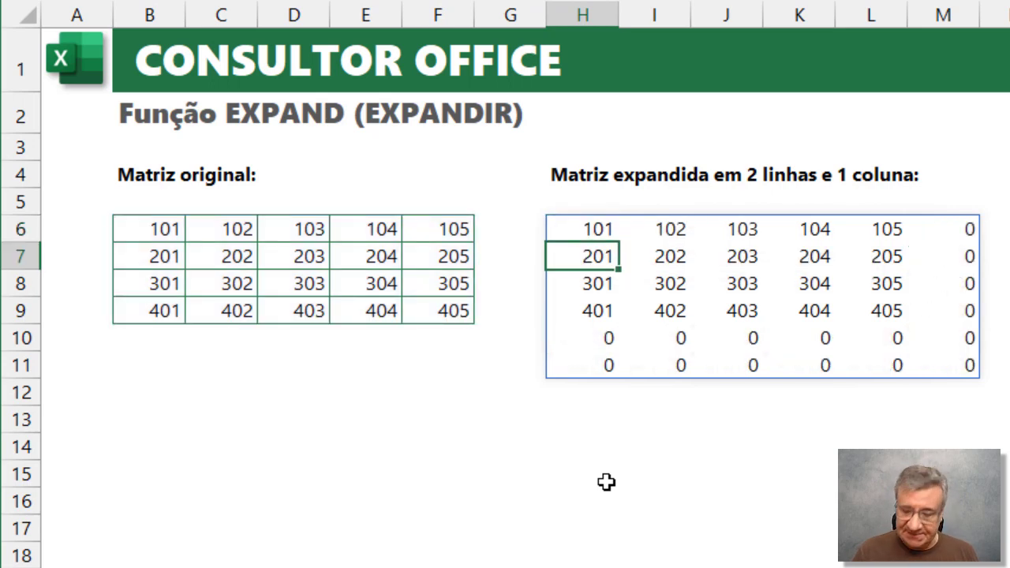
key(Up)
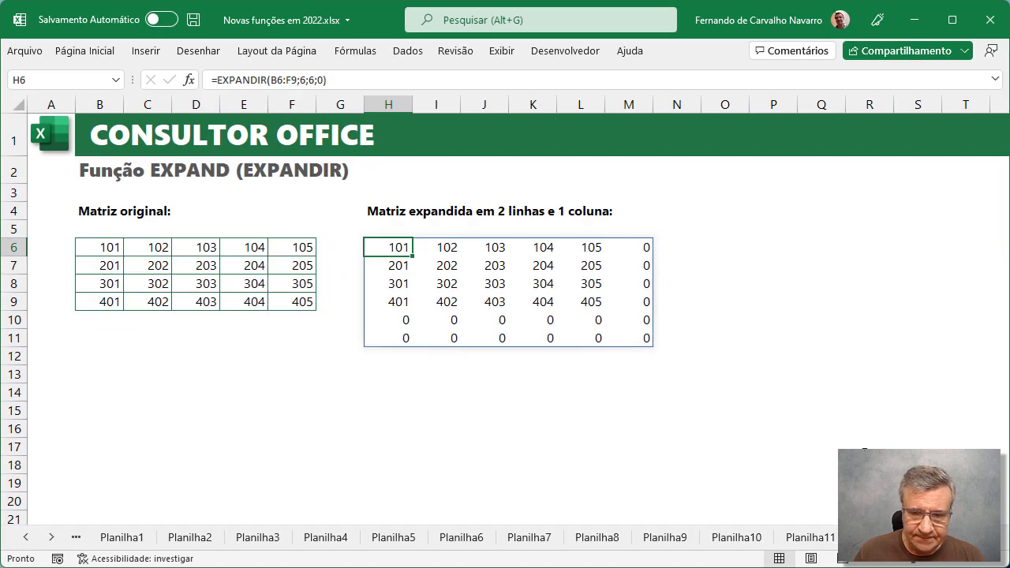
On the next EXPAND sheet, enter =EXPANDIR(B5:E17;;5) in G5 to extend the invoice table to five columns, leaving the rows argument empty.
key(ctrl+Page_Down)
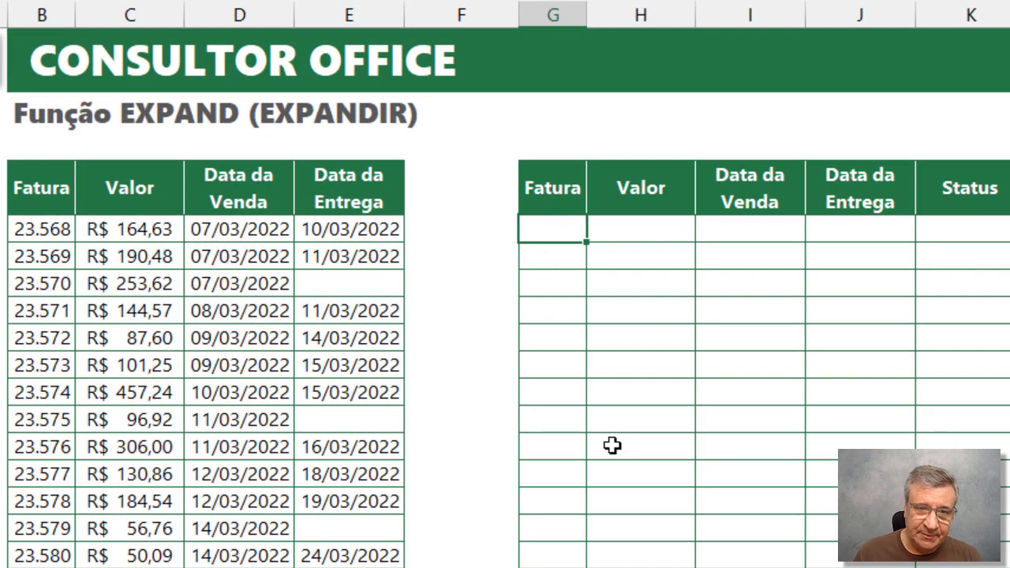
text(=)
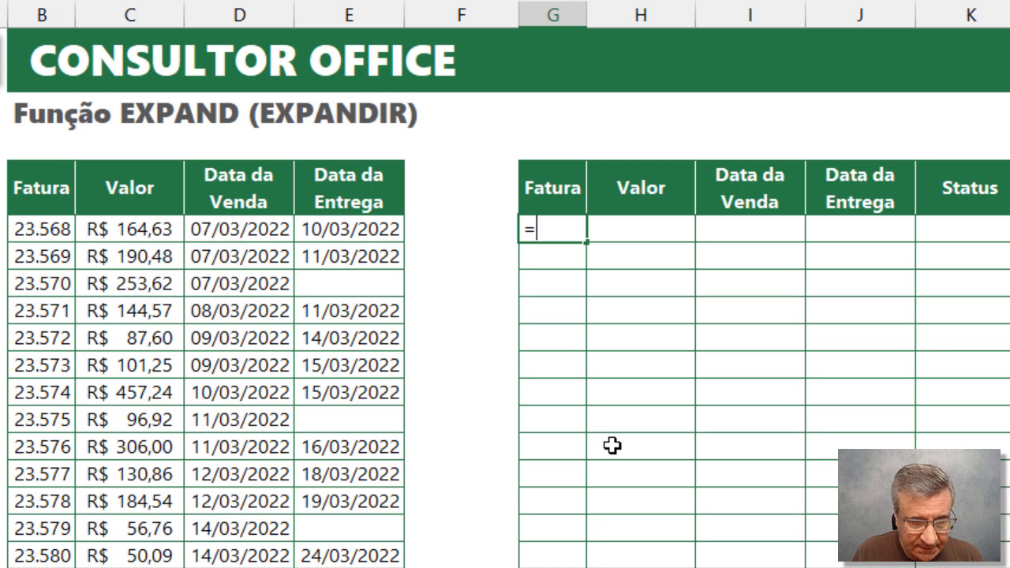
text(EXPANDIR()
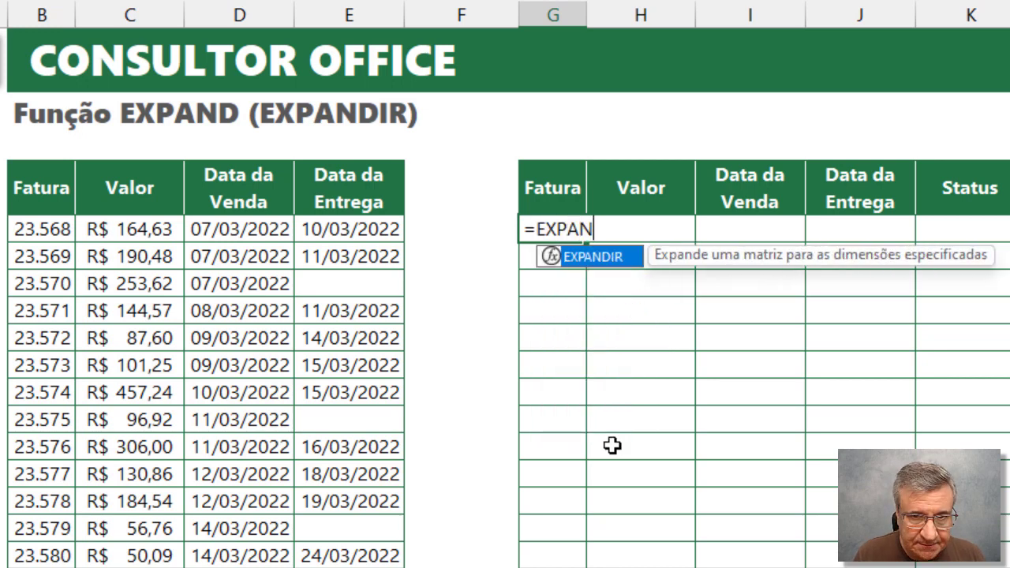
click(49, 230)
drag(97, 229, 331, 550)
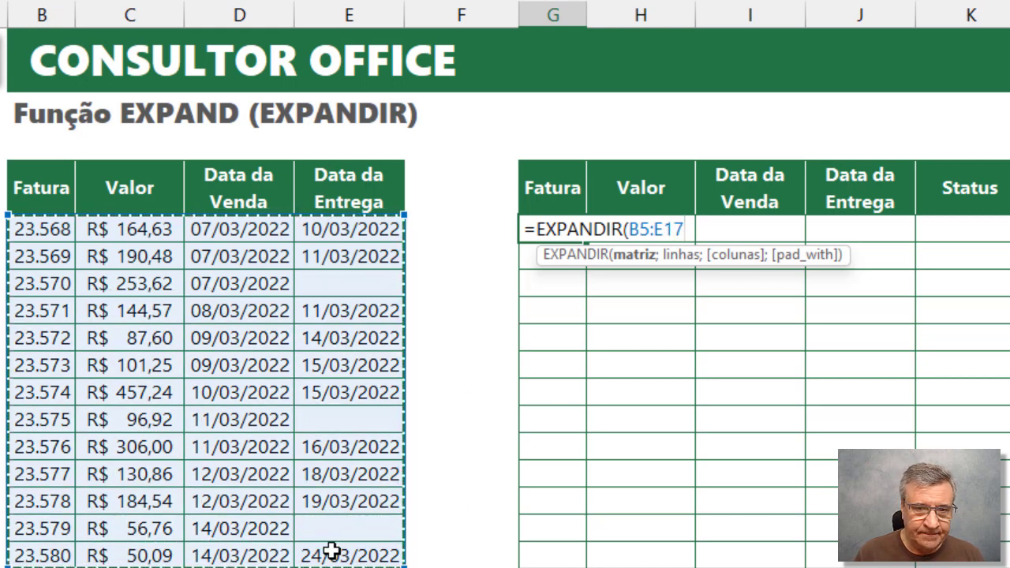
text(;)
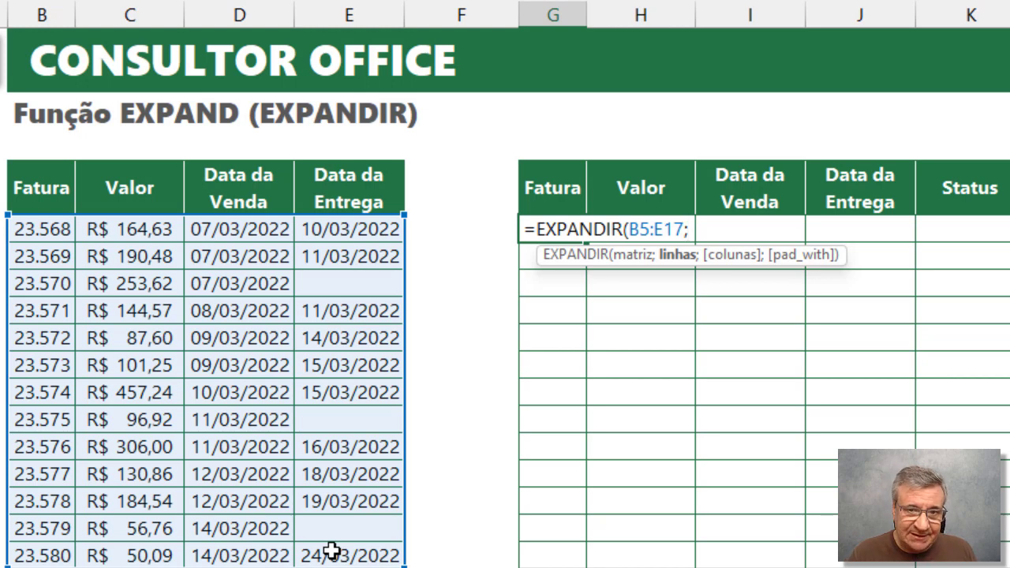
text(;5)
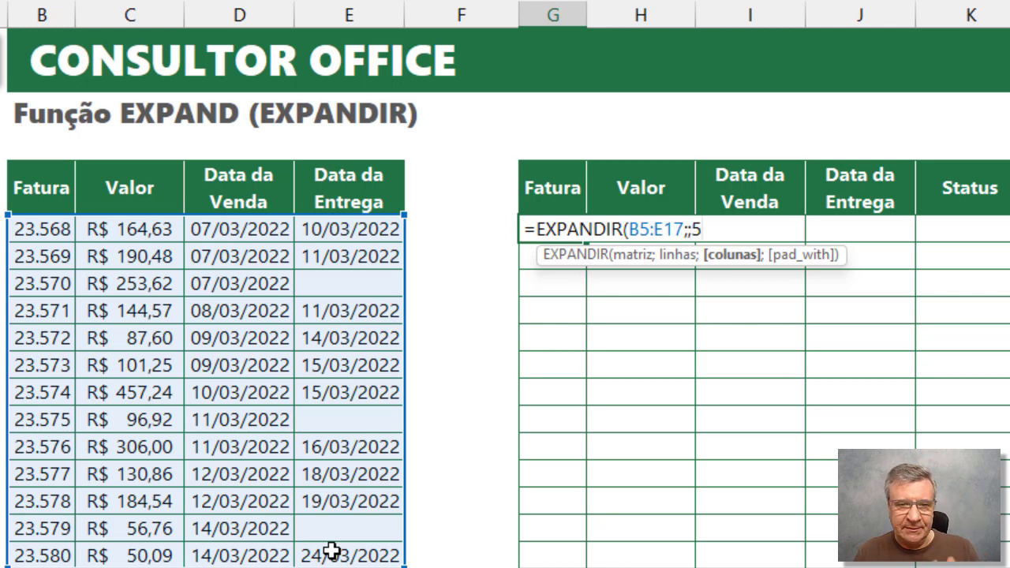
key(Return)
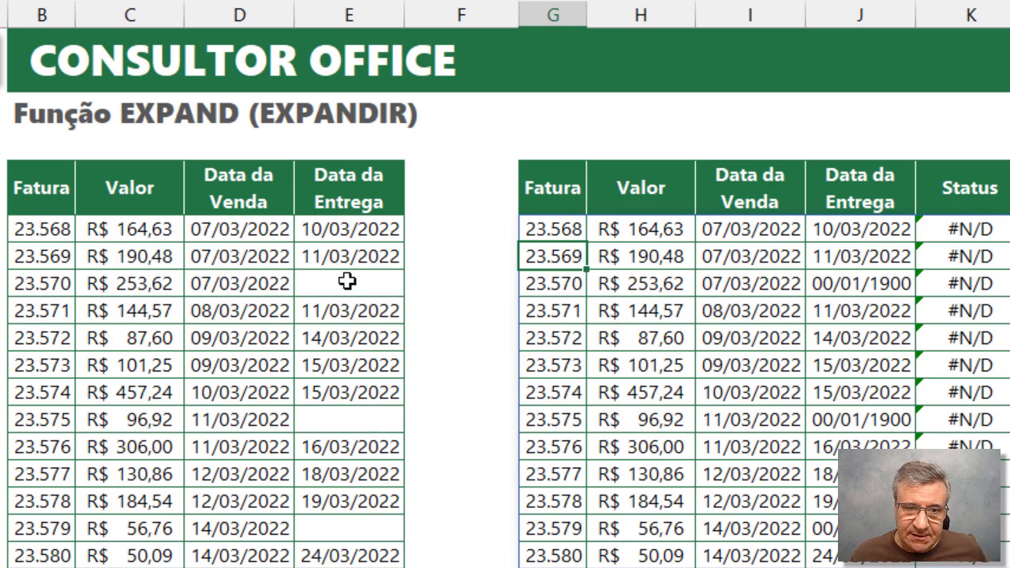
Add "Em atraso" as the pad_with argument in G5, making the formula =EXPANDIR(B5:E17;;5;"Em atraso").
click(832, 281)
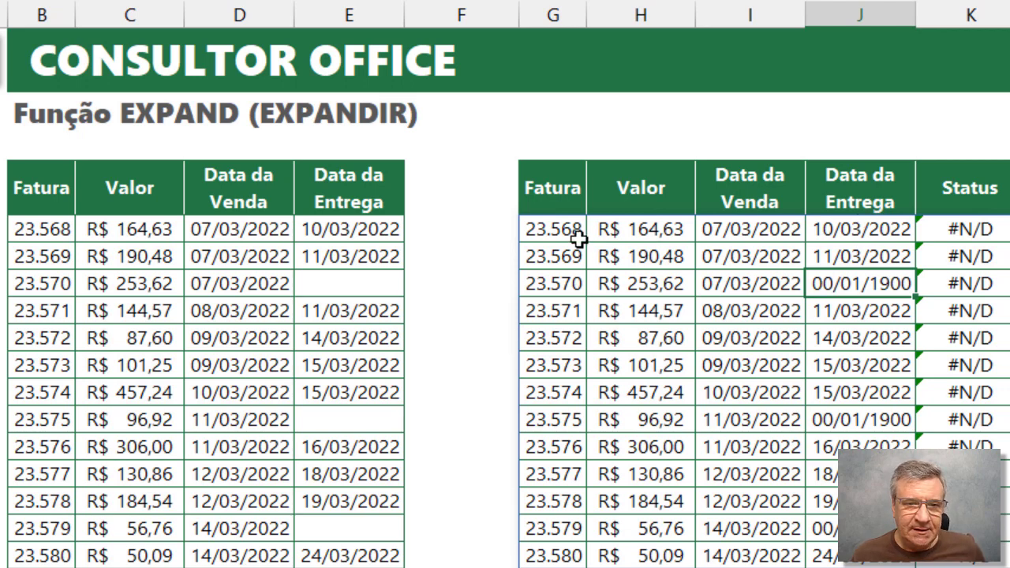
click(548, 230)
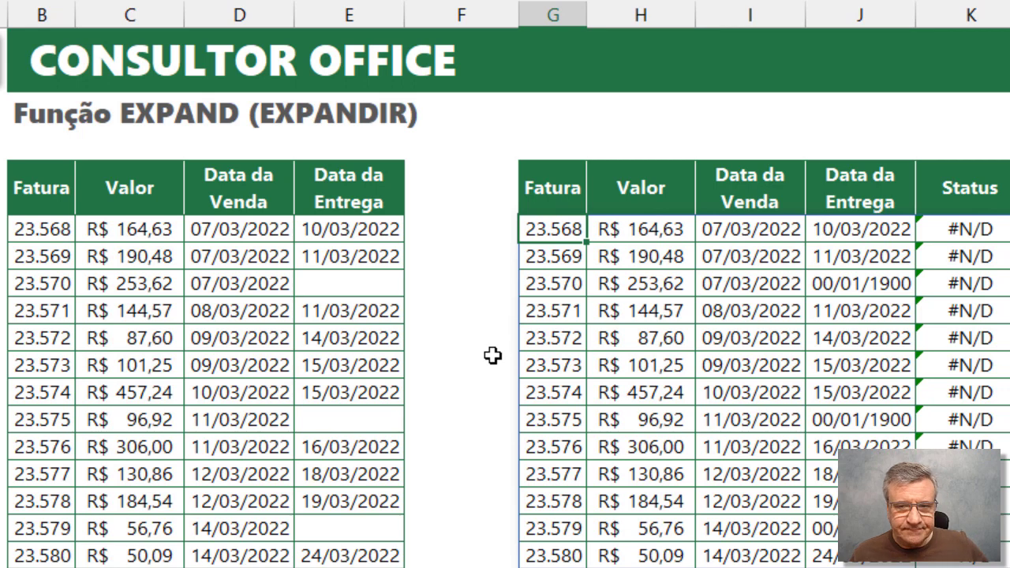
text(=EXPANDIR(B5:E17;;5)
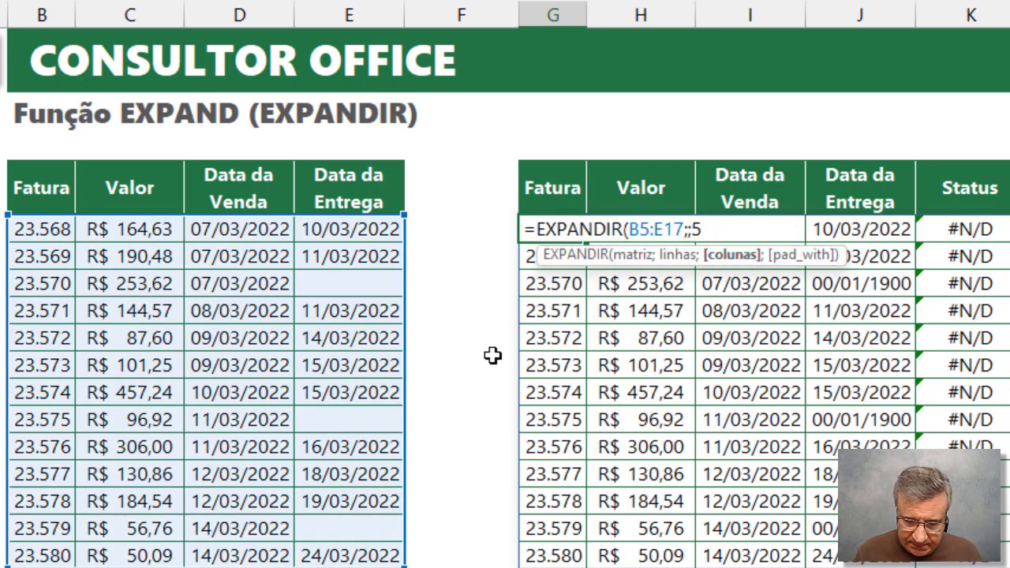
text(;)
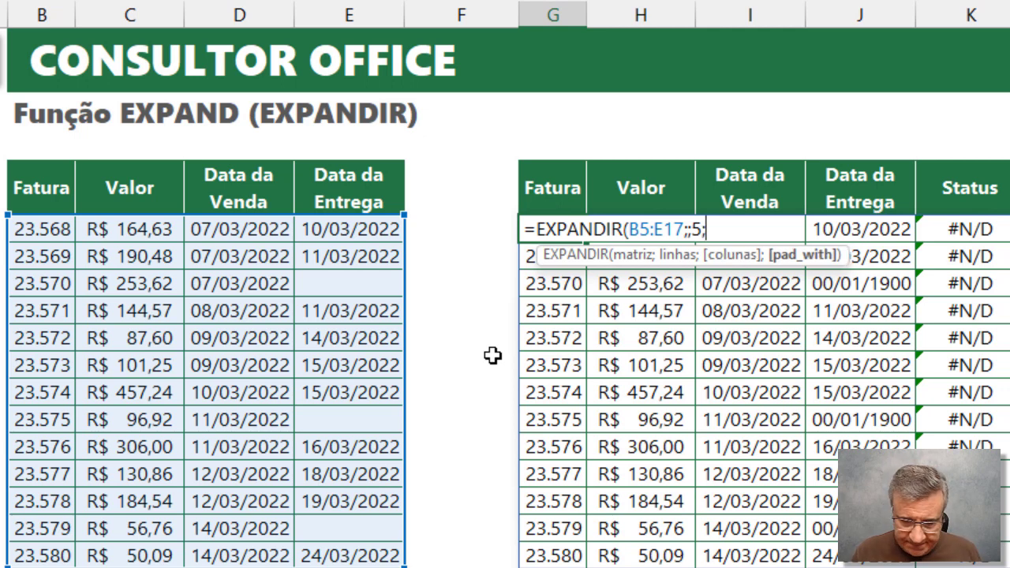
text("e)
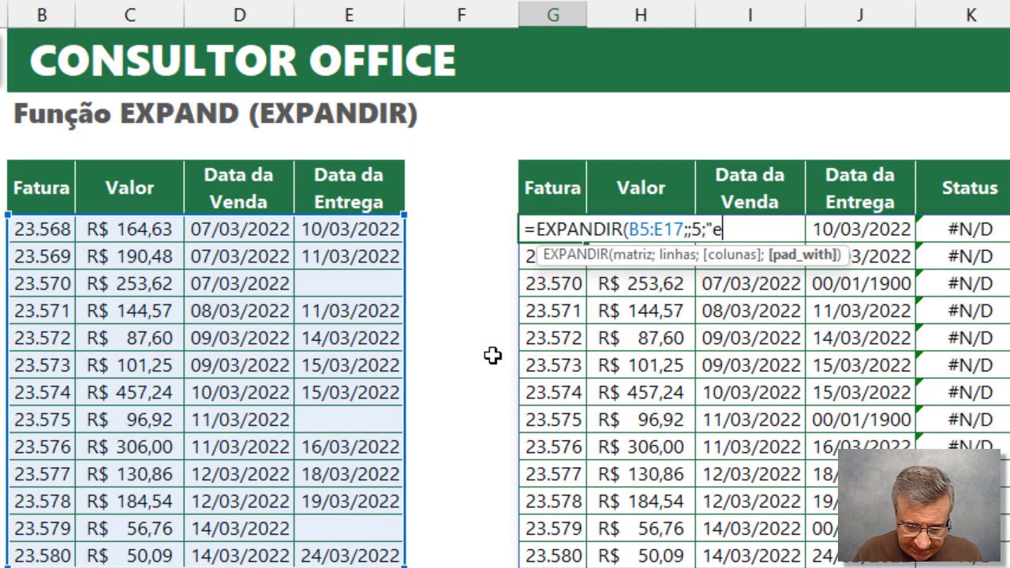
key(BackSpace)
text(Em atr)
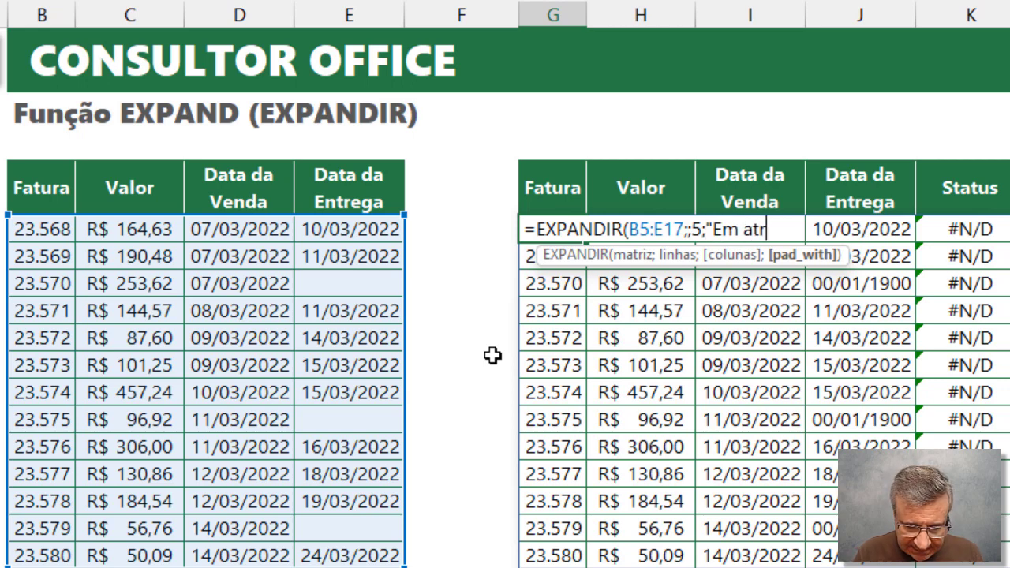
text(aso"))
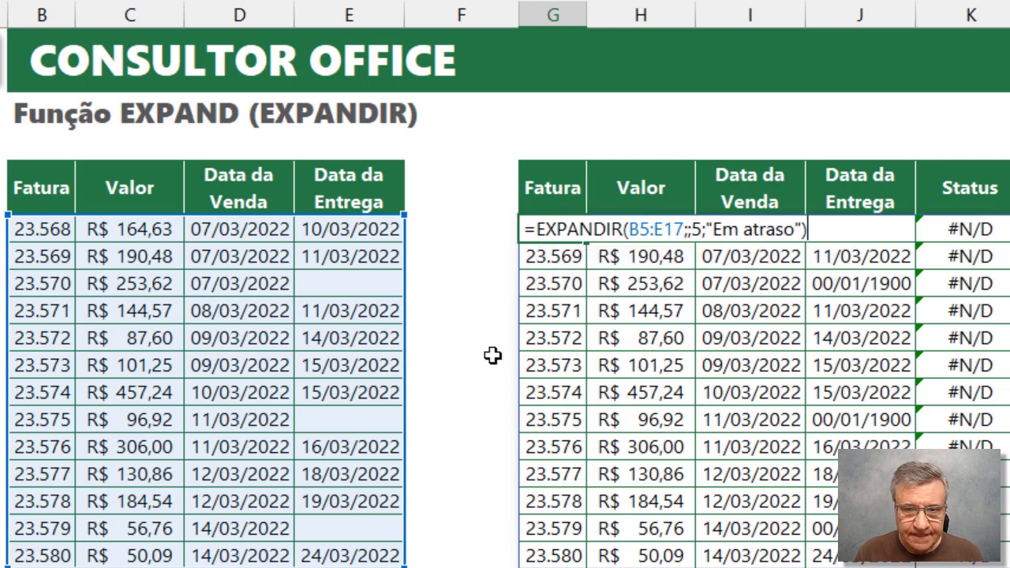
key(Return)
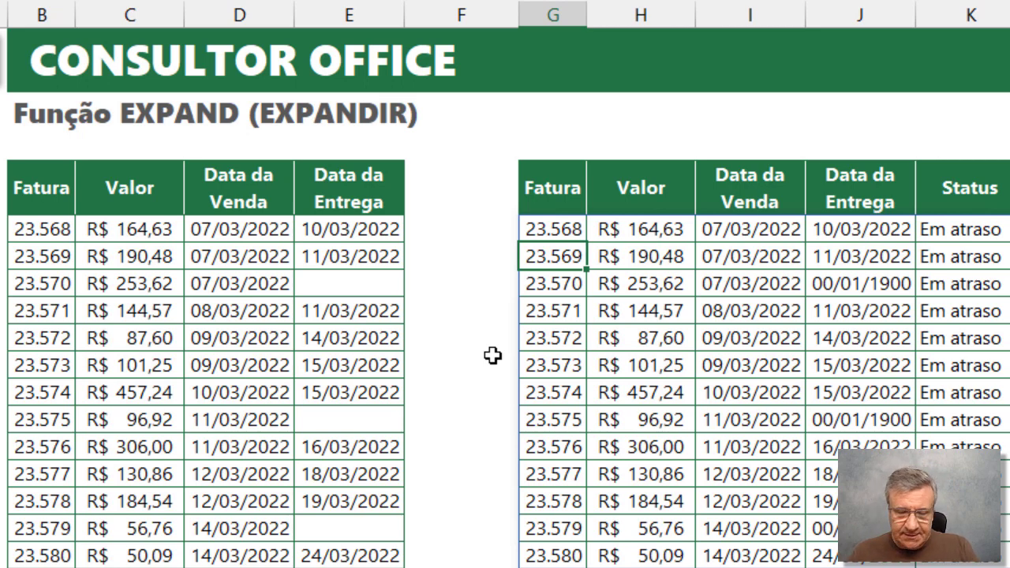
Nest FILTRO in G5 to keep only invoices without a delivery date: =EXPANDIR(FILTRO(B5:E17;E5:E17="");;5;"Em atraso").
key(Up)
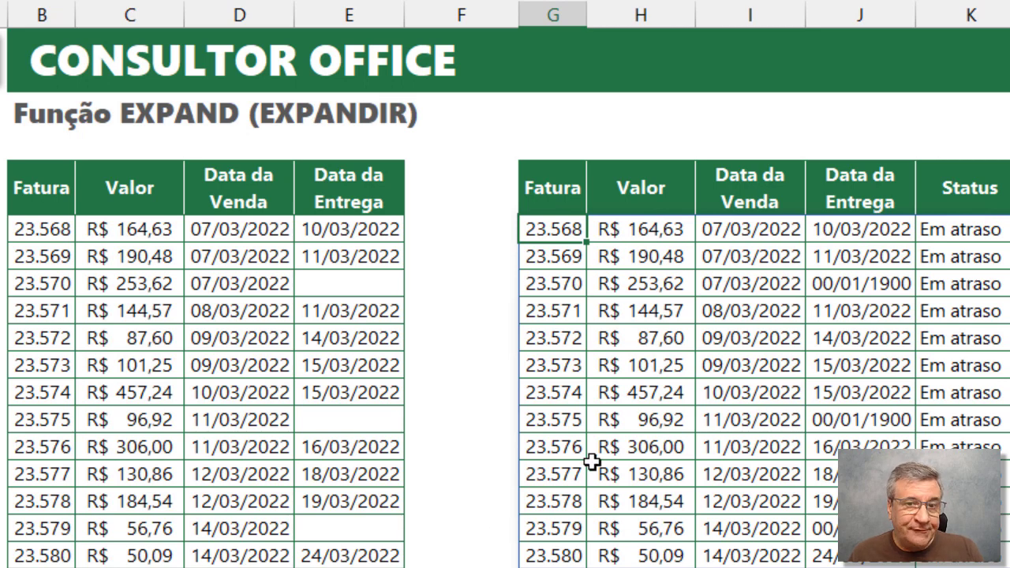
key(F2)
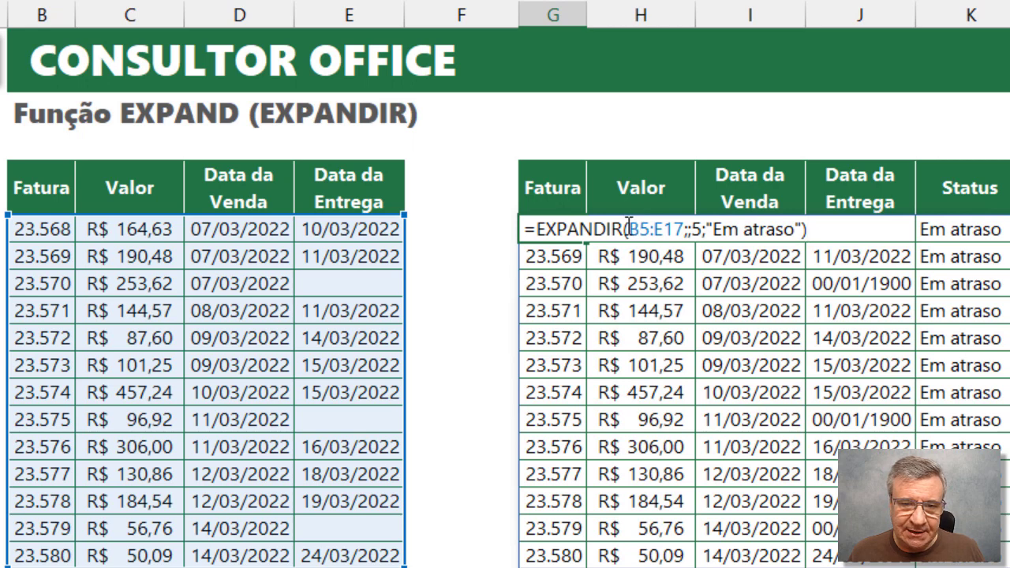
drag(628, 228, 683, 229)
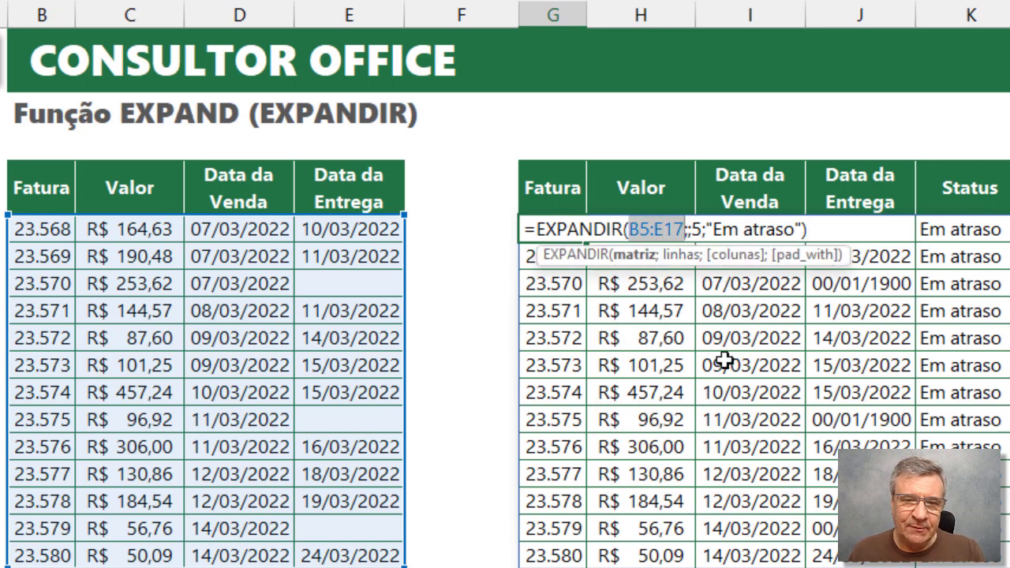
click(632, 228)
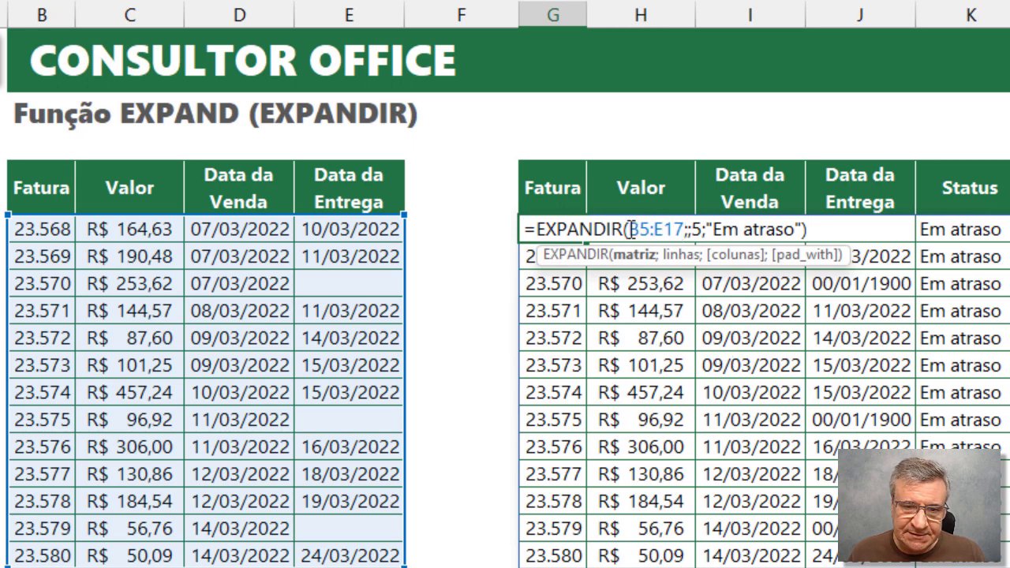
text(FI)
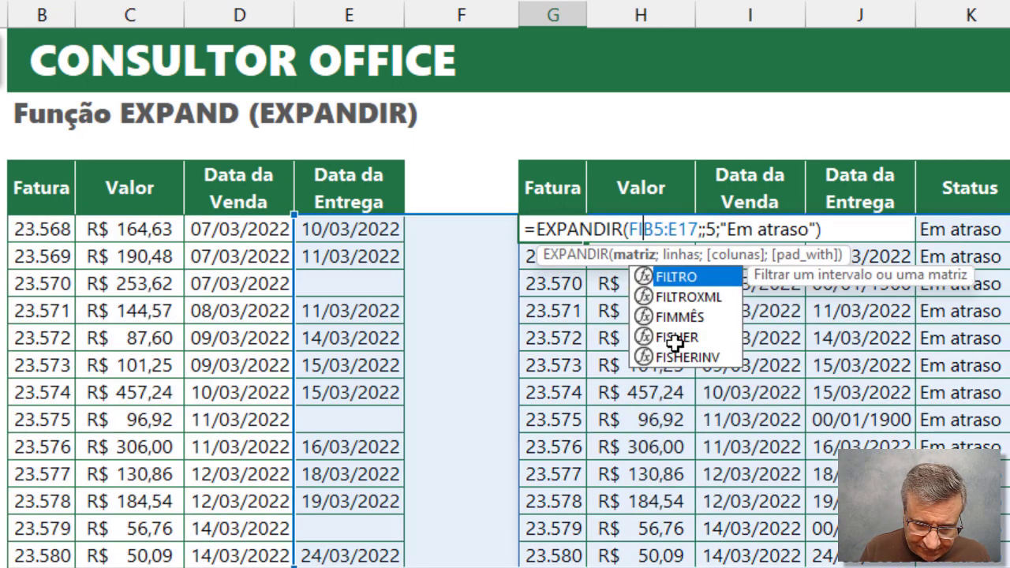
text(LTRO()
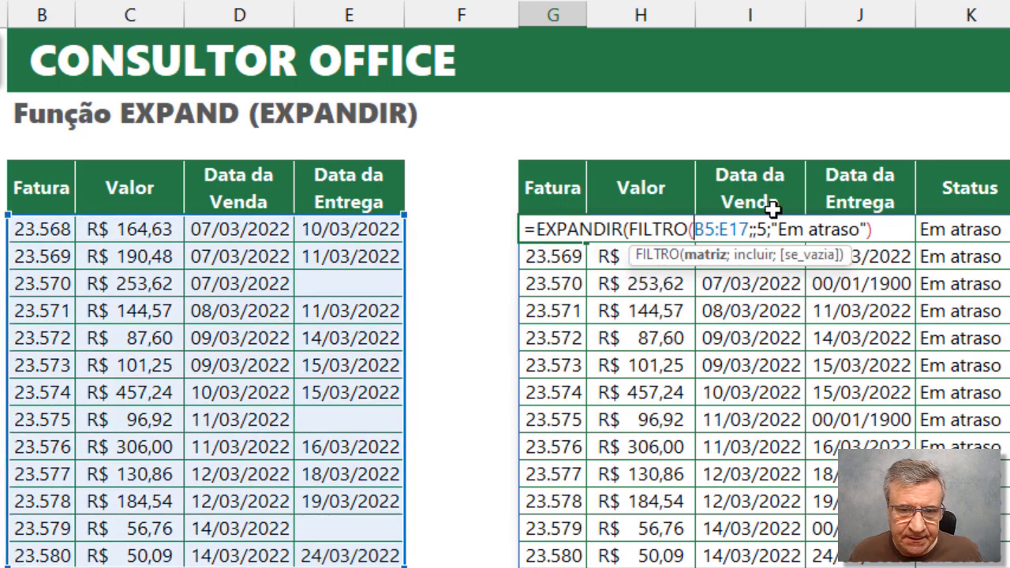
click(747, 227)
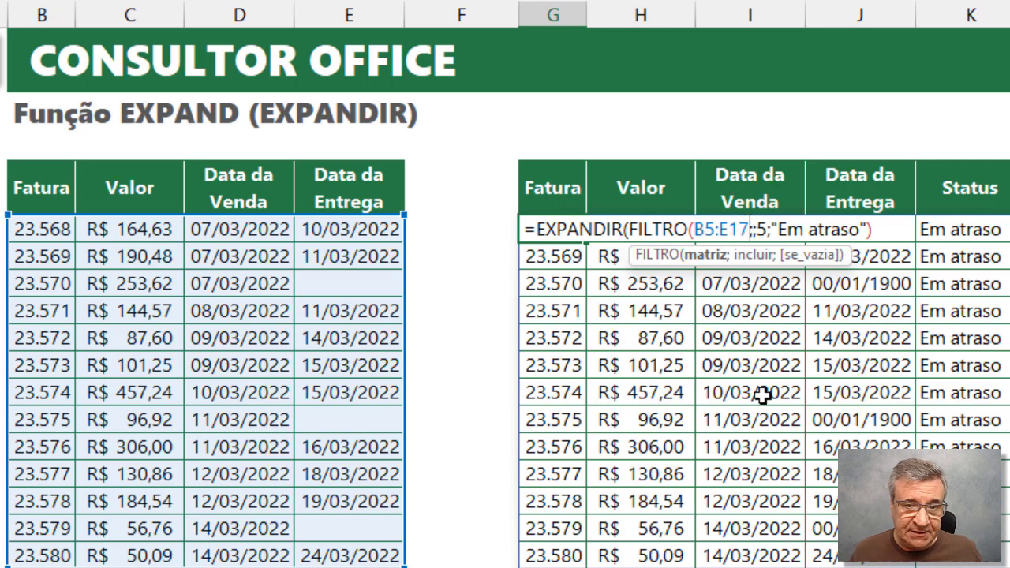
text(;)
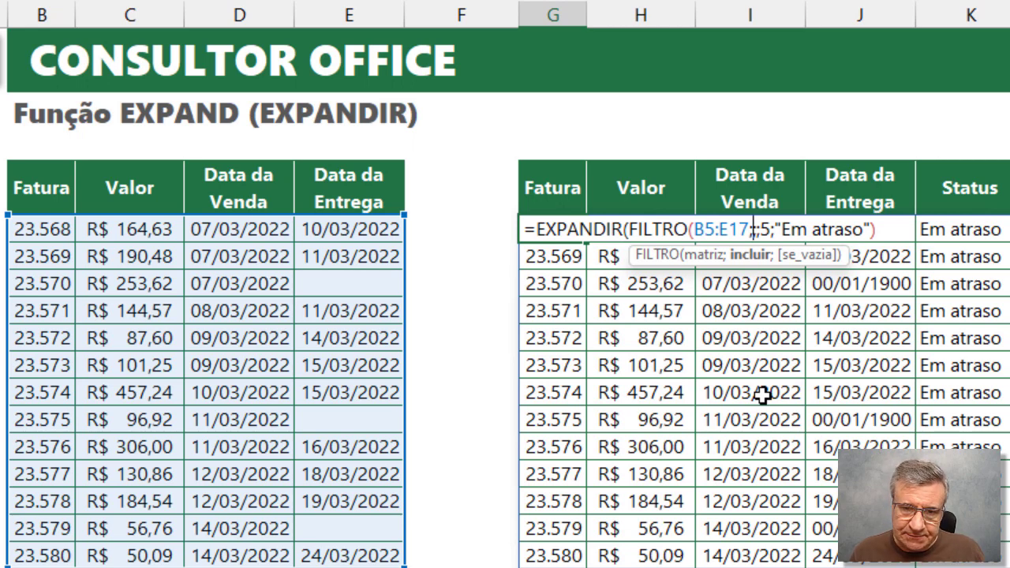
text(;)
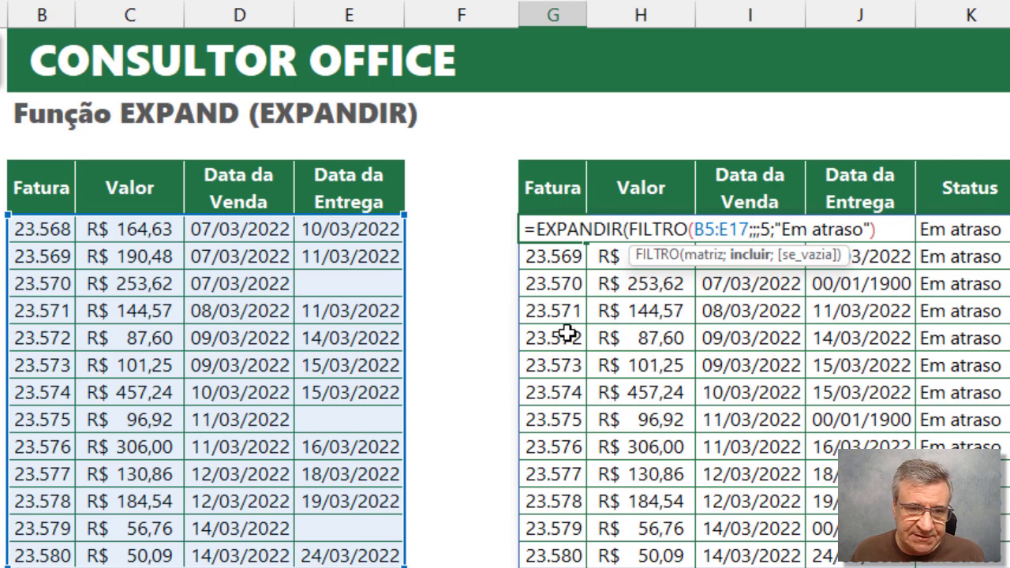
drag(347, 229, 349, 555)
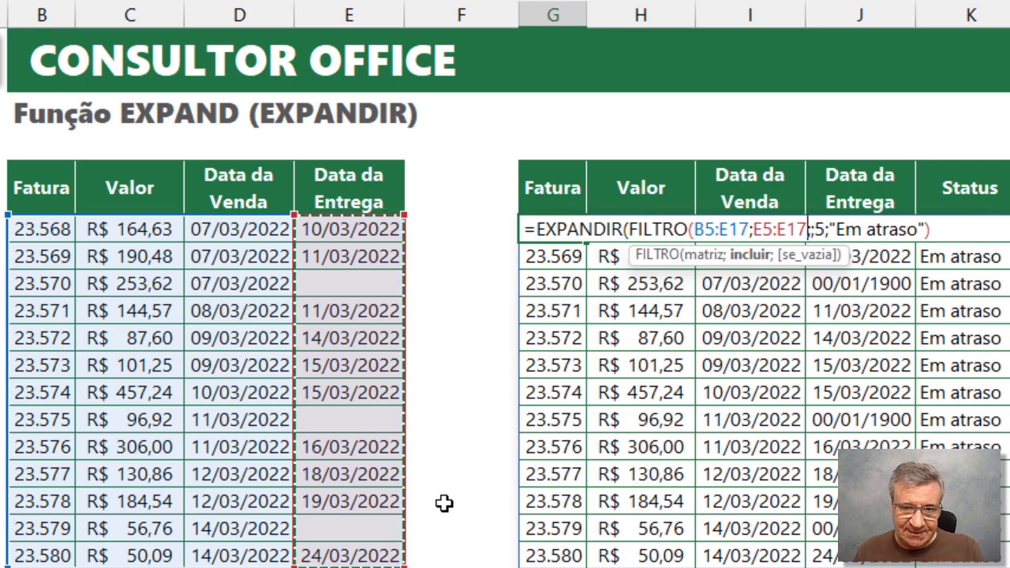
text(=)
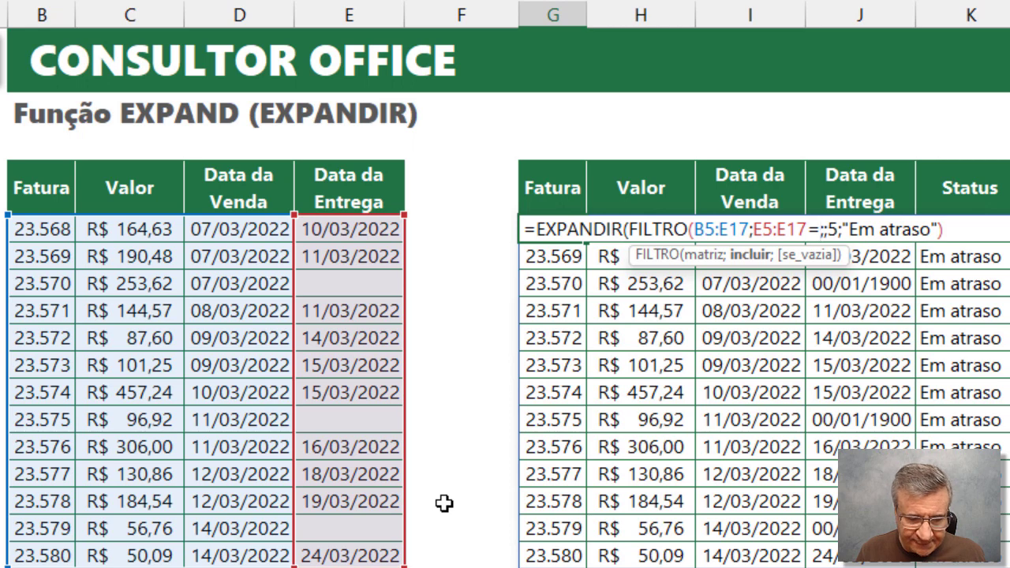
text("")
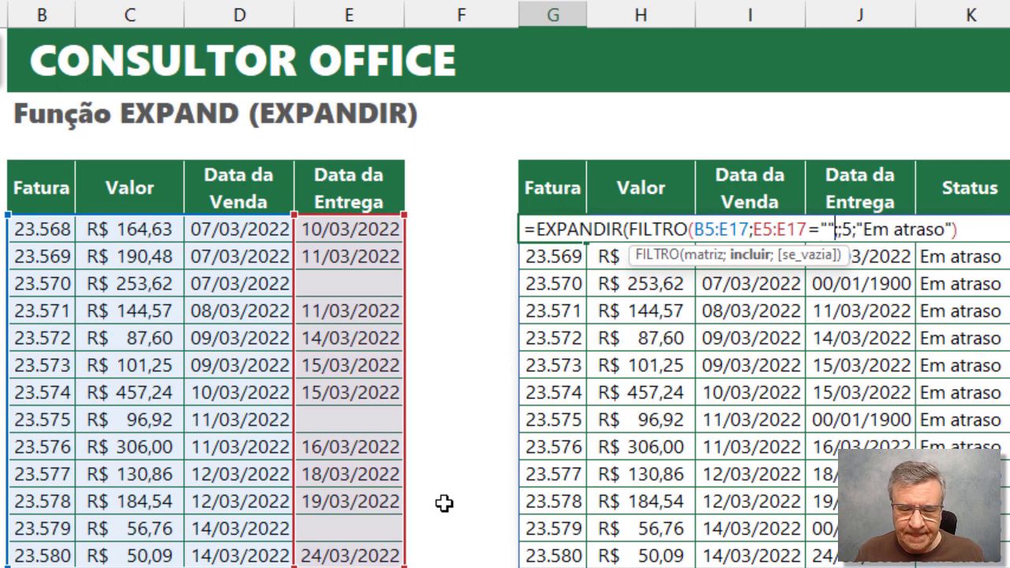
text())
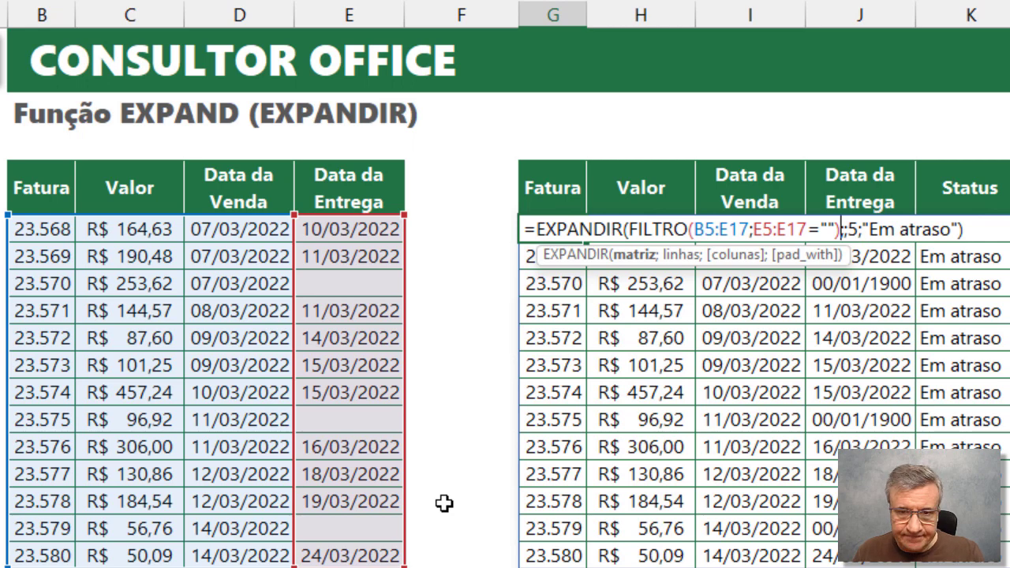
key(Return)
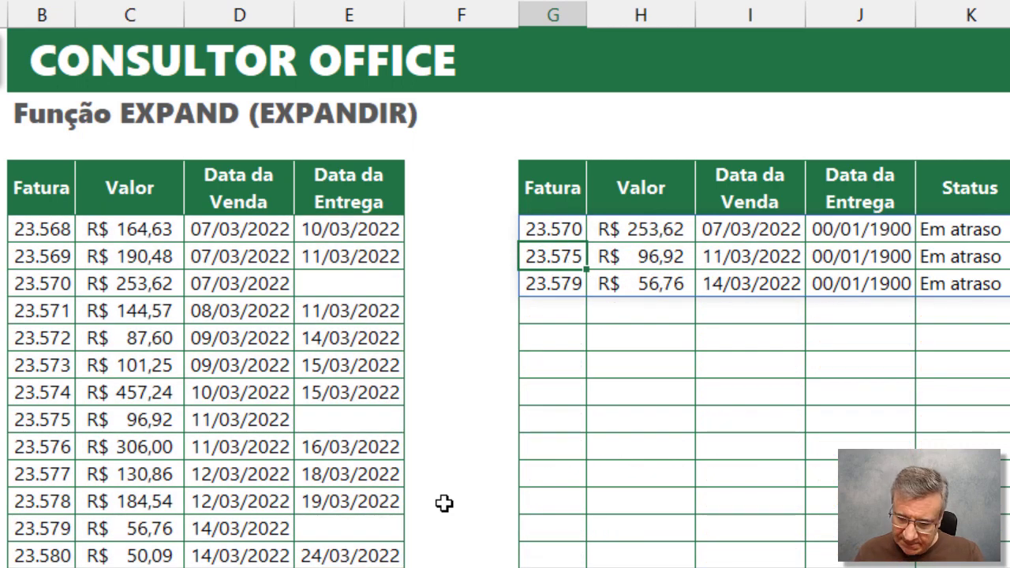
key(Up)
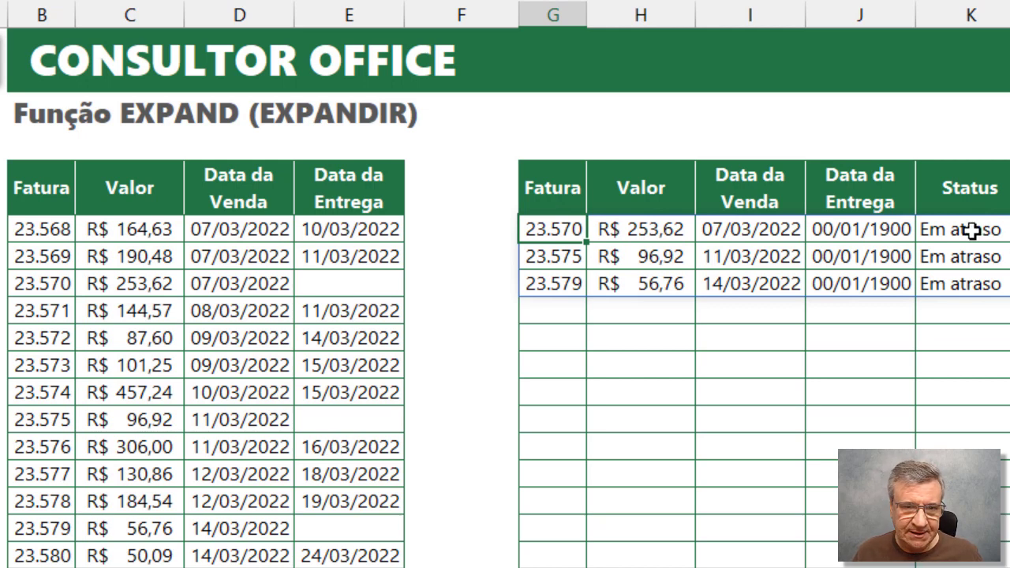
Apply the custom number format dd/mm/aaaa;; to the Data da Entrega cells J5:J17 to hide zero dates.
click(845, 229)
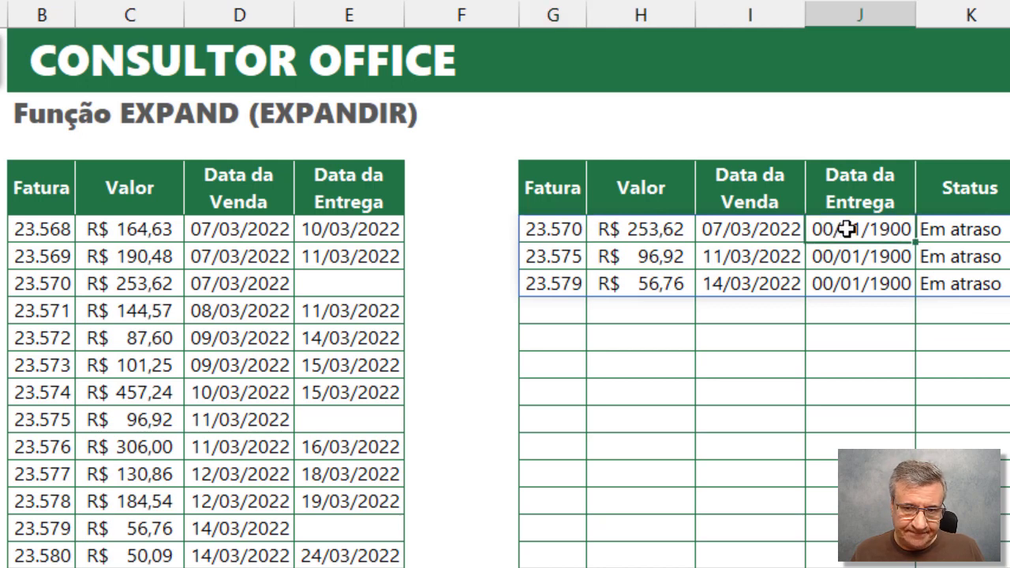
drag(846, 228, 832, 549)
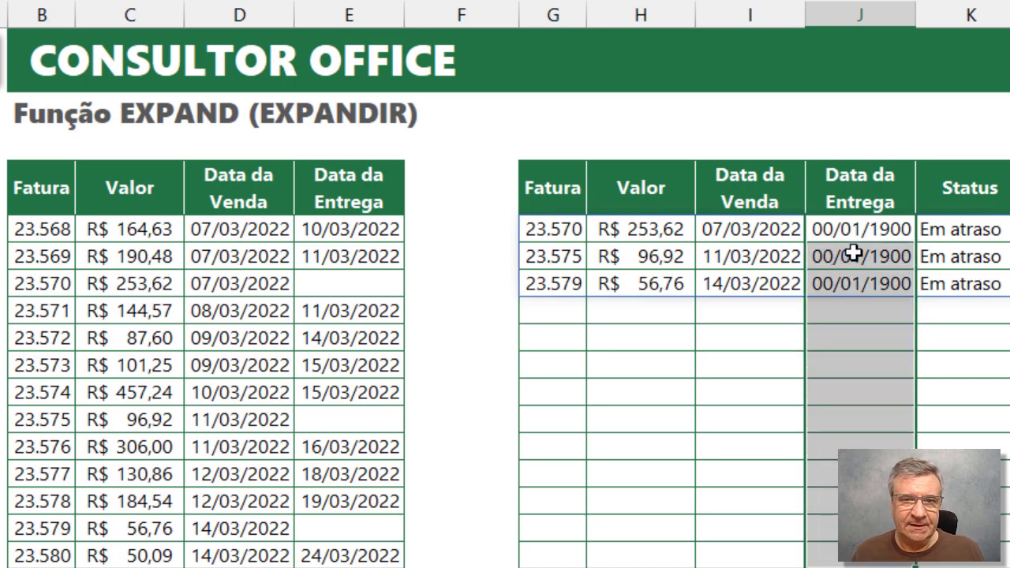
right_click(841, 289)
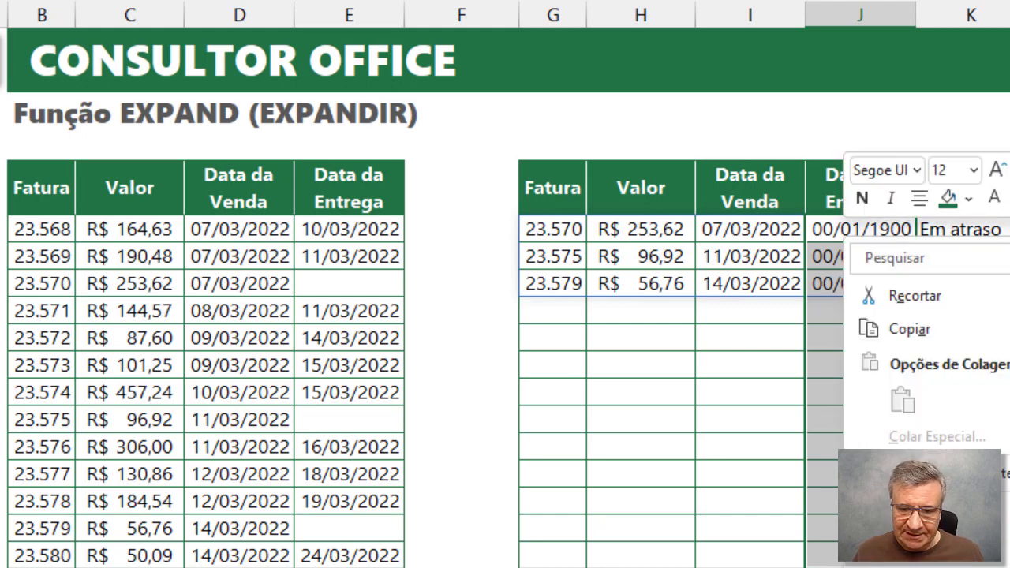
click(931, 566)
drag(903, 378, 826, 45)
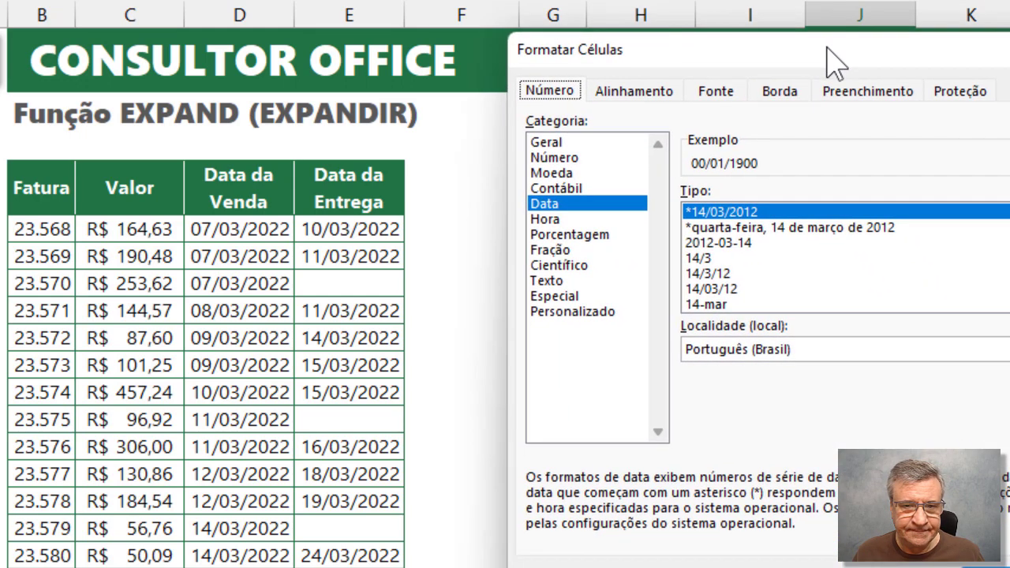
click(552, 313)
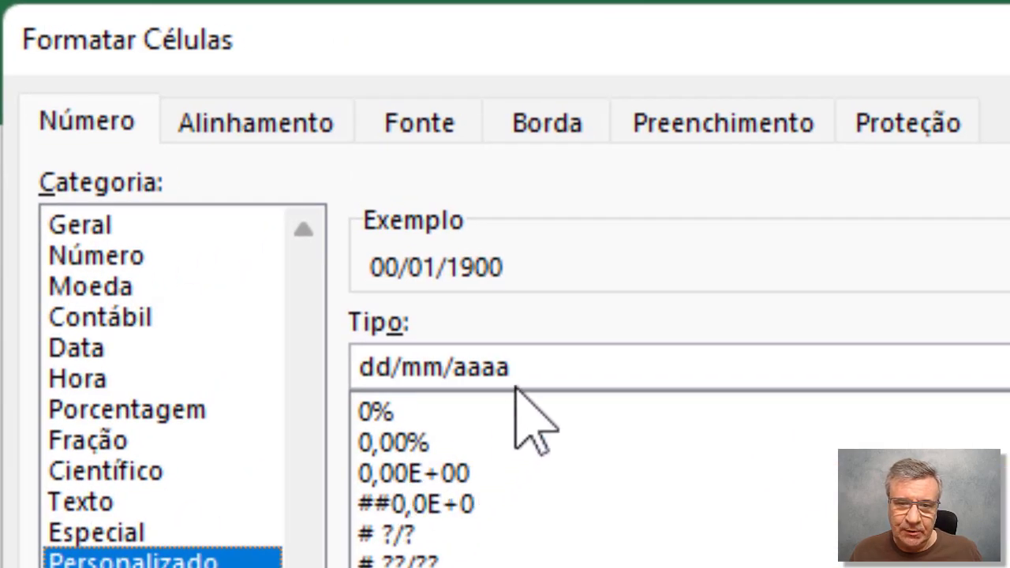
click(530, 364)
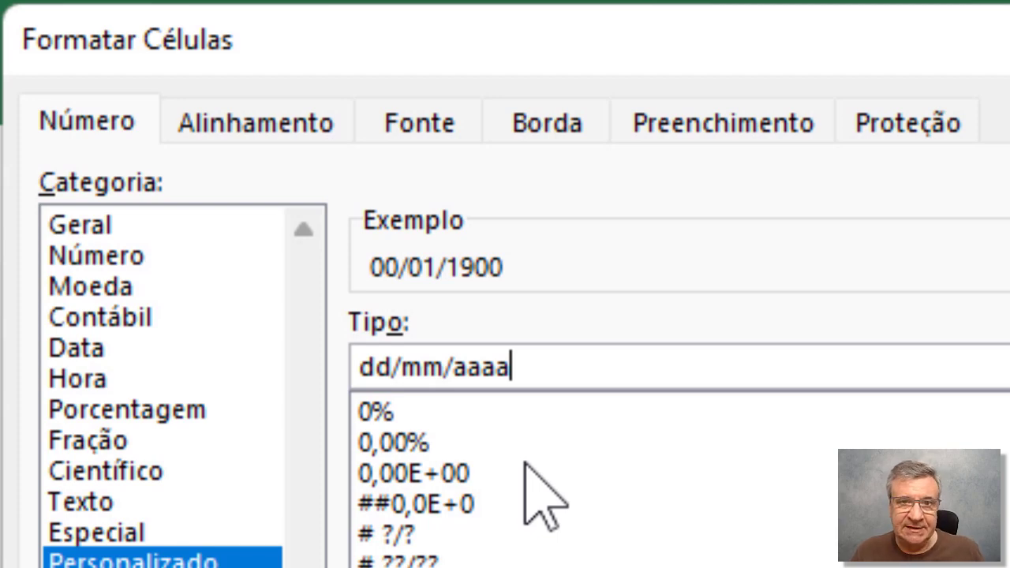
text(;)
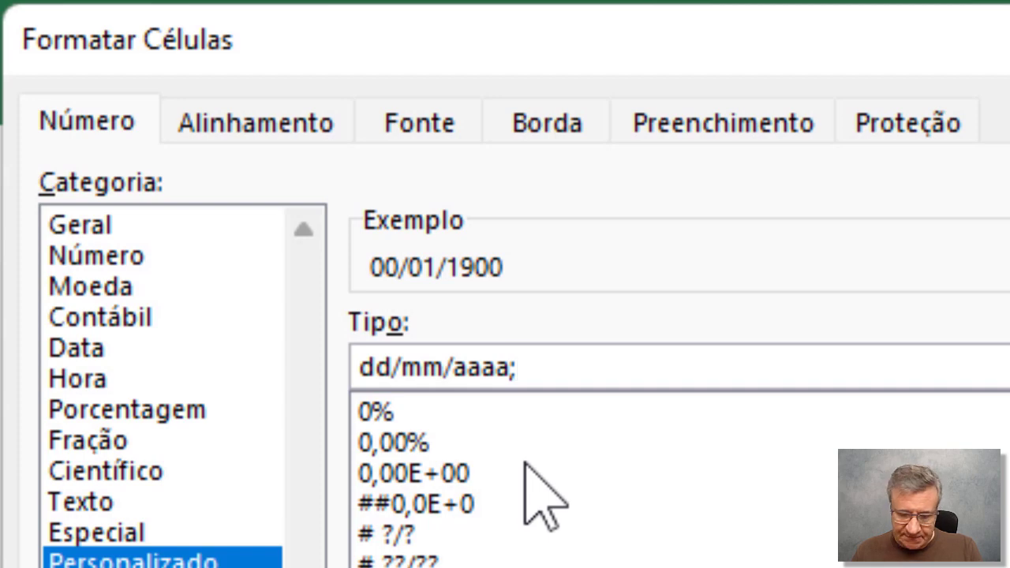
text(;)
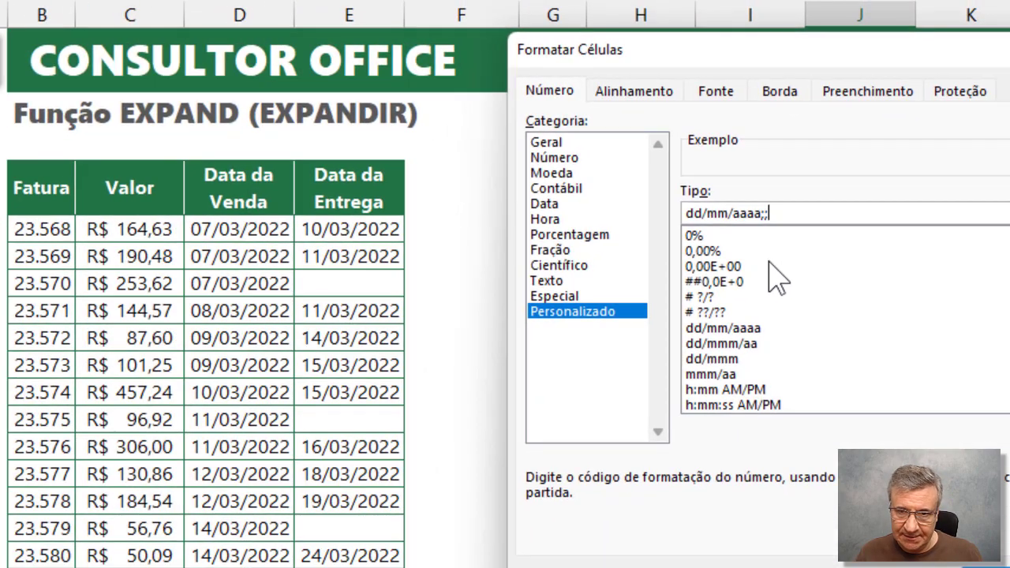
key(Return)
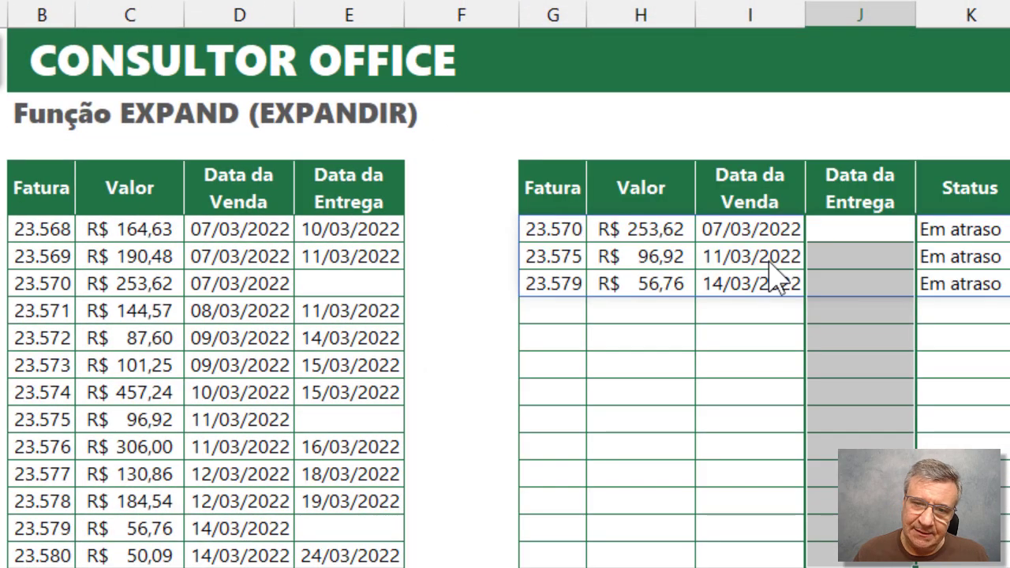
Enter 14/3/2022 as the delivery date in E7 and clear the delivery date in E14 to test the filtered result.
click(546, 315)
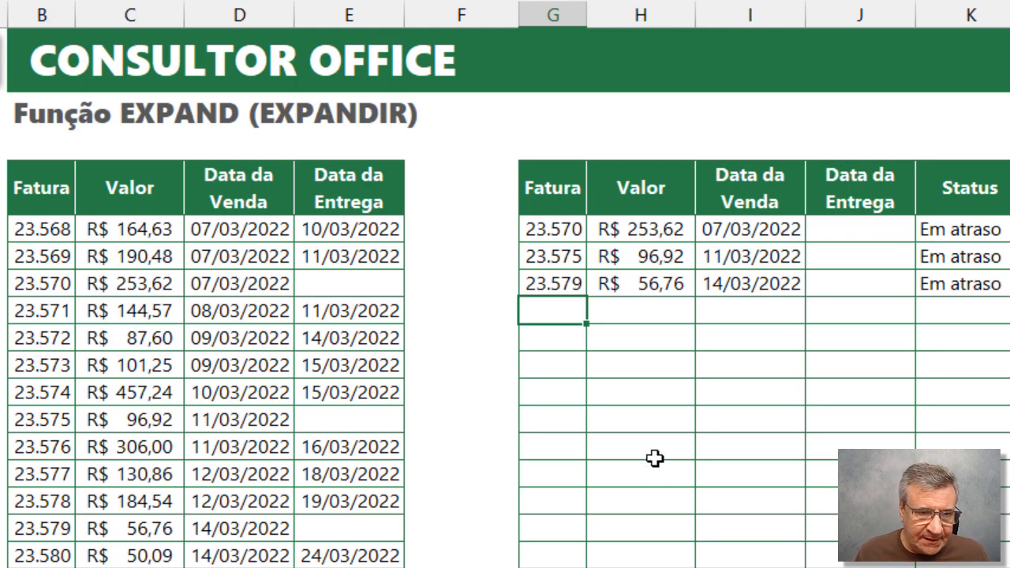
click(330, 281)
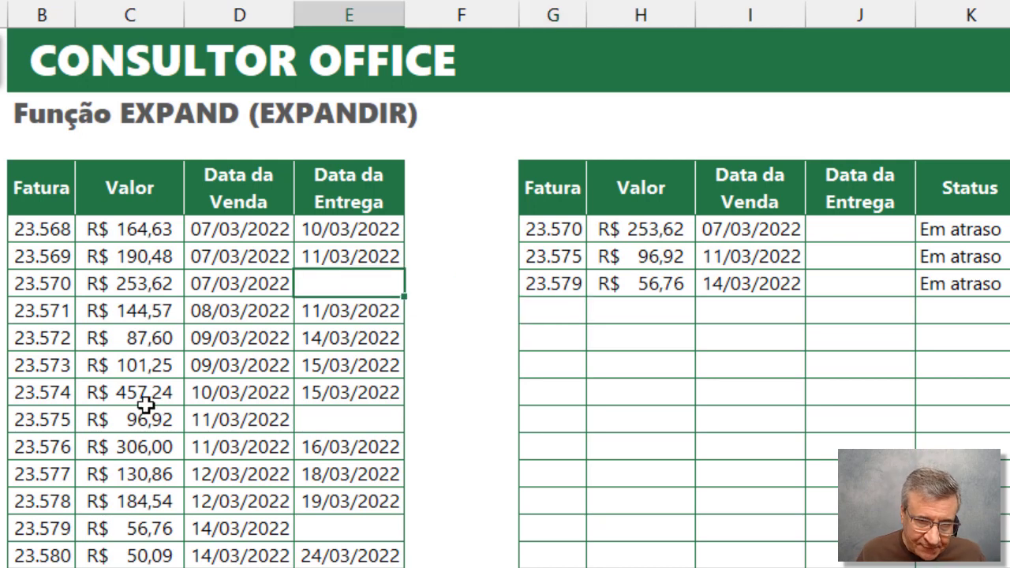
text(14)
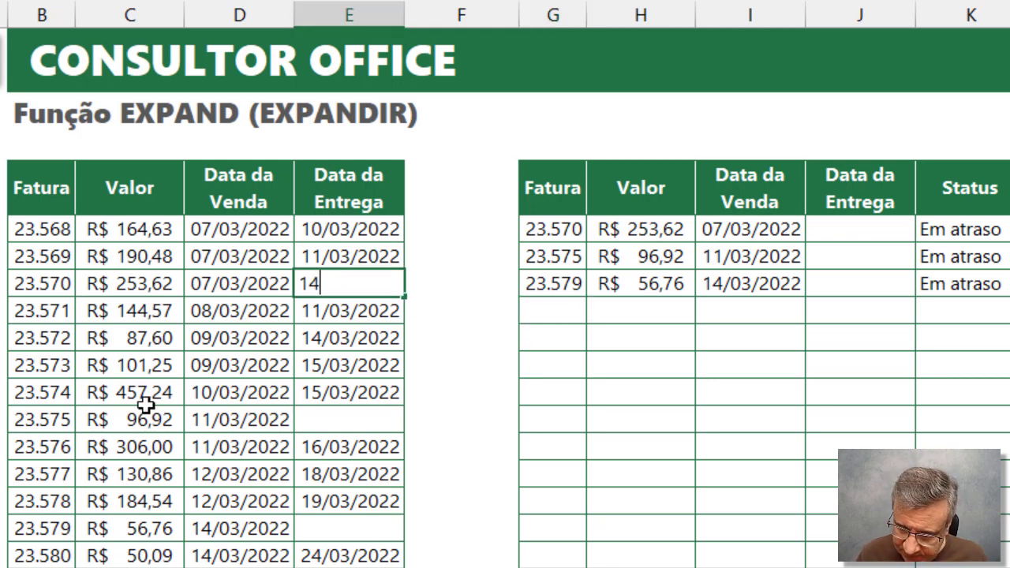
text(/03/2022)
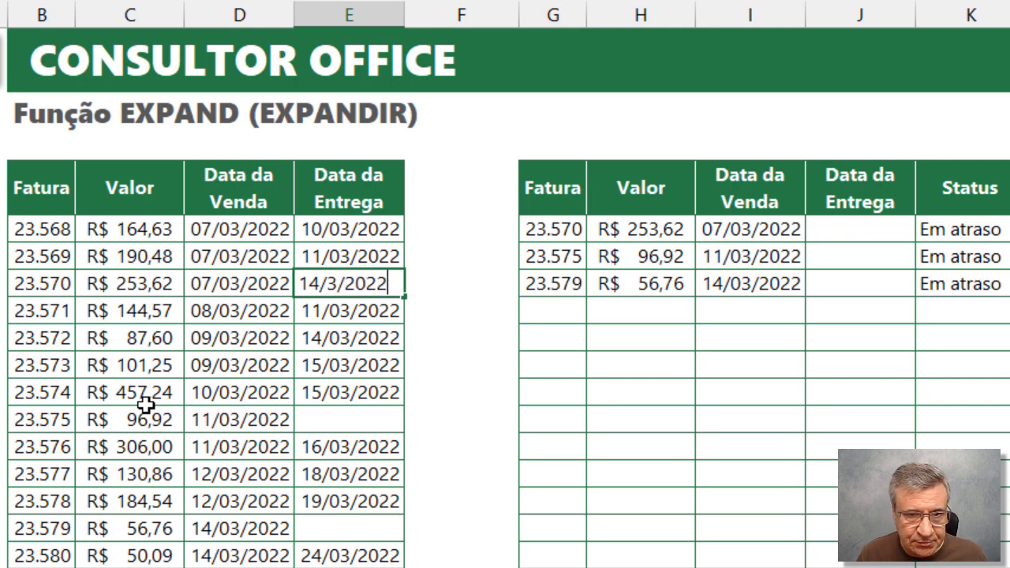
key(Return)
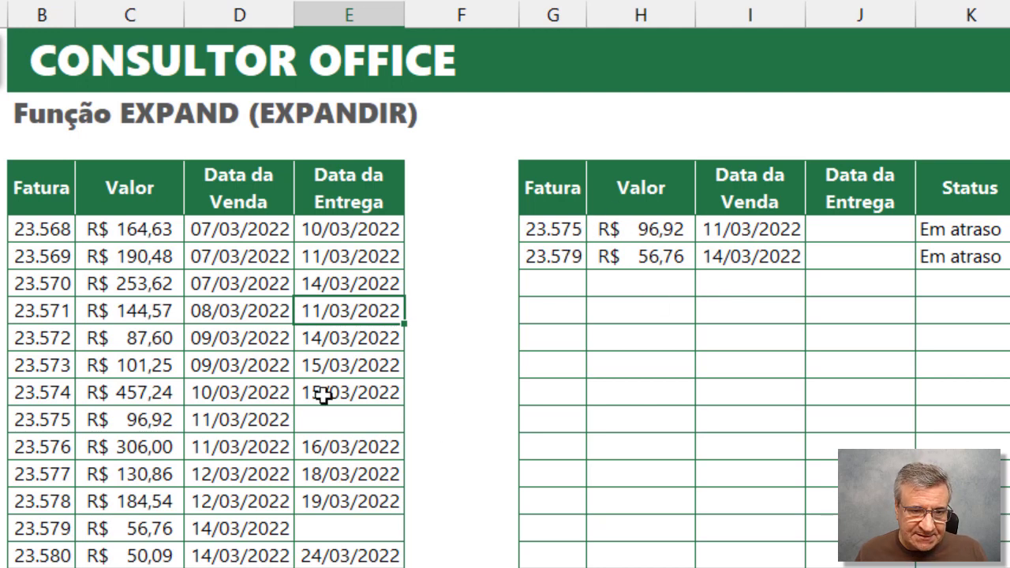
click(335, 477)
key(Delete)
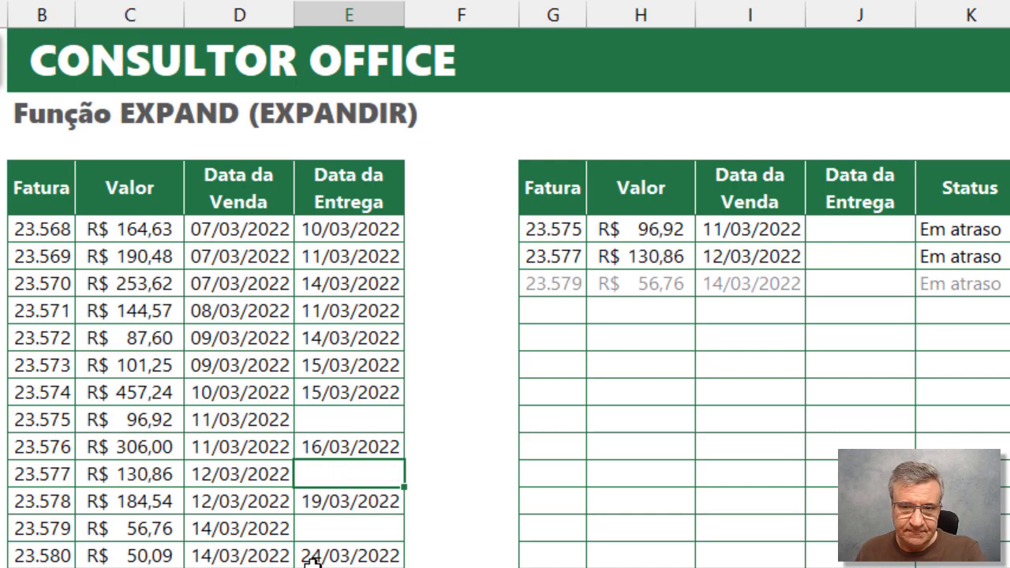